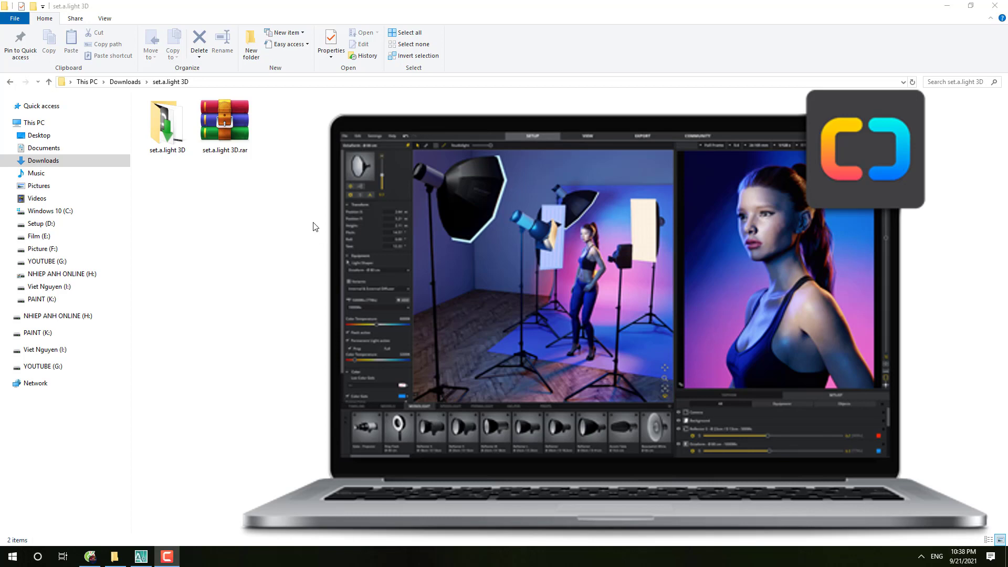
{"action": "left_click", "coordinate": [226, 142]}
{"action": "left_click", "coordinate": [167, 126]}
{"action": "left_click", "coordinate": [224, 126]}
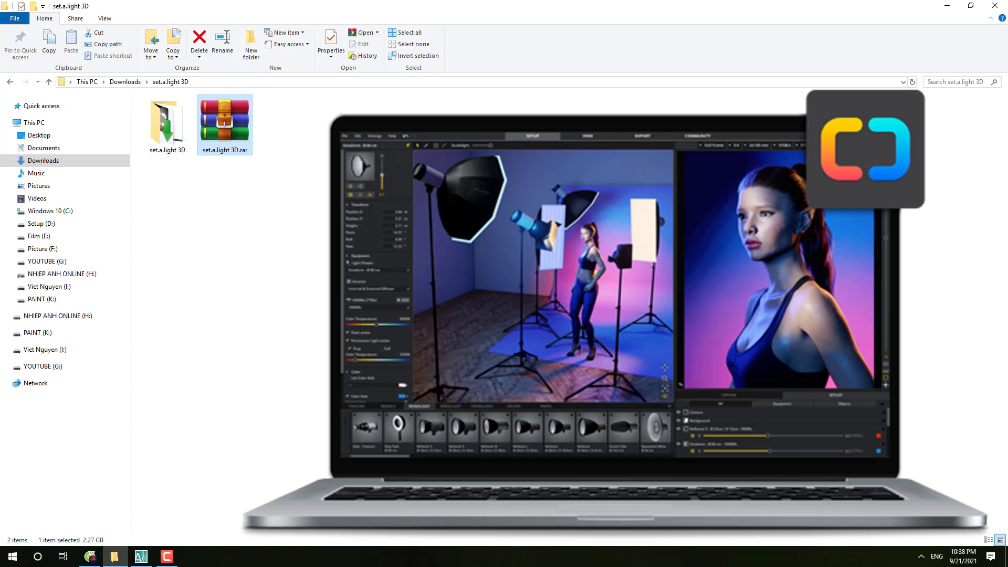
{"action": "key", "text": "ctrl+space"}
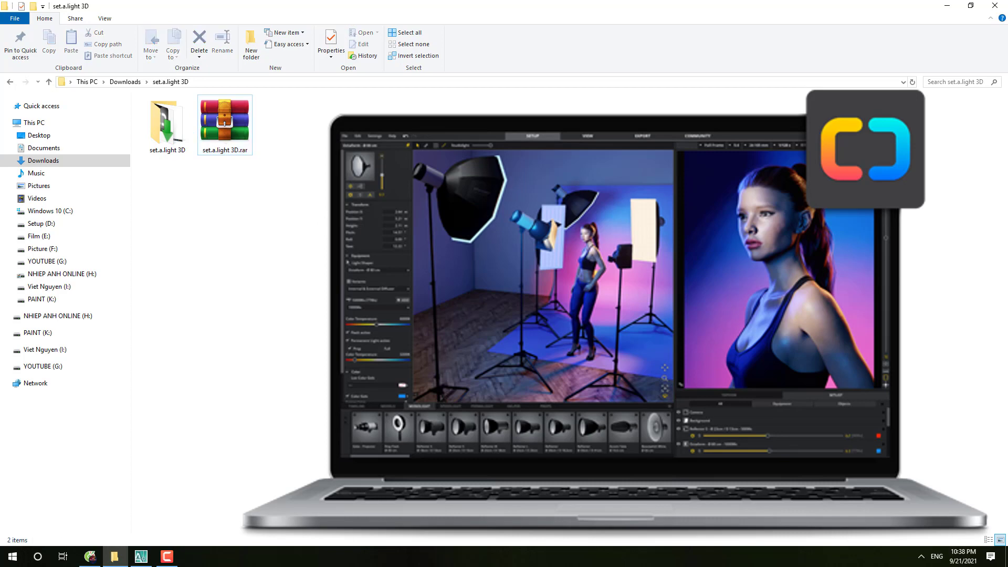
{"action": "left_click", "coordinate": [241, 148]}
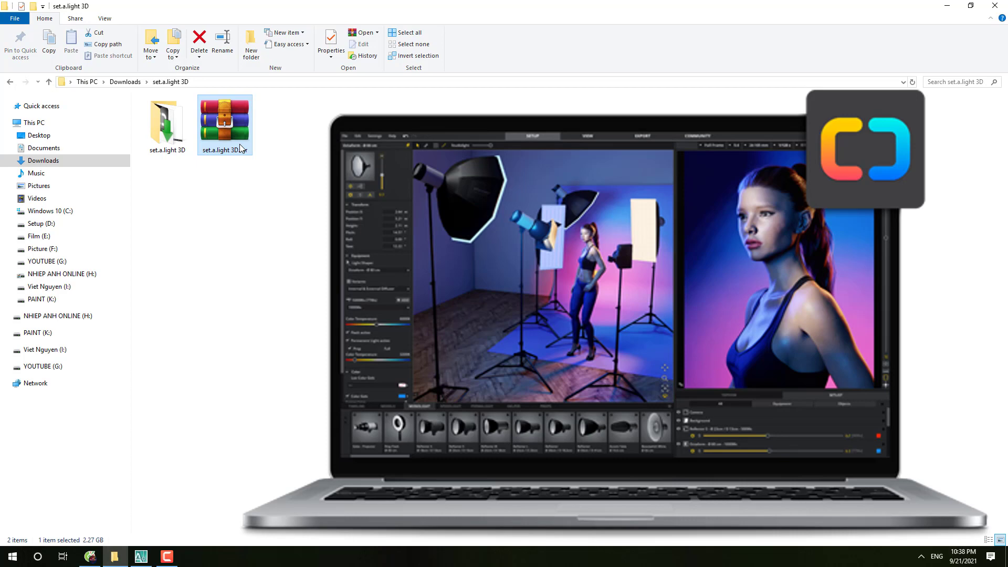
{"action": "left_click", "coordinate": [208, 199]}
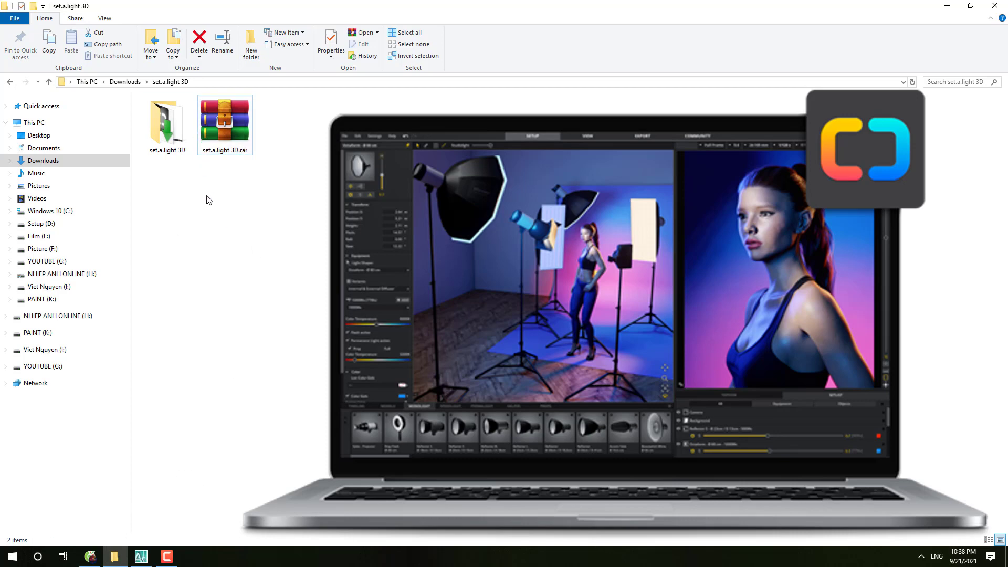
Step: Open the extracted set.a.light 3D folder and run Setup.exe as administrator
{"action": "left_click", "coordinate": [179, 142]}
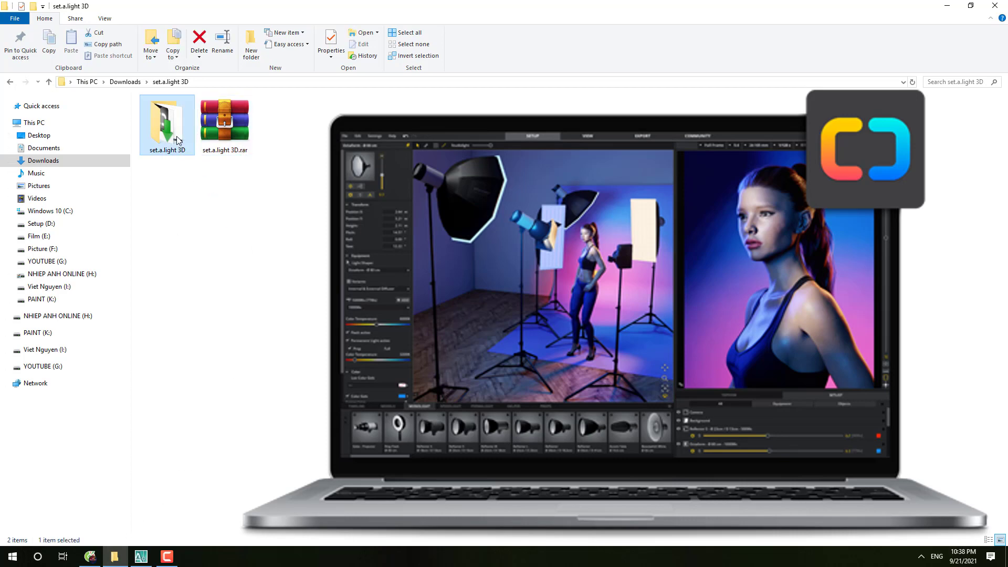
{"action": "double_click", "coordinate": [177, 141]}
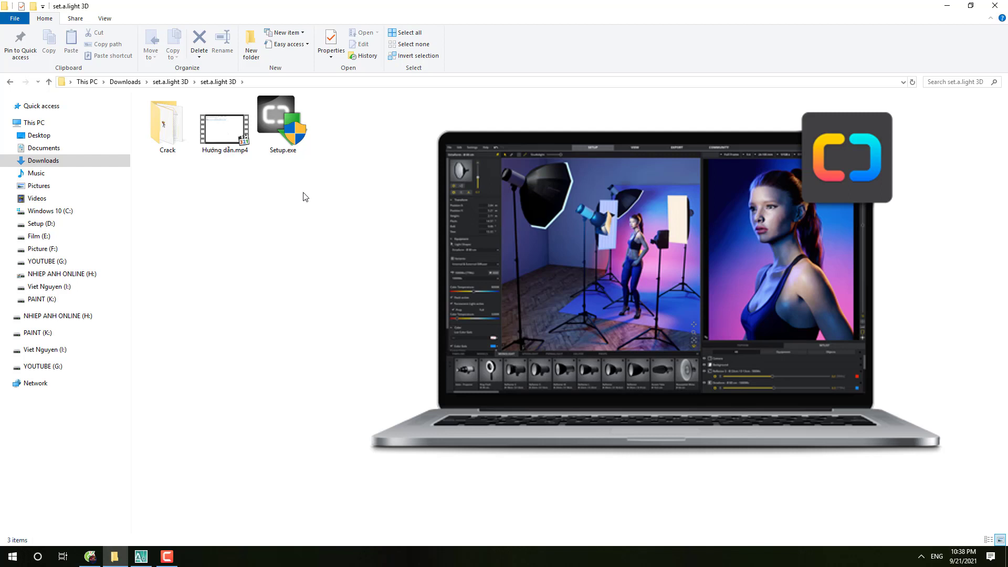
{"action": "left_click", "coordinate": [293, 145]}
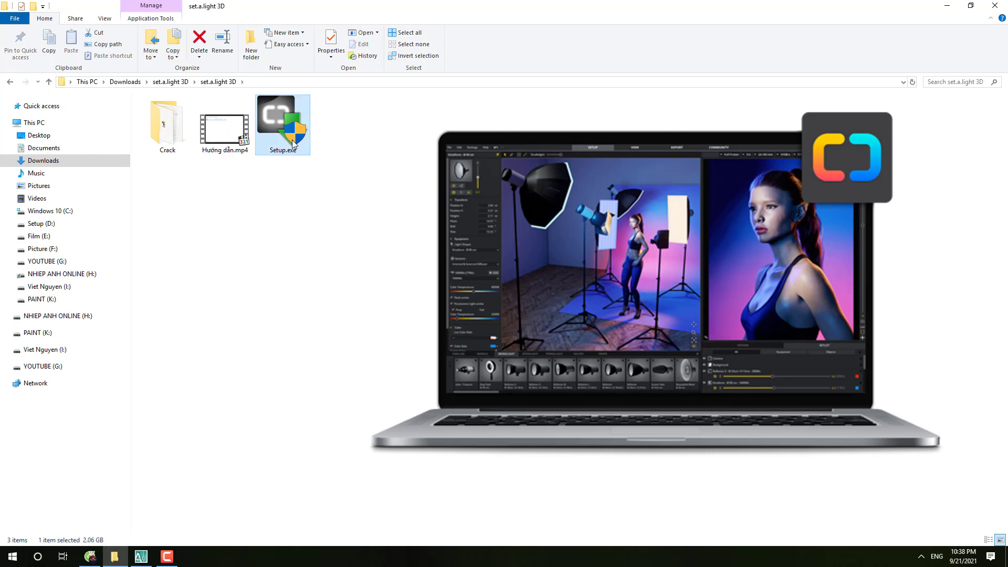
{"action": "right_click", "coordinate": [292, 143]}
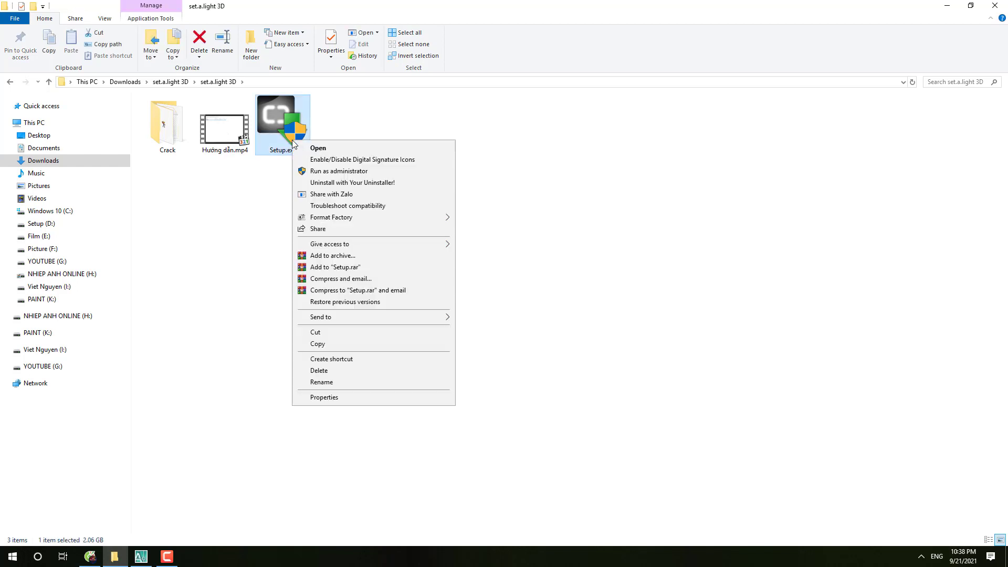
{"action": "left_click", "coordinate": [313, 171]}
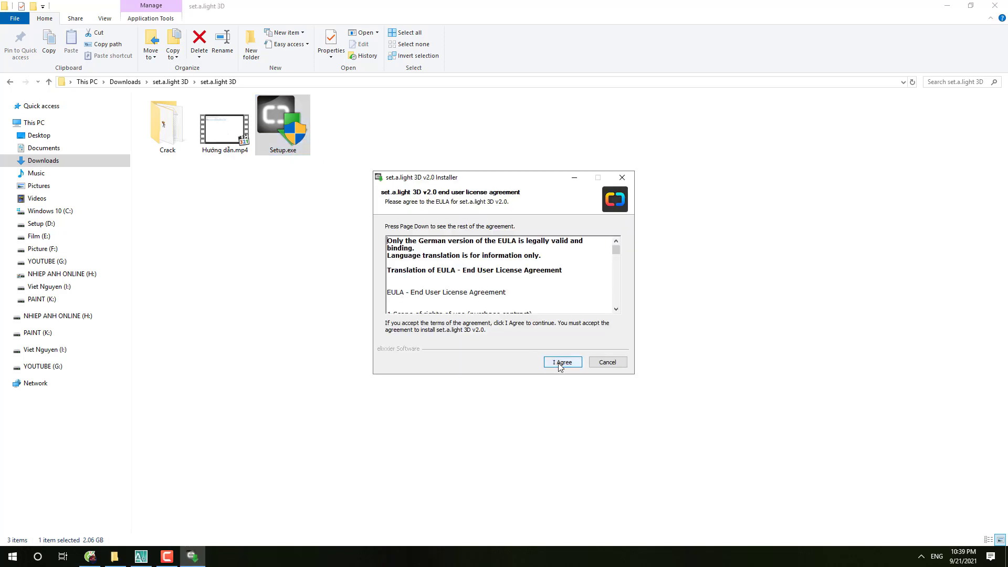
Step: Accept the license agreement, install set.a.light 3D v2.0 and close the installer without launching the program
{"action": "left_click", "coordinate": [556, 362]}
{"action": "left_click", "coordinate": [557, 362]}
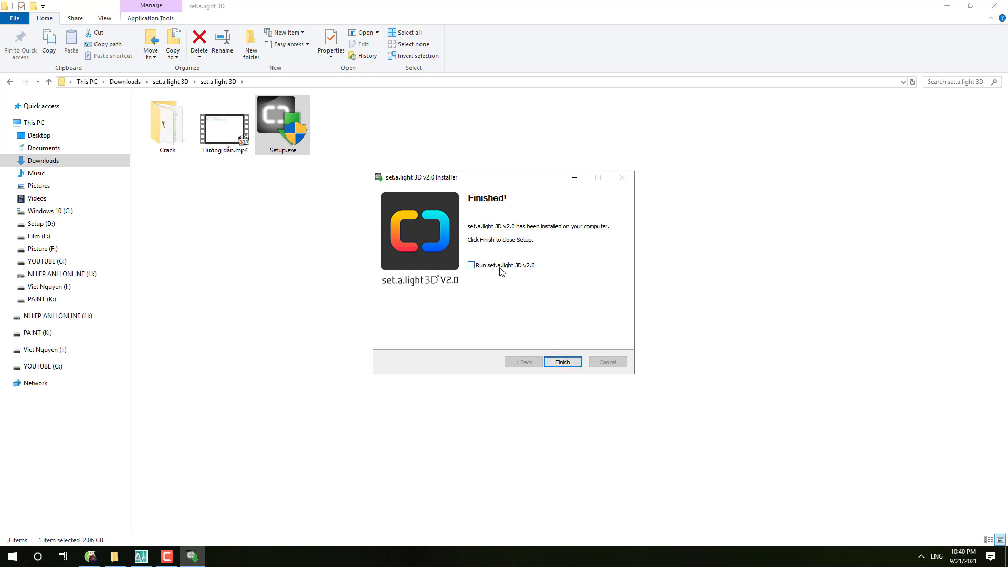
{"action": "left_click", "coordinate": [559, 363]}
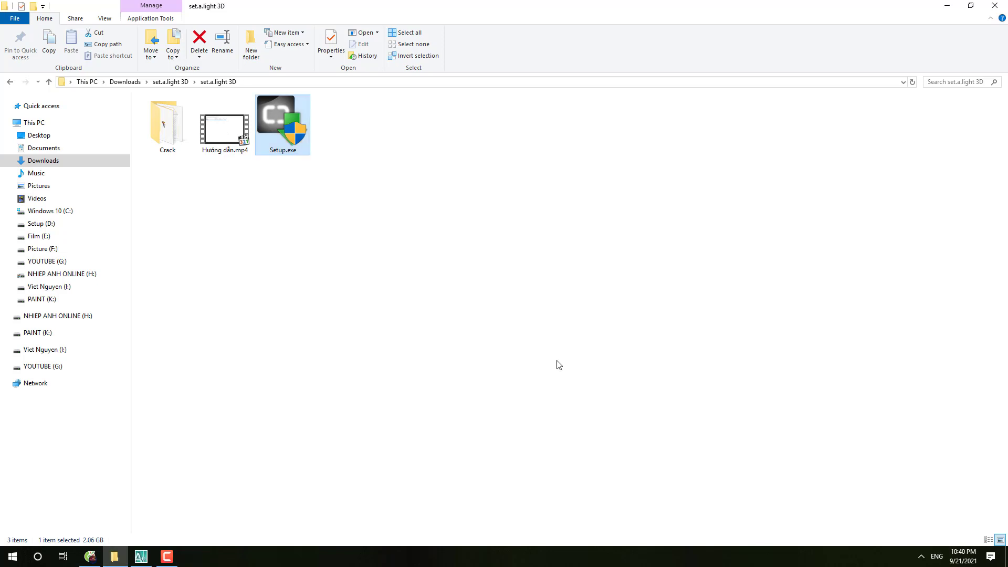
Step: Open Readme.txt from the Crack folder
{"action": "left_click", "coordinate": [174, 133]}
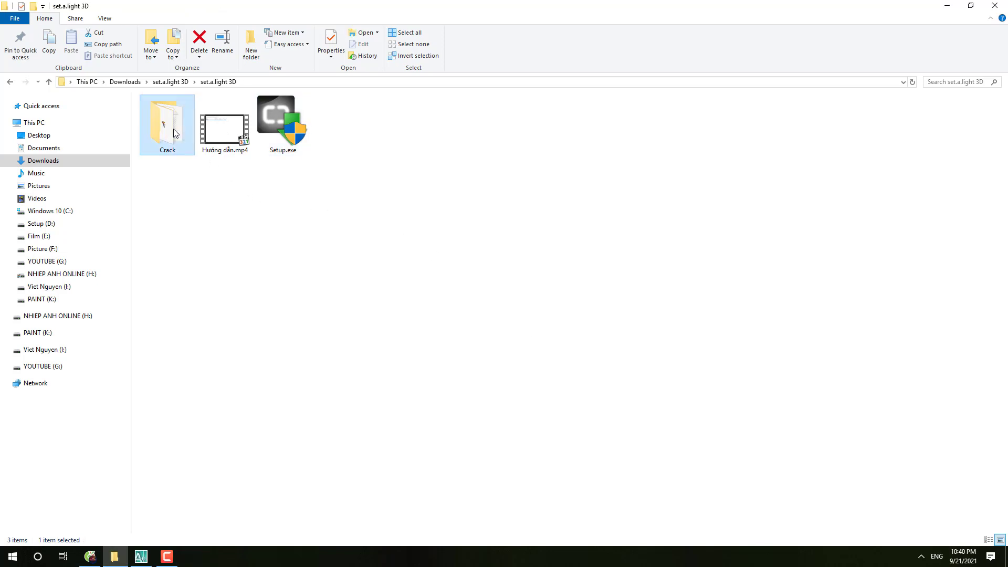
{"action": "double_click", "coordinate": [173, 137]}
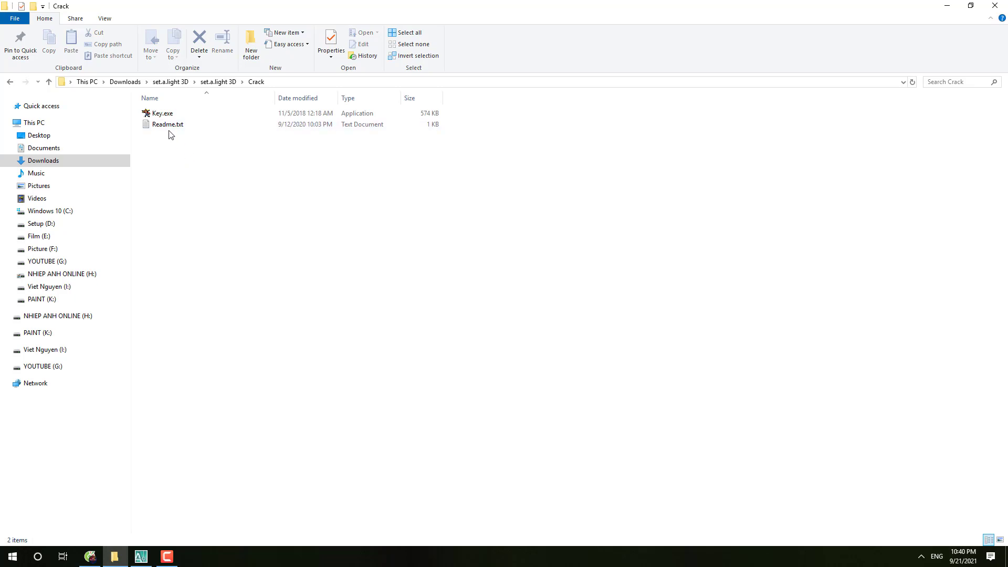
{"action": "left_click", "coordinate": [170, 128]}
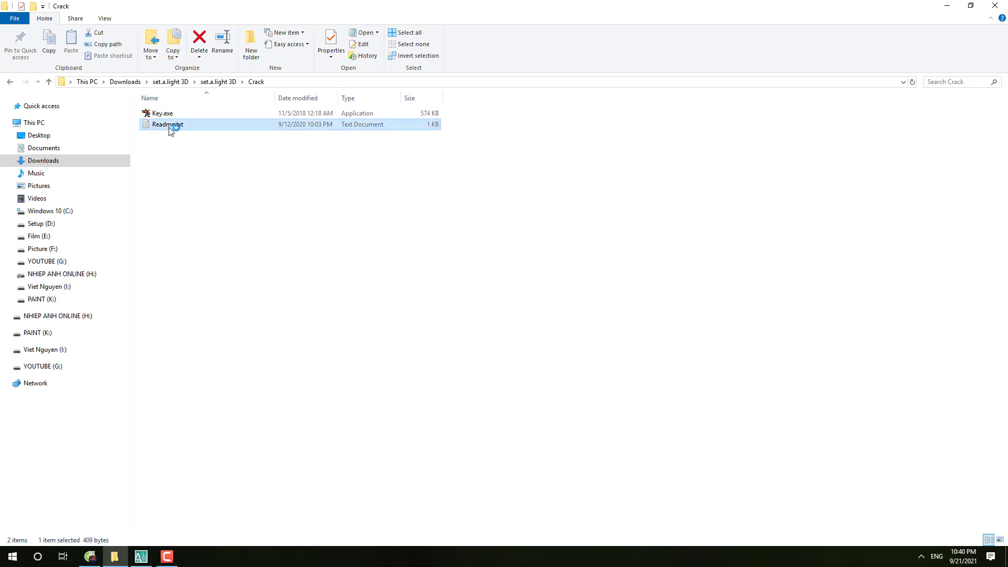
{"action": "double_click", "coordinate": [171, 129]}
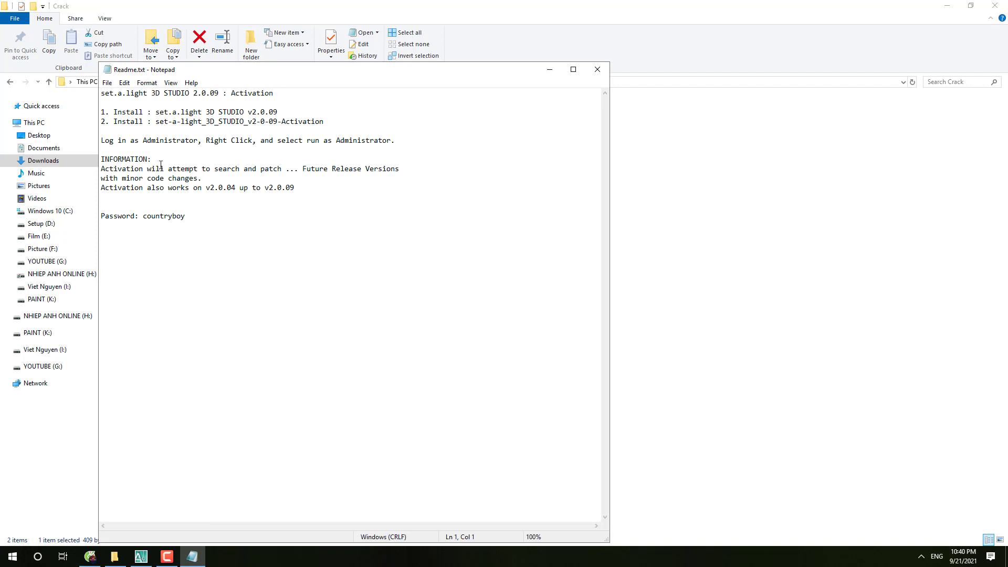
Step: Copy the password from the readme text and minimize Notepad
{"action": "left_click", "coordinate": [186, 217]}
{"action": "left_click_drag", "start_coordinate": [186, 217], "coordinate": [145, 220]}
{"action": "right_click", "coordinate": [168, 216]}
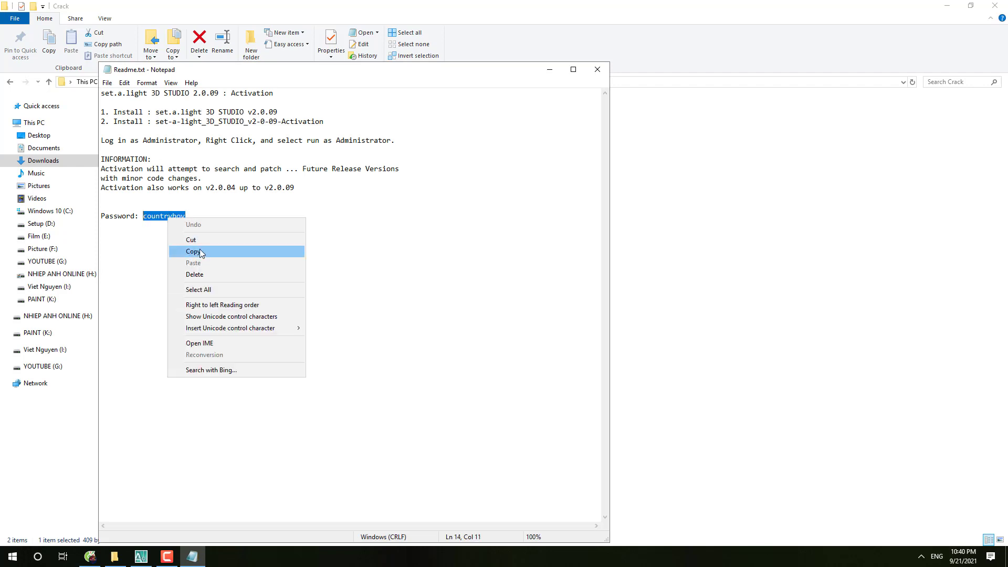
{"action": "left_click", "coordinate": [200, 250]}
{"action": "left_click", "coordinate": [550, 69]}
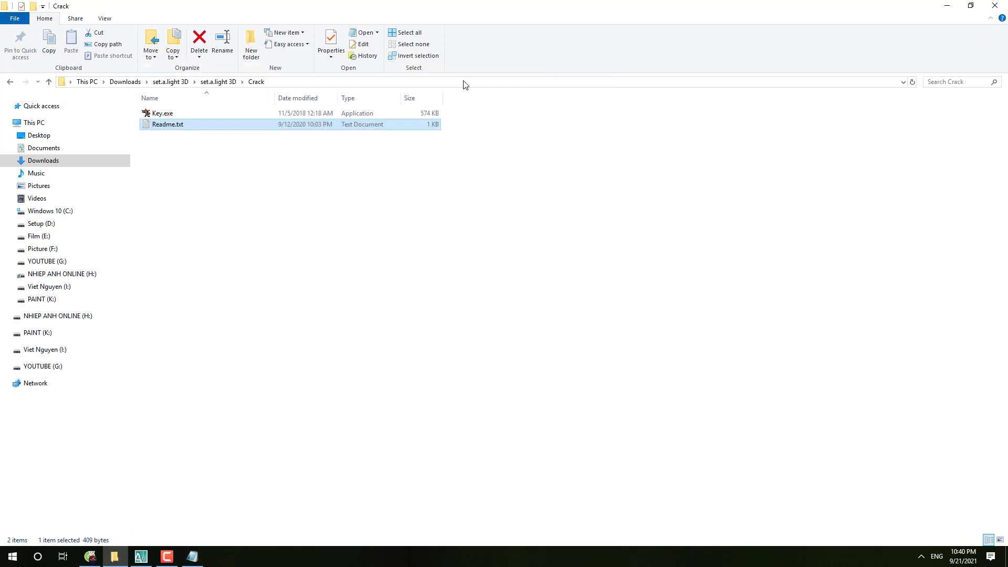
Step: Run Key.exe as administrator and choose English as the setup language
{"action": "left_click", "coordinate": [194, 115]}
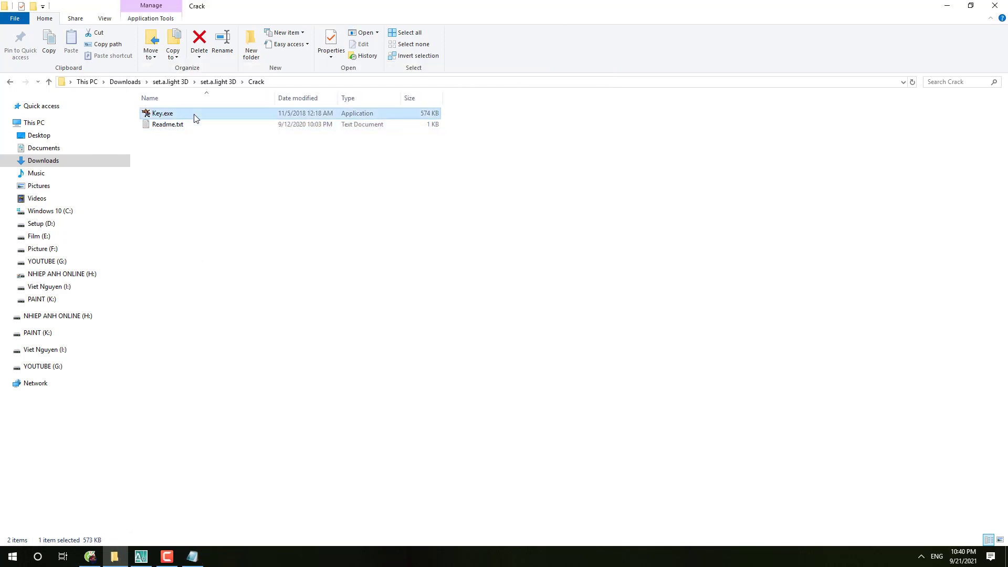
{"action": "right_click", "coordinate": [193, 114]}
{"action": "left_click", "coordinate": [230, 146]}
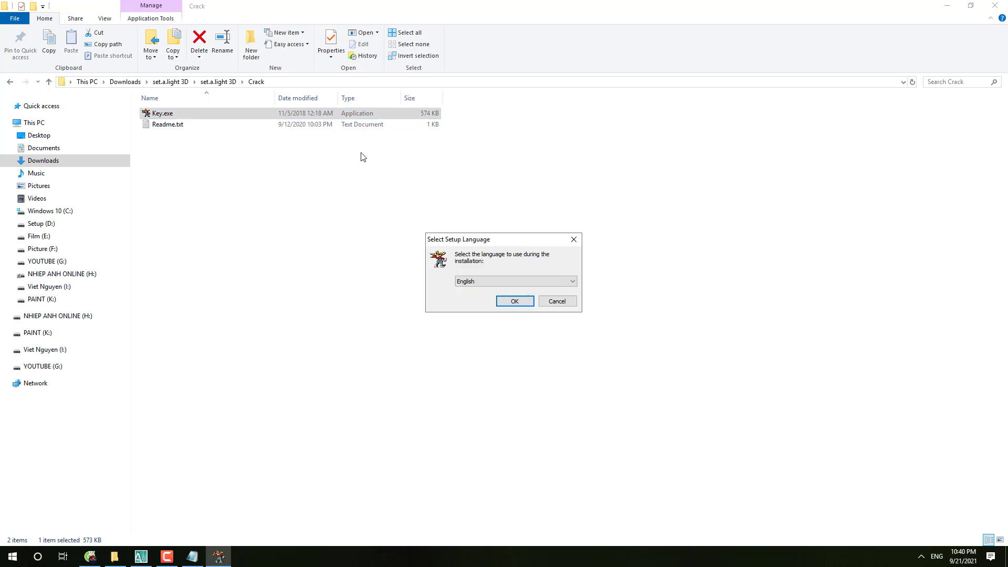
{"action": "left_click", "coordinate": [516, 303]}
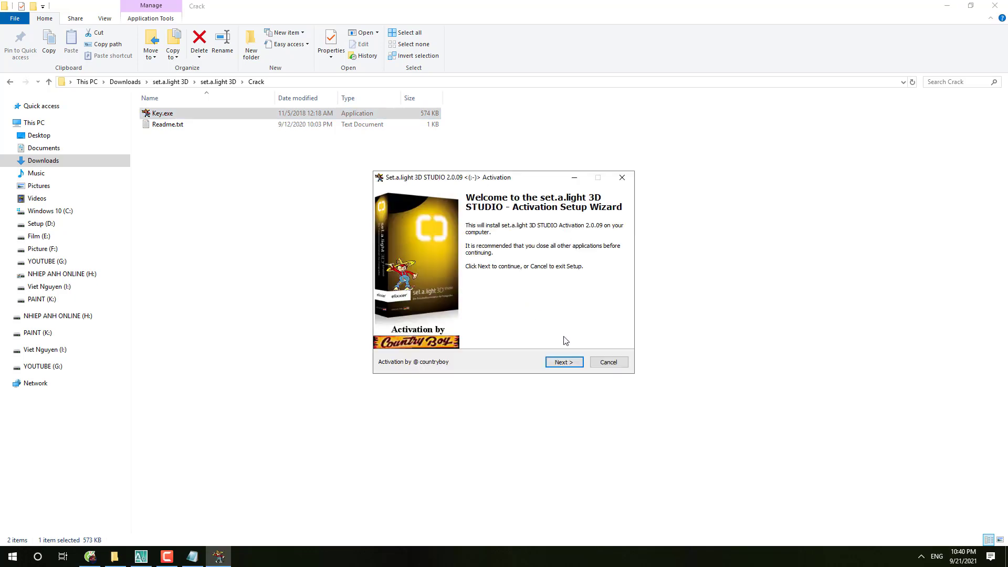
Step: Paste the copied password into the activation wizard and continue to the program location page
{"action": "left_click", "coordinate": [563, 362]}
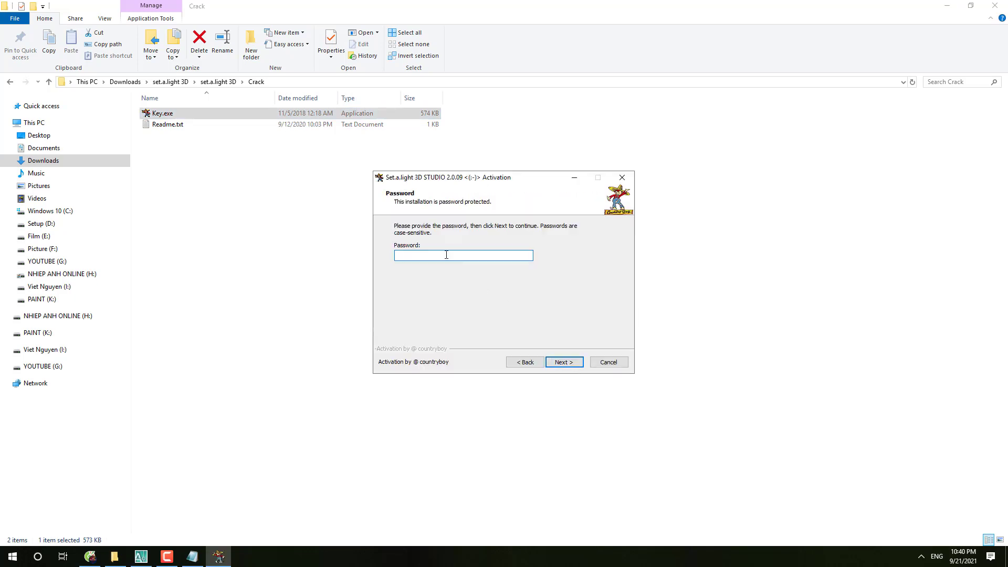
{"action": "key", "text": "ctrl+v"}
{"action": "left_click", "coordinate": [566, 361]}
{"action": "left_click", "coordinate": [570, 365]}
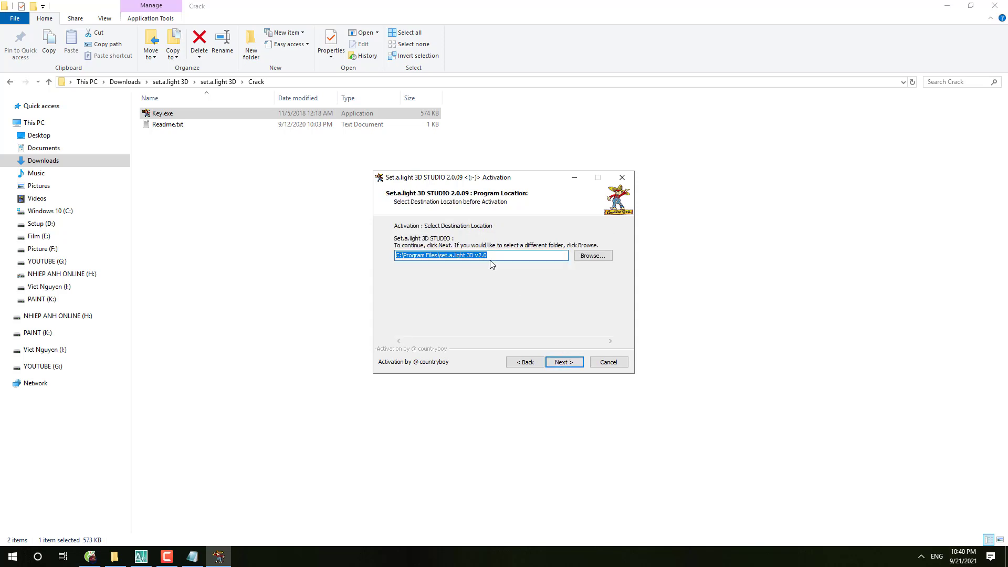
Step: Install the activation to C:\Program Files\set.a.light 3D v2.0 and finish the wizard
{"action": "left_click", "coordinate": [563, 364]}
{"action": "left_click", "coordinate": [569, 362]}
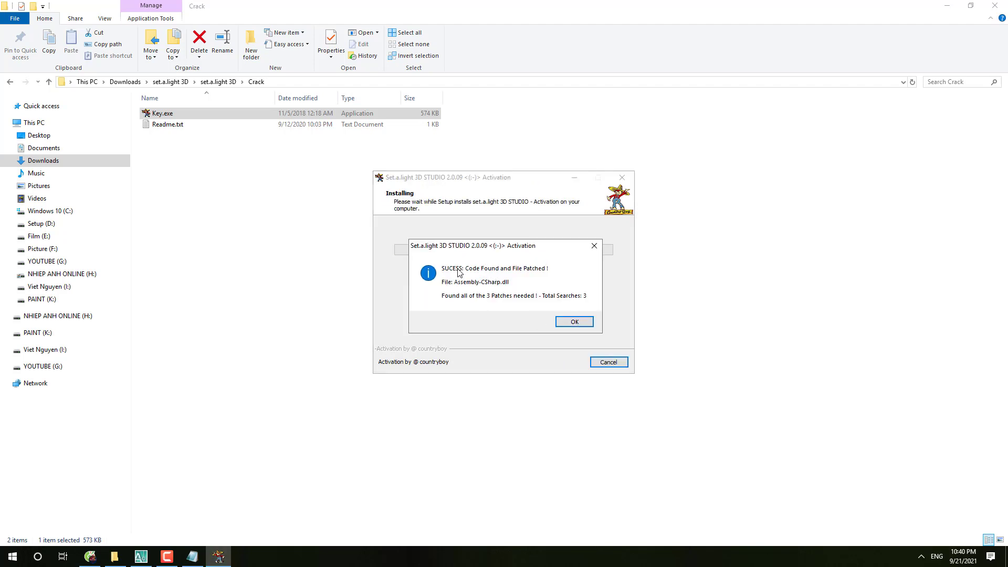
{"action": "left_click", "coordinate": [576, 322]}
{"action": "left_click", "coordinate": [561, 362]}
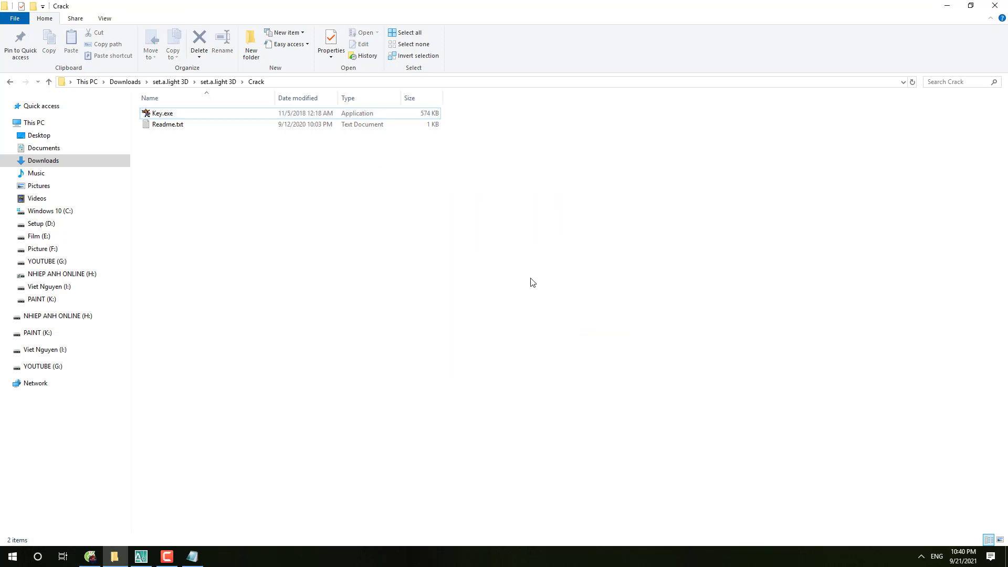
Step: Minimize the File Explorer and AutoCAD windows and refresh the desktop
{"action": "left_click", "coordinate": [945, 8]}
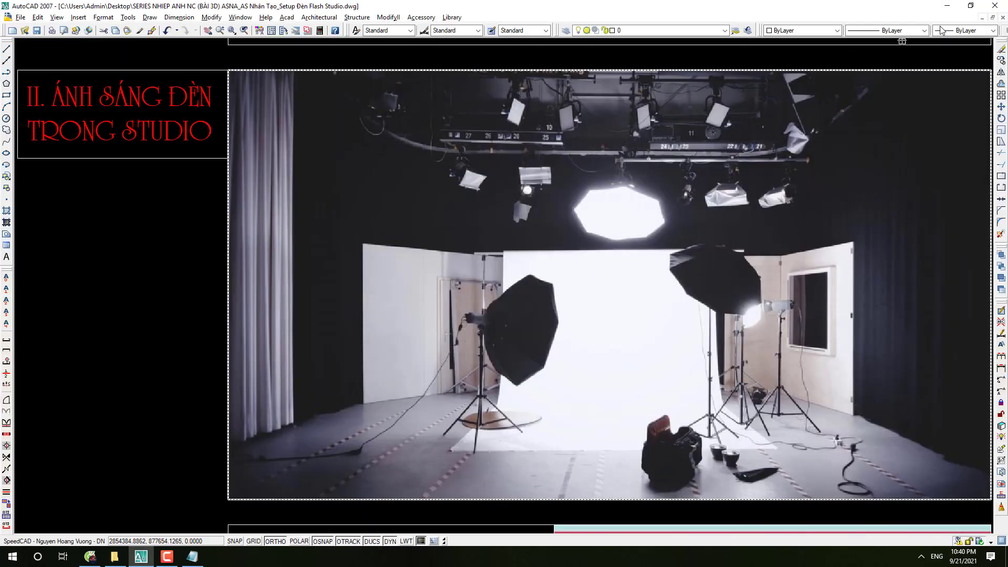
{"action": "left_click", "coordinate": [949, 7]}
{"action": "right_click", "coordinate": [376, 176]}
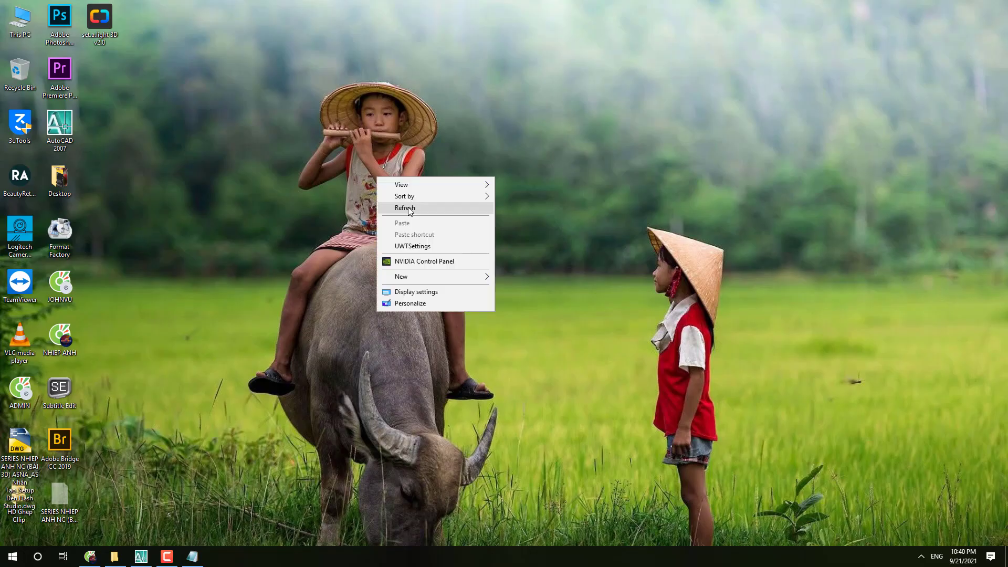
{"action": "left_click", "coordinate": [407, 207]}
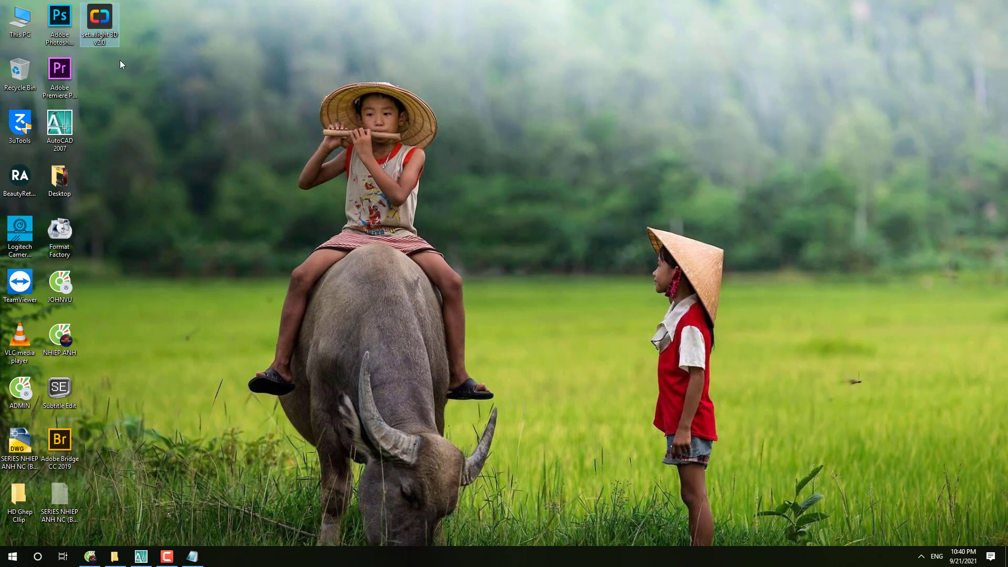
Step: Launch set.a.light 3D v2.0 from its desktop shortcut and decline the offered update
{"action": "left_click", "coordinate": [107, 32]}
{"action": "right_click", "coordinate": [112, 21]}
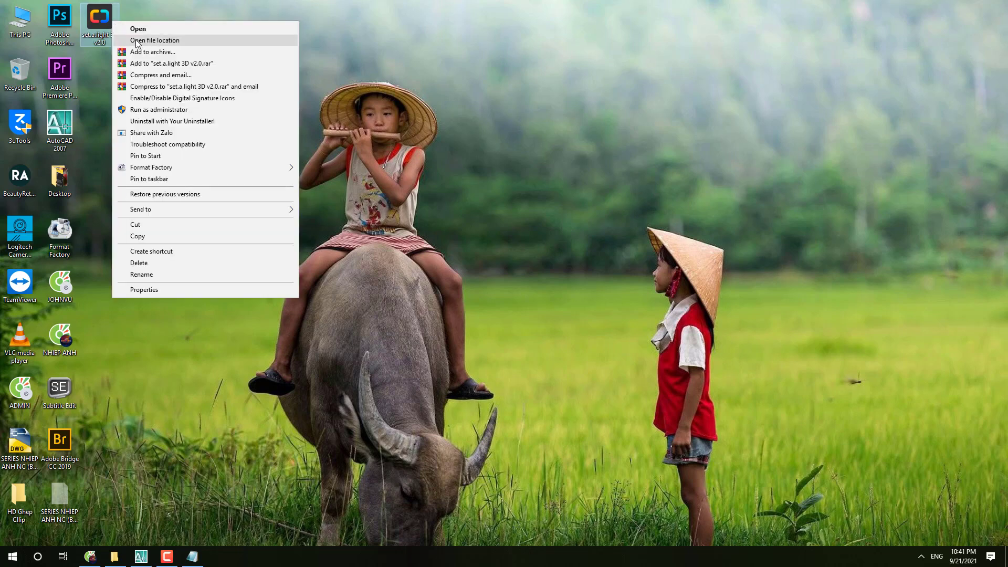
{"action": "left_click", "coordinate": [133, 32]}
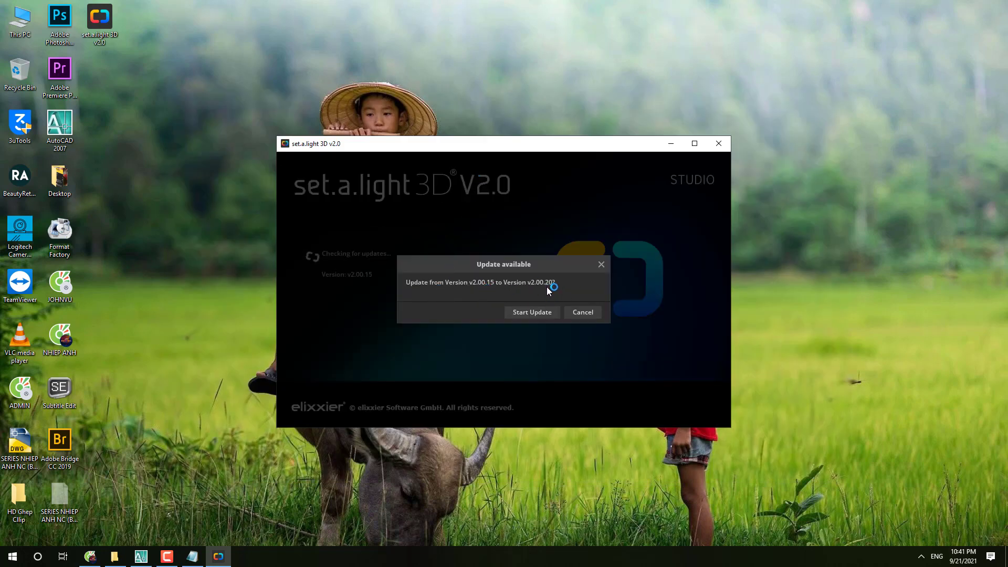
{"action": "left_click", "coordinate": [581, 311]}
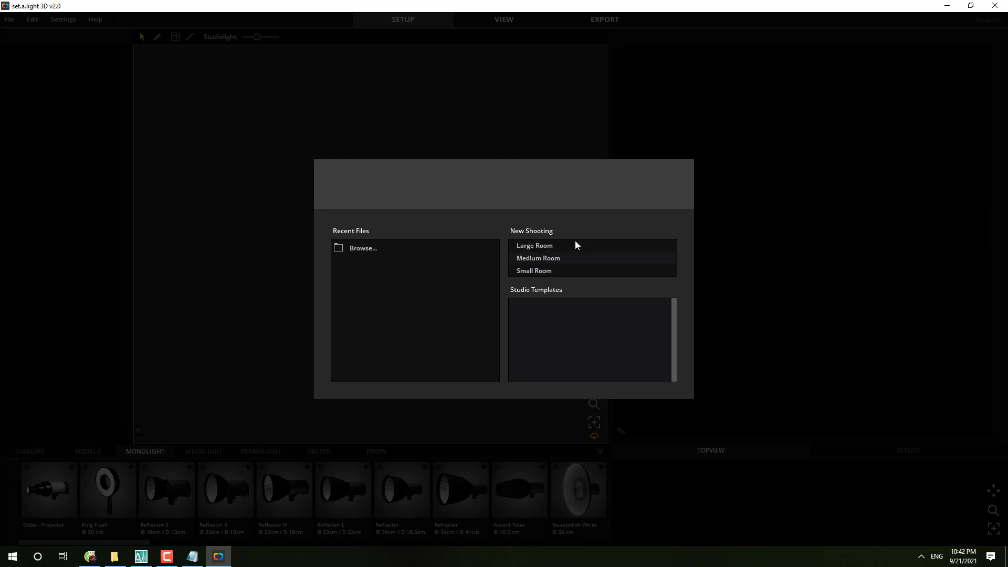
Step: Start a new shooting with the Large Room studio
{"action": "left_click", "coordinate": [529, 247]}
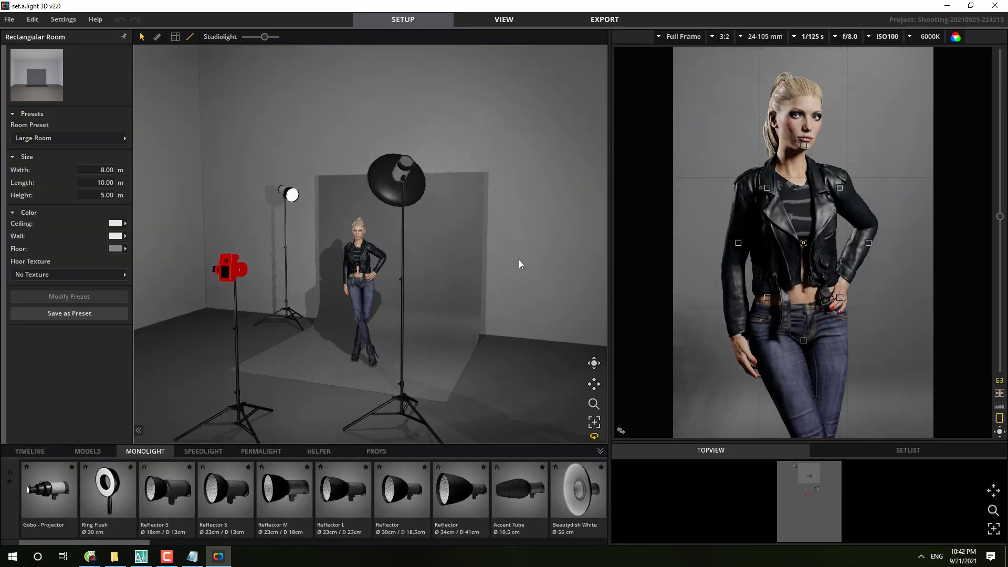
{"action": "scroll", "coordinate": [524, 265], "scroll_direction": "down", "scroll_amount": 3}
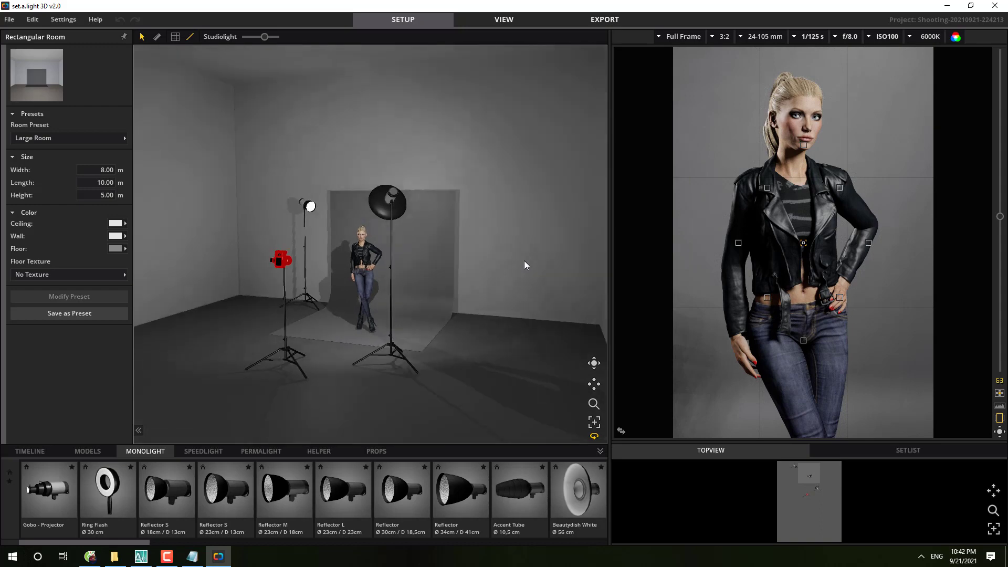
{"action": "right_click_drag", "start_coordinate": [471, 298], "coordinate": [388, 289]}
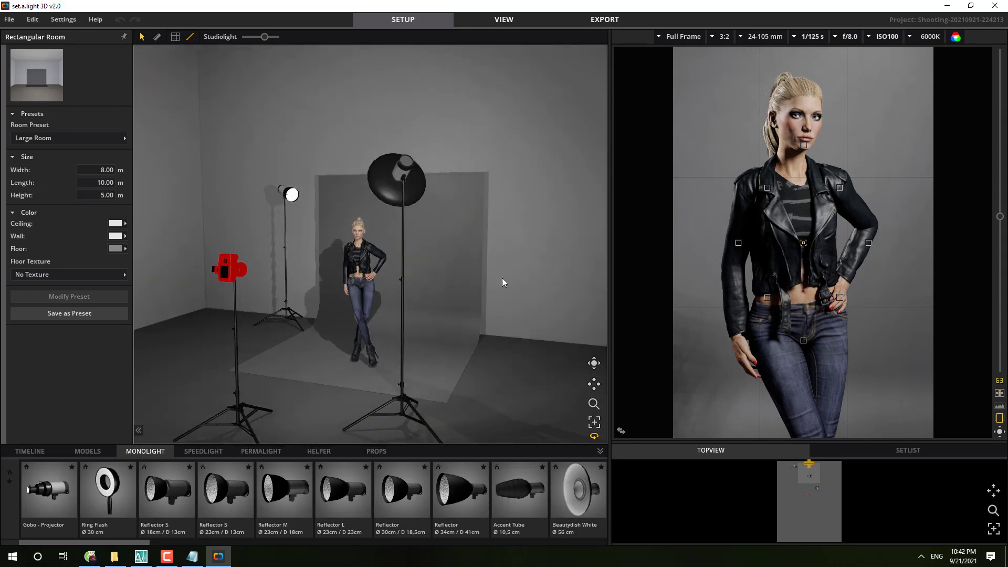
{"action": "right_click_drag", "start_coordinate": [501, 278], "coordinate": [434, 337]}
{"action": "scroll", "coordinate": [524, 275], "scroll_direction": "up", "scroll_amount": 2}
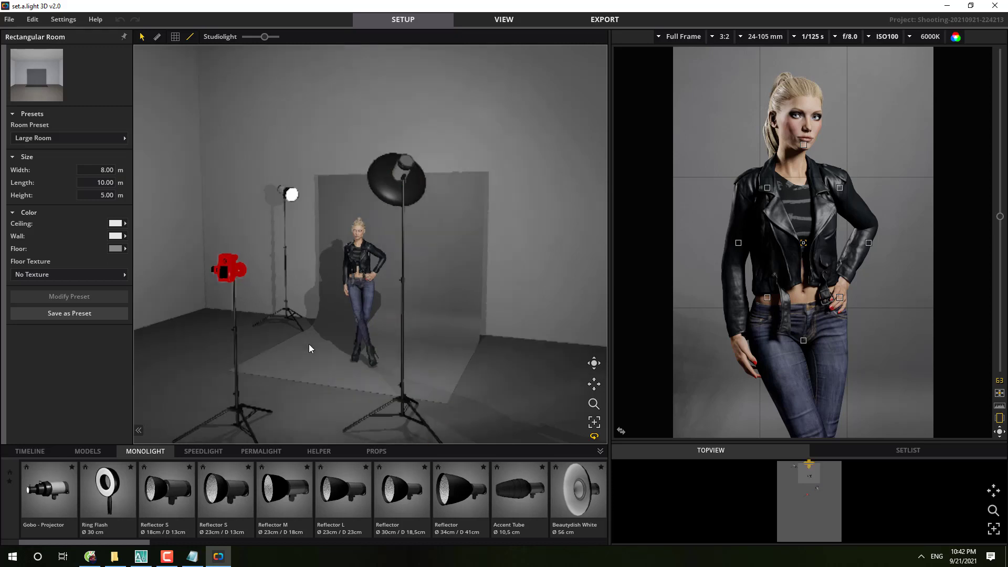
{"action": "mouse_move", "coordinate": [308, 344]}
{"action": "right_mouse_down"}
{"action": "mouse_move", "coordinate": [376, 341]}
{"action": "mouse_move", "coordinate": [329, 346]}
{"action": "right_mouse_up"}
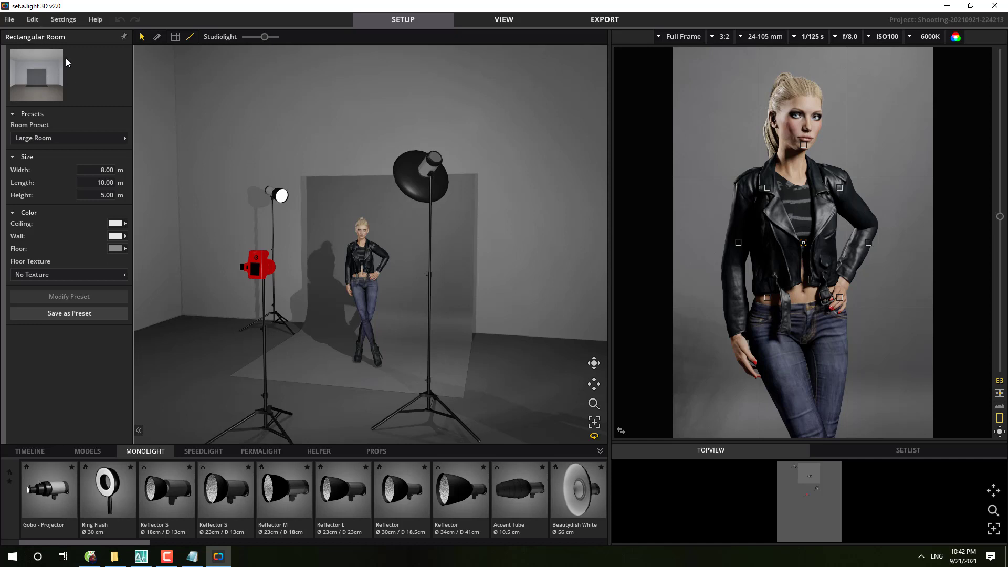
Step: Examine the available room presets and inspect the studio scene from near and far
{"action": "left_click", "coordinate": [60, 142]}
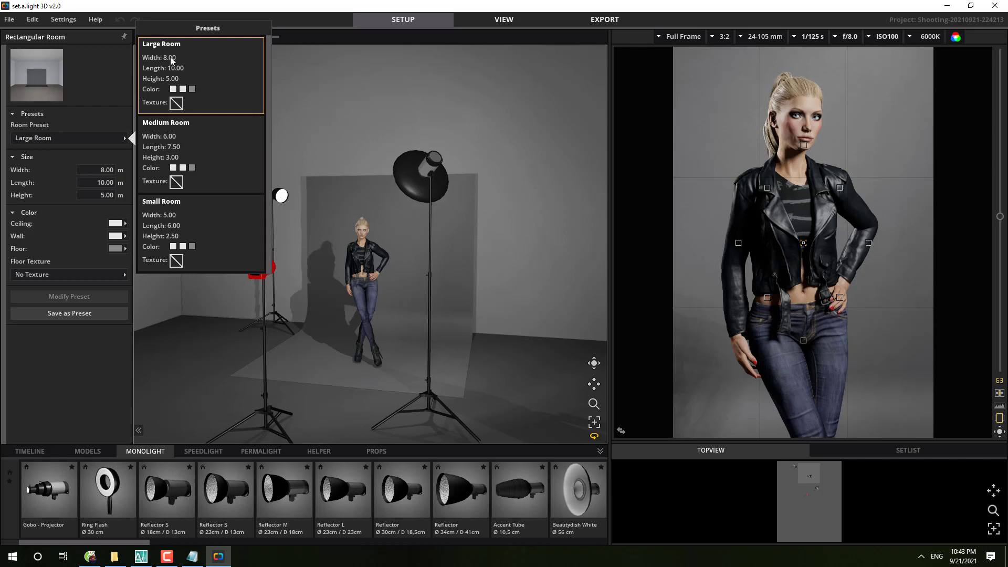
{"action": "left_click", "coordinate": [83, 157]}
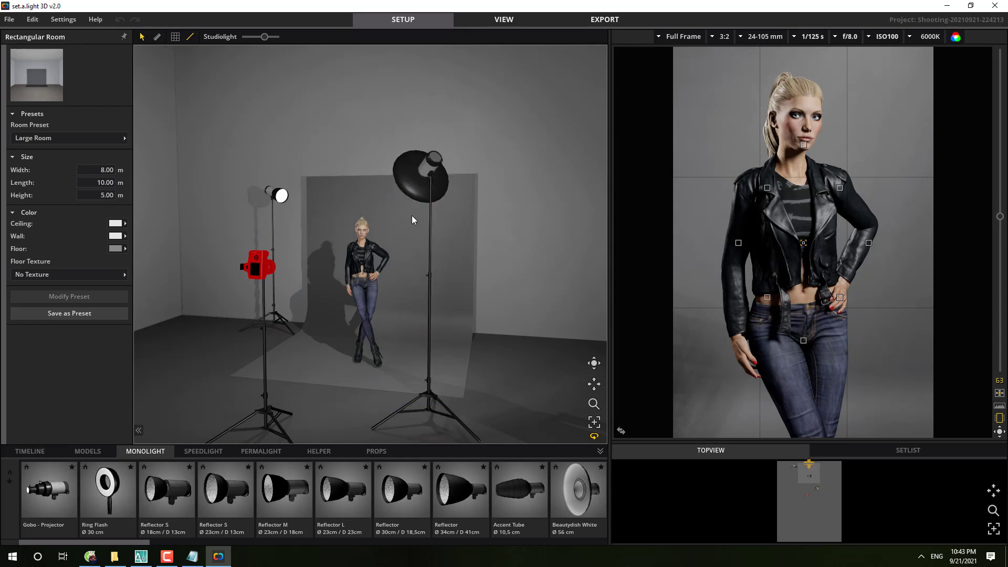
{"action": "scroll", "coordinate": [420, 216], "scroll_direction": "down", "scroll_amount": 5}
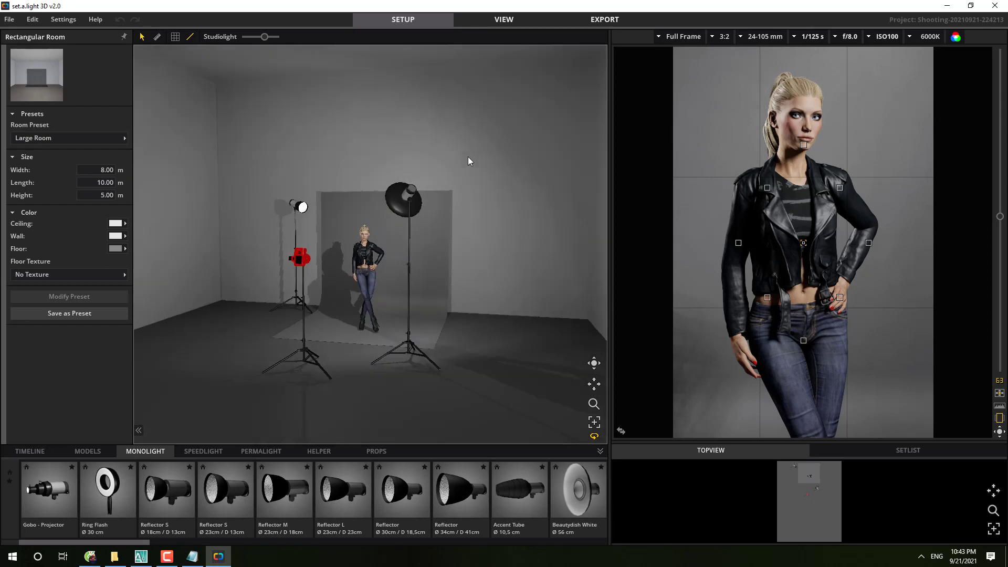
{"action": "scroll", "coordinate": [376, 302], "scroll_direction": "up", "scroll_amount": 3}
{"action": "scroll", "coordinate": [345, 332], "scroll_direction": "down", "scroll_amount": 3}
{"action": "scroll", "coordinate": [349, 321], "scroll_direction": "up", "scroll_amount": 3}
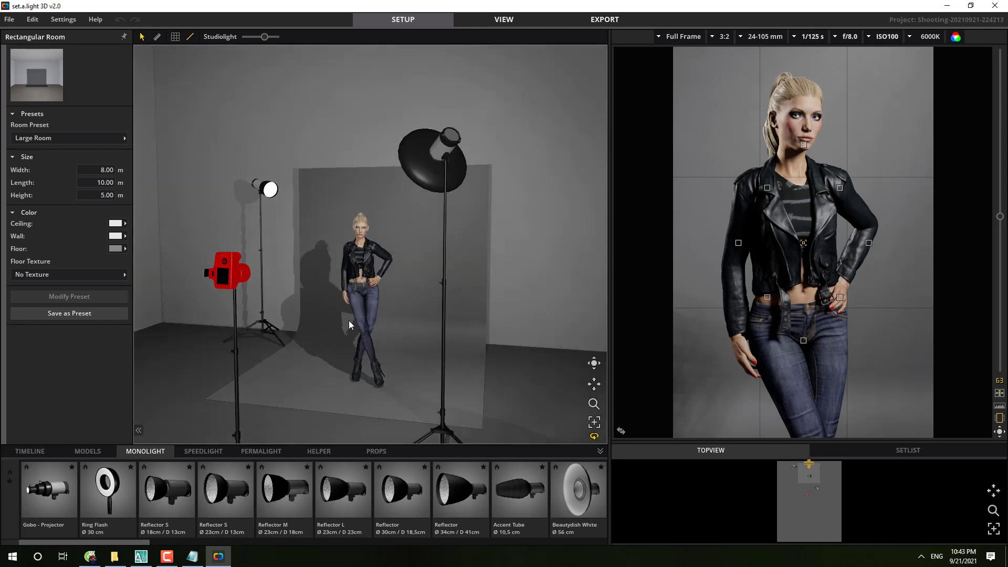
{"action": "scroll", "coordinate": [367, 283], "scroll_direction": "down", "scroll_amount": 3}
{"action": "scroll", "coordinate": [391, 226], "scroll_direction": "up", "scroll_amount": 3}
{"action": "scroll", "coordinate": [404, 193], "scroll_direction": "down", "scroll_amount": 3}
{"action": "scroll", "coordinate": [355, 282], "scroll_direction": "up", "scroll_amount": 4}
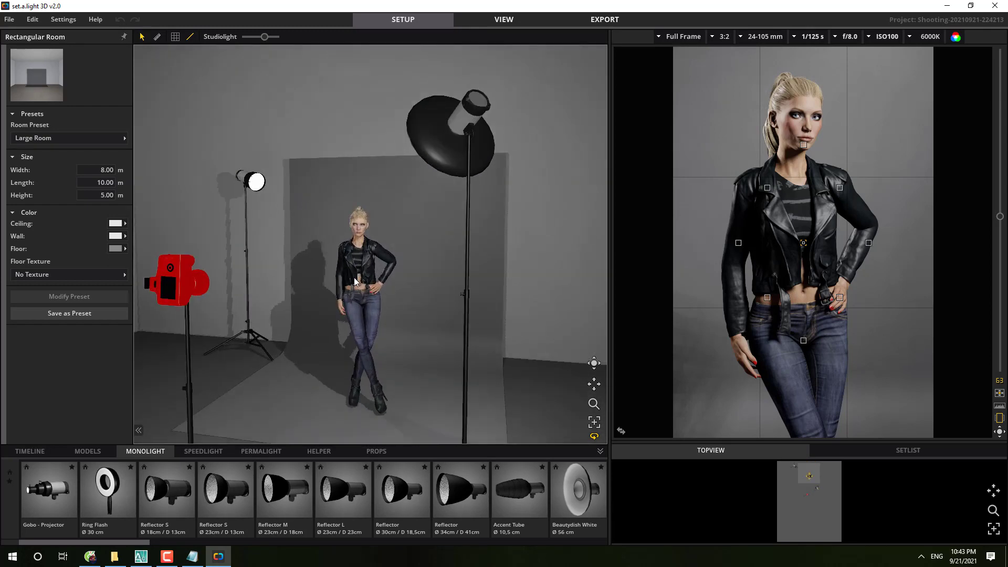
Step: Try shifting the backdrop sideways behind the model and undo the move
{"action": "left_click_drag", "start_coordinate": [319, 222], "coordinate": [351, 224]}
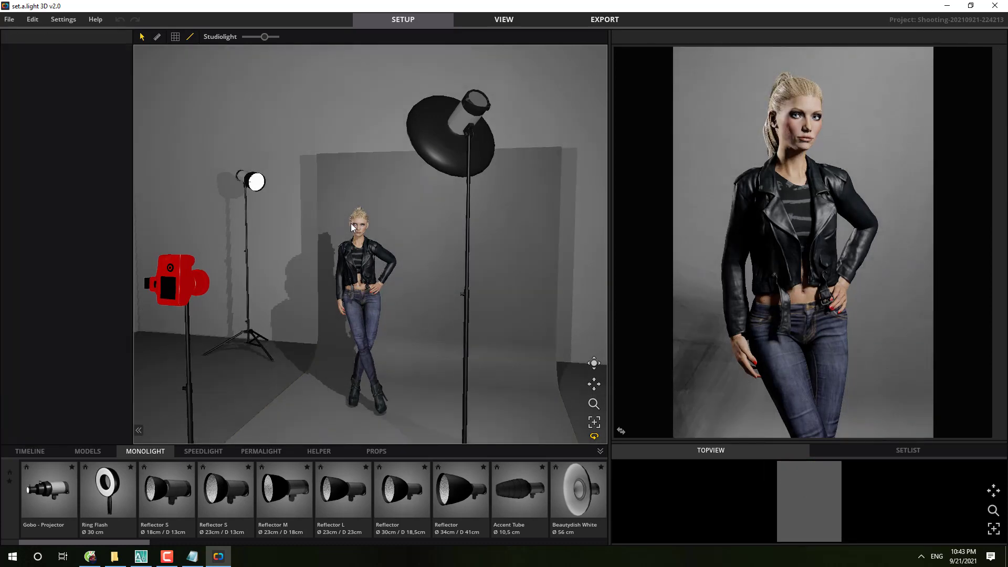
{"action": "key", "text": "ctrl+z"}
{"action": "left_click", "coordinate": [343, 139]}
Step: Inspect the Reflector L light, the model and the backdrop from different distances and angles
{"action": "scroll", "coordinate": [359, 260], "scroll_direction": "down", "scroll_amount": 3}
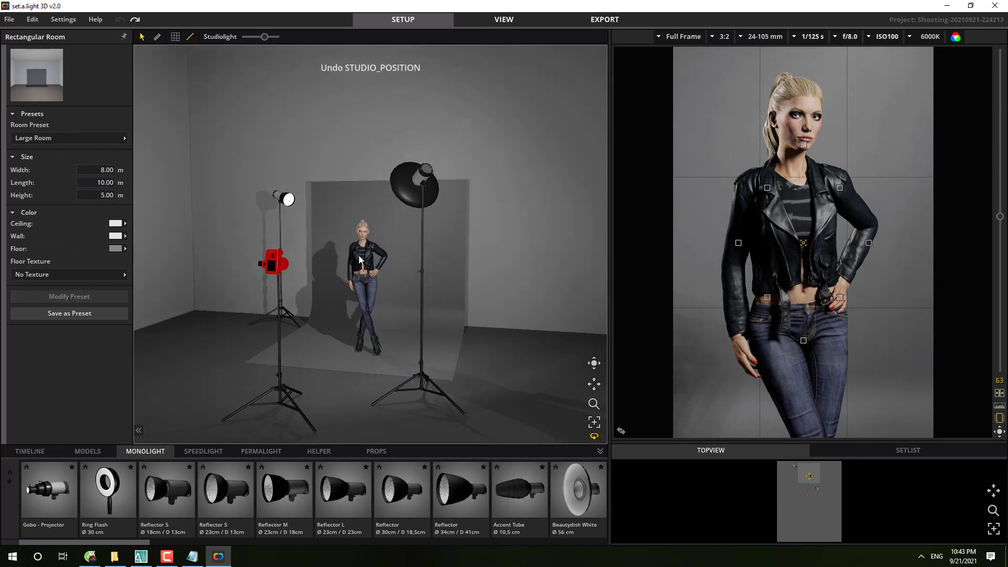
{"action": "scroll", "coordinate": [359, 259], "scroll_direction": "up", "scroll_amount": 3}
{"action": "left_click", "coordinate": [231, 178]}
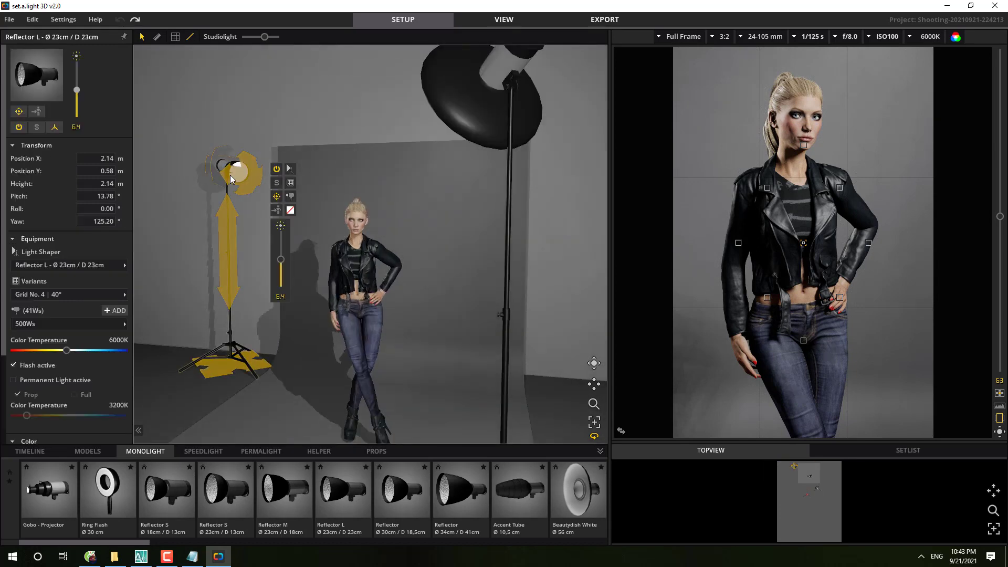
{"action": "left_click", "coordinate": [341, 106]}
{"action": "scroll", "coordinate": [407, 158], "scroll_direction": "down", "scroll_amount": 3}
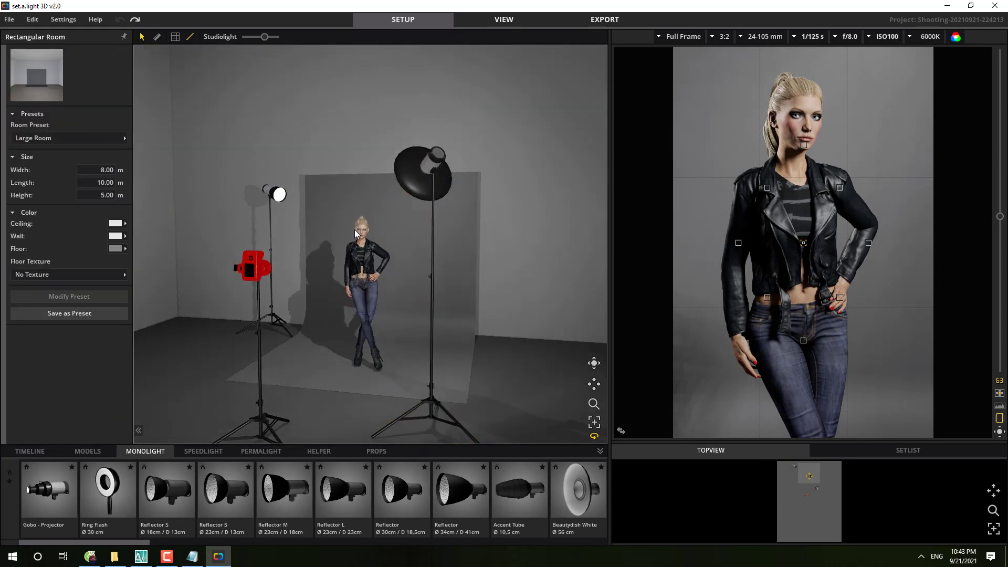
{"action": "right_click_drag", "start_coordinate": [354, 303], "coordinate": [376, 256]}
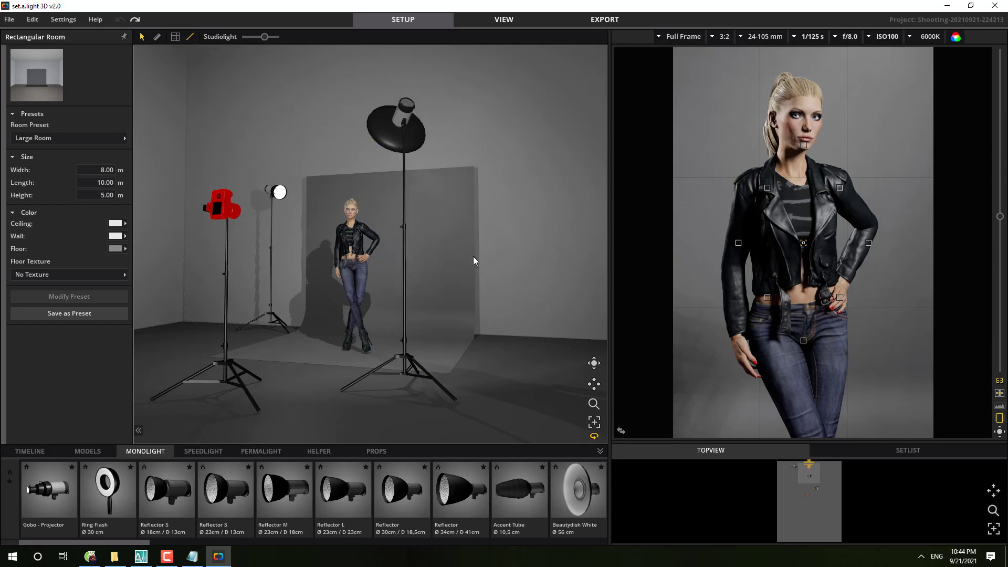
{"action": "scroll", "coordinate": [373, 263], "scroll_direction": "up", "scroll_amount": 5}
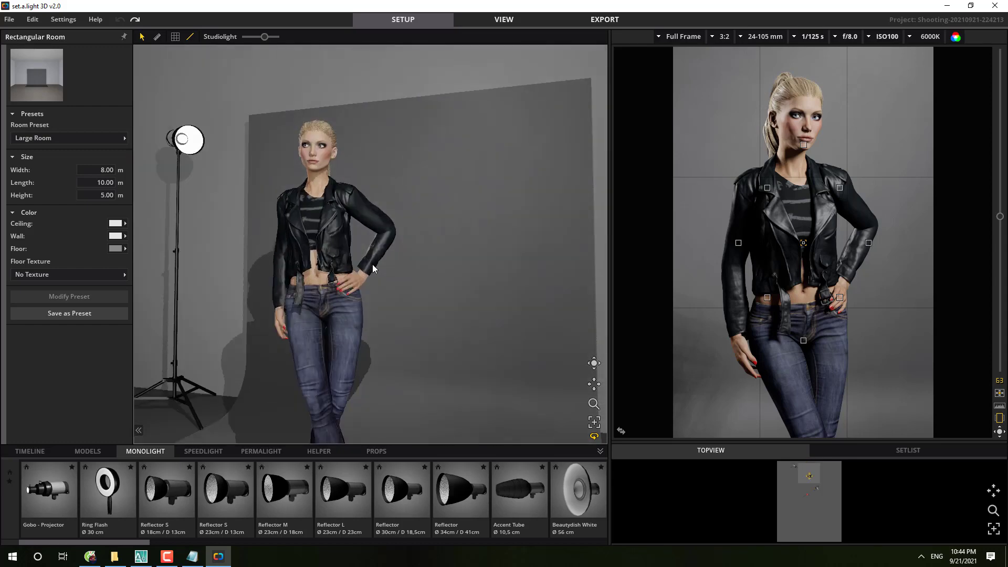
{"action": "scroll", "coordinate": [383, 254], "scroll_direction": "down", "scroll_amount": 2}
{"action": "scroll", "coordinate": [365, 266], "scroll_direction": "down", "scroll_amount": 4}
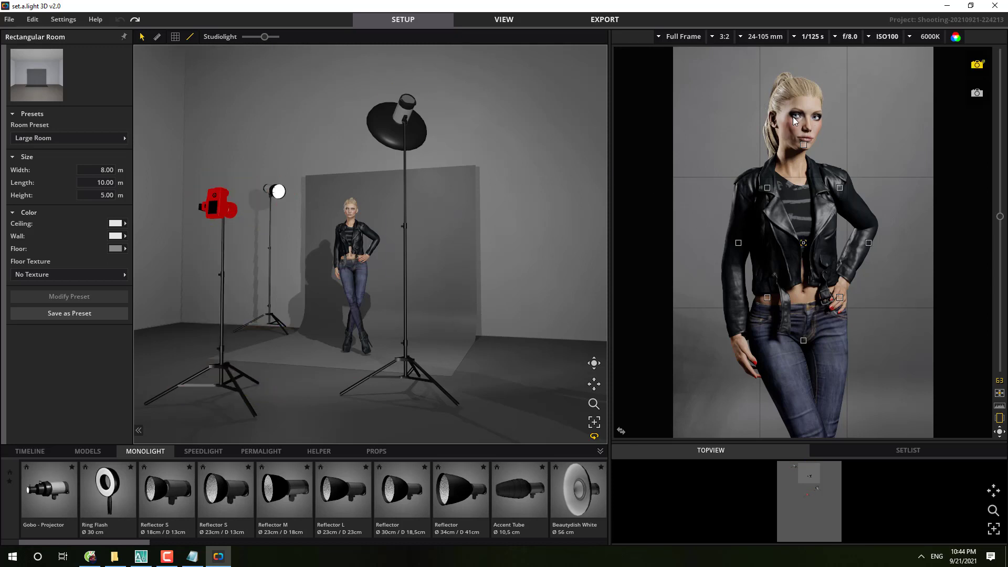
Step: Activate the focus point on the model's chin and set the camera lens to Fix 100 mm
{"action": "left_click", "coordinate": [803, 145]}
{"action": "left_click", "coordinate": [677, 36]}
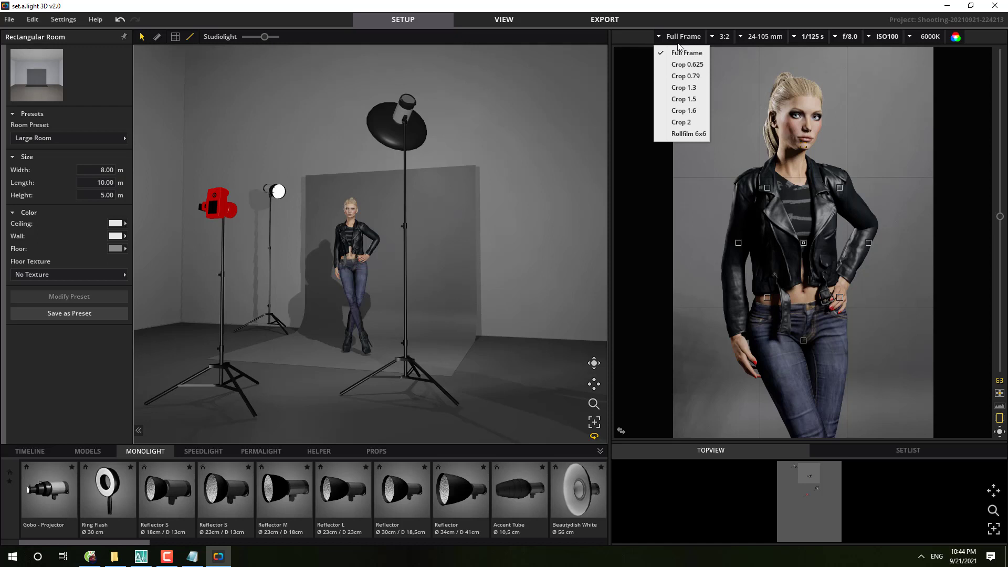
{"action": "left_click", "coordinate": [634, 163]}
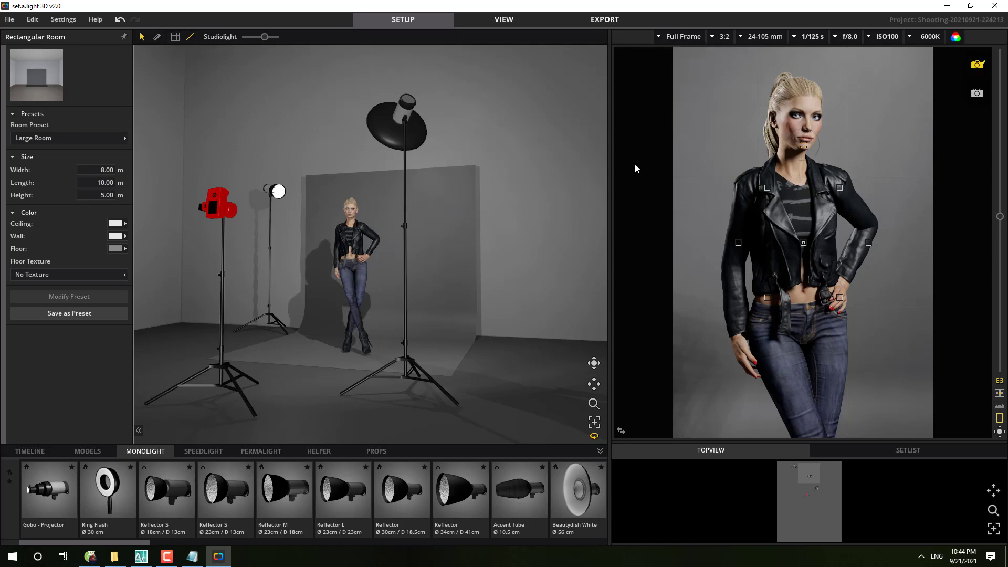
{"action": "left_click", "coordinate": [714, 36]}
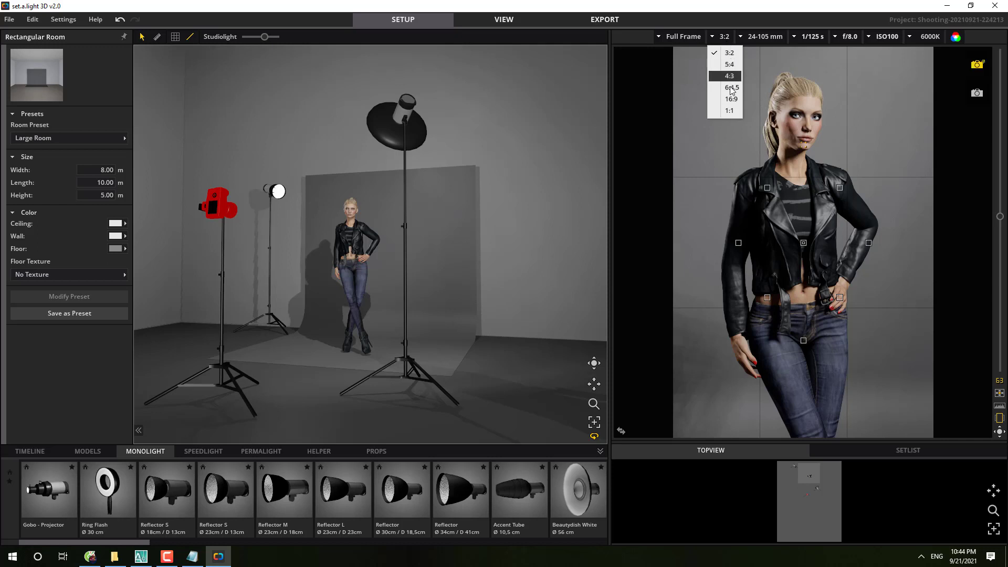
{"action": "left_click", "coordinate": [628, 103]}
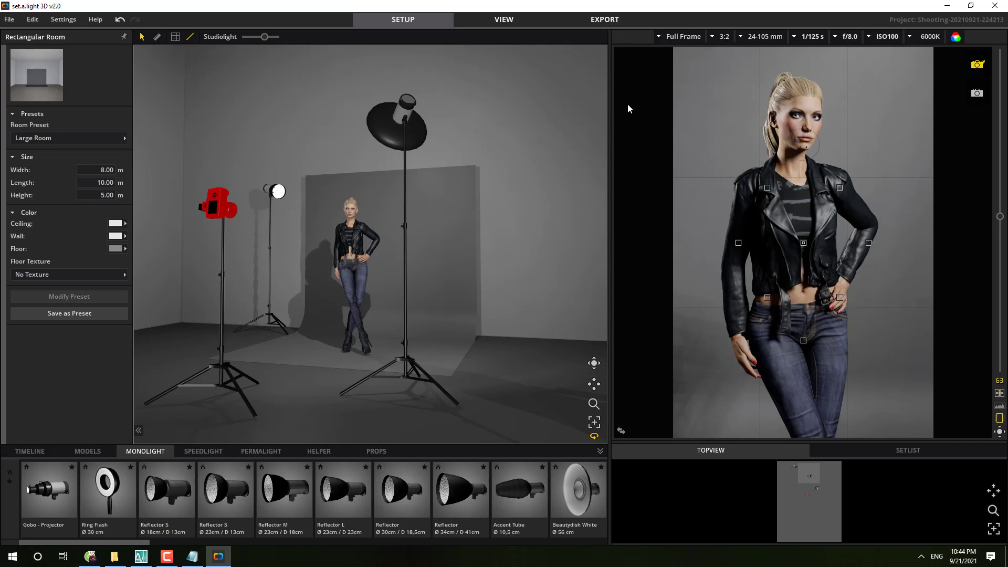
{"action": "left_click", "coordinate": [754, 37]}
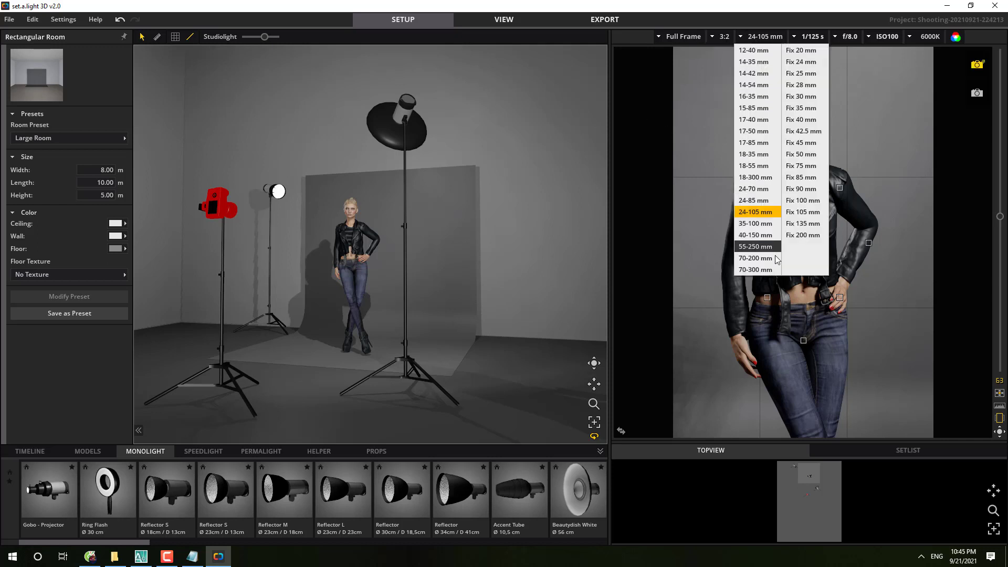
{"action": "left_click", "coordinate": [804, 203]}
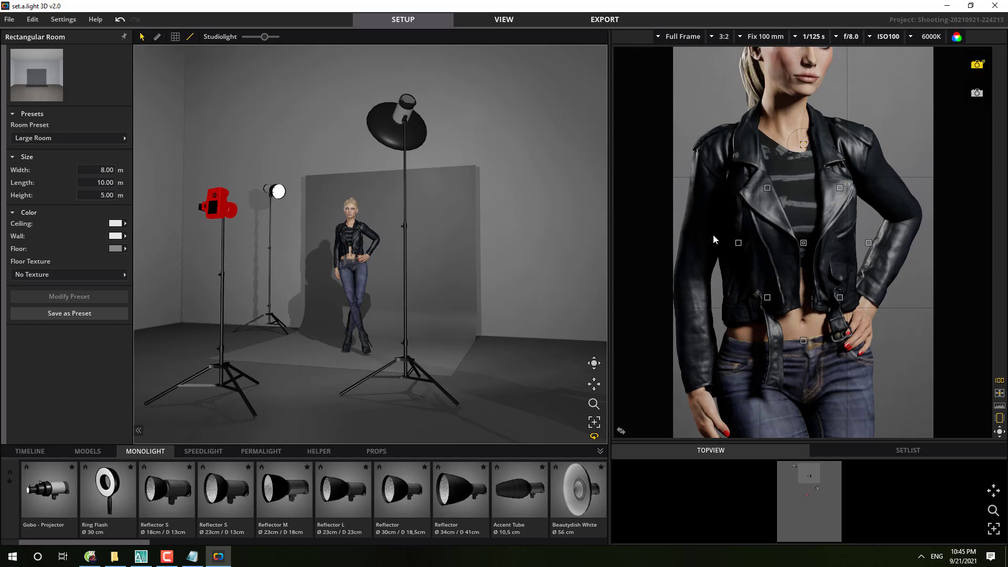
Step: Move the camera stand farther from the model, to about X 3.82 m and Y 5.08 m
{"action": "left_click", "coordinate": [215, 388]}
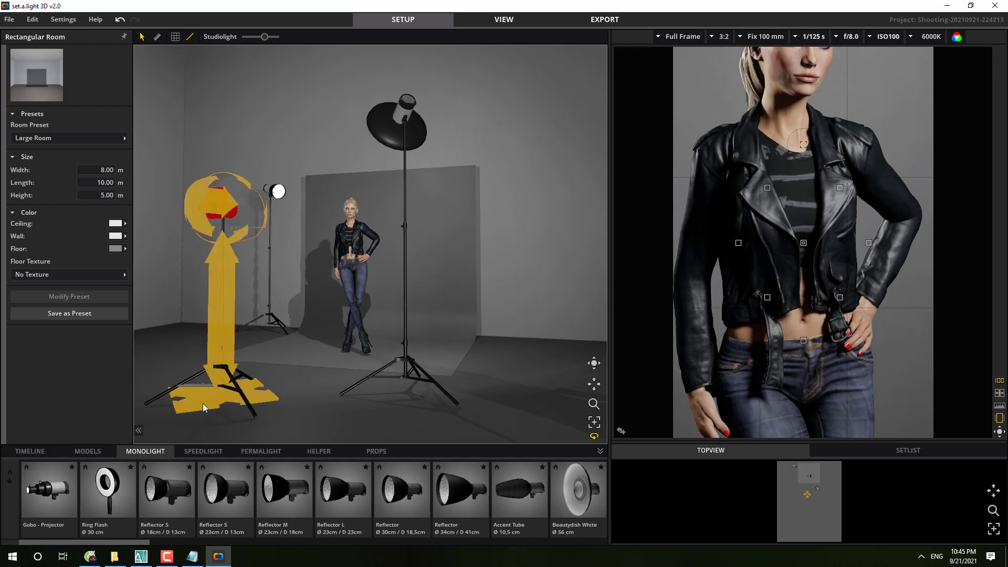
{"action": "left_click_drag", "start_coordinate": [203, 403], "coordinate": [171, 423]}
{"action": "scroll", "coordinate": [342, 349], "scroll_direction": "down", "scroll_amount": 2}
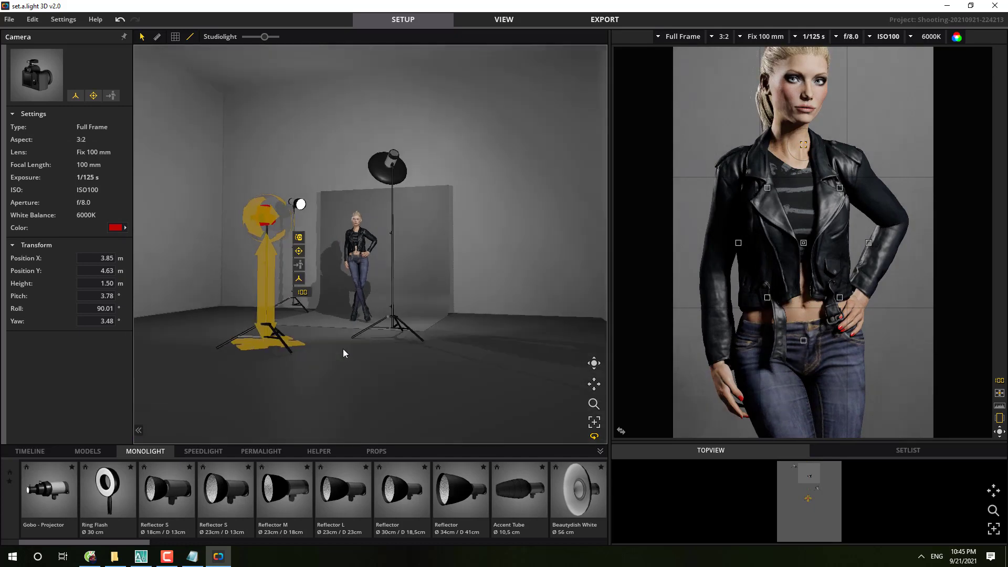
{"action": "scroll", "coordinate": [342, 349], "scroll_direction": "down", "scroll_amount": 1}
{"action": "right_click_drag", "start_coordinate": [280, 346], "coordinate": [324, 373]}
{"action": "left_click_drag", "start_coordinate": [382, 394], "coordinate": [416, 435]}
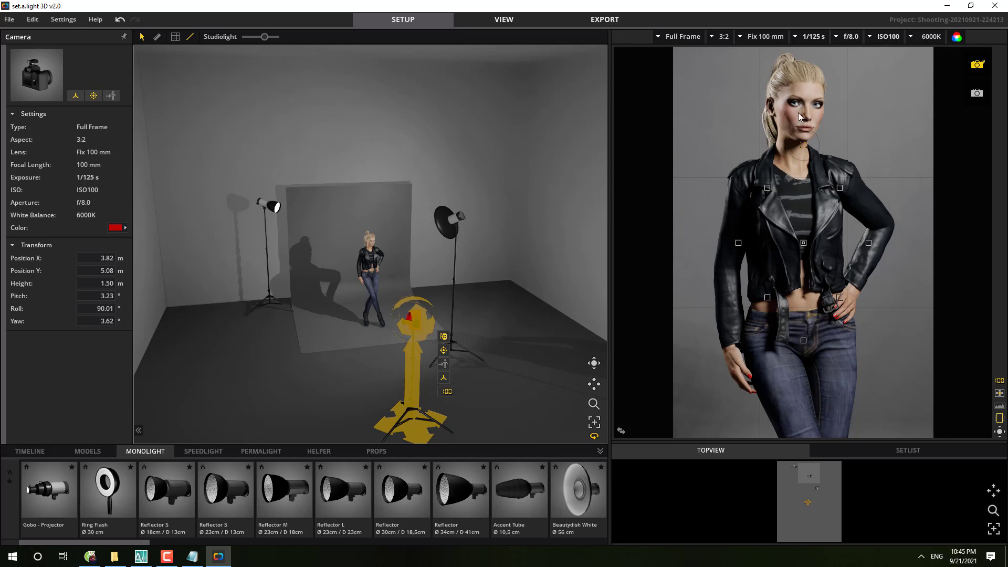
{"action": "left_click", "coordinate": [524, 248]}
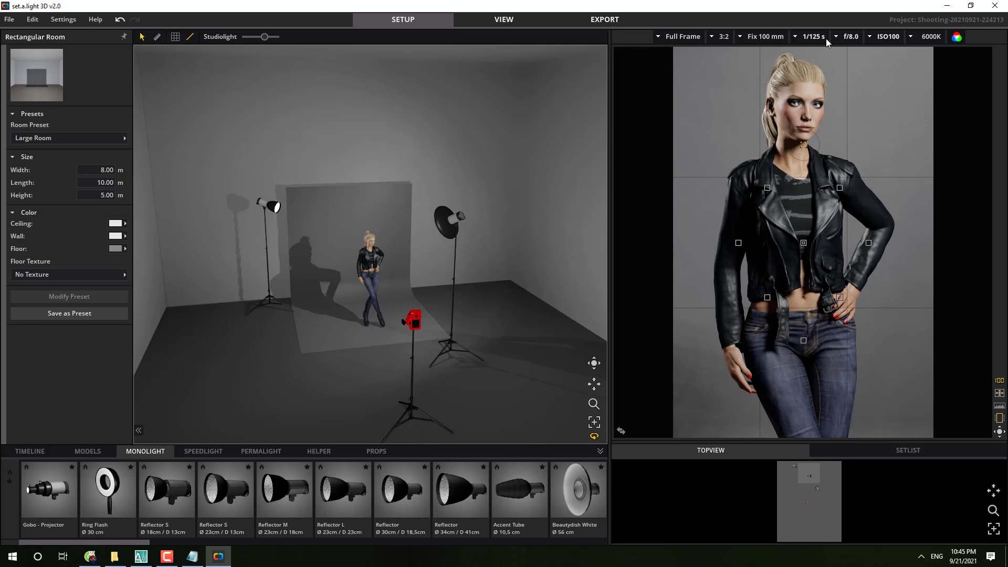
Step: Set the camera white balance to 5600K and try the black-and-white preview before restoring color
{"action": "left_click", "coordinate": [932, 38]}
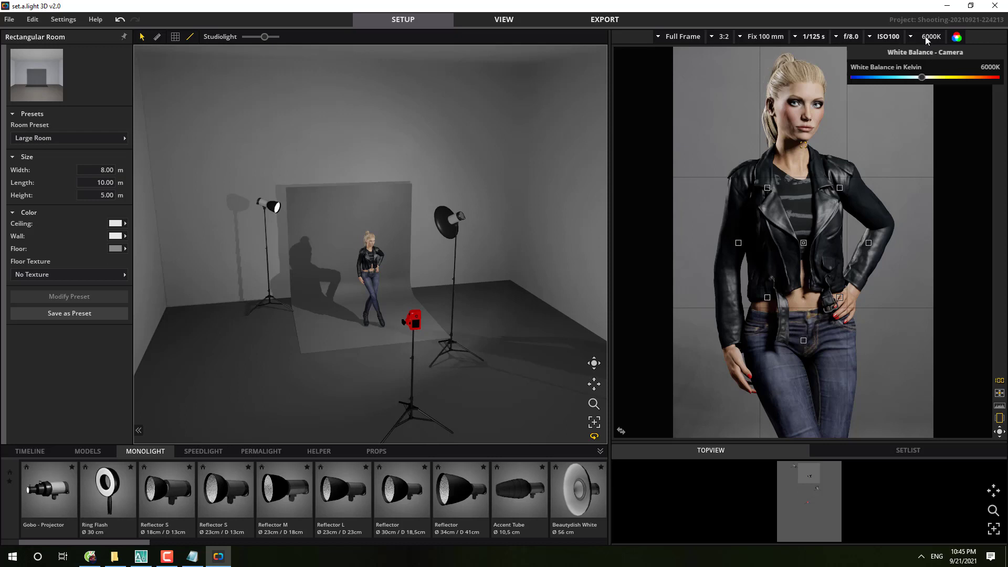
{"action": "left_click", "coordinate": [916, 77]}
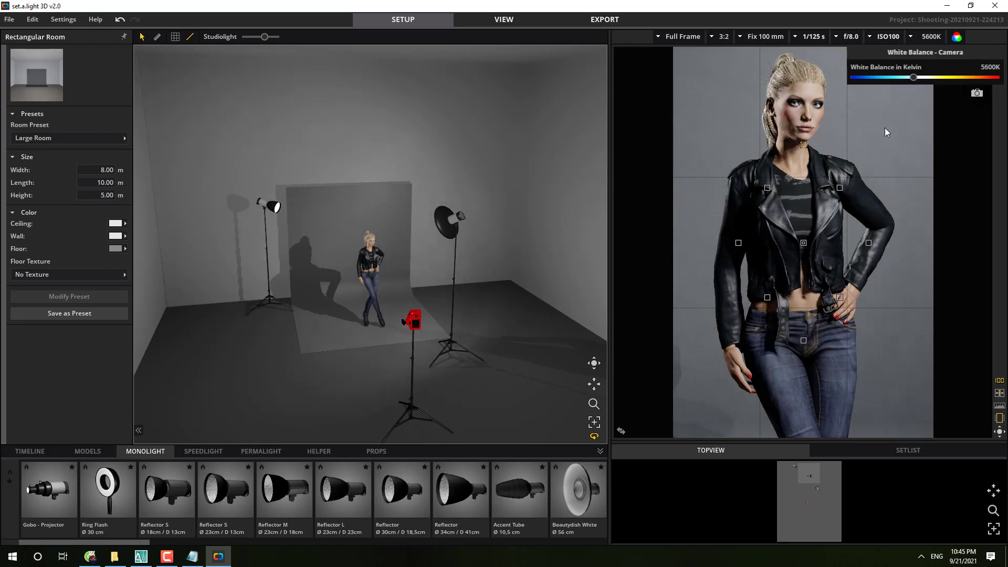
{"action": "left_click", "coordinate": [957, 38]}
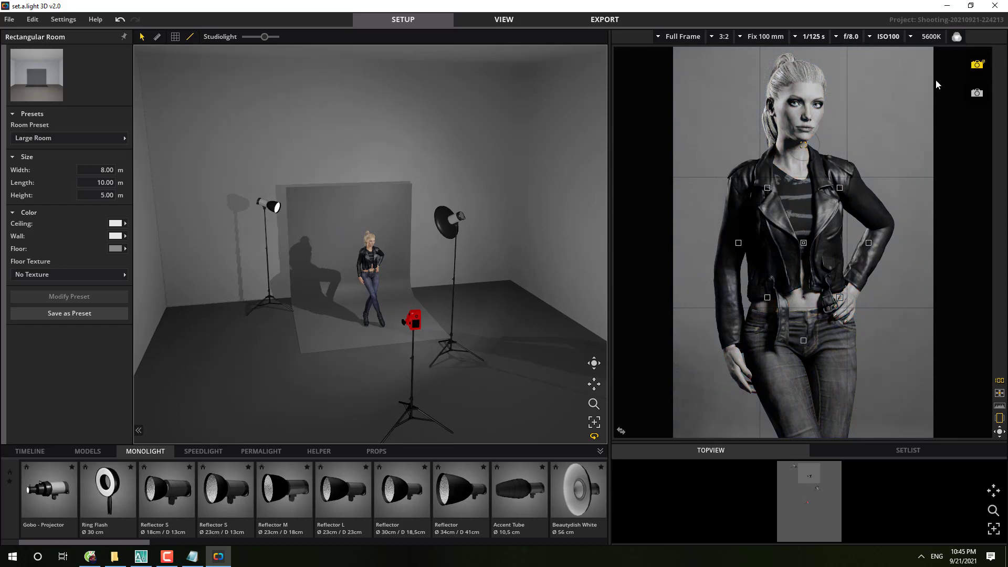
{"action": "left_click", "coordinate": [959, 40]}
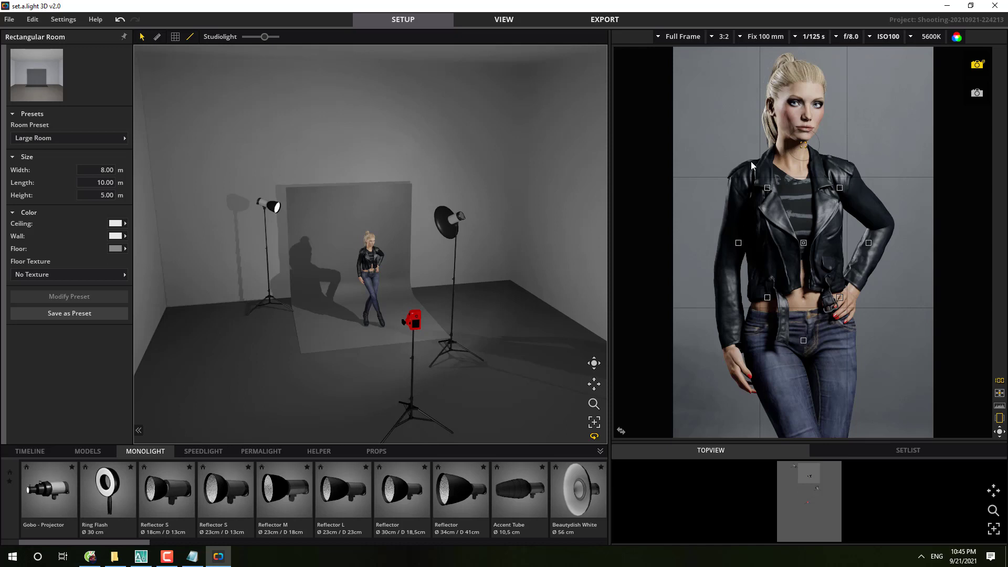
Step: Render a shot of the scene from the timeline and return to the studio setup
{"action": "right_click_drag", "start_coordinate": [360, 232], "coordinate": [452, 370]}
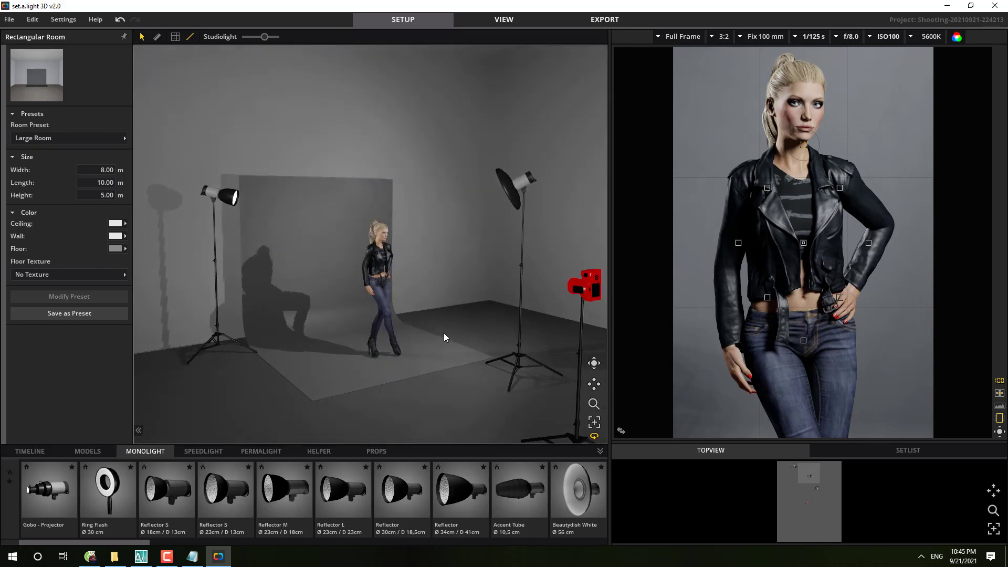
{"action": "left_click", "coordinate": [595, 358]}
{"action": "left_click_drag", "start_coordinate": [453, 284], "coordinate": [404, 291]}
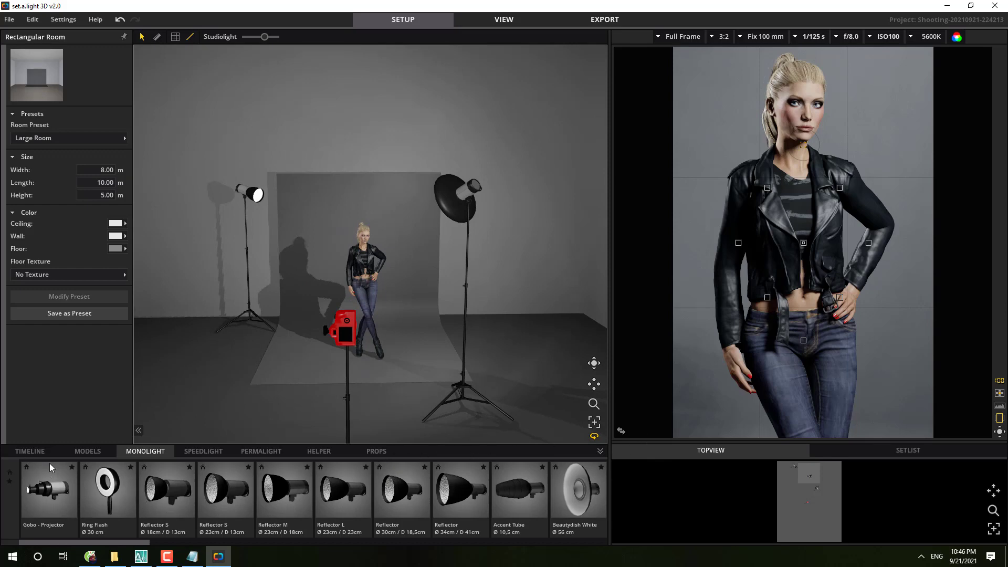
{"action": "left_click", "coordinate": [34, 455]}
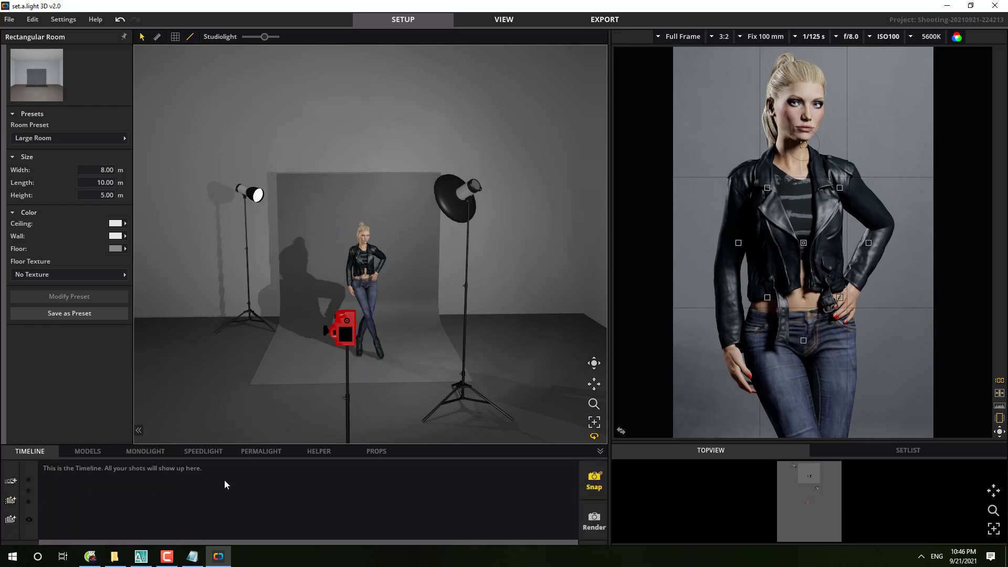
{"action": "left_click", "coordinate": [594, 520]}
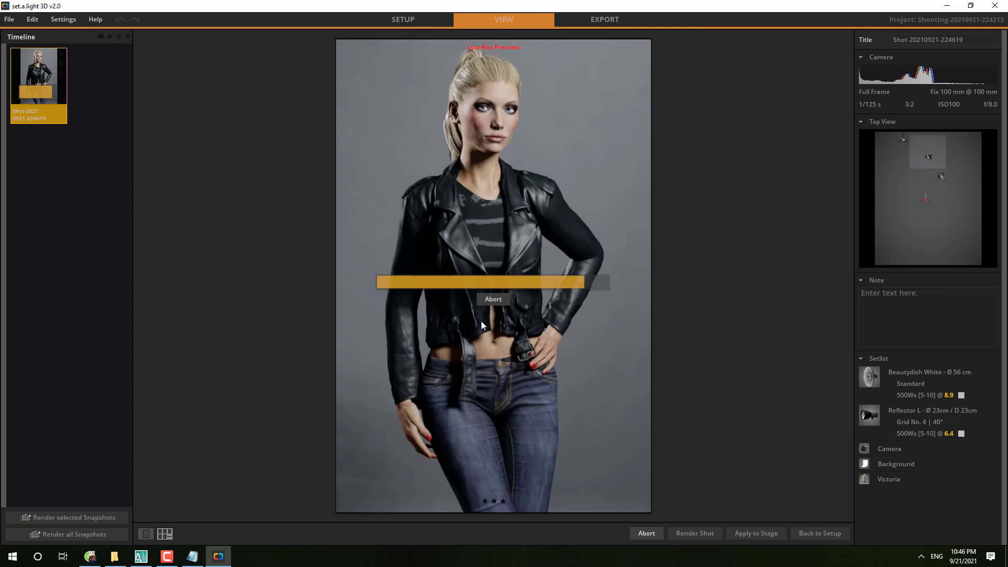
{"action": "left_click", "coordinate": [811, 534]}
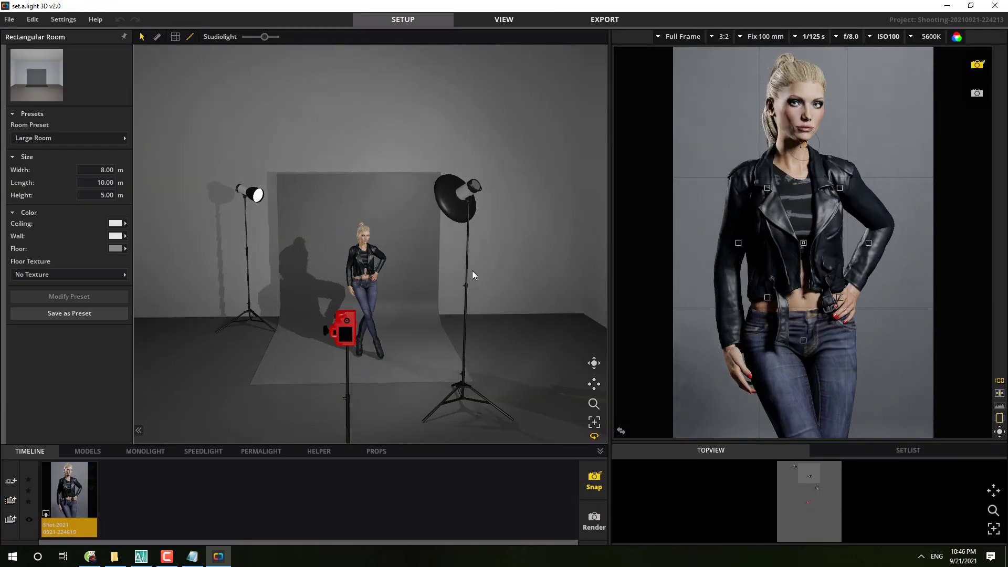
Step: Reposition the blonde model on the backdrop and remove her from the studio
{"action": "left_click", "coordinate": [87, 451]}
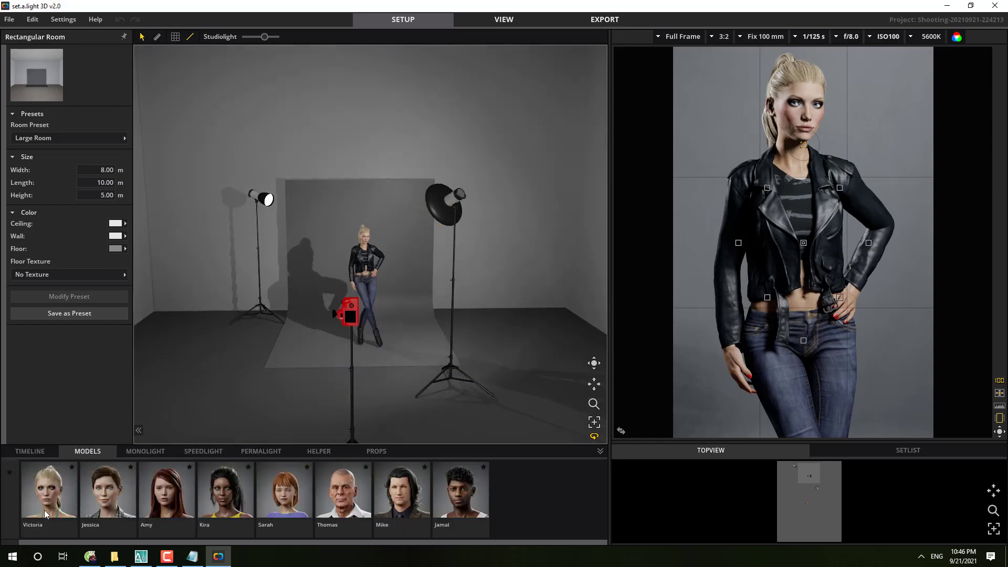
{"action": "left_click", "coordinate": [362, 266]}
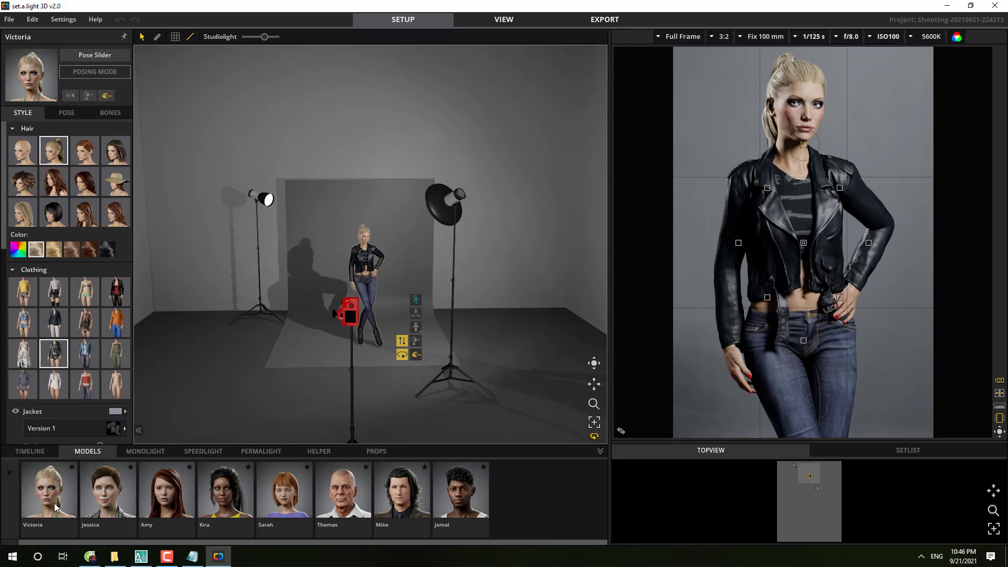
{"action": "left_click_drag", "start_coordinate": [56, 507], "coordinate": [363, 264]}
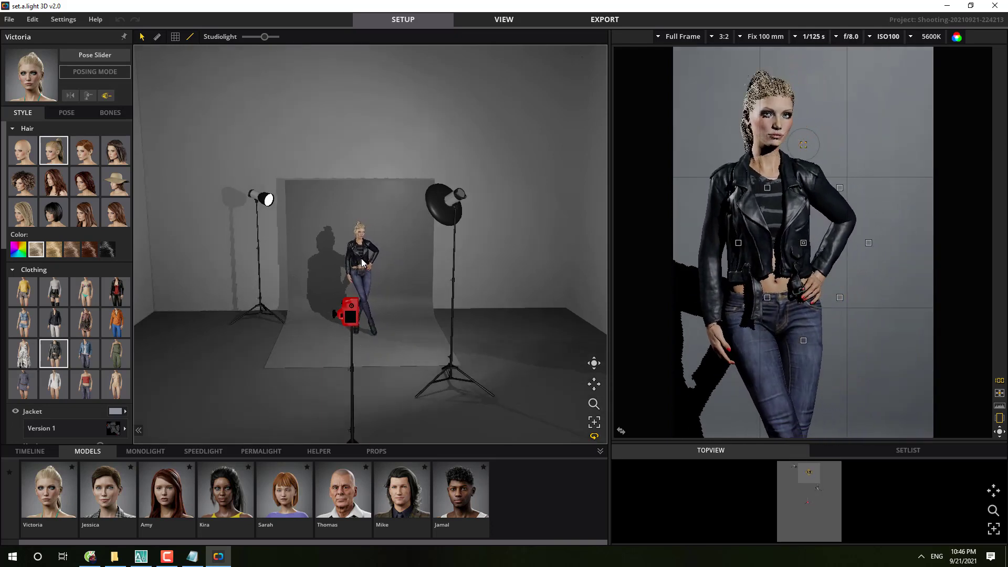
{"action": "left_click", "coordinate": [344, 279]}
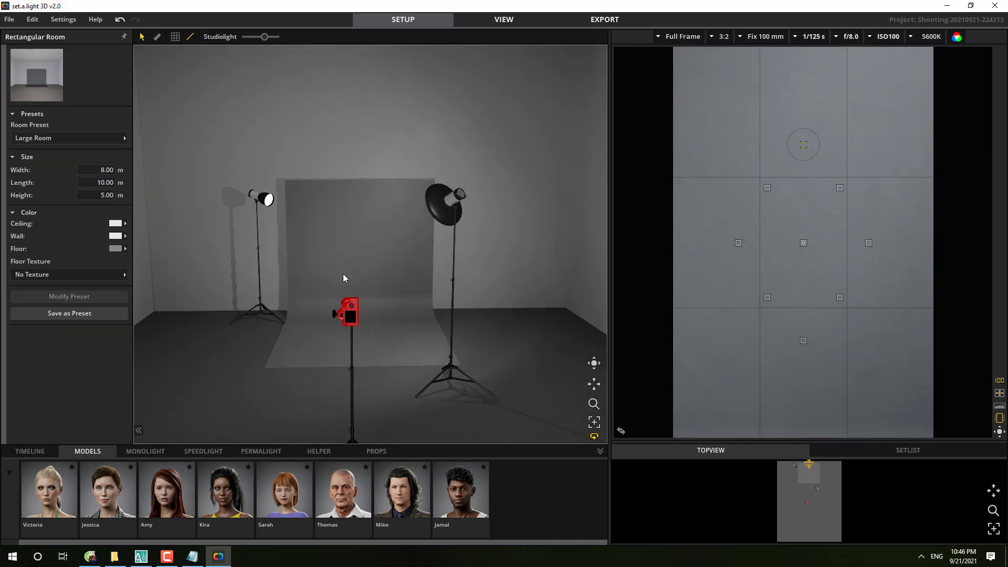
Step: Add the Victoria model to the studio and place her on the backdrop at about X 4.02 m, Y 1.78 m
{"action": "double_click", "coordinate": [45, 501]}
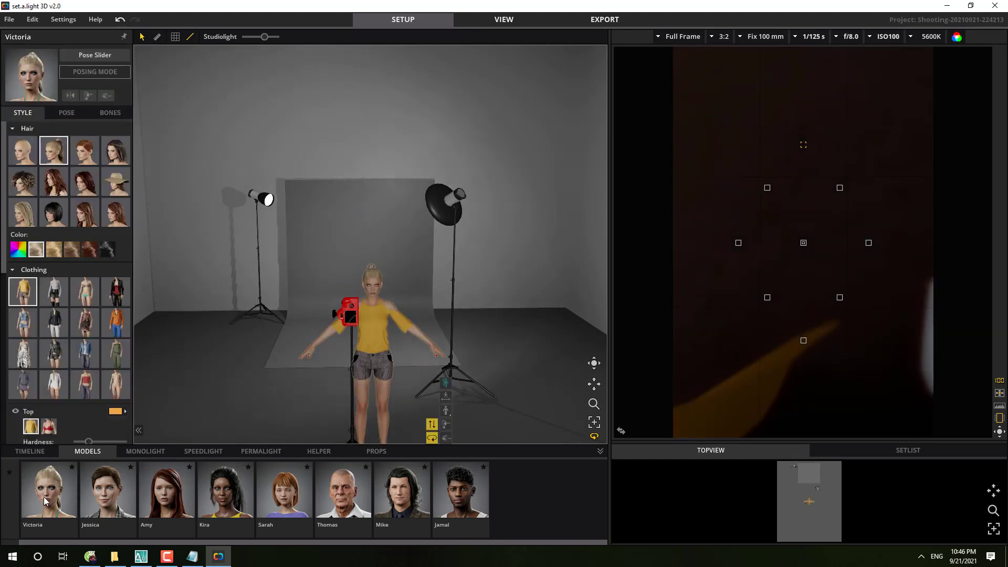
{"action": "scroll", "coordinate": [247, 394], "scroll_direction": "down", "scroll_amount": 2}
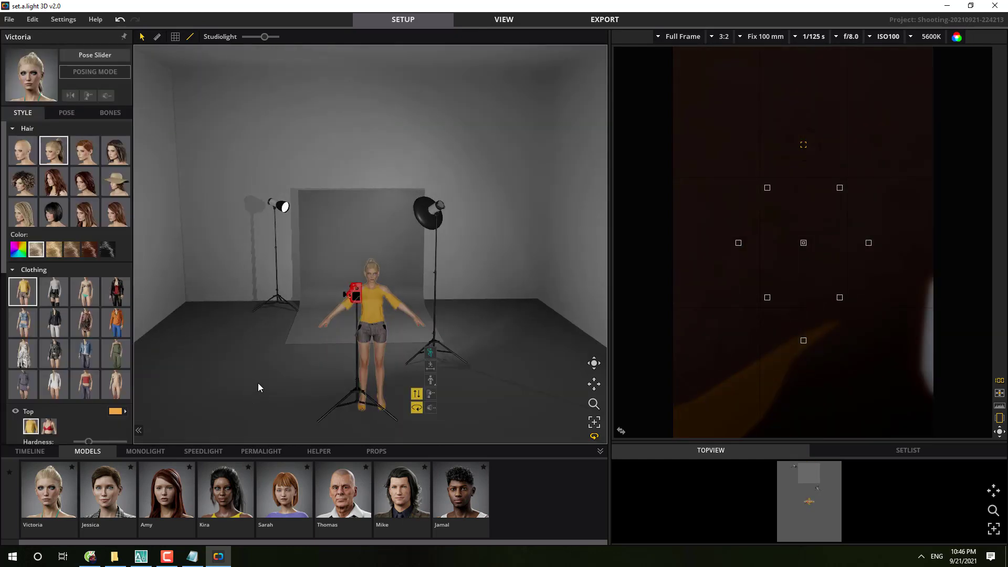
{"action": "right_click_drag", "start_coordinate": [257, 383], "coordinate": [293, 400]}
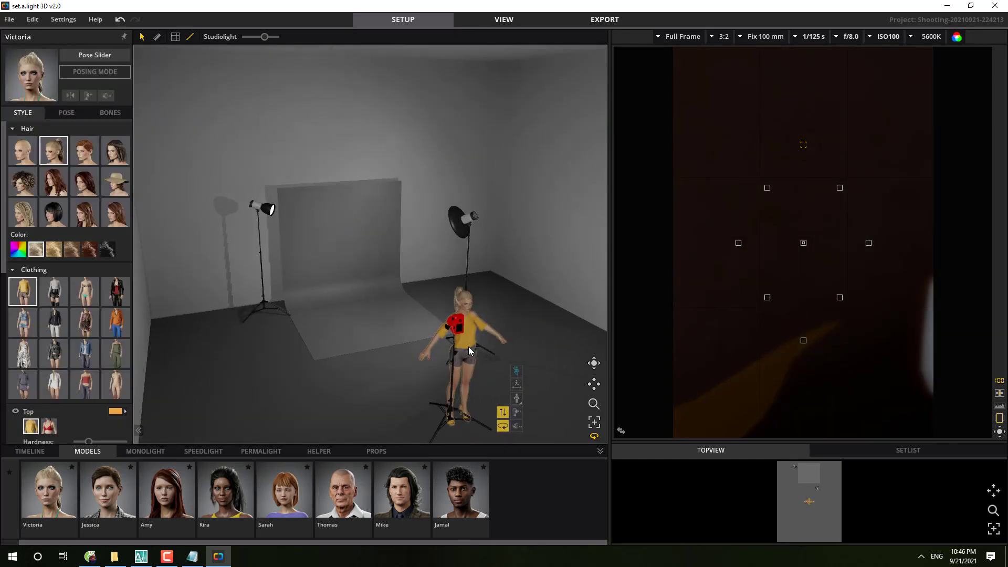
{"action": "left_click_drag", "start_coordinate": [469, 351], "coordinate": [374, 275]}
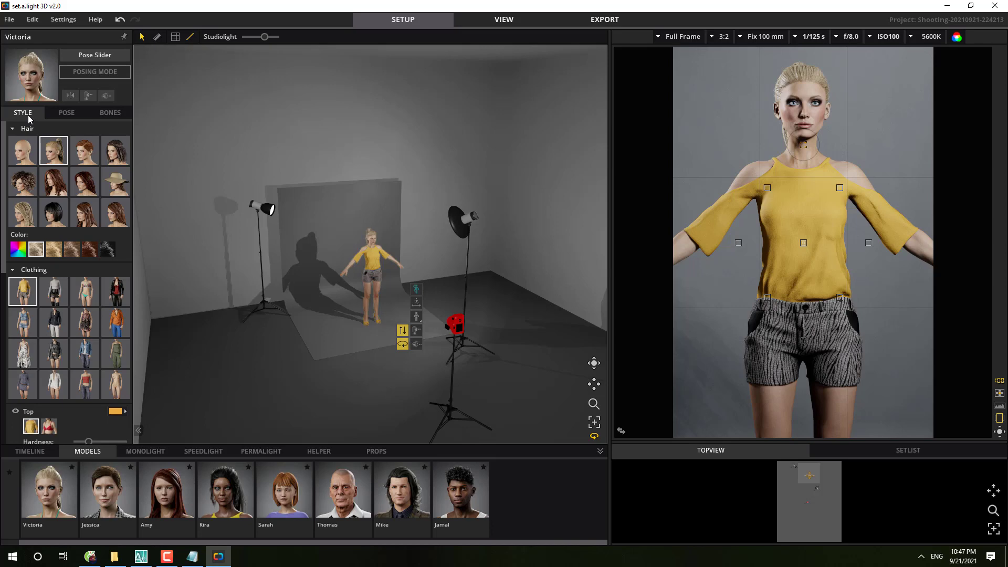
{"action": "left_click", "coordinate": [374, 260]}
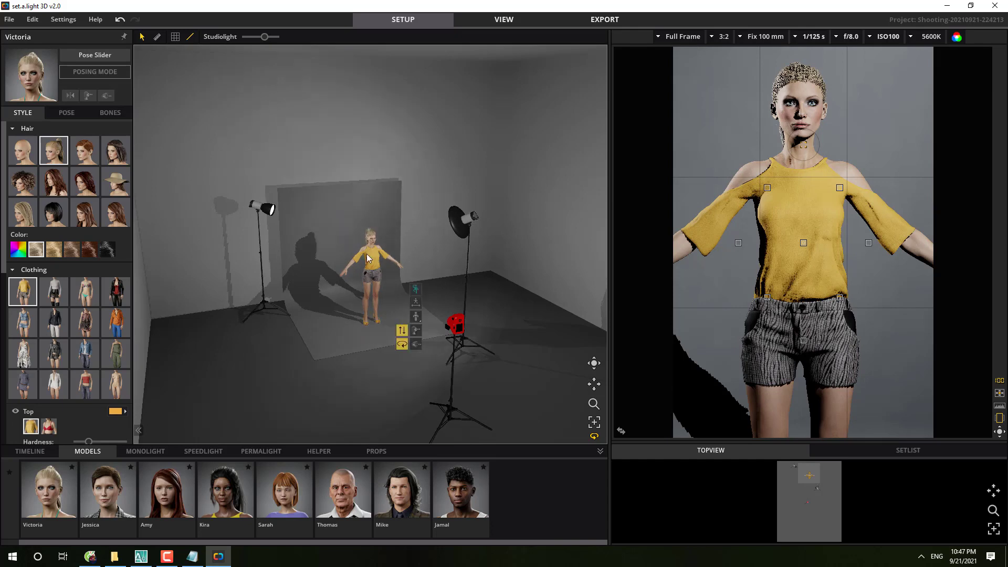
Step: Try several hairstyles on the model, settling on the short bob with bangs in golden blonde
{"action": "left_click", "coordinate": [93, 158]}
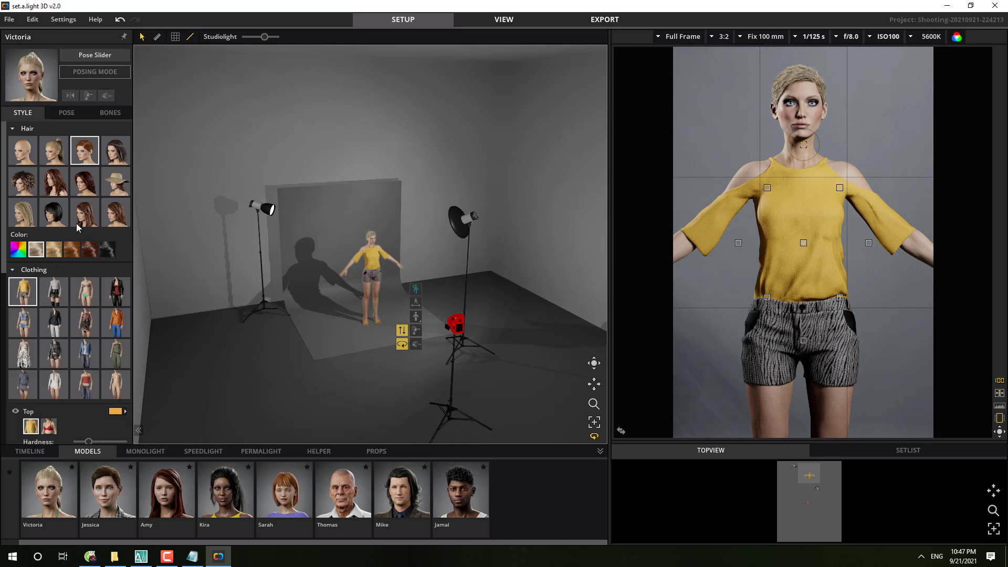
{"action": "left_click", "coordinate": [121, 215]}
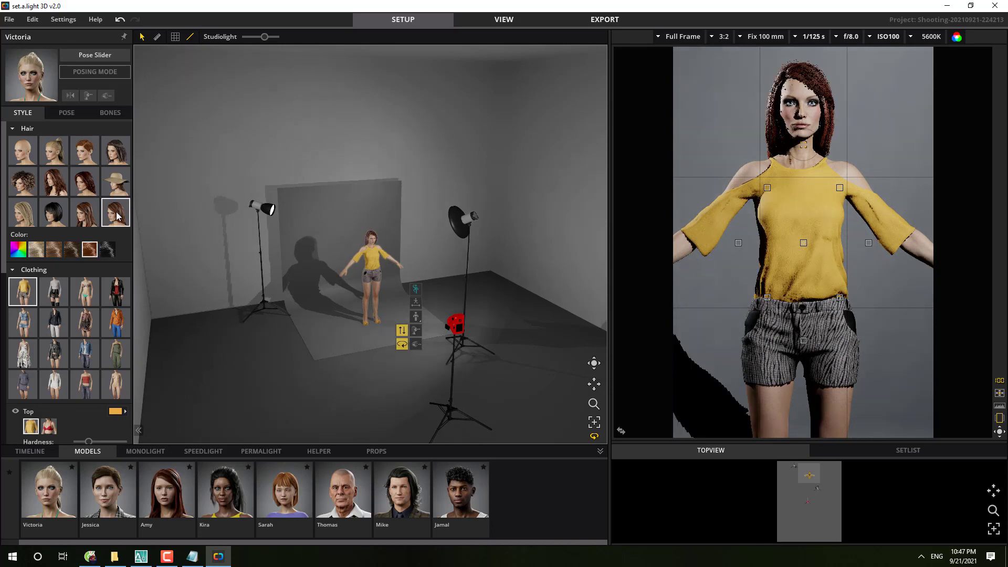
{"action": "left_click", "coordinate": [58, 212]}
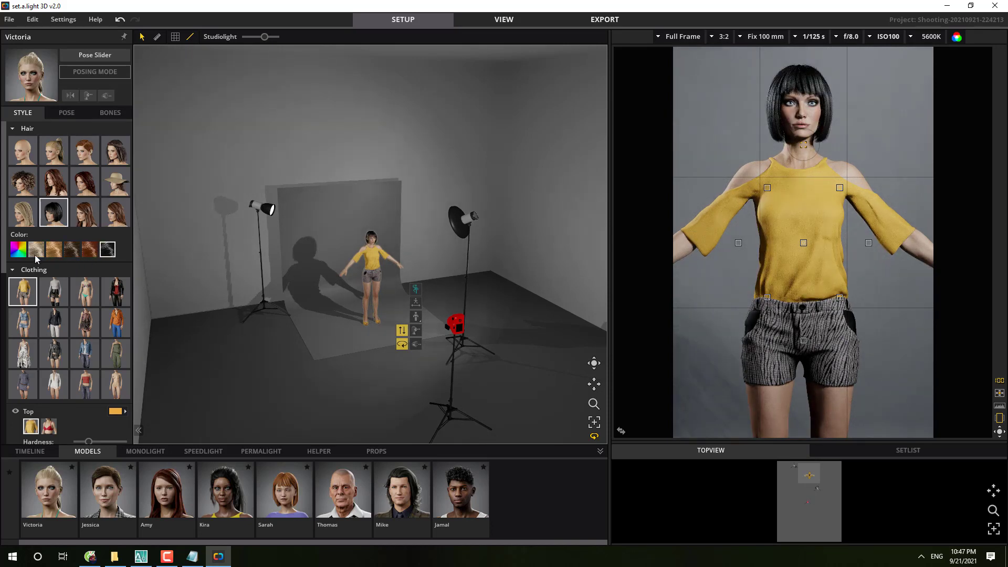
{"action": "left_click", "coordinate": [71, 250]}
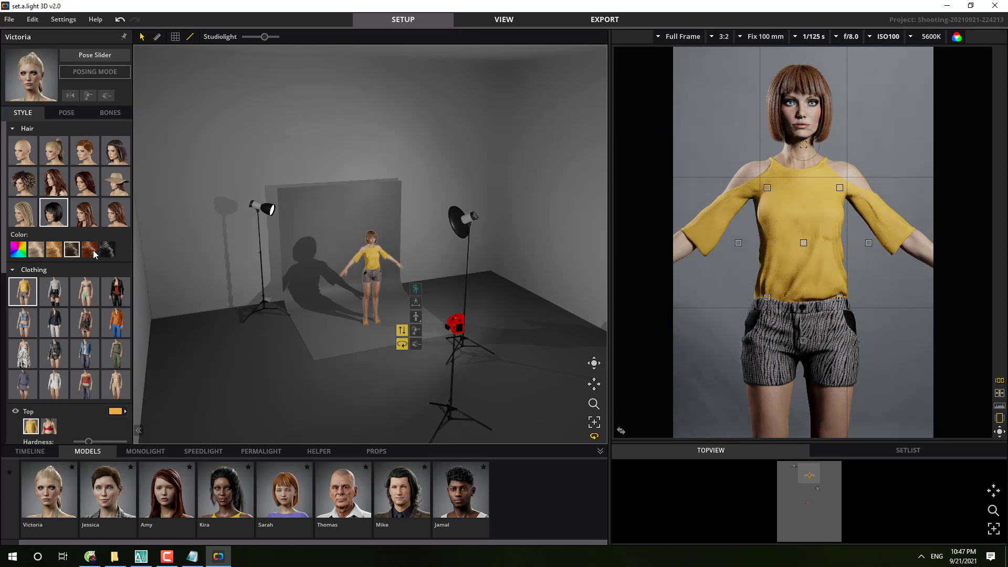
{"action": "left_click", "coordinate": [53, 252]}
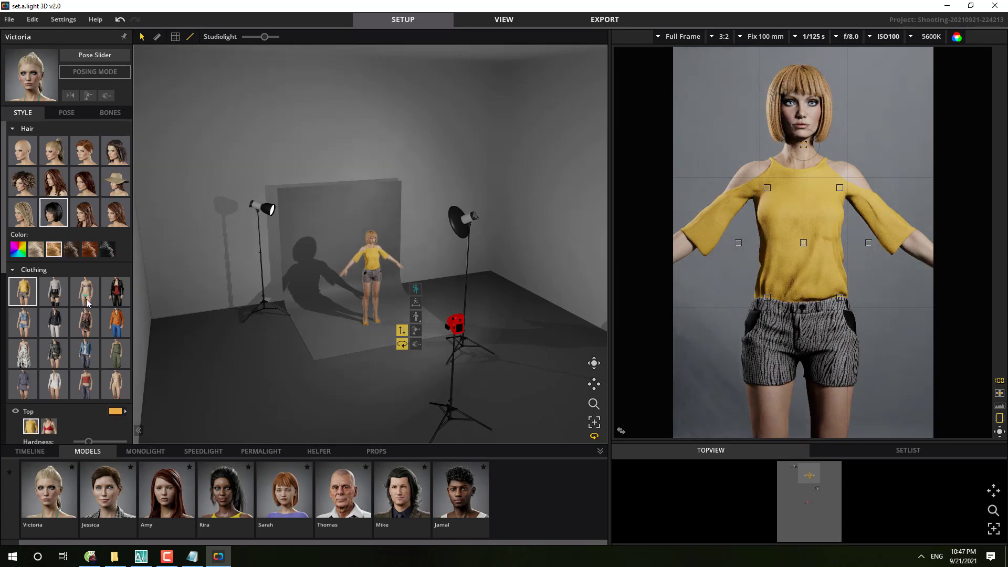
Step: Try the dark jacket with white trousers on the model and dress her in the white short jumpsuit
{"action": "scroll", "coordinate": [96, 343], "scroll_direction": "down", "scroll_amount": 1}
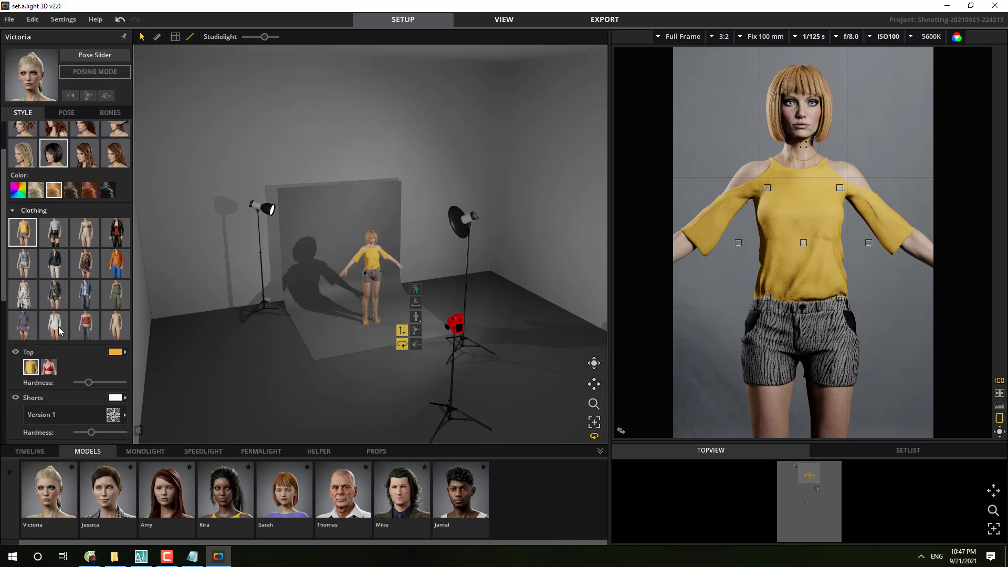
{"action": "left_click", "coordinate": [55, 327]}
{"action": "left_click", "coordinate": [54, 327]}
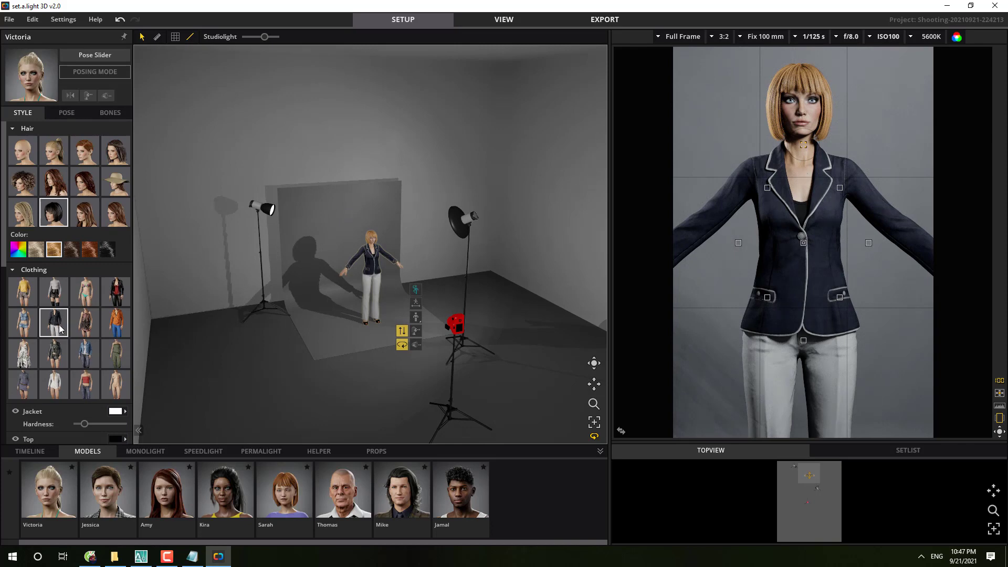
{"action": "left_click", "coordinate": [61, 387]}
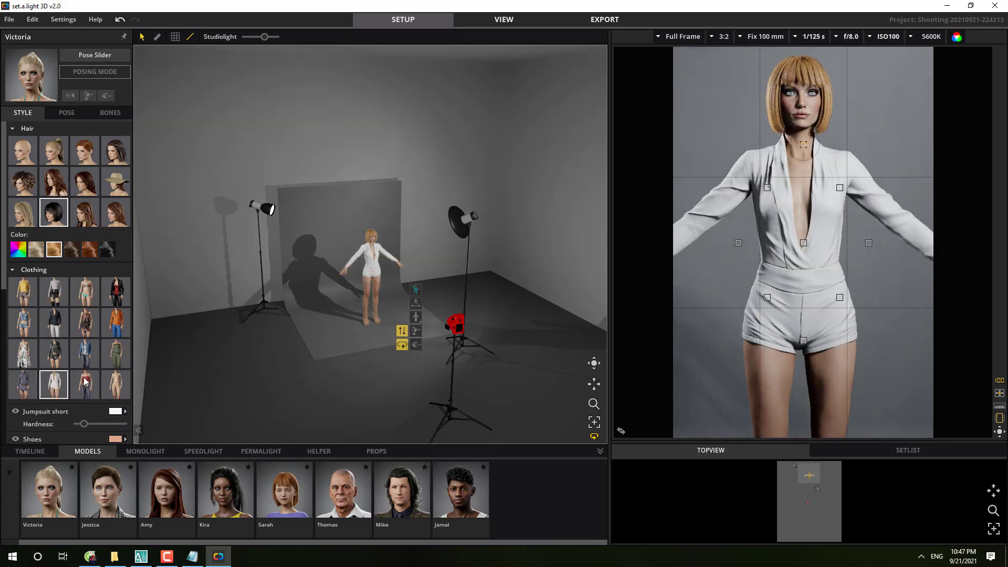
Step: Try the black-framed clear glasses on the model and return her to no glasses
{"action": "scroll", "coordinate": [92, 386], "scroll_direction": "down", "scroll_amount": 5}
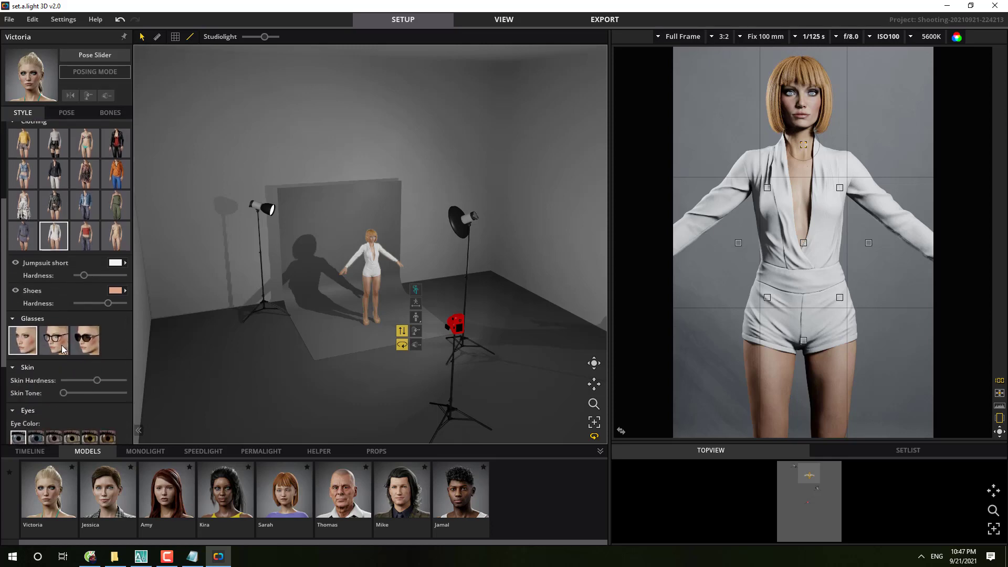
{"action": "left_click", "coordinate": [61, 347]}
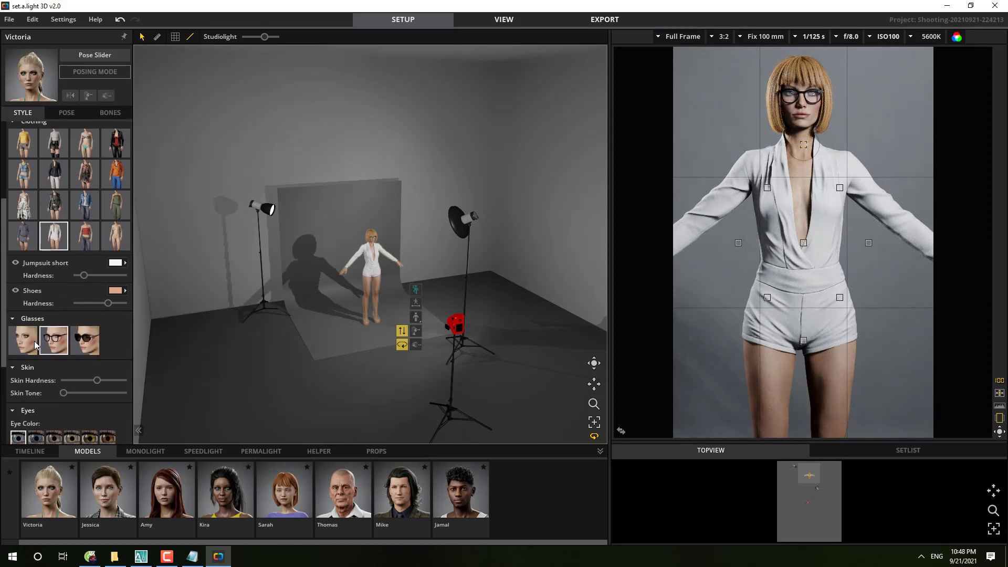
{"action": "left_click", "coordinate": [35, 345]}
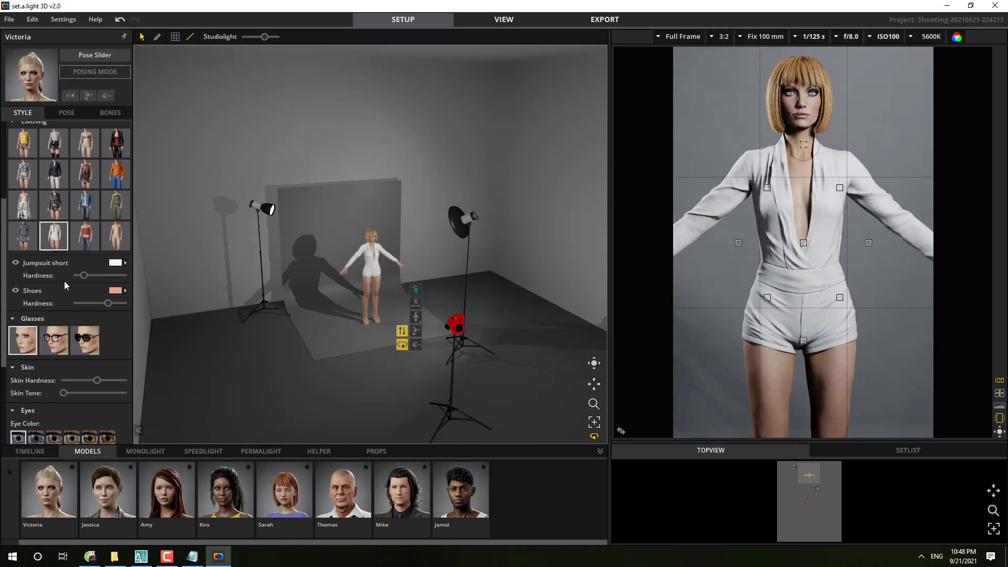
Step: Slightly increase the hardness of the model's short jumpsuit and shoes
{"action": "scroll", "coordinate": [62, 287], "scroll_direction": "up", "scroll_amount": 1}
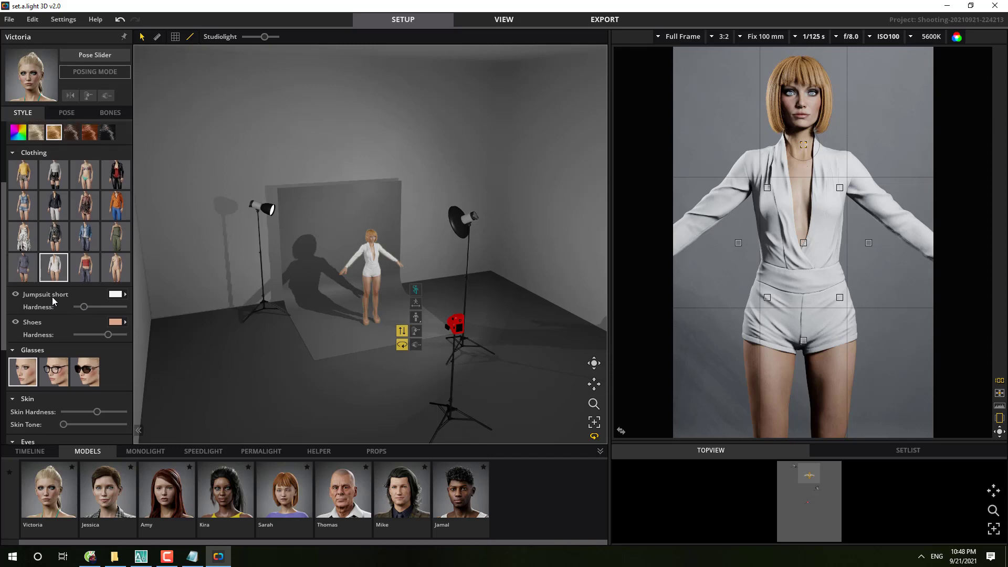
{"action": "mouse_move", "coordinate": [83, 307]}
{"action": "left_mouse_down"}
{"action": "mouse_move", "coordinate": [126, 310]}
{"action": "mouse_move", "coordinate": [91, 309]}
{"action": "left_mouse_up"}
{"action": "scroll", "coordinate": [93, 305], "scroll_direction": "down", "scroll_amount": 2}
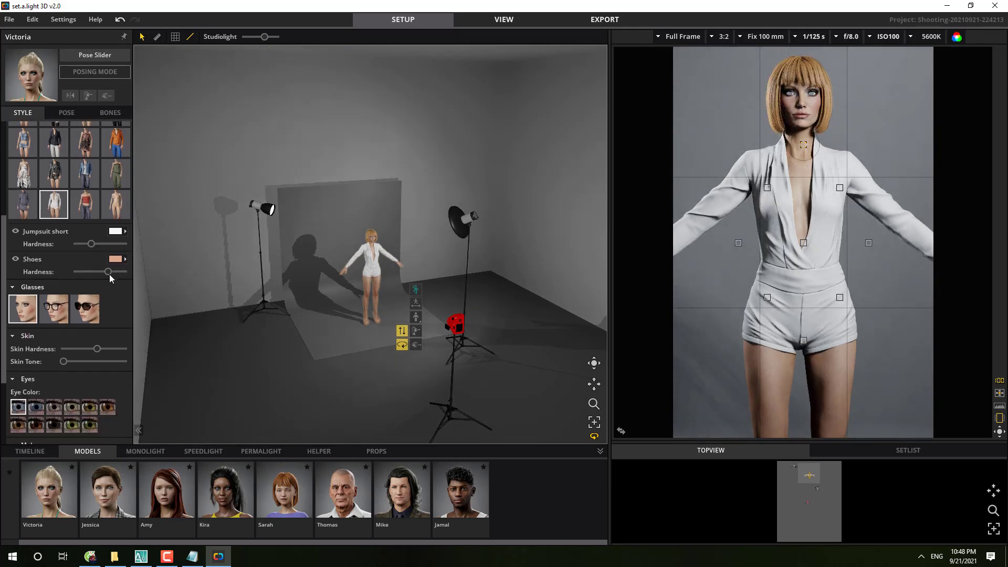
{"action": "mouse_move", "coordinate": [109, 274]}
{"action": "left_mouse_down"}
{"action": "mouse_move", "coordinate": [118, 276]}
{"action": "mouse_move", "coordinate": [109, 281]}
{"action": "left_mouse_up"}
Step: Give the model brown eyes and apply the makeup preset with red lips
{"action": "scroll", "coordinate": [86, 329], "scroll_direction": "down", "scroll_amount": 4}
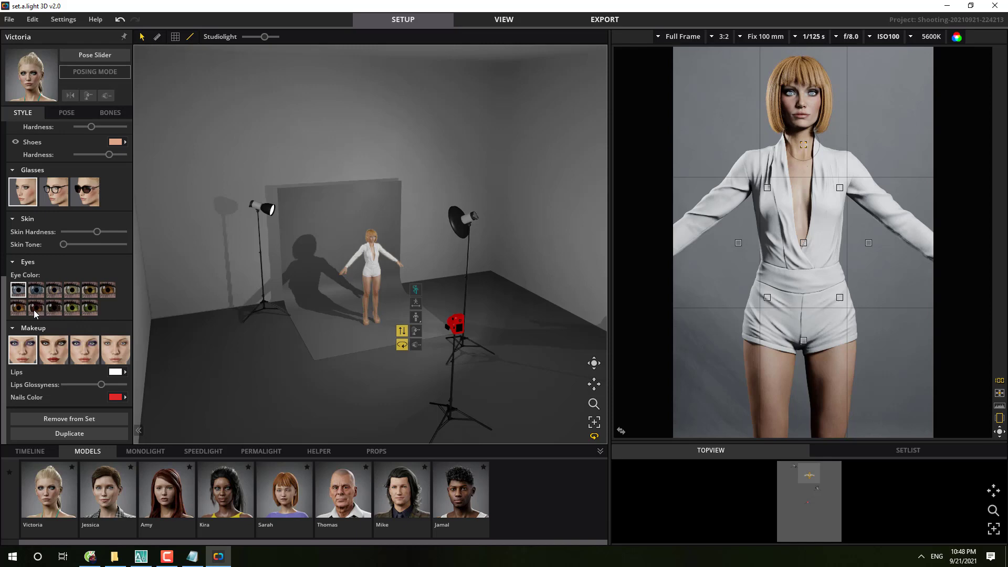
{"action": "left_click", "coordinate": [17, 309]}
{"action": "left_click", "coordinate": [54, 361]}
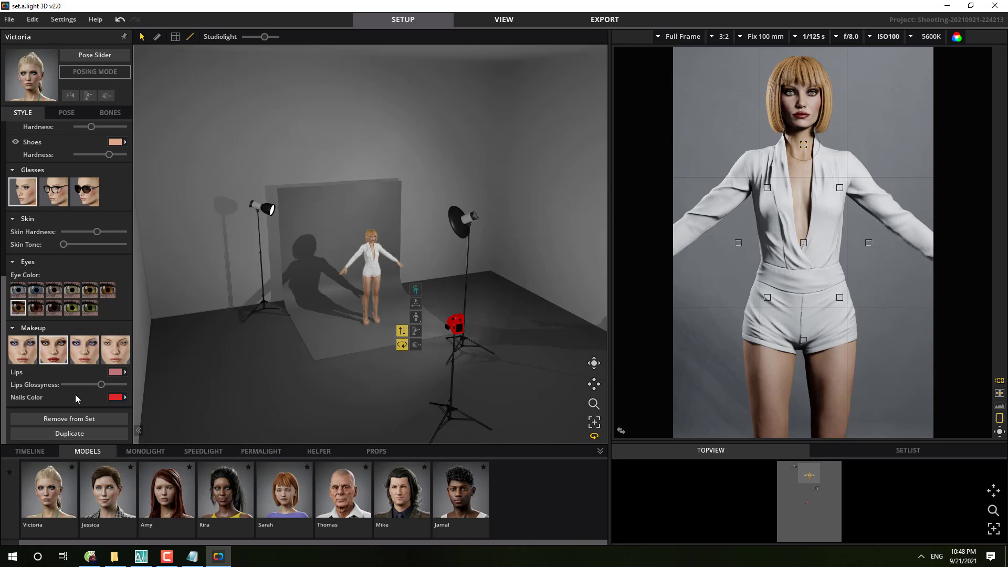
Step: Collapse the model's Hair, Clothing, Glasses, Skin, Eyes and Makeup style sections
{"action": "scroll", "coordinate": [94, 236], "scroll_direction": "up", "scroll_amount": 8}
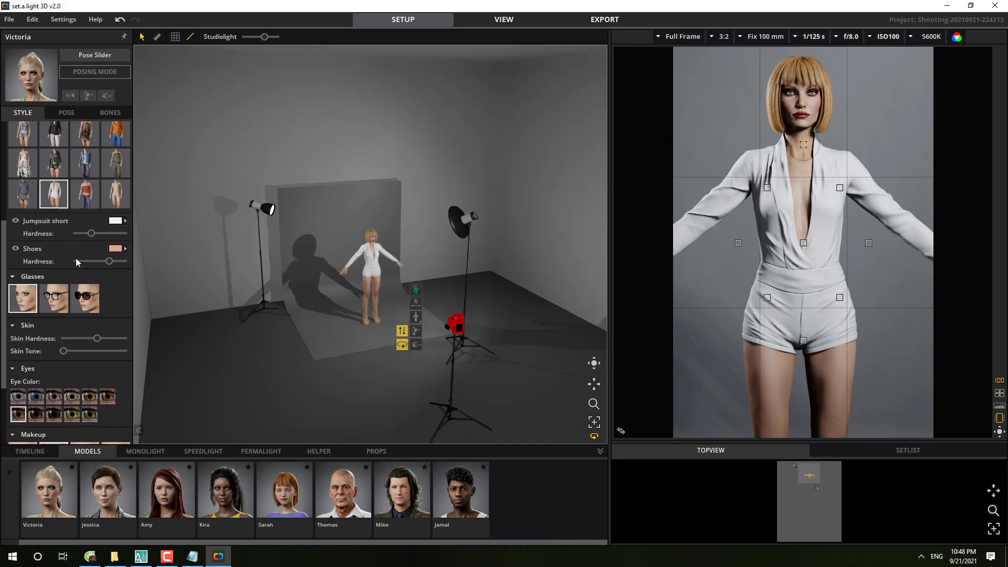
{"action": "scroll", "coordinate": [90, 151], "scroll_direction": "up", "scroll_amount": 3}
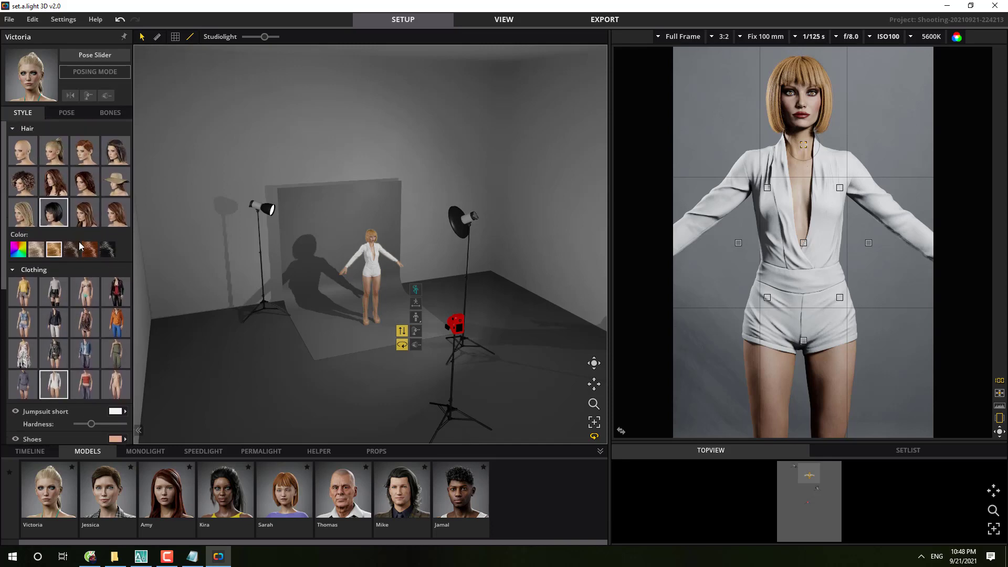
{"action": "left_click", "coordinate": [12, 128]}
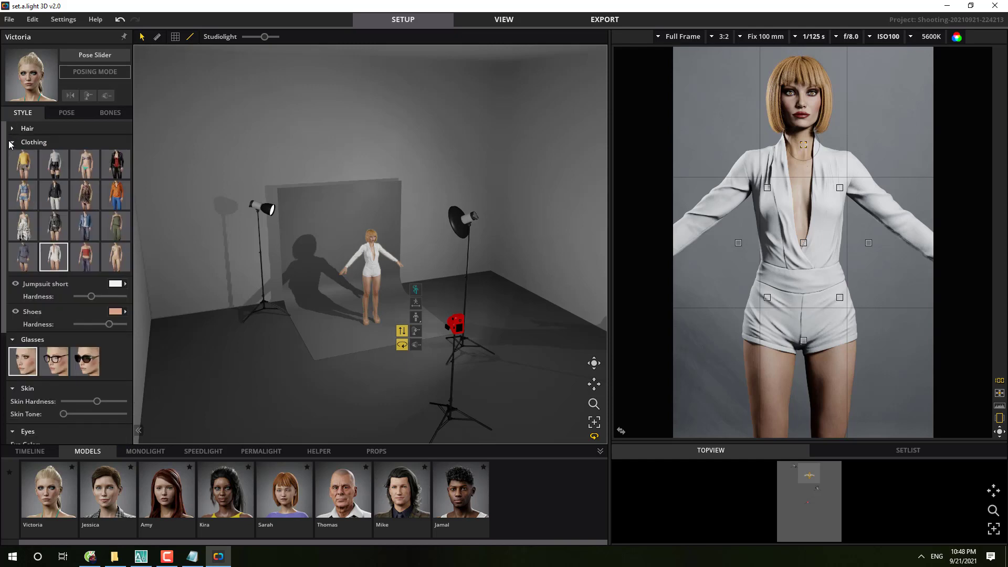
{"action": "left_click", "coordinate": [12, 142]}
{"action": "left_click", "coordinate": [12, 156]}
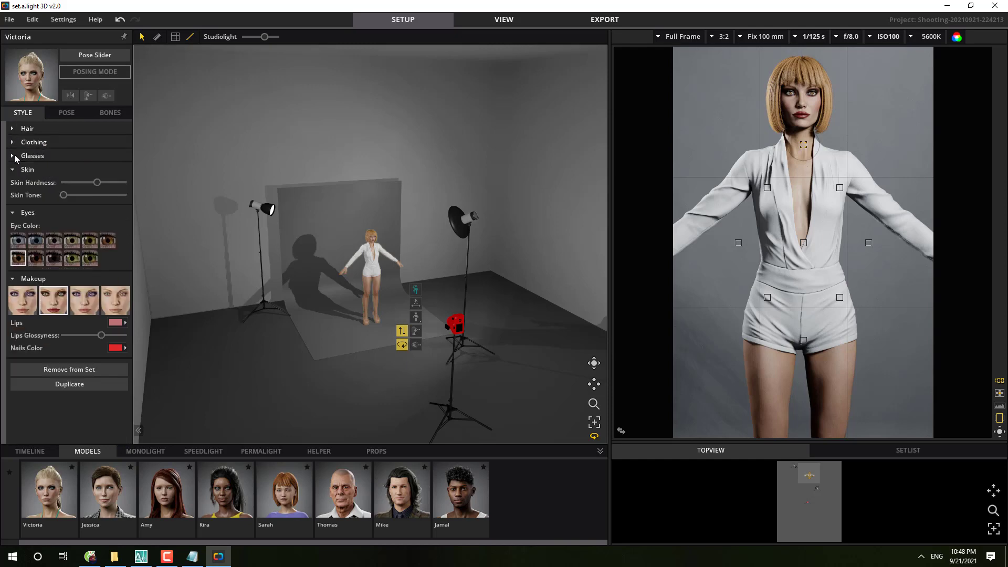
{"action": "left_click", "coordinate": [14, 170]}
{"action": "left_click", "coordinate": [13, 184]}
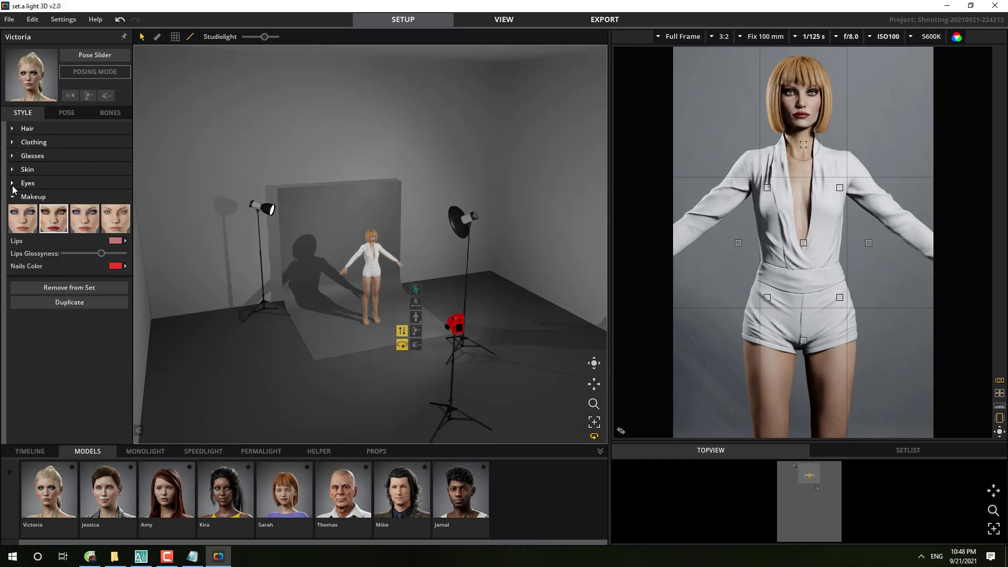
{"action": "left_click", "coordinate": [12, 197]}
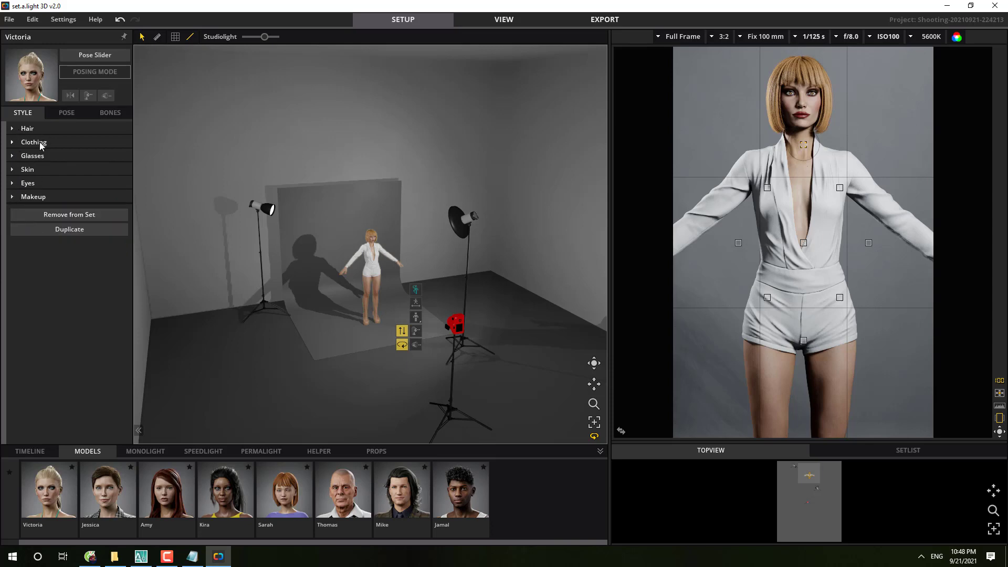
Step: Try several women's standing preset poses, settling on the one with one arm raised behind the head
{"action": "left_click", "coordinate": [70, 115]}
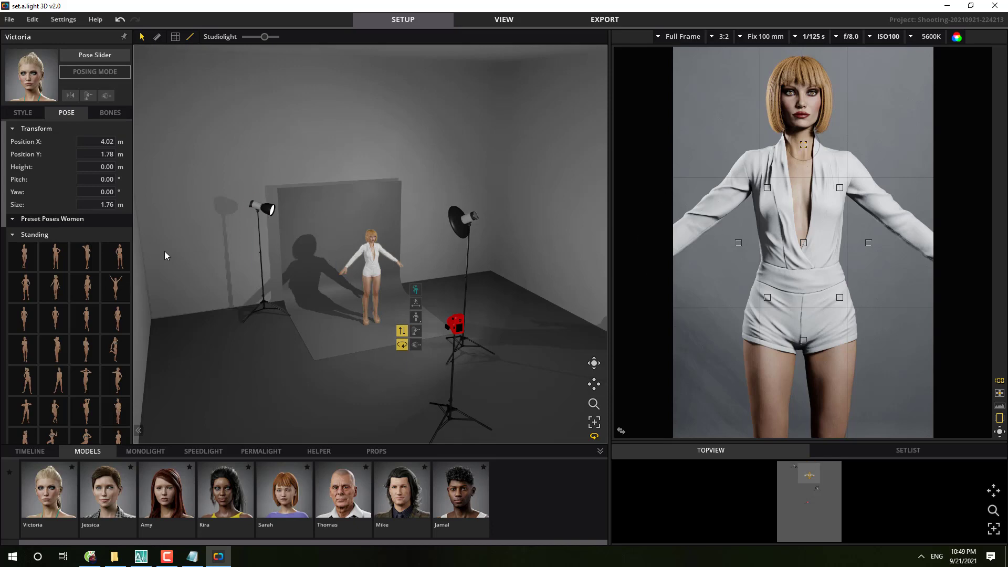
{"action": "left_click", "coordinate": [34, 262]}
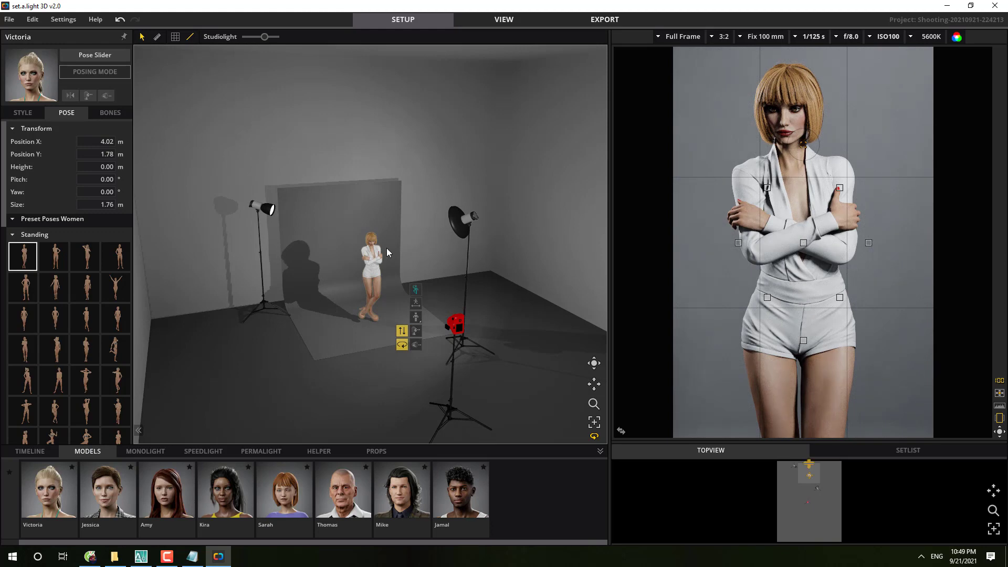
{"action": "left_click", "coordinate": [126, 319]}
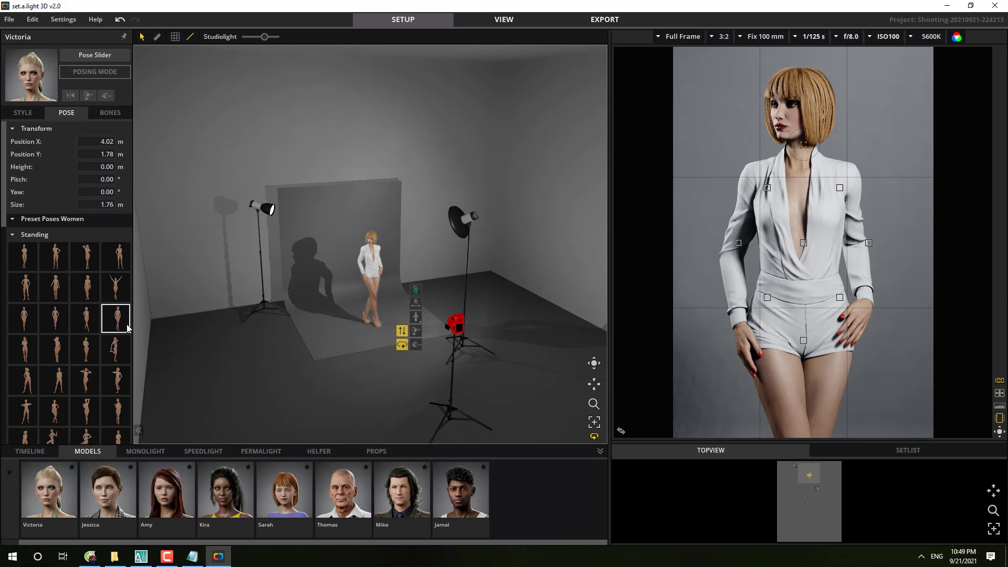
{"action": "scroll", "coordinate": [99, 367], "scroll_direction": "down", "scroll_amount": 3}
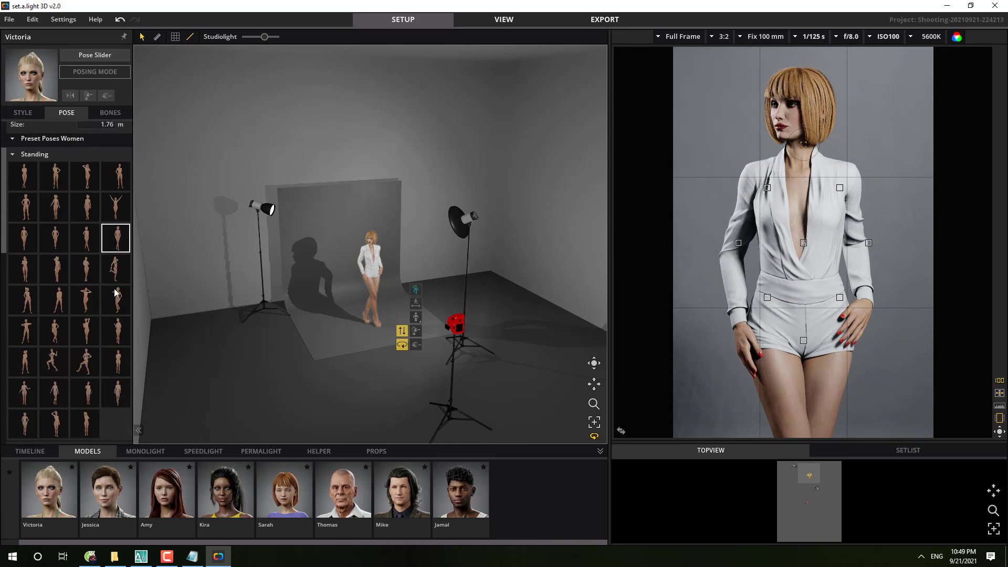
{"action": "left_click", "coordinate": [120, 301]}
{"action": "left_click", "coordinate": [114, 274]}
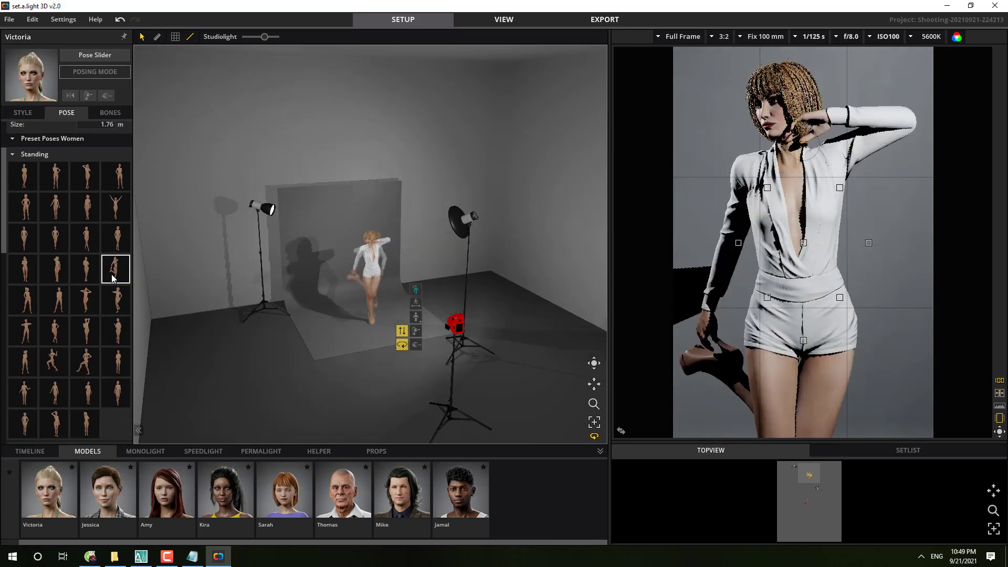
{"action": "left_click", "coordinate": [89, 335]}
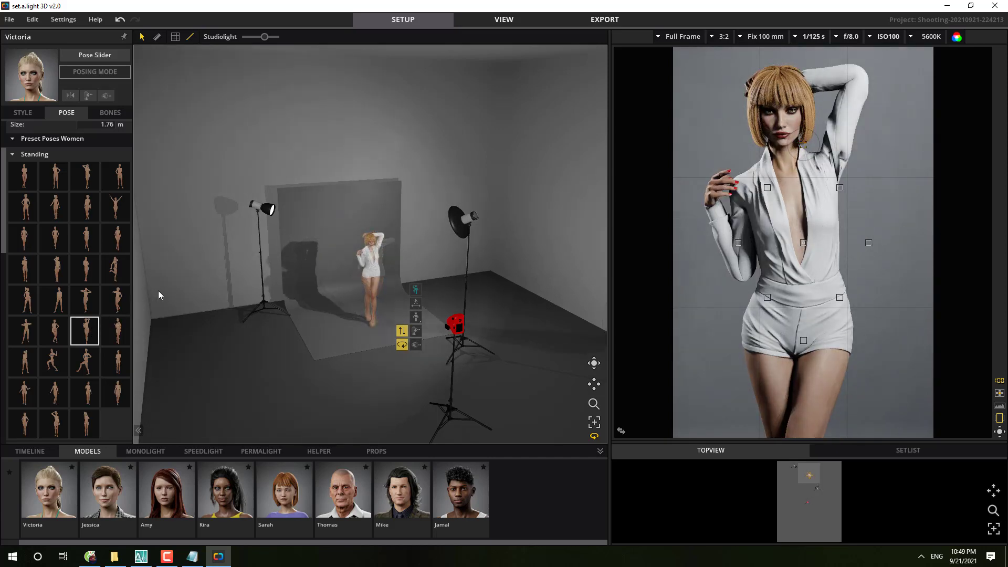
Step: Collapse the Standing, Sitting and Lying groups of the women's preset poses
{"action": "mouse_move", "coordinate": [666, 252]}
{"action": "left_click", "coordinate": [12, 154]}
{"action": "left_click", "coordinate": [12, 139]}
{"action": "left_click", "coordinate": [13, 141]}
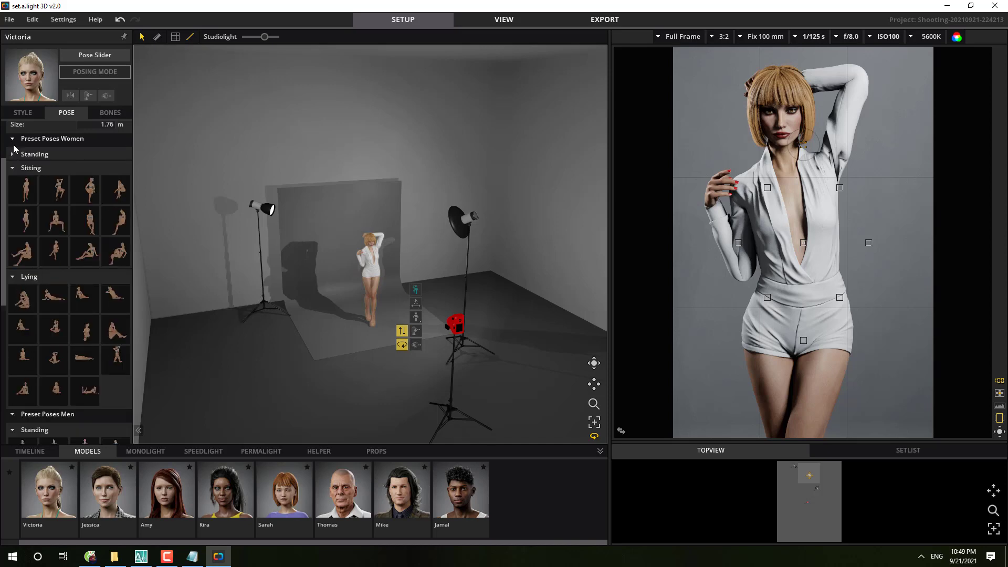
{"action": "left_click", "coordinate": [12, 169]}
{"action": "left_click", "coordinate": [12, 168]}
{"action": "left_click", "coordinate": [12, 168]}
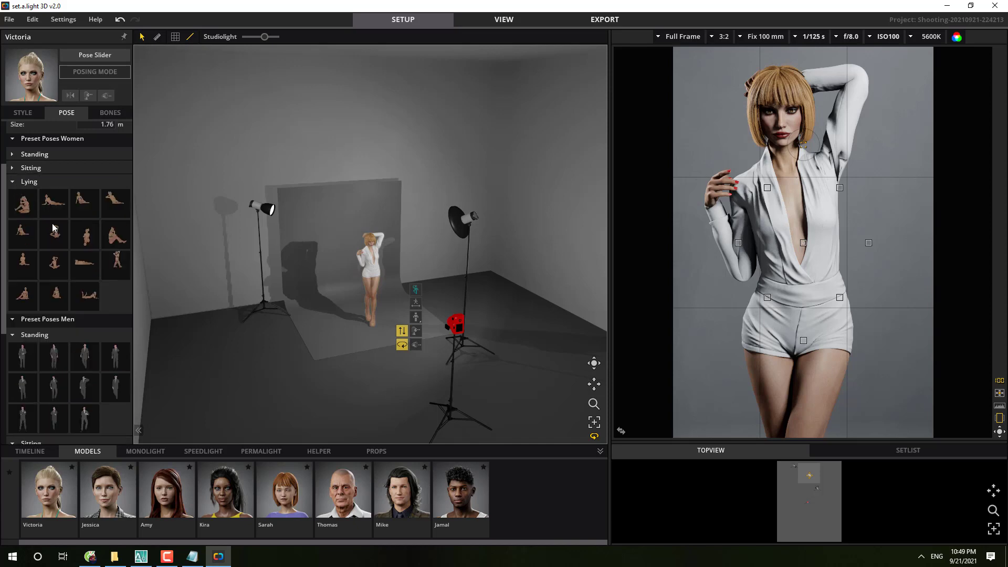
{"action": "left_click", "coordinate": [13, 182]}
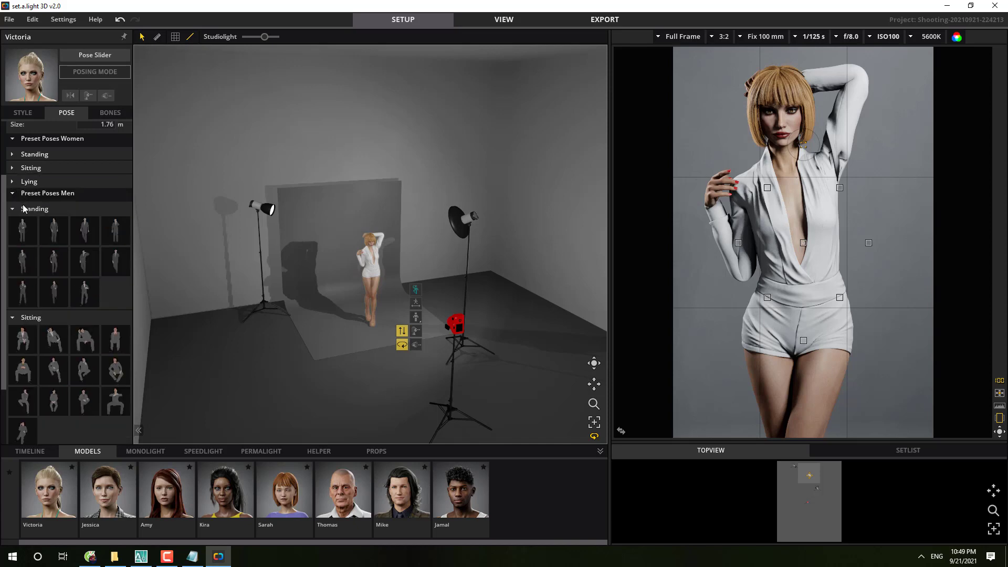
Step: Collapse the Standing and Sitting groups of the men's preset poses, leaving the Custom Poses section expanded
{"action": "scroll", "coordinate": [98, 370], "scroll_direction": "down", "scroll_amount": 3}
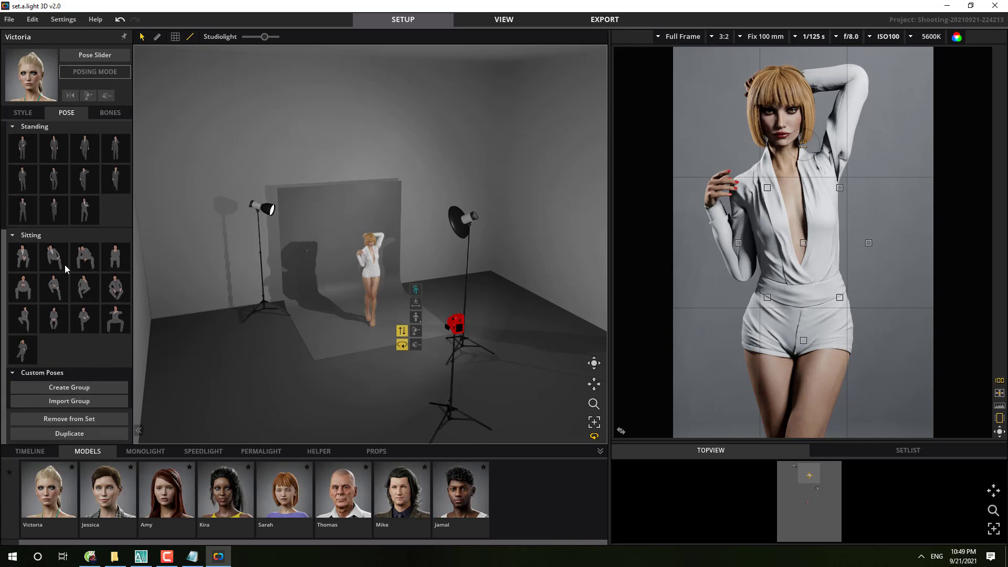
{"action": "left_click", "coordinate": [14, 236]}
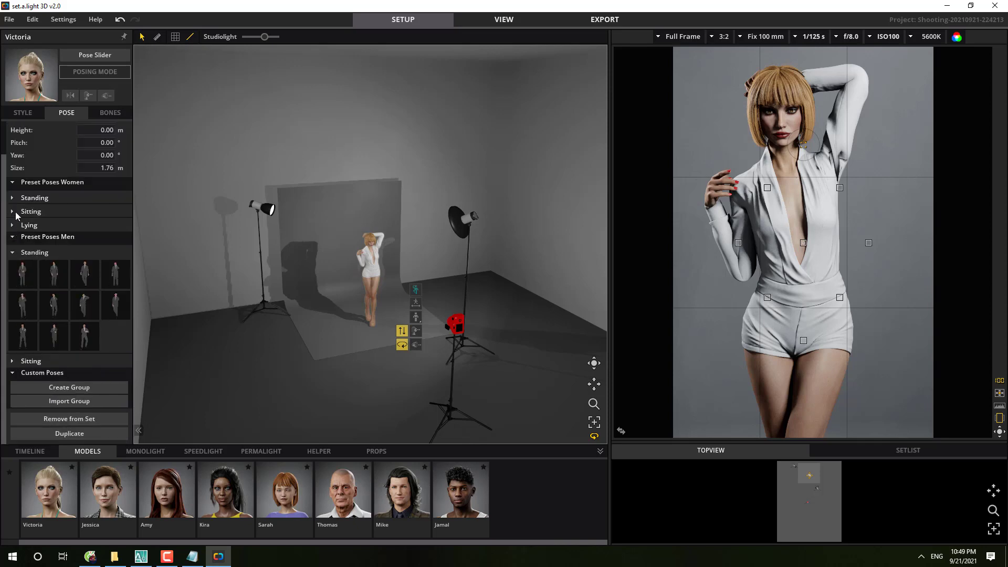
{"action": "left_click", "coordinate": [15, 253]}
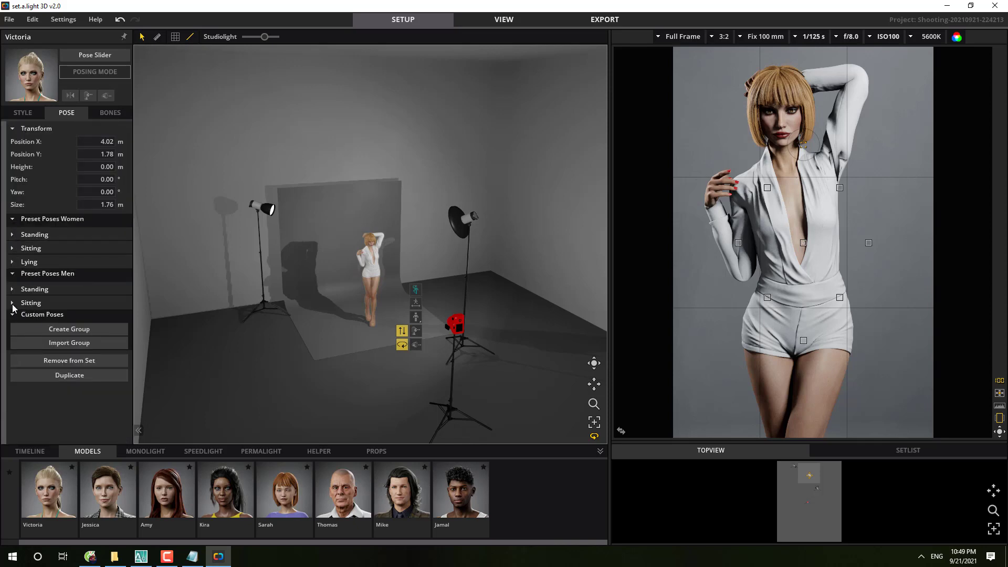
{"action": "left_click", "coordinate": [15, 305]}
{"action": "left_click", "coordinate": [17, 307]}
{"action": "left_click", "coordinate": [17, 315]}
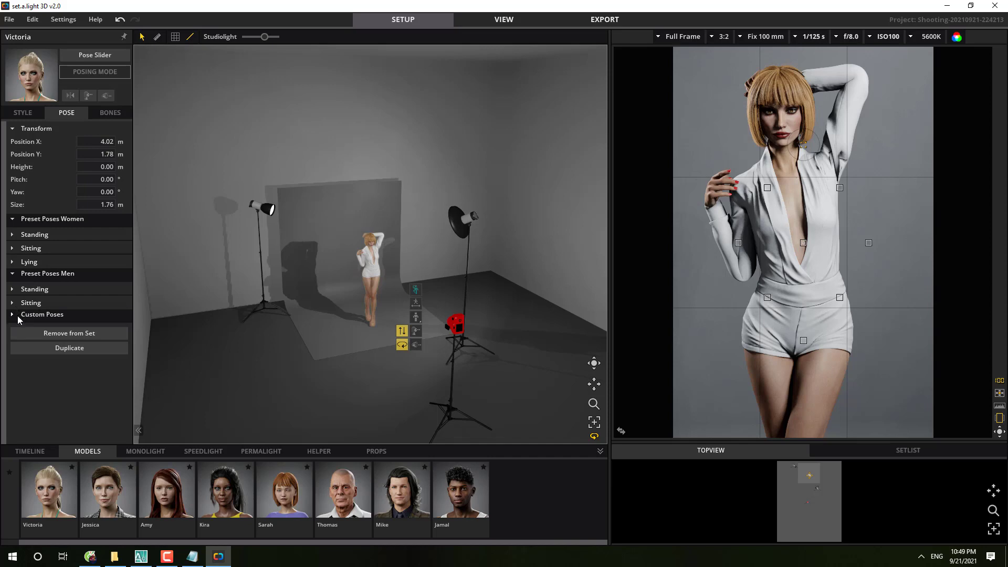
{"action": "left_click", "coordinate": [19, 316]}
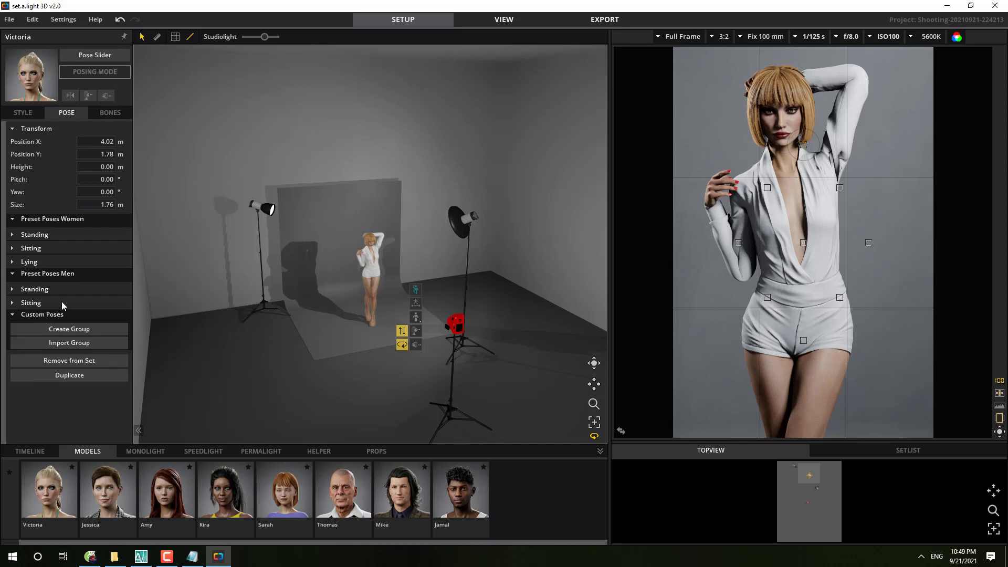
Step: Expand the women's Standing preset poses and look through the available poses
{"action": "left_click", "coordinate": [19, 237]}
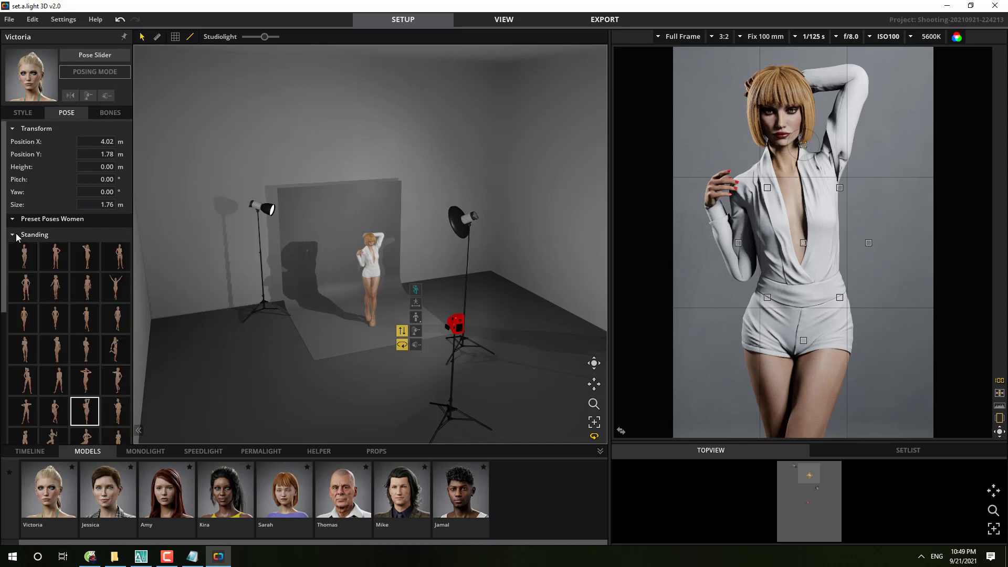
{"action": "scroll", "coordinate": [63, 252], "scroll_direction": "down", "scroll_amount": 3}
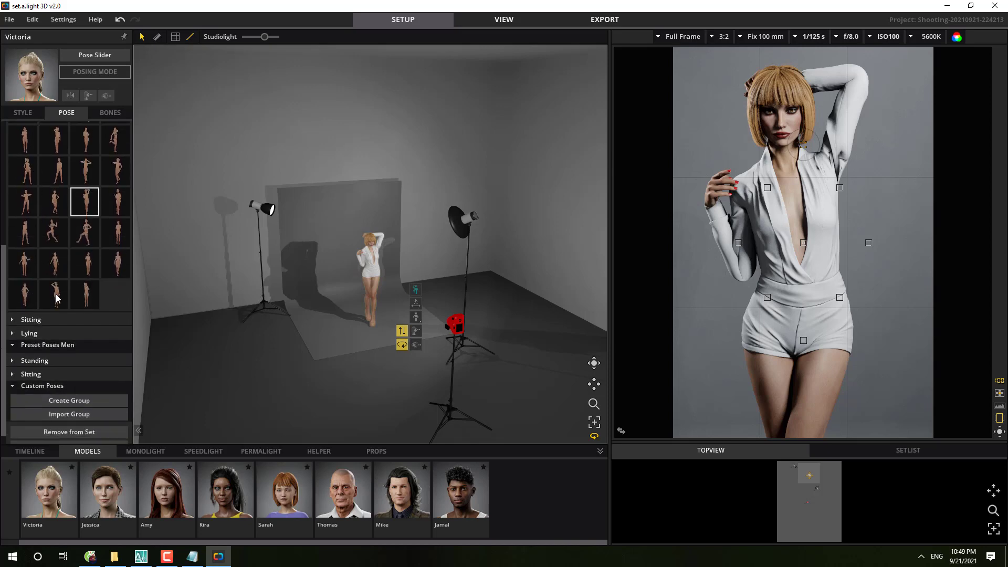
{"action": "scroll", "coordinate": [80, 256], "scroll_direction": "up", "scroll_amount": 1}
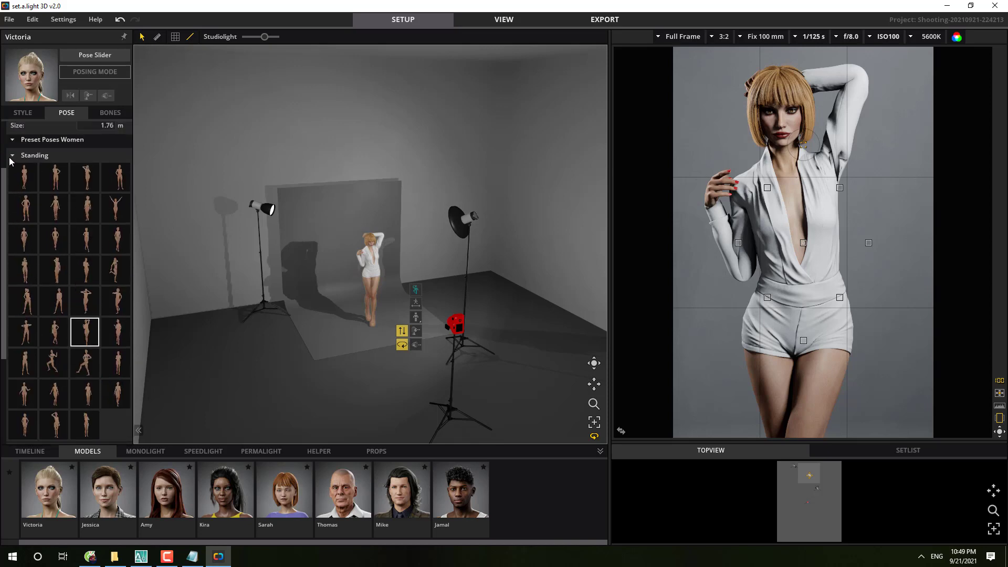
Step: Adjust the finger fold, pitch and spread of the model's left hand, including the index finger's own fold and spread
{"action": "left_click", "coordinate": [111, 113]}
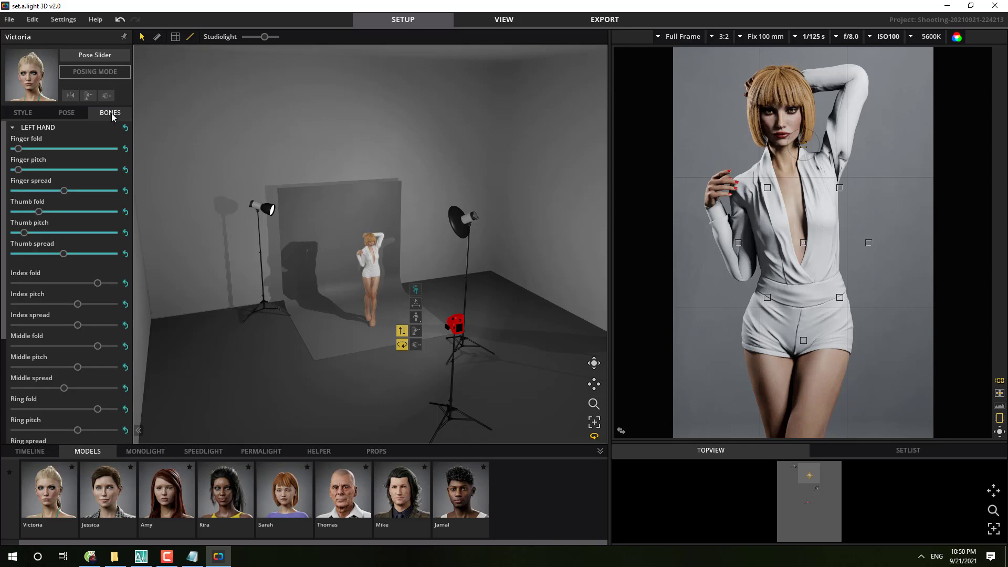
{"action": "left_click_drag", "start_coordinate": [22, 149], "coordinate": [42, 149]}
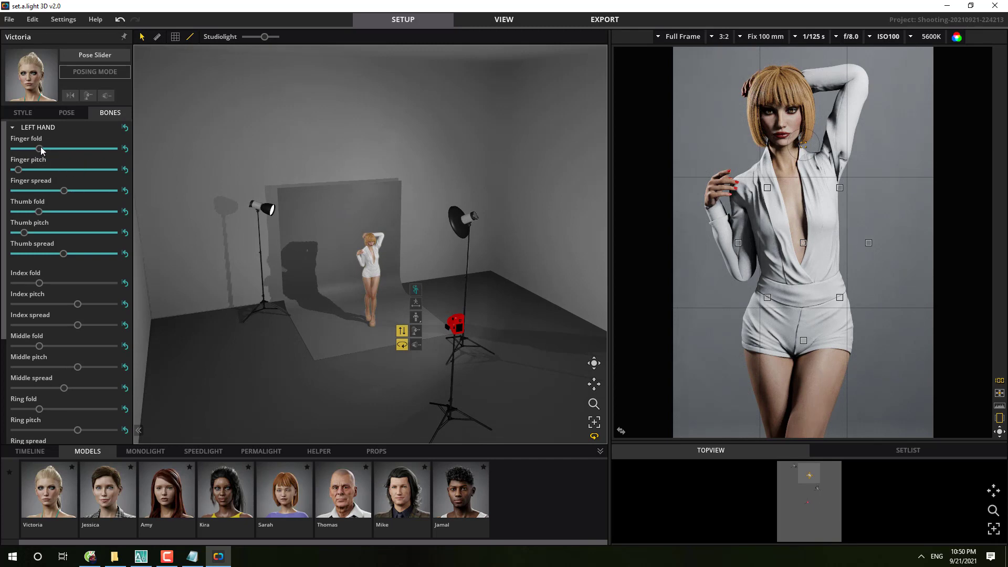
{"action": "left_click_drag", "start_coordinate": [39, 150], "coordinate": [44, 198]}
{"action": "left_click", "coordinate": [41, 170]}
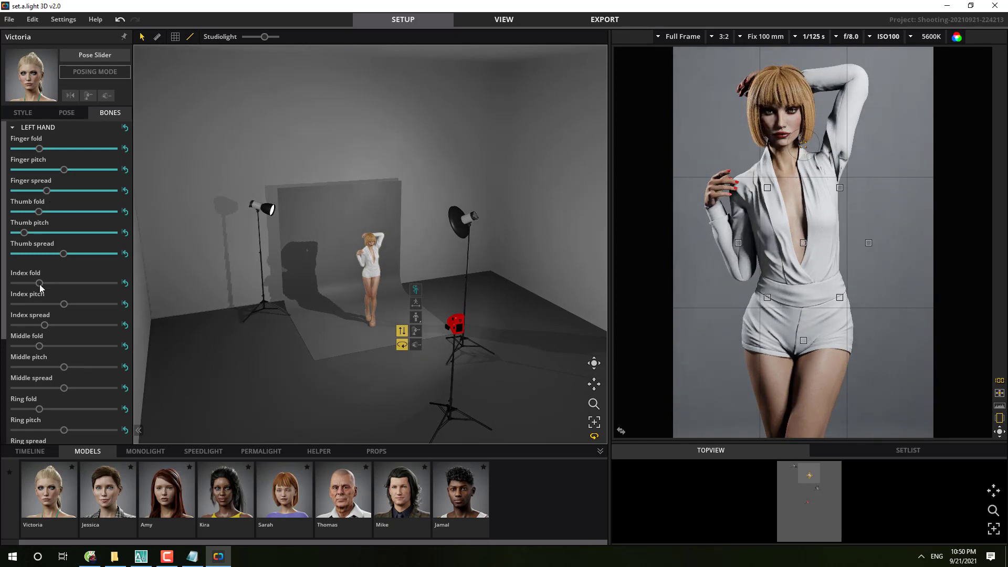
{"action": "mouse_move", "coordinate": [41, 284]}
{"action": "left_mouse_down"}
{"action": "mouse_move", "coordinate": [77, 278]}
{"action": "mouse_move", "coordinate": [33, 273]}
{"action": "left_mouse_up"}
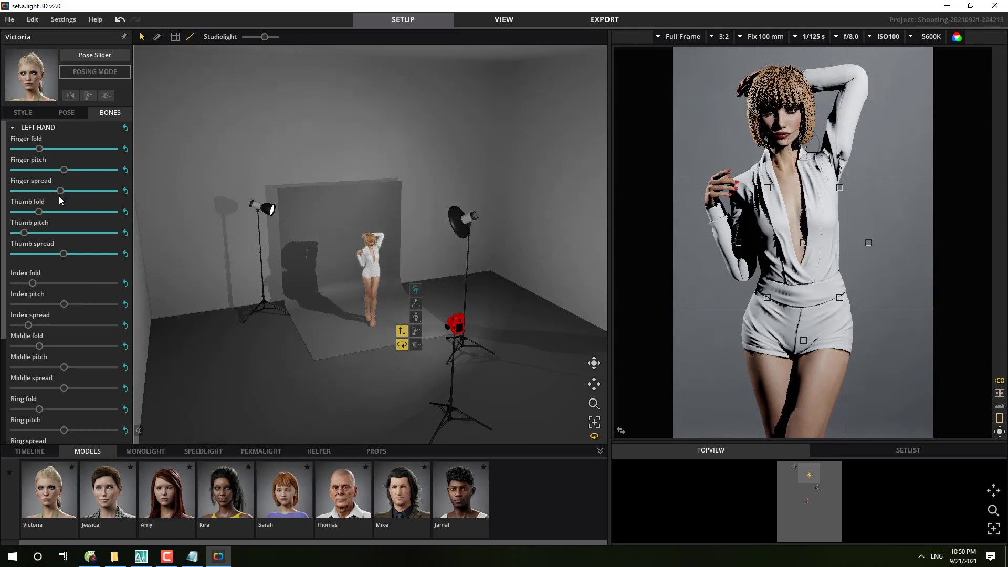
{"action": "left_click_drag", "start_coordinate": [46, 198], "coordinate": [46, 198]}
{"action": "left_click_drag", "start_coordinate": [39, 149], "coordinate": [79, 170]}
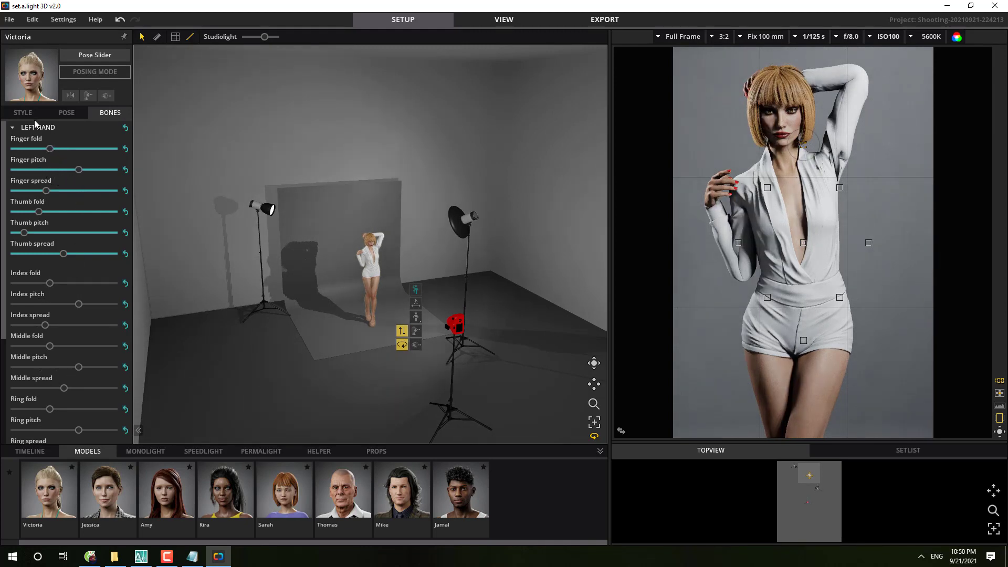
Step: Collapse the model's Left Hand bone controls and switch the selection from the model to the room
{"action": "left_click", "coordinate": [14, 127]}
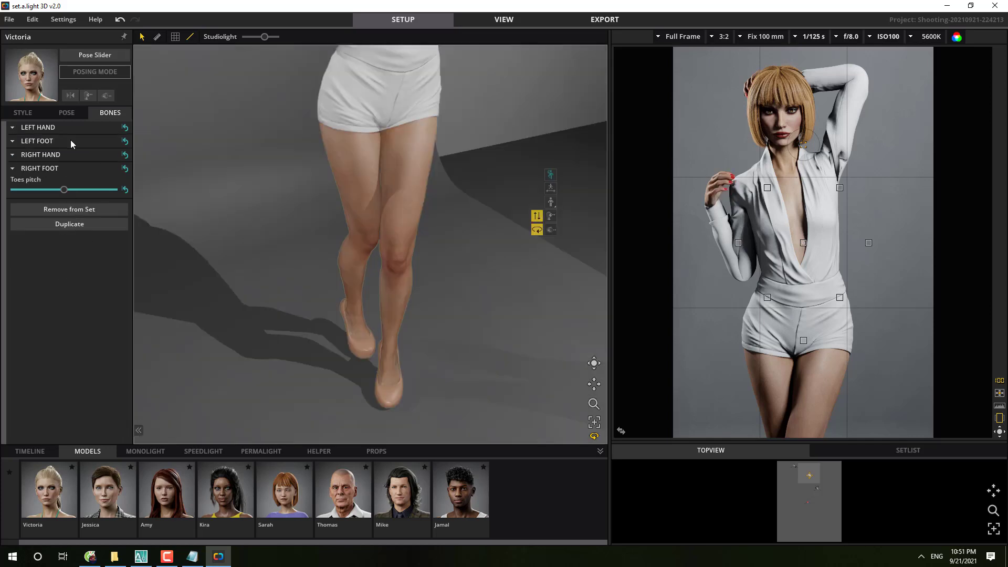
{"action": "scroll", "coordinate": [332, 215], "scroll_direction": "down", "scroll_amount": 5}
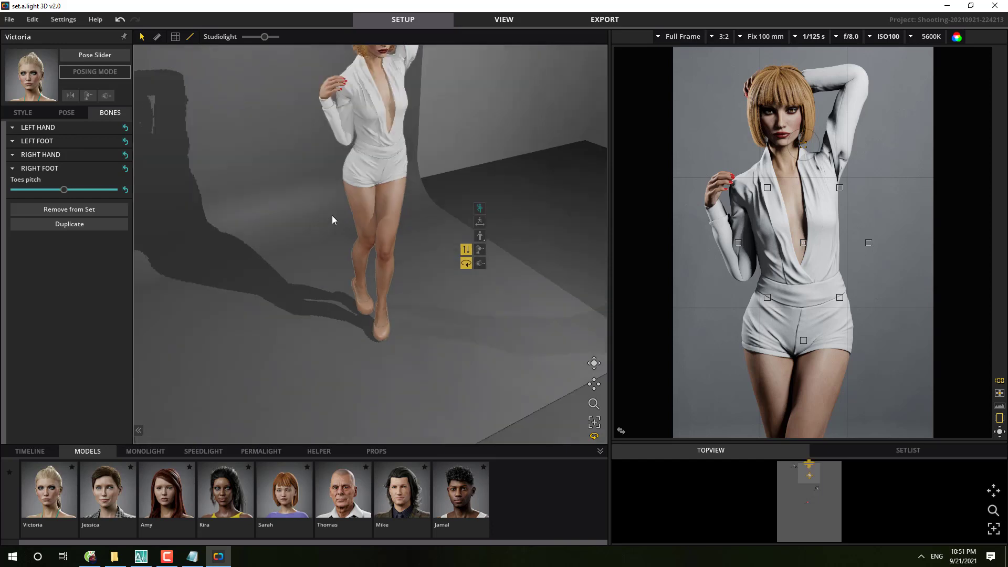
{"action": "scroll", "coordinate": [470, 237], "scroll_direction": "down", "scroll_amount": 3}
{"action": "left_click", "coordinate": [451, 334]}
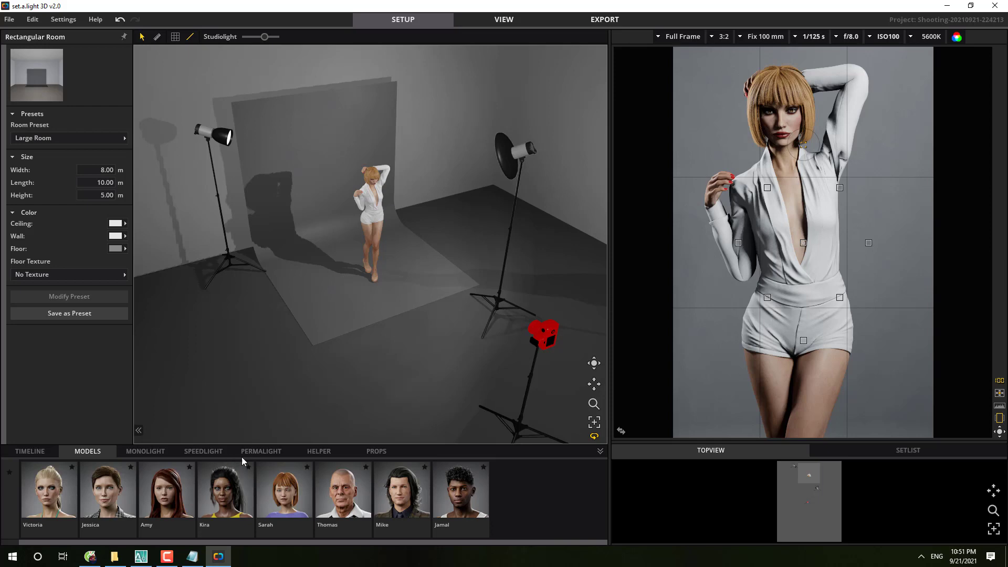
Step: Compare the equipment offered in the Monolight, Speedlight, Permalight and Helper categories
{"action": "left_click", "coordinate": [158, 453]}
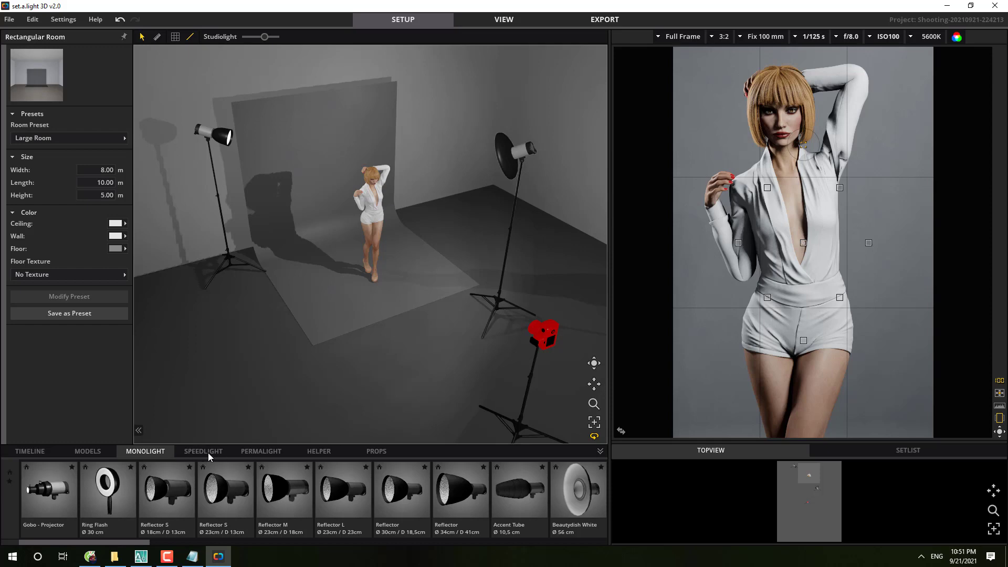
{"action": "left_click", "coordinate": [200, 452]}
{"action": "left_click", "coordinate": [148, 452]}
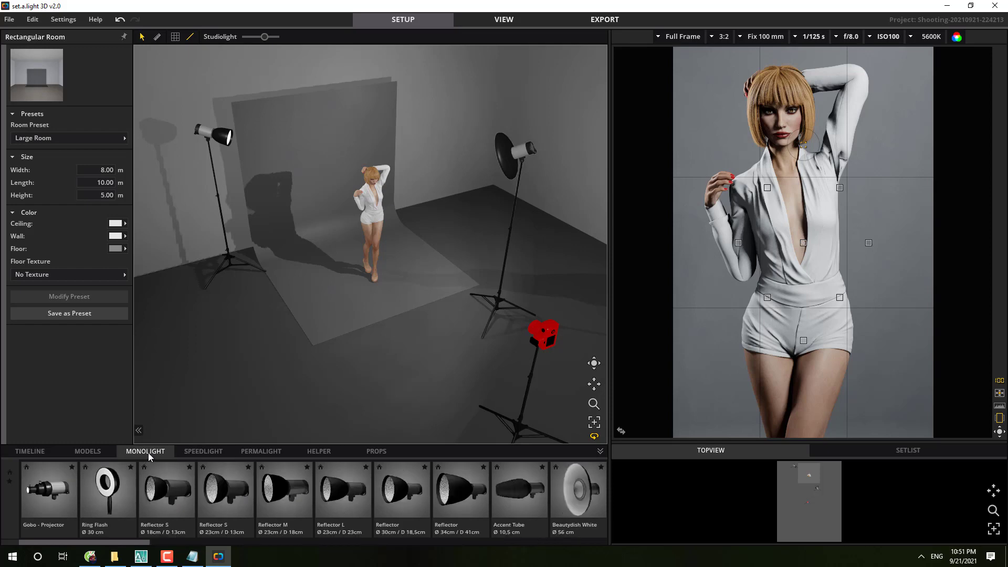
{"action": "left_click", "coordinate": [211, 452]}
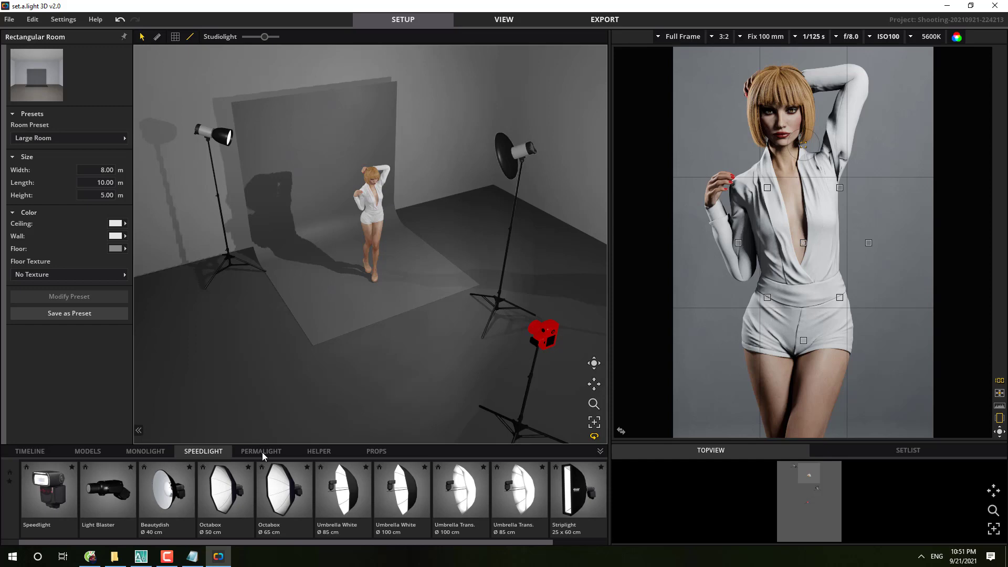
{"action": "left_click", "coordinate": [264, 454]}
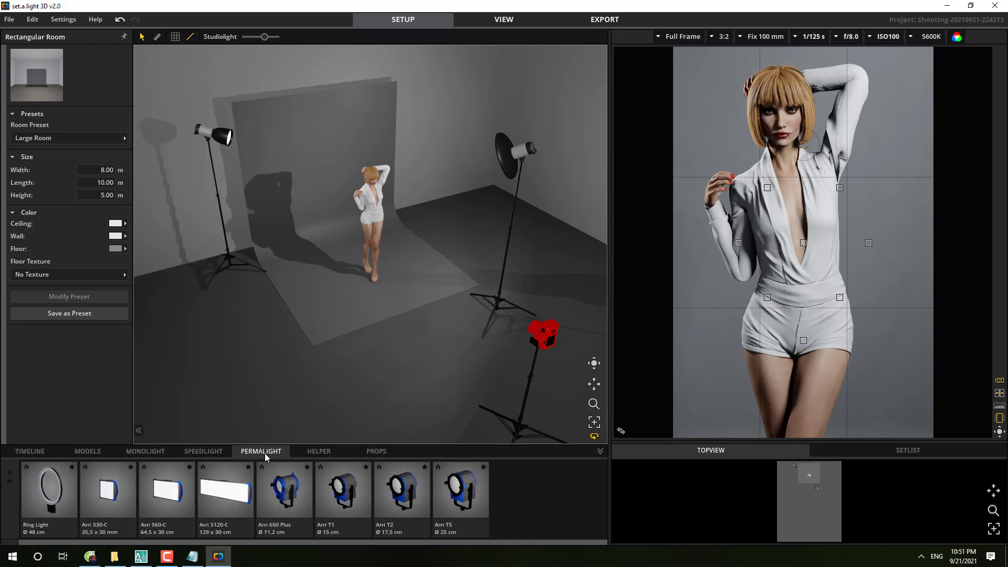
{"action": "left_click", "coordinate": [325, 455]}
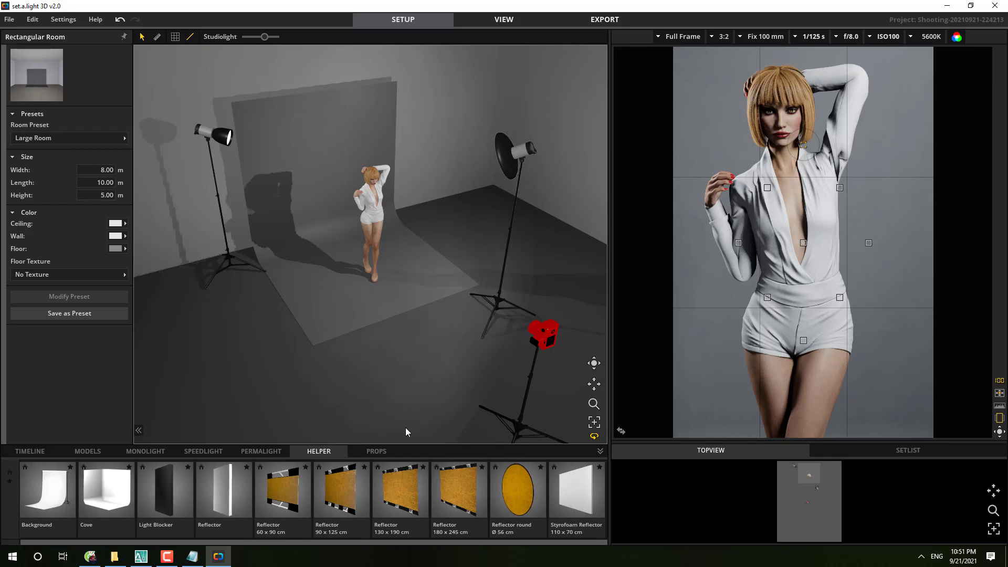
{"action": "left_click", "coordinate": [257, 451]}
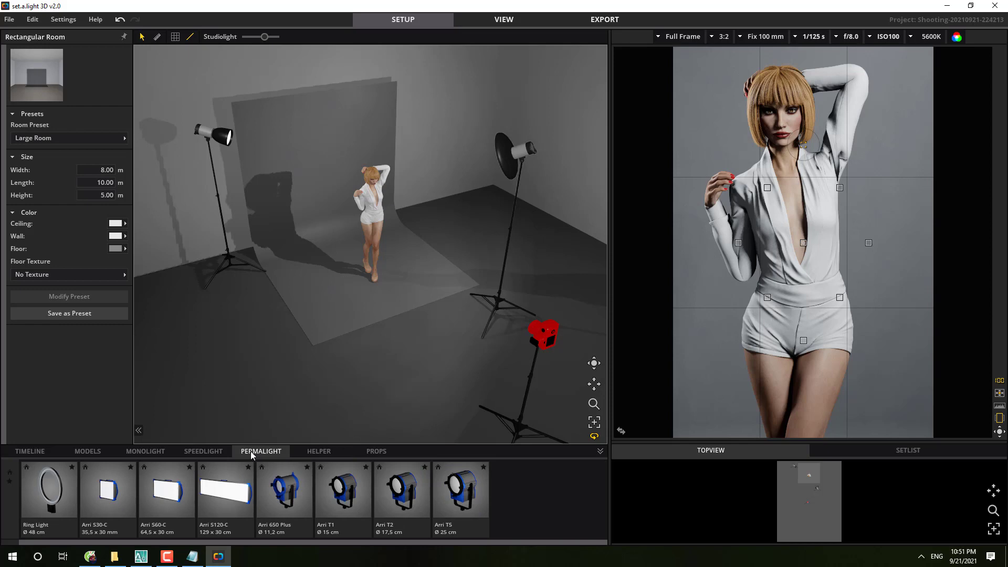
{"action": "left_click", "coordinate": [314, 451]}
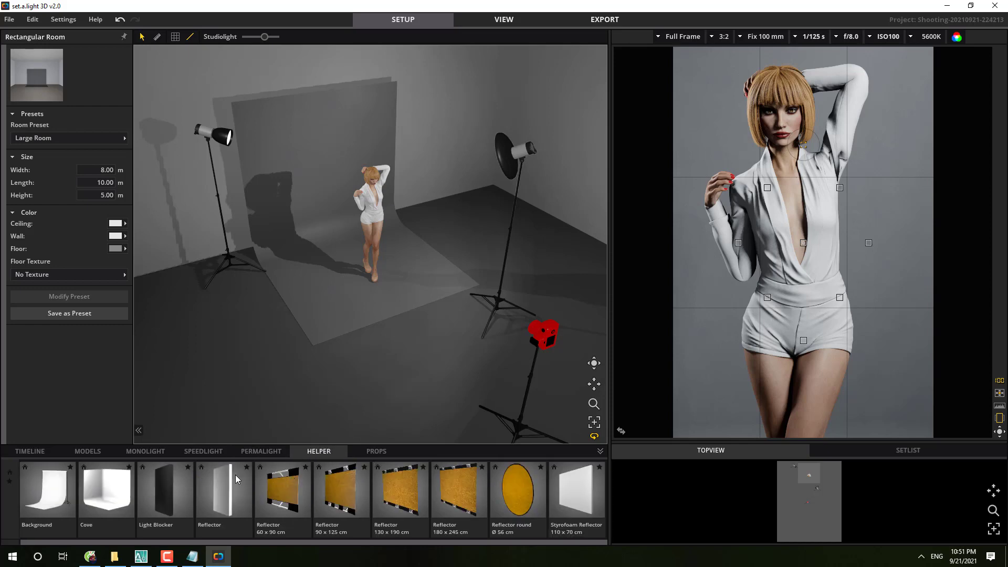
{"action": "left_click", "coordinate": [202, 452]}
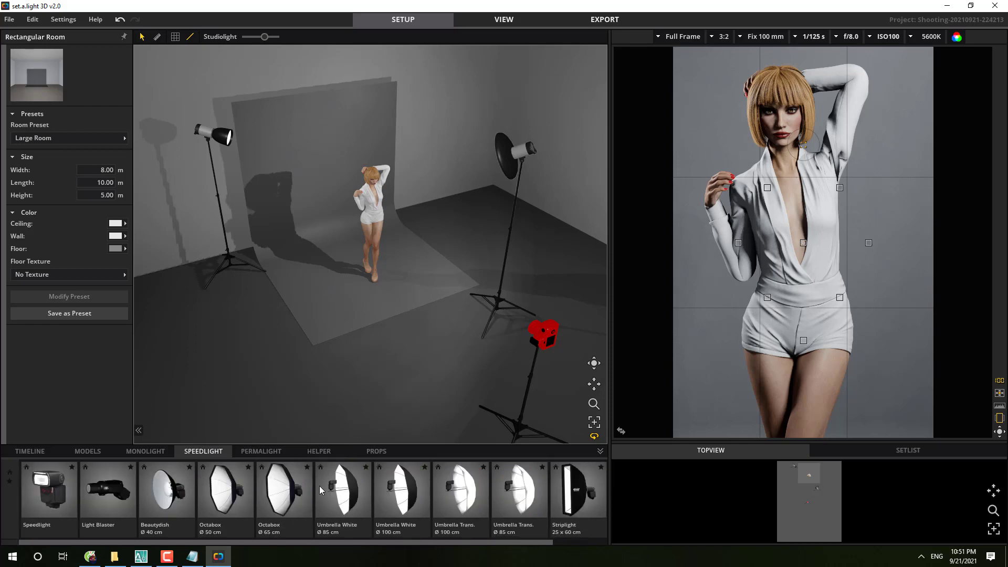
Step: Look through the Monolight range of reflectors, octaforms, softboxes and Hilites, and select the backdrop in the set
{"action": "left_click", "coordinate": [156, 453]}
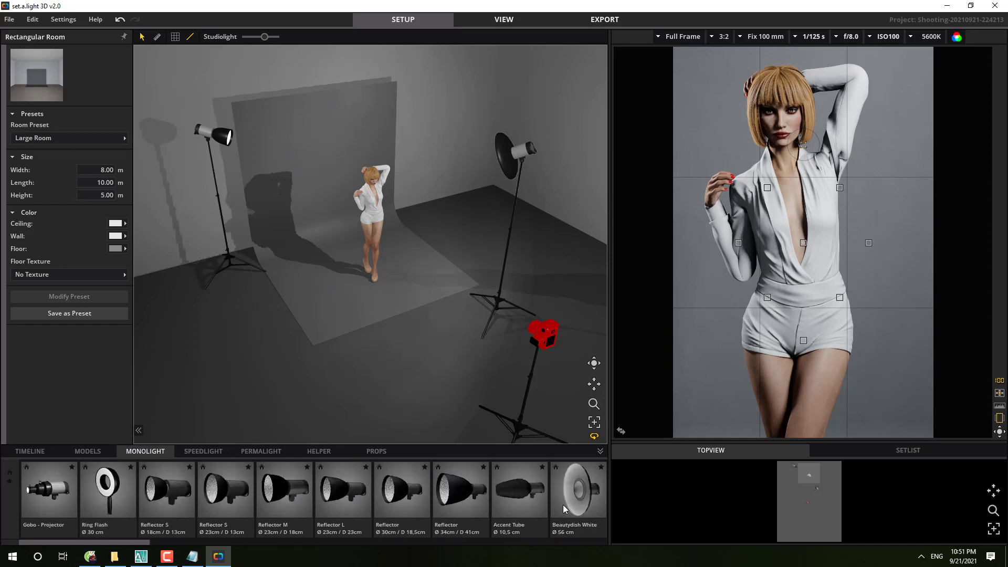
{"action": "left_click_drag", "start_coordinate": [128, 543], "coordinate": [544, 505]}
{"action": "scroll", "coordinate": [546, 502], "scroll_direction": "down", "scroll_amount": 2}
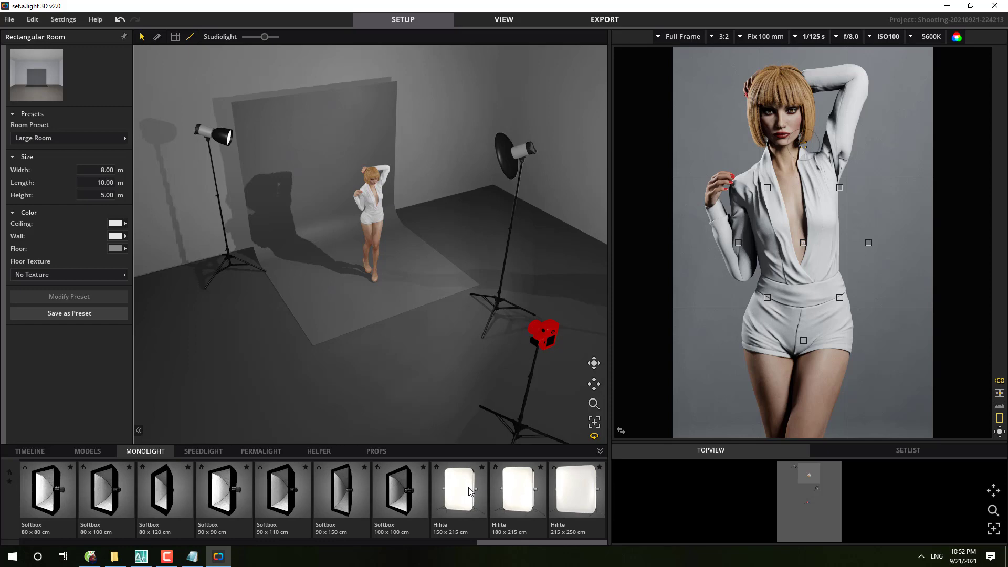
{"action": "left_click", "coordinate": [369, 294]}
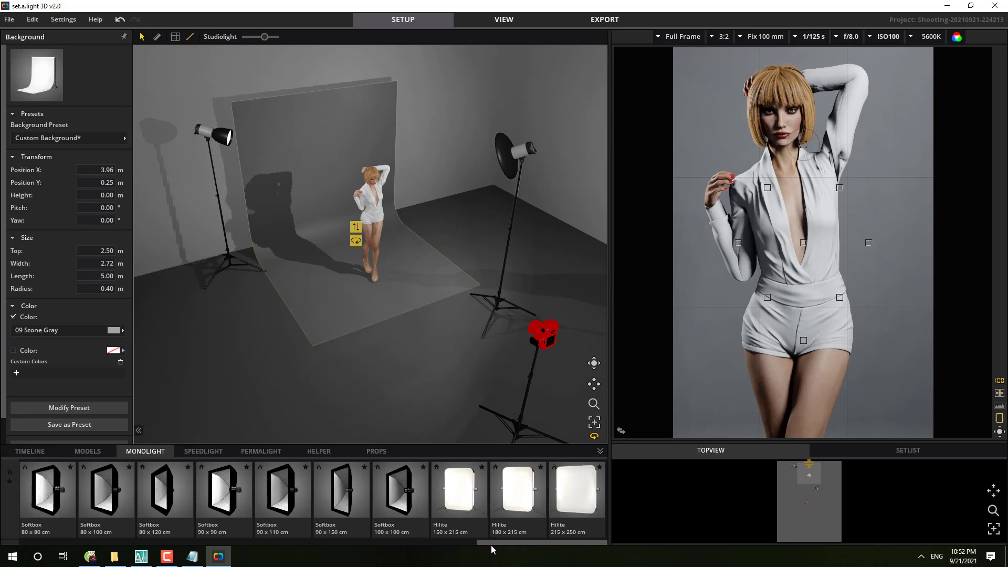
{"action": "left_click_drag", "start_coordinate": [487, 543], "coordinate": [165, 543]}
{"action": "mouse_move", "coordinate": [167, 557]}
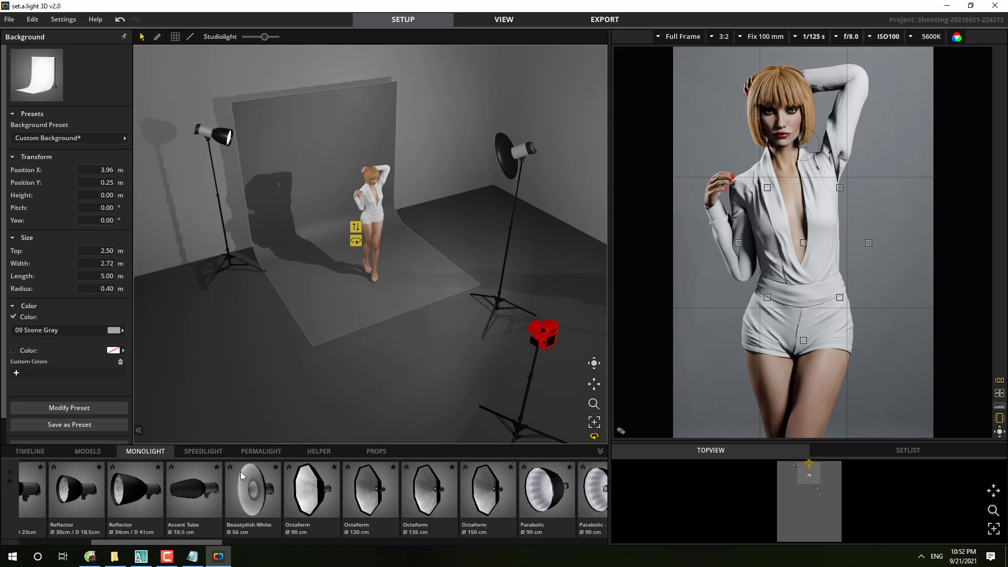
Step: Examine the Speedlight modifiers, the Permalight lamps and the Helper backgrounds and reflectors
{"action": "left_click", "coordinate": [204, 452]}
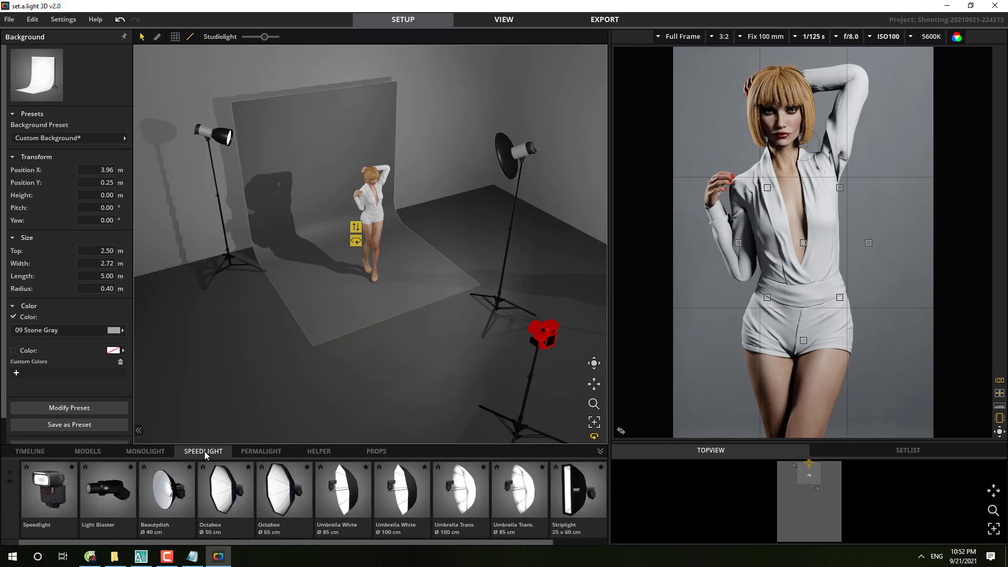
{"action": "left_click_drag", "start_coordinate": [311, 540], "coordinate": [395, 541]}
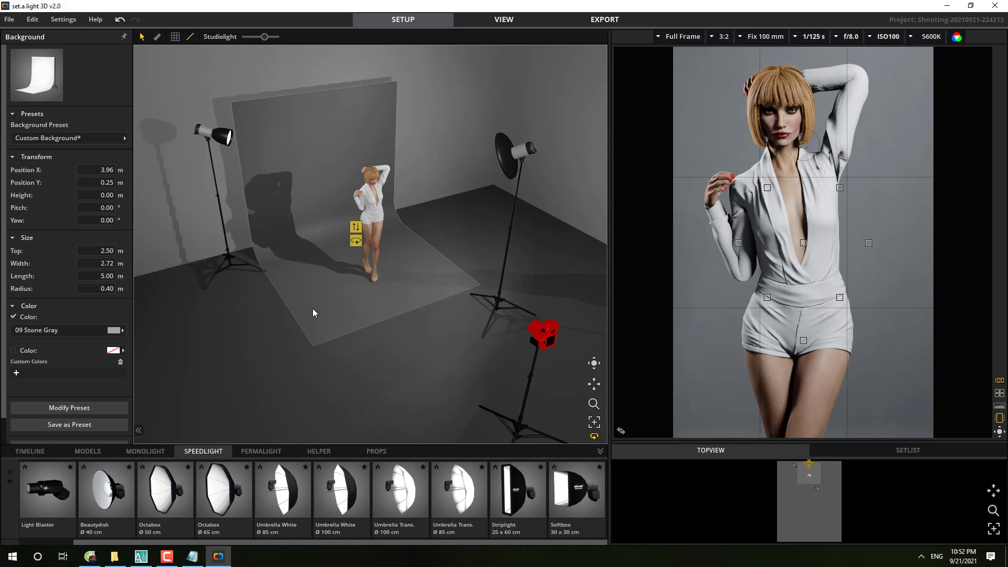
{"action": "left_click", "coordinate": [268, 452]}
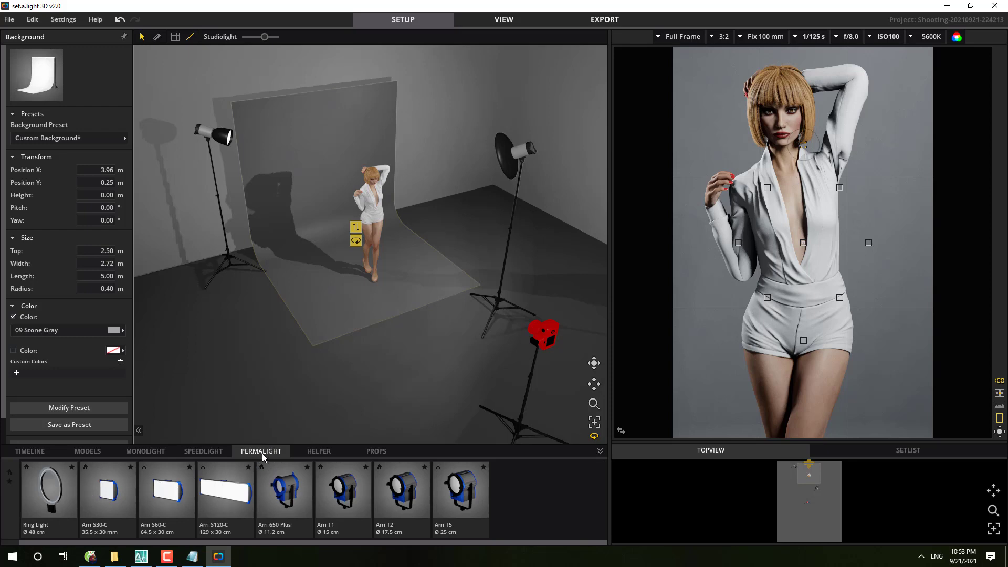
{"action": "left_click", "coordinate": [320, 451]}
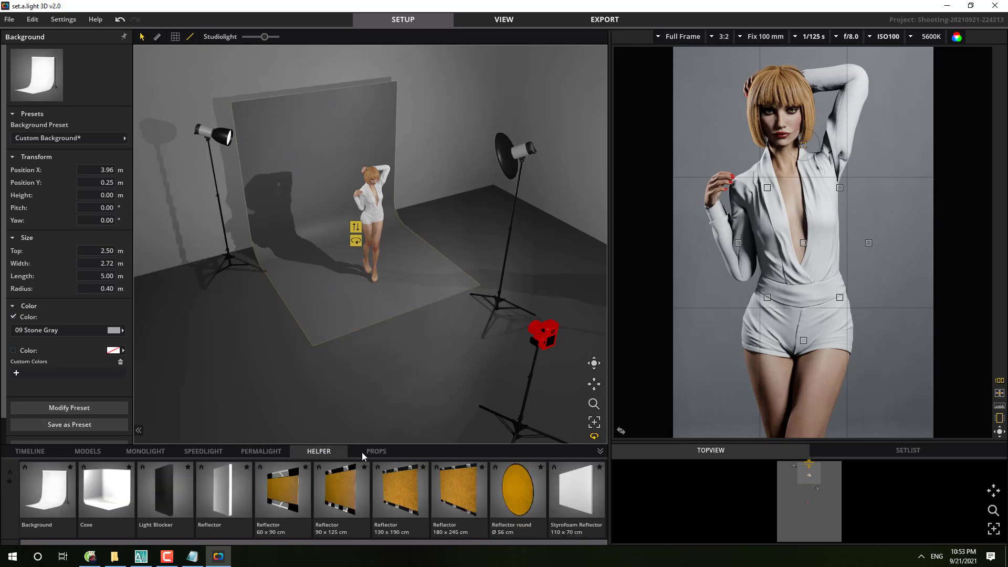
Step: Add a Flat Wooden Crate from the props to the studio floor near the camera, at about X 4.00 m, Y 5.00 m
{"action": "left_click", "coordinate": [371, 452]}
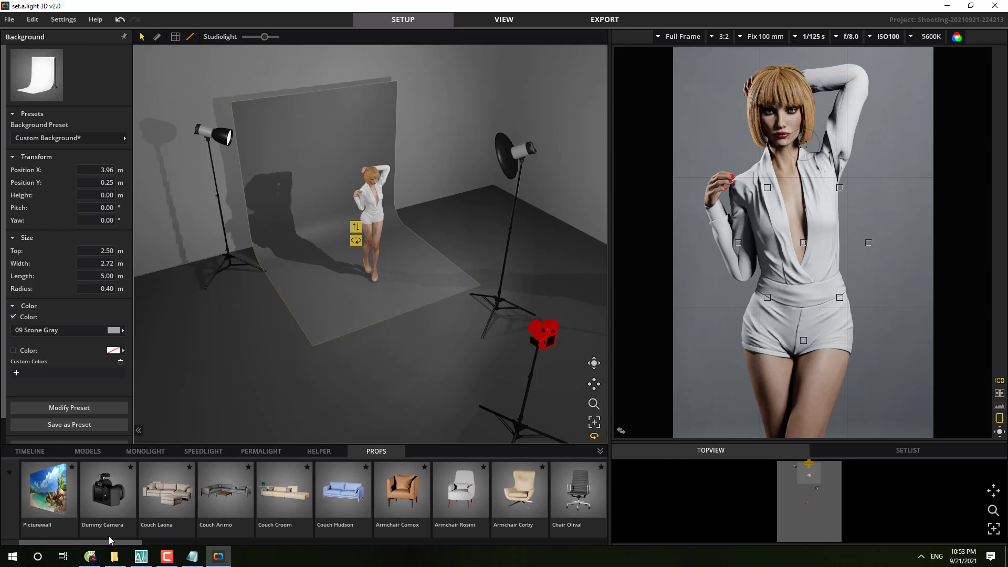
{"action": "left_click_drag", "start_coordinate": [120, 543], "coordinate": [556, 524]}
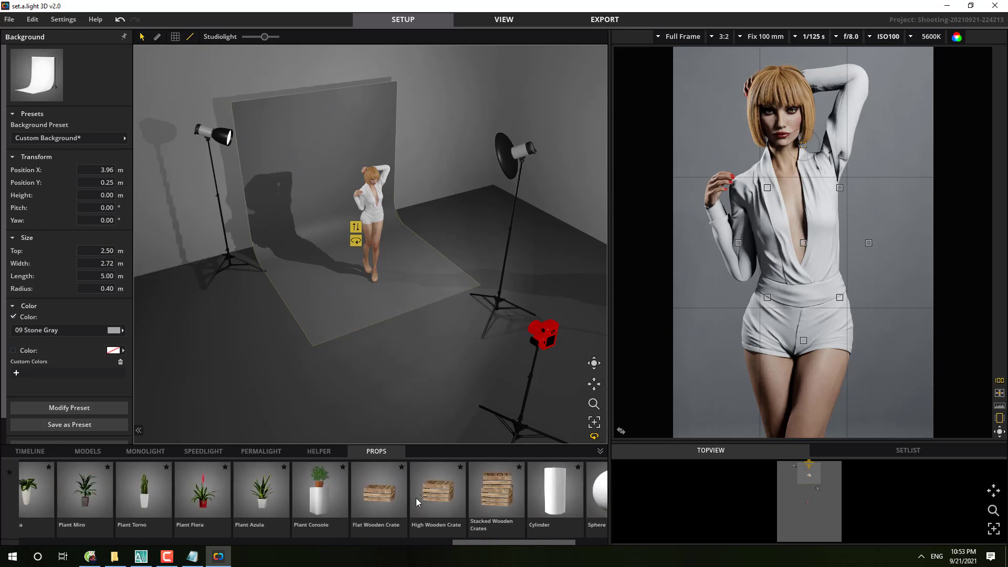
{"action": "left_click_drag", "start_coordinate": [395, 498], "coordinate": [502, 414]}
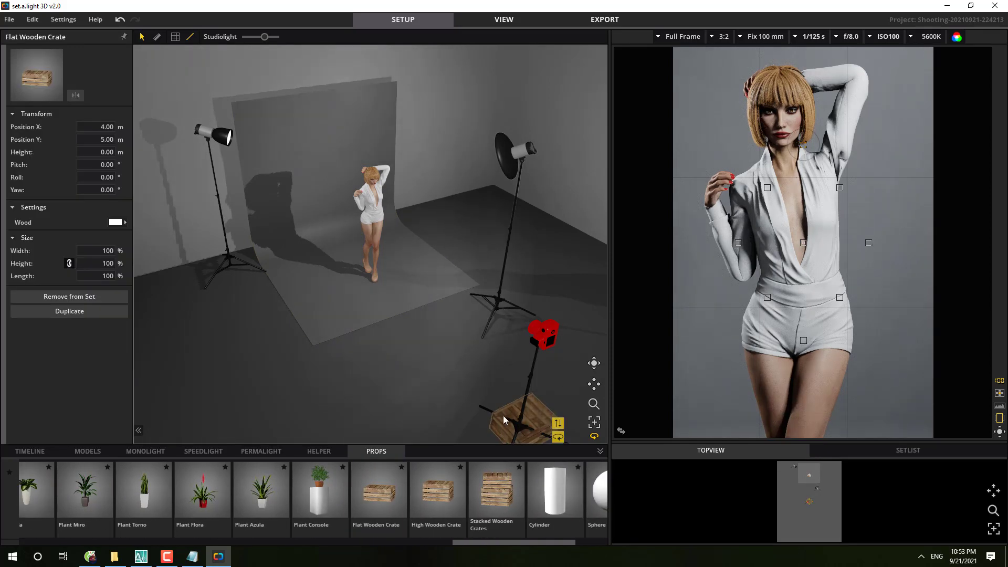
Step: Move the Flat Wooden Crate from the camera onto the backdrop behind the model, at about X 4.08 m, Y 1.09 m
{"action": "left_click", "coordinate": [532, 408]}
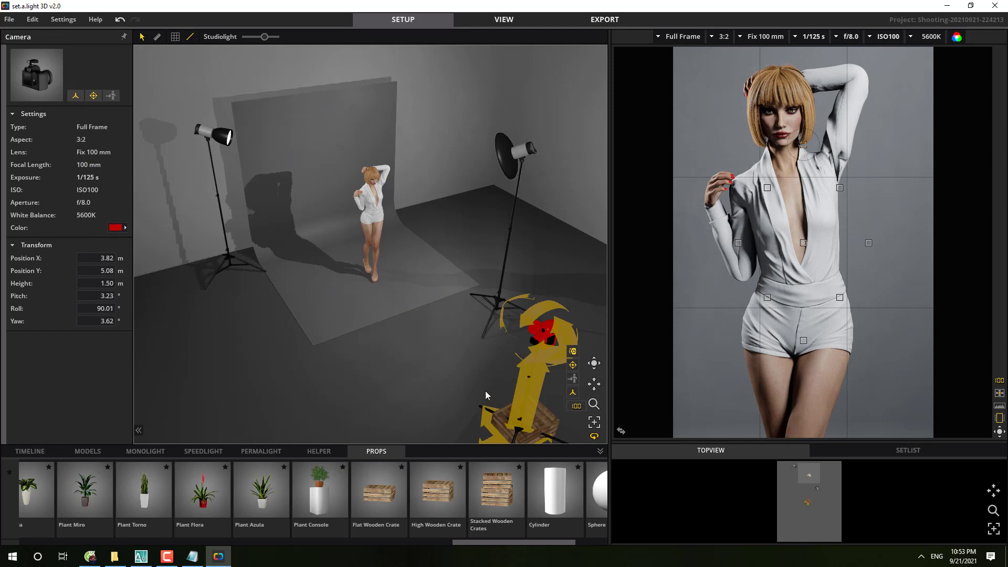
{"action": "scroll", "coordinate": [486, 395], "scroll_direction": "down", "scroll_amount": 3}
{"action": "left_click", "coordinate": [477, 357]}
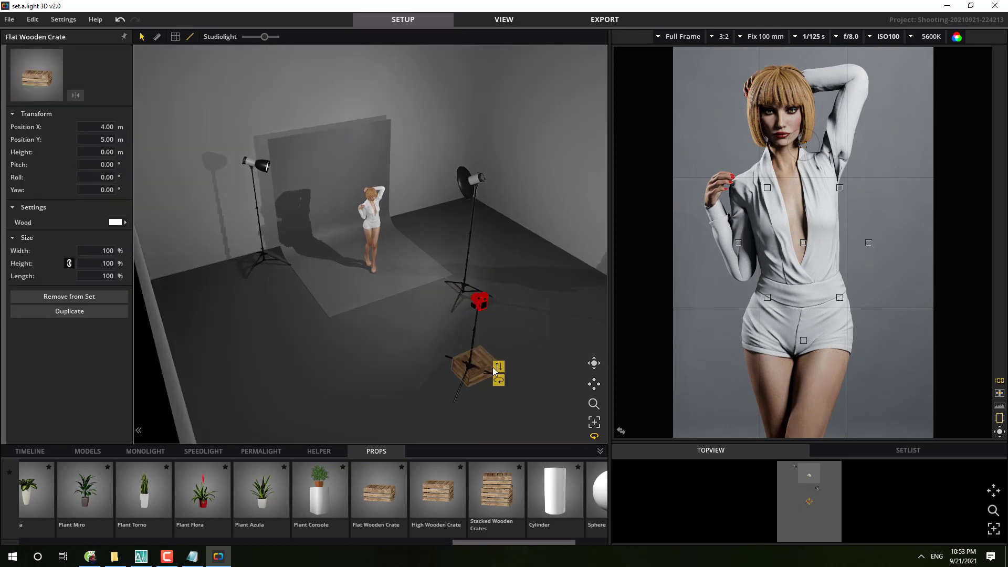
{"action": "left_click_drag", "start_coordinate": [489, 366], "coordinate": [368, 243]}
{"action": "scroll", "coordinate": [329, 205], "scroll_direction": "up", "scroll_amount": 5}
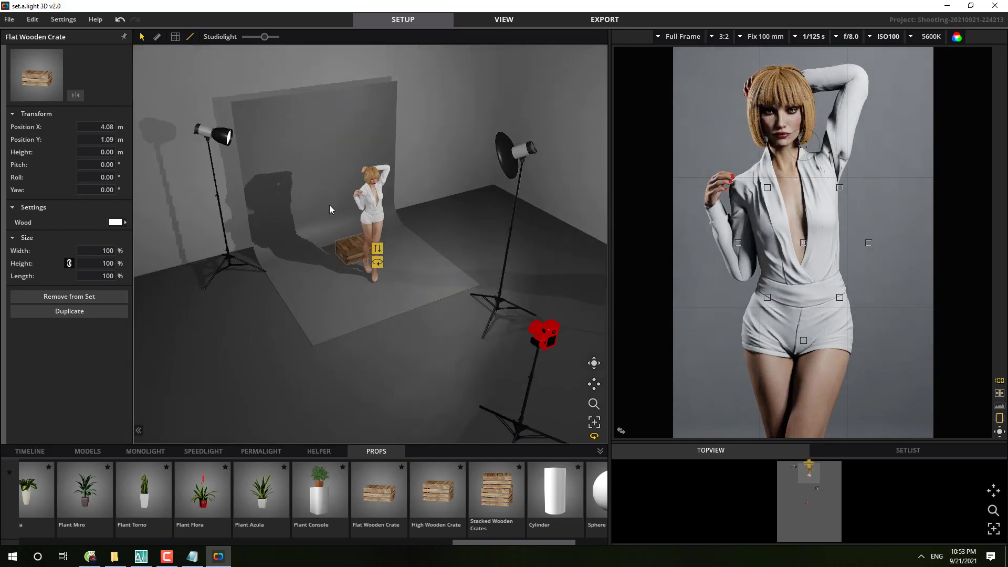
Step: Delete the Flat Wooden Crate behind the model from the set
{"action": "scroll", "coordinate": [279, 139], "scroll_direction": "down", "scroll_amount": 6}
{"action": "left_click", "coordinate": [420, 213]}
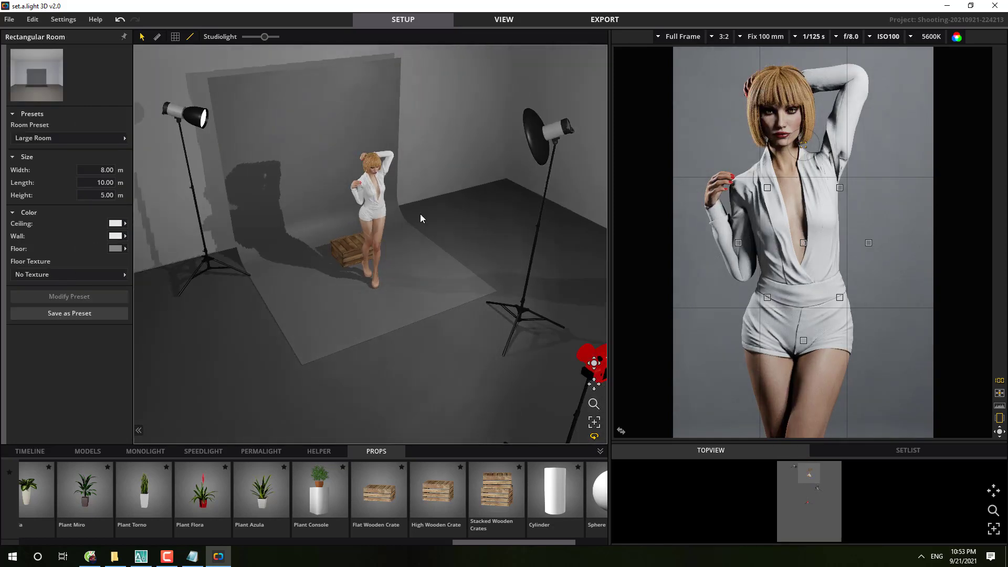
{"action": "left_click", "coordinate": [352, 255]}
{"action": "key", "text": "Delete"}
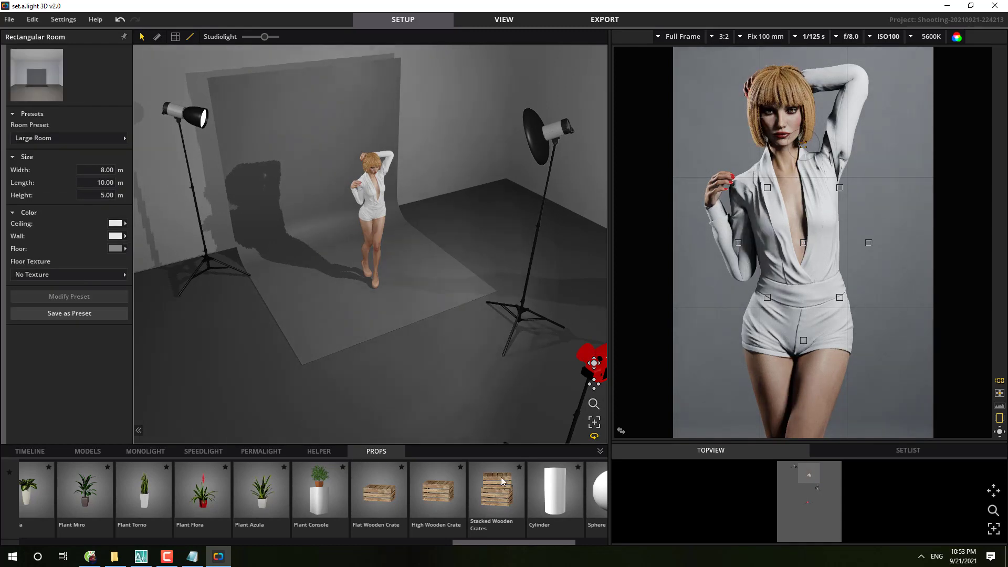
Step: Check the setlist, return to the top view and enlarge the top view area moderately
{"action": "left_click", "coordinate": [878, 450]}
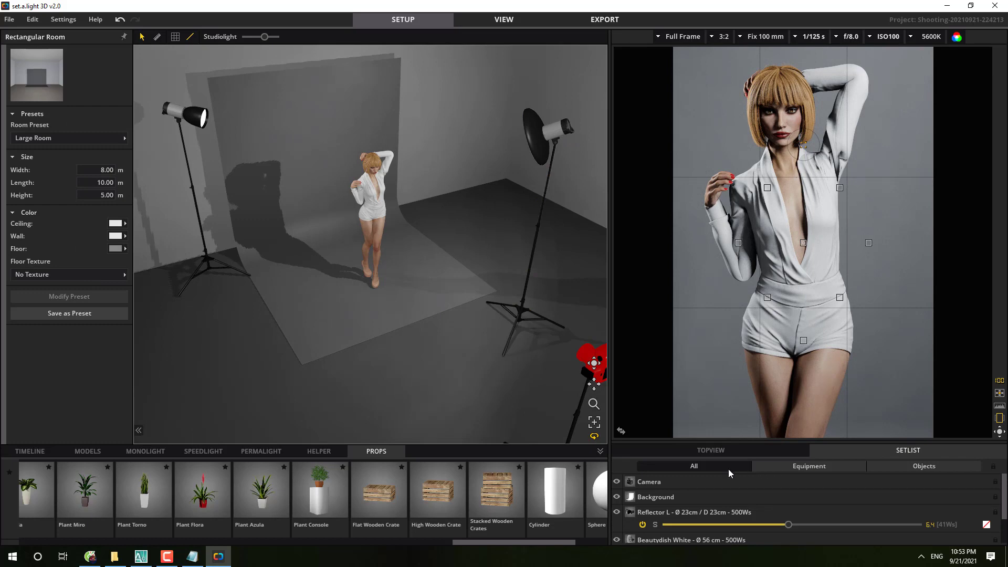
{"action": "left_click", "coordinate": [777, 452]}
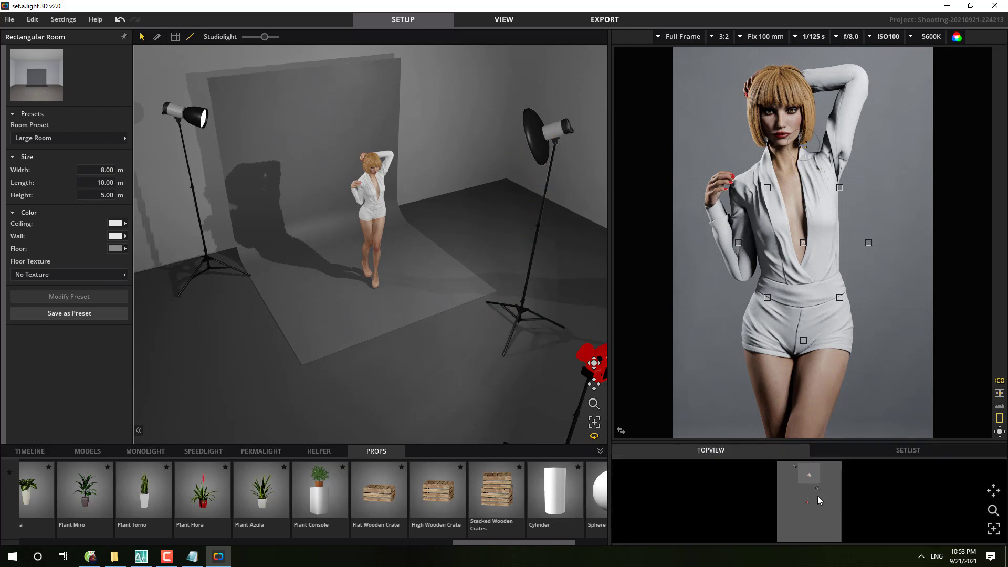
{"action": "left_click_drag", "start_coordinate": [818, 441], "coordinate": [818, 346]}
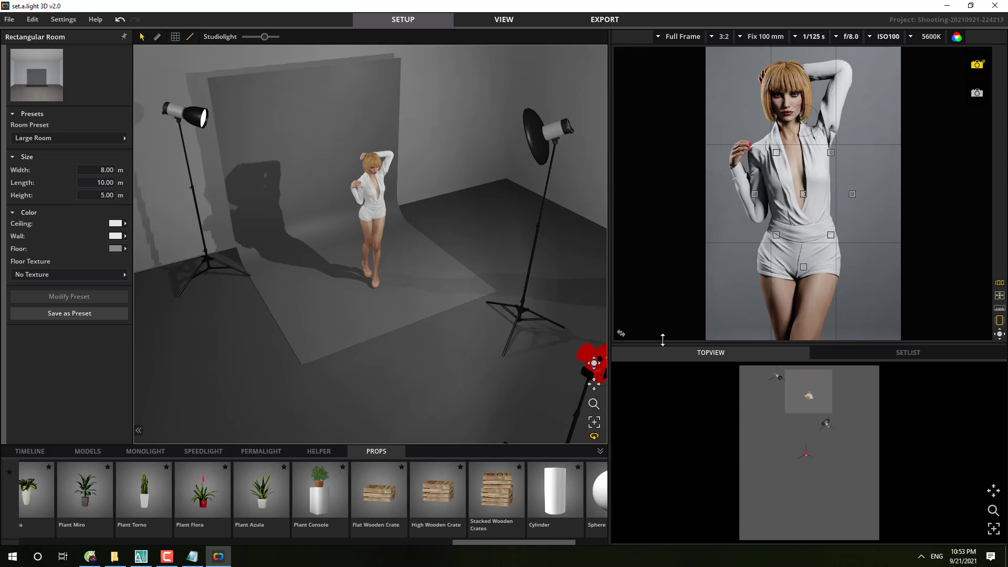
{"action": "left_click_drag", "start_coordinate": [660, 343], "coordinate": [665, 401]}
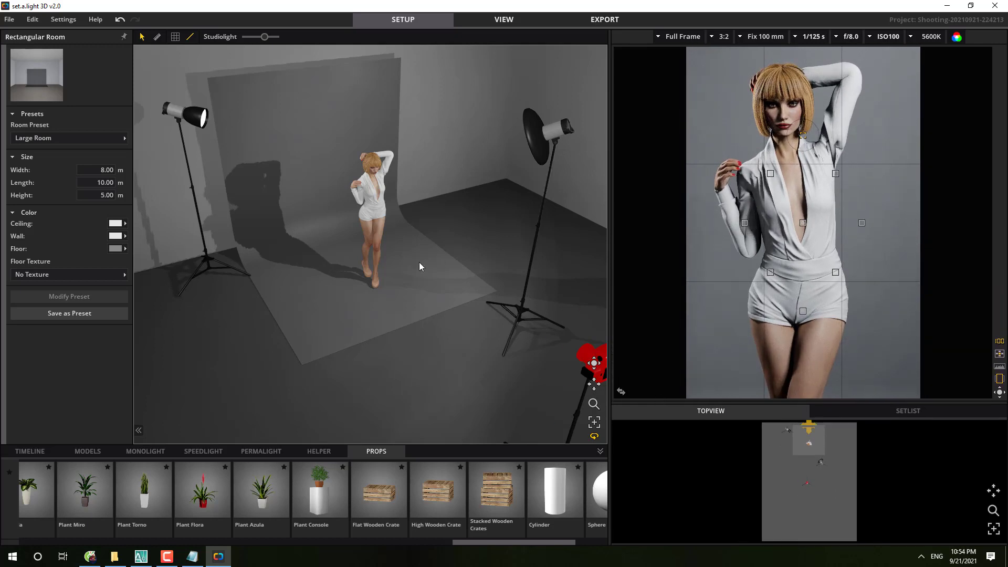
Step: Look through the first Monolight items, from the Gobo projector and Ring Flash to the reflectors
{"action": "left_click", "coordinate": [132, 453]}
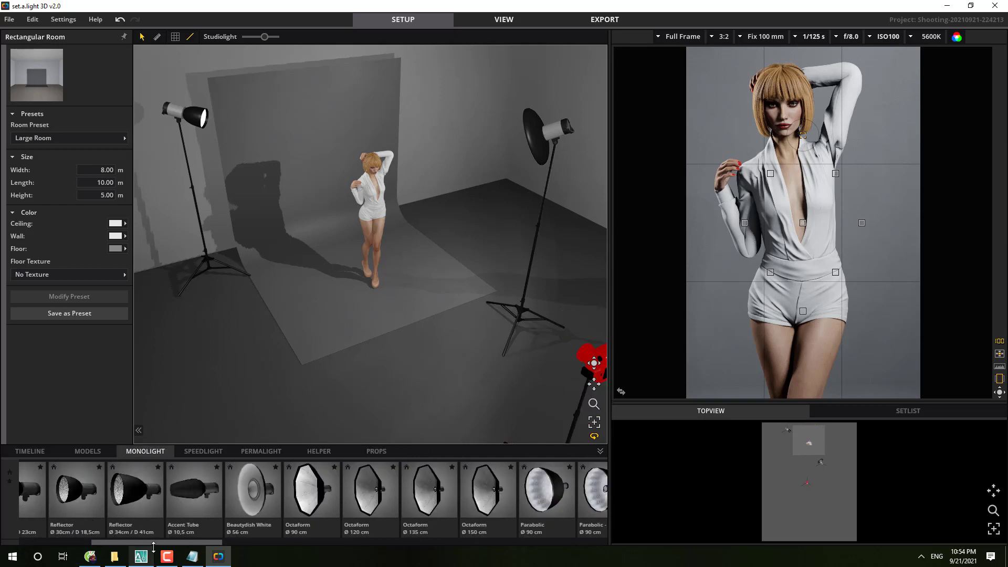
{"action": "left_click_drag", "start_coordinate": [148, 543], "coordinate": [76, 541]}
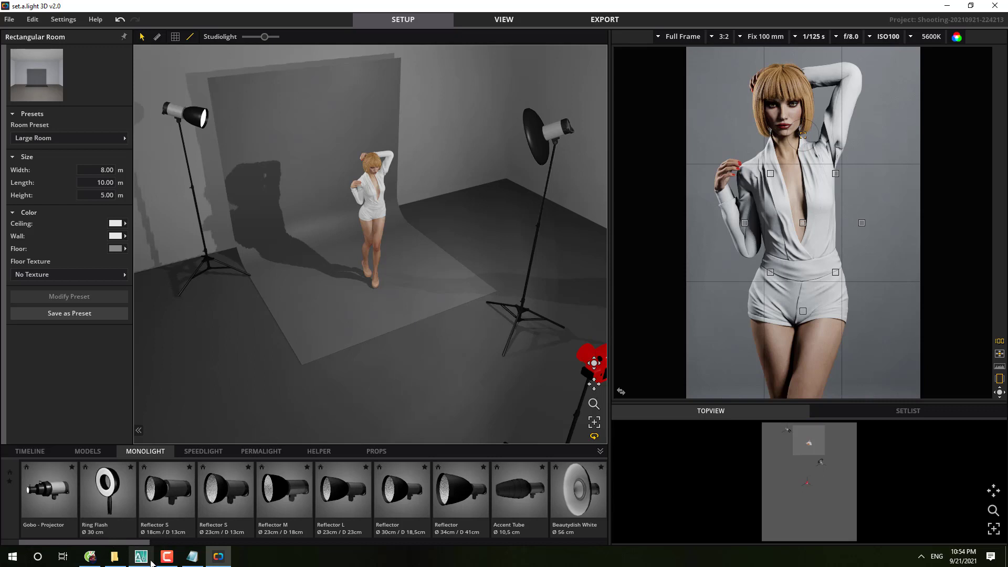
Step: Switch to the AutoCAD lesson drawing, zoom to the "II. ÁNH SÁNG ĐÈN TRONG STUDIO" title and turn on the clean screen display
{"action": "mouse_move", "coordinate": [141, 557]}
{"action": "left_click", "coordinate": [140, 558]}
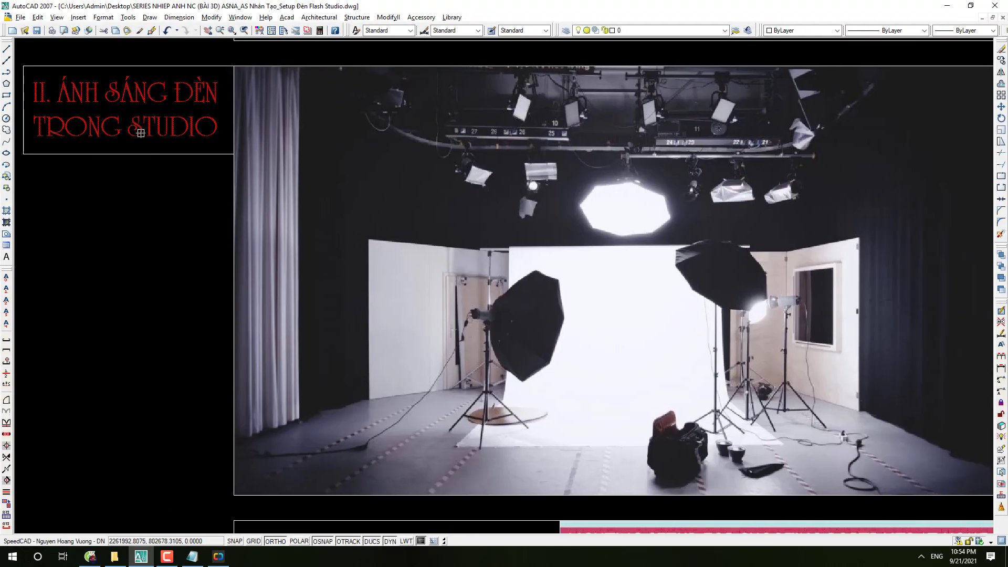
{"action": "scroll", "coordinate": [415, 218], "scroll_direction": "up", "scroll_amount": 5}
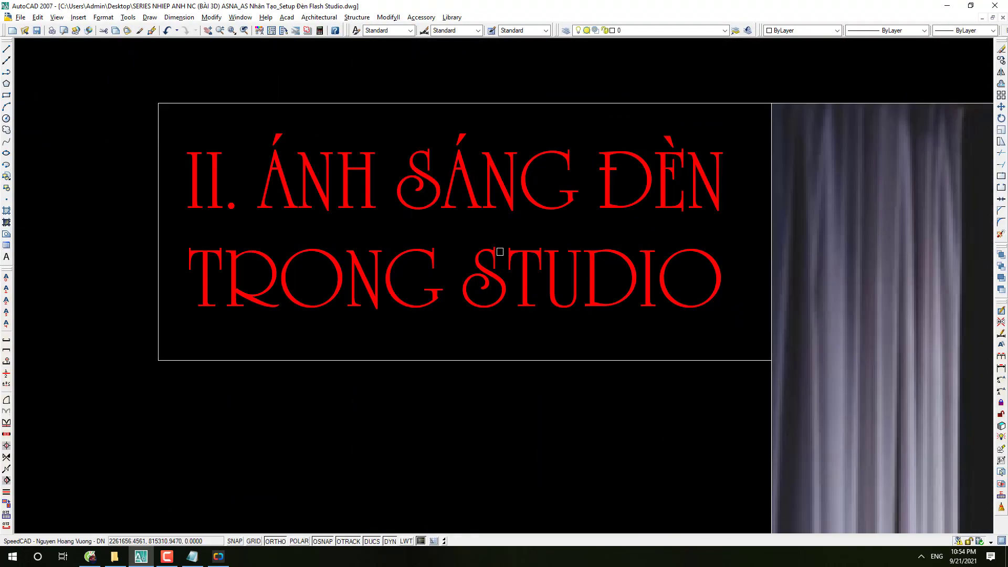
{"action": "key", "text": "ctrl+0"}
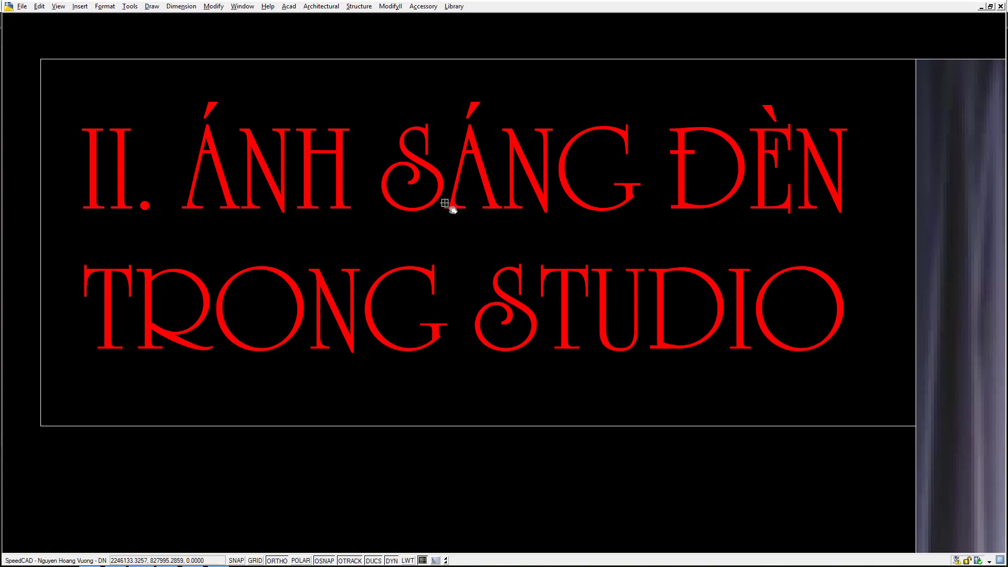
Step: Zoom to a window around the "BỐ TRÍ STUDIO CƠ BẢN" frame to examine the equipment list and lighting setup diagram
{"action": "scroll", "coordinate": [432, 196], "scroll_direction": "down", "scroll_amount": 6}
{"action": "scroll", "coordinate": [368, 220], "scroll_direction": "up", "scroll_amount": 3}
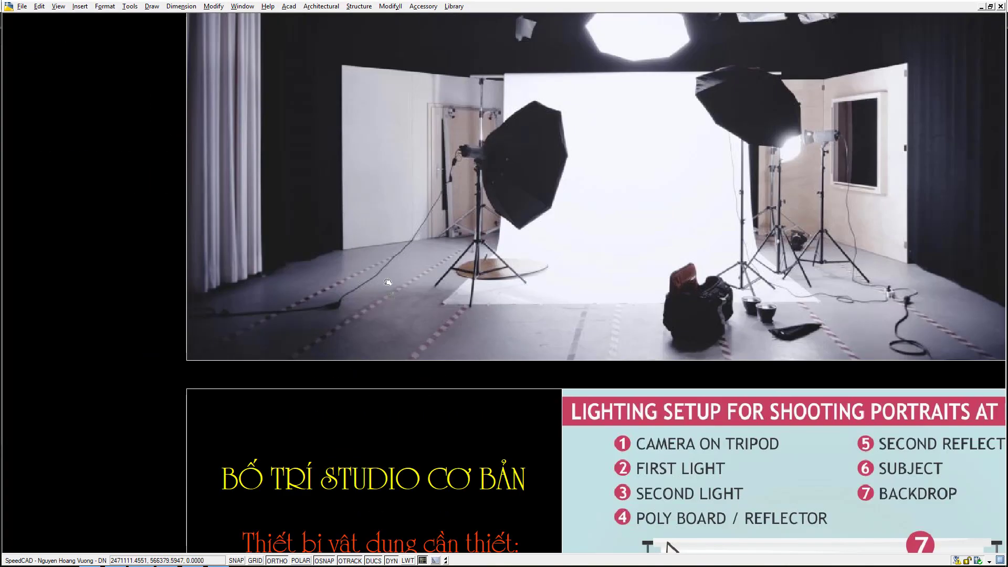
{"action": "middle_click_drag", "start_coordinate": [388, 388], "coordinate": [389, 110]}
{"action": "scroll", "coordinate": [111, 53], "scroll_direction": "down", "scroll_amount": 2}
{"action": "scroll", "coordinate": [383, 102], "scroll_direction": "up", "scroll_amount": 2}
{"action": "scroll", "coordinate": [386, 107], "scroll_direction": "down", "scroll_amount": 1}
{"action": "scroll", "coordinate": [357, 126], "scroll_direction": "up", "scroll_amount": 1}
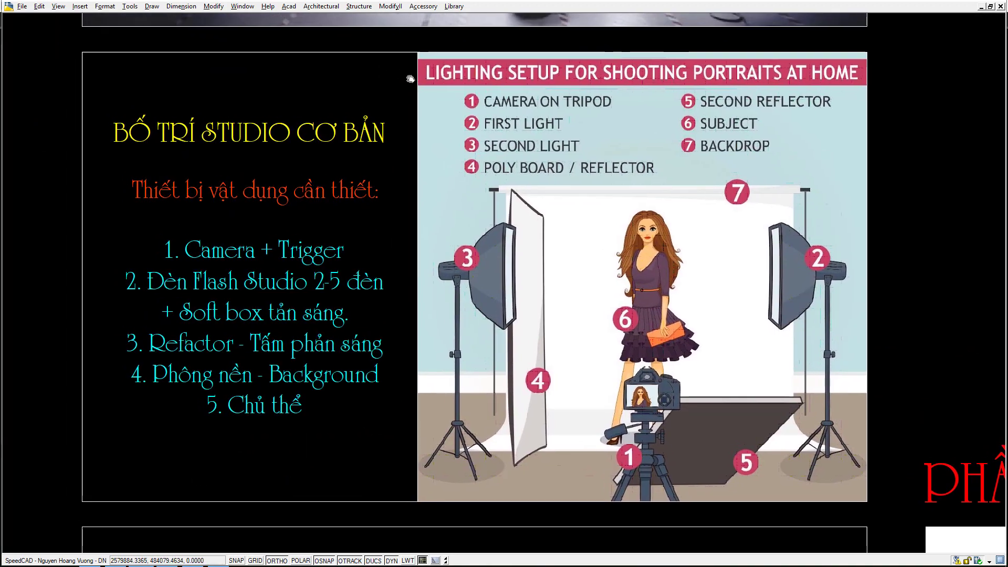
{"action": "type", "text": "z"}
{"action": "key", "text": "Return"}
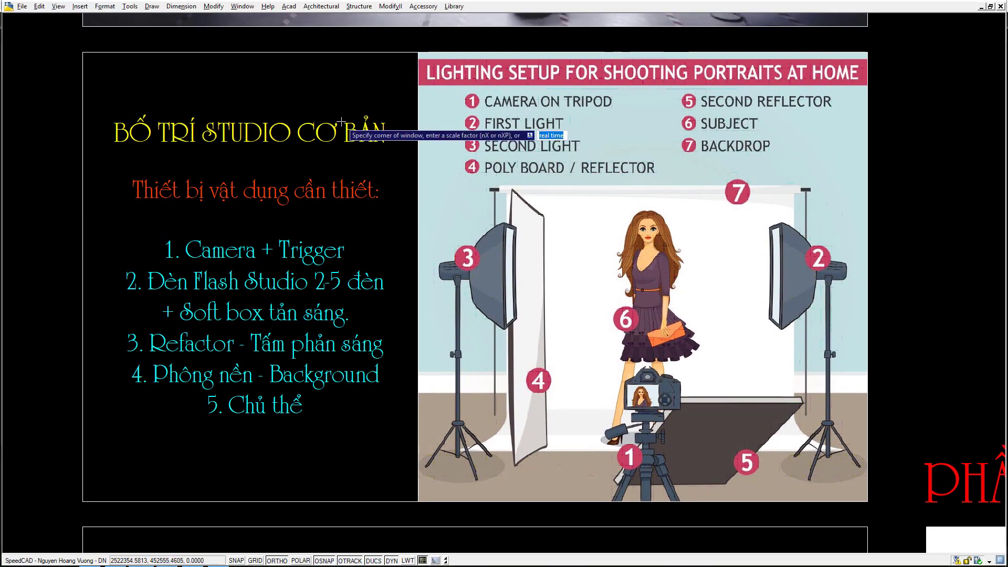
{"action": "left_click", "coordinate": [78, 50]}
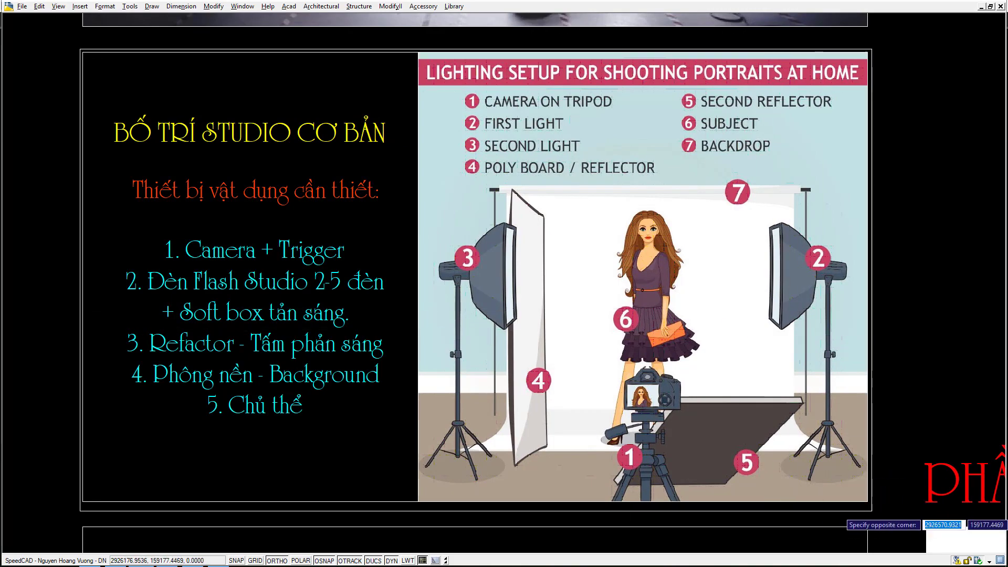
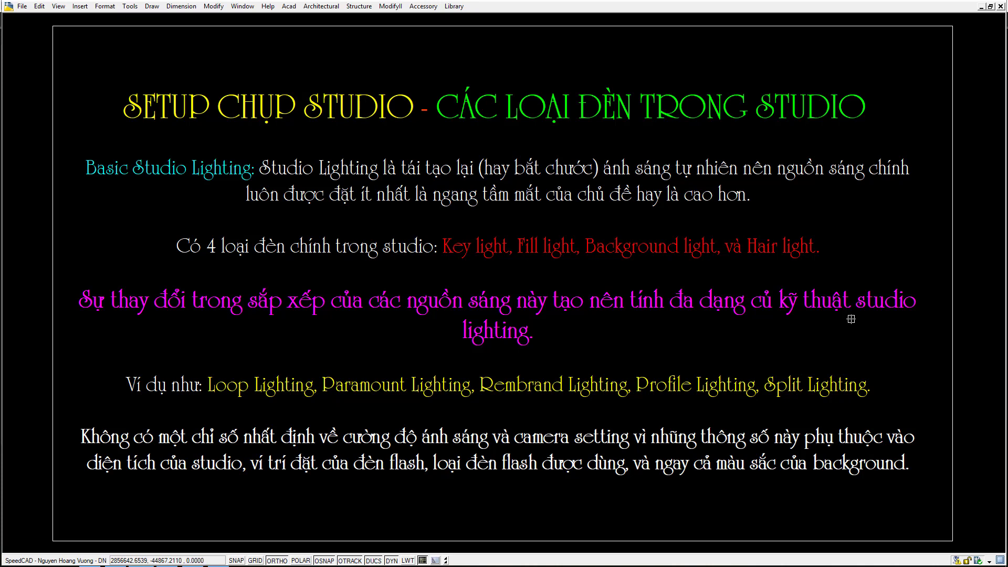
{"action": "key", "text": "ctrl+a"}
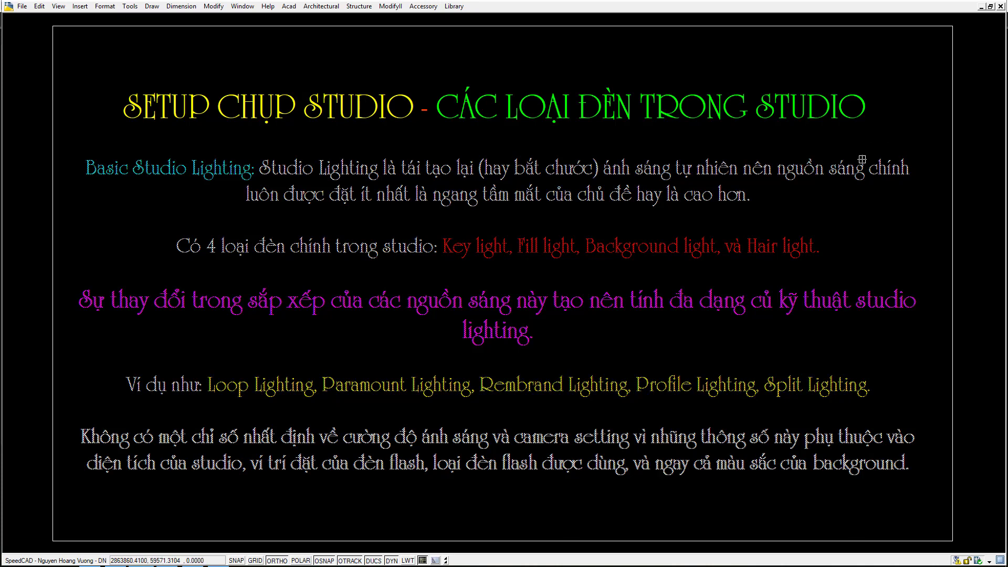
{"action": "key", "text": "Escape"}
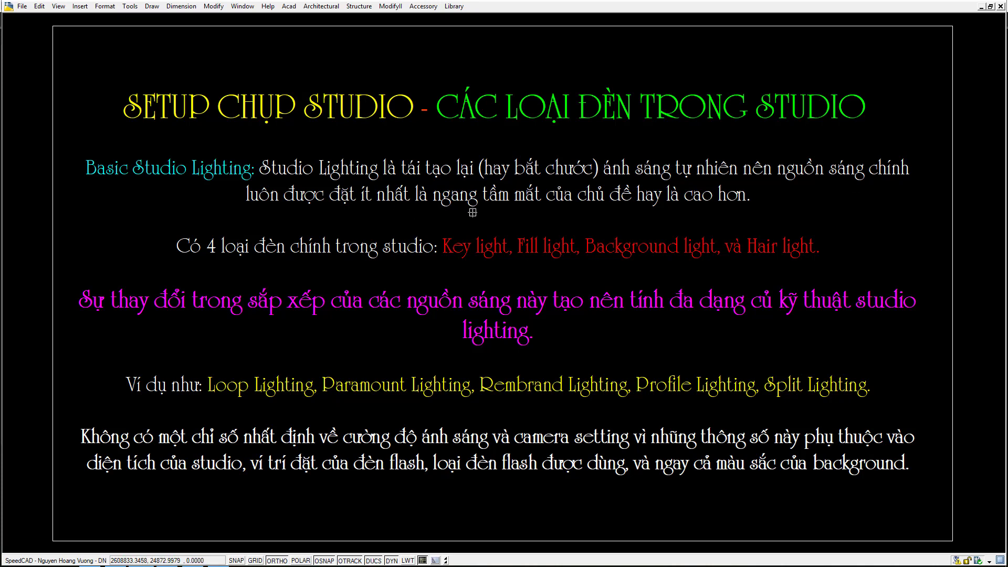
{"action": "key", "text": "ctrl+a"}
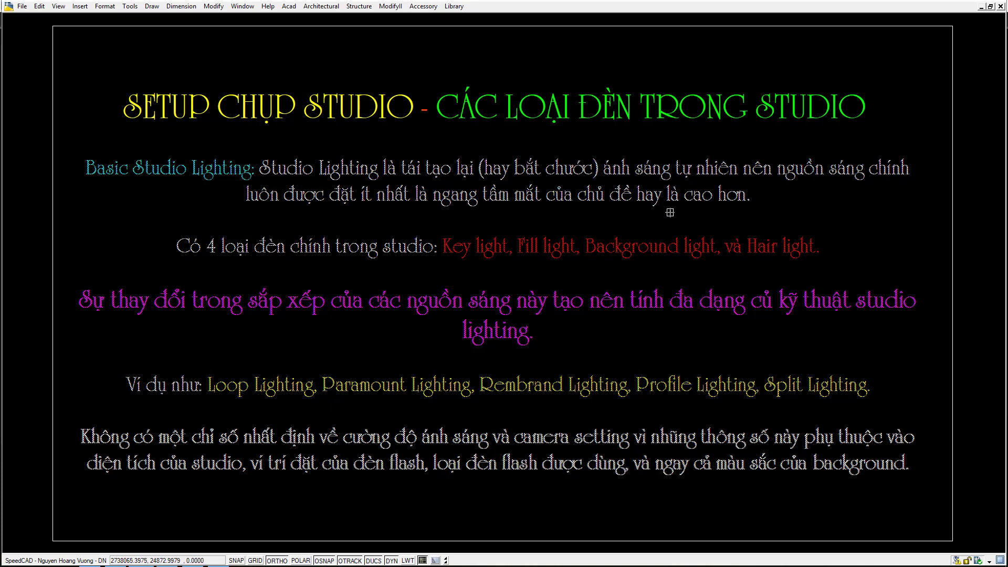
{"action": "key", "text": "Escape"}
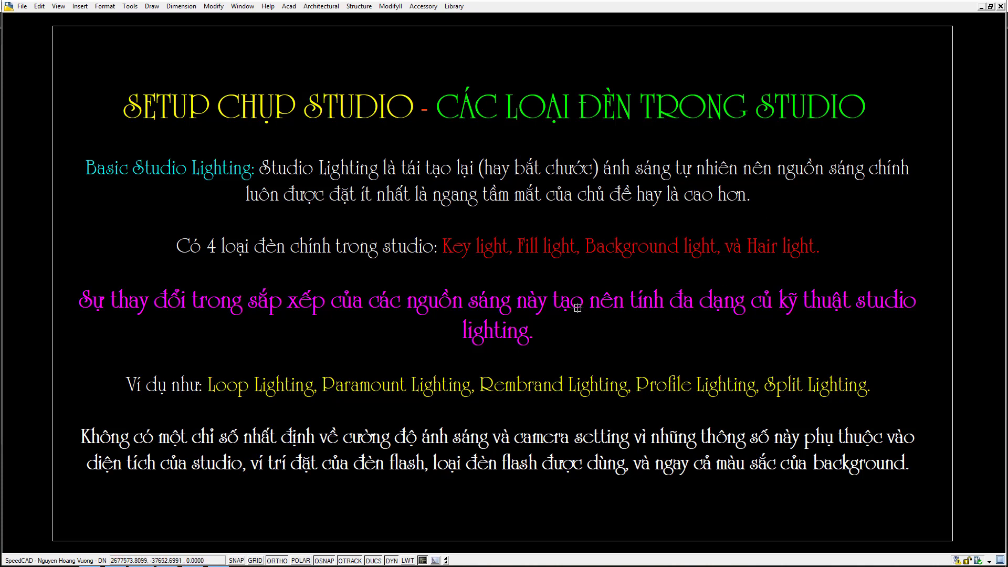
{"action": "key", "text": "ctrl+a"}
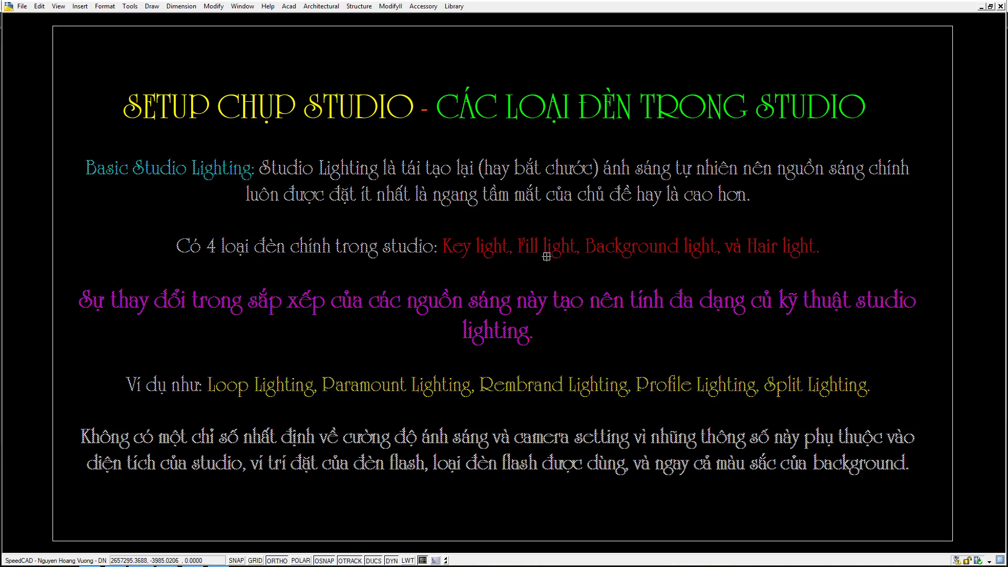
Step: Examine the line on the four main studio light types in the "CÁC LOẠI ĐÈN TRONG STUDIO" frame, then the whole frame
{"action": "scroll", "coordinate": [469, 243], "scroll_direction": "up", "scroll_amount": 5}
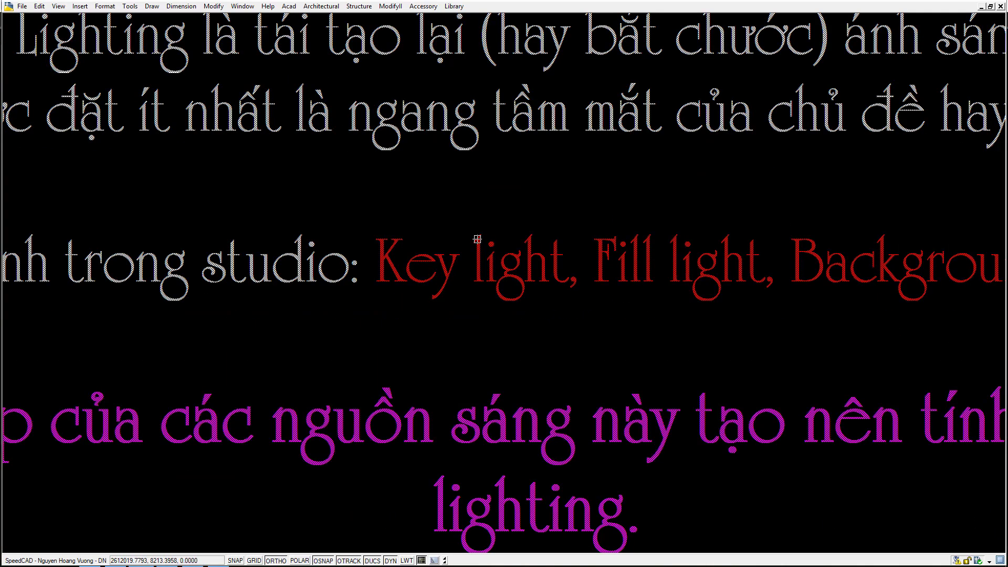
{"action": "key", "text": "Escape"}
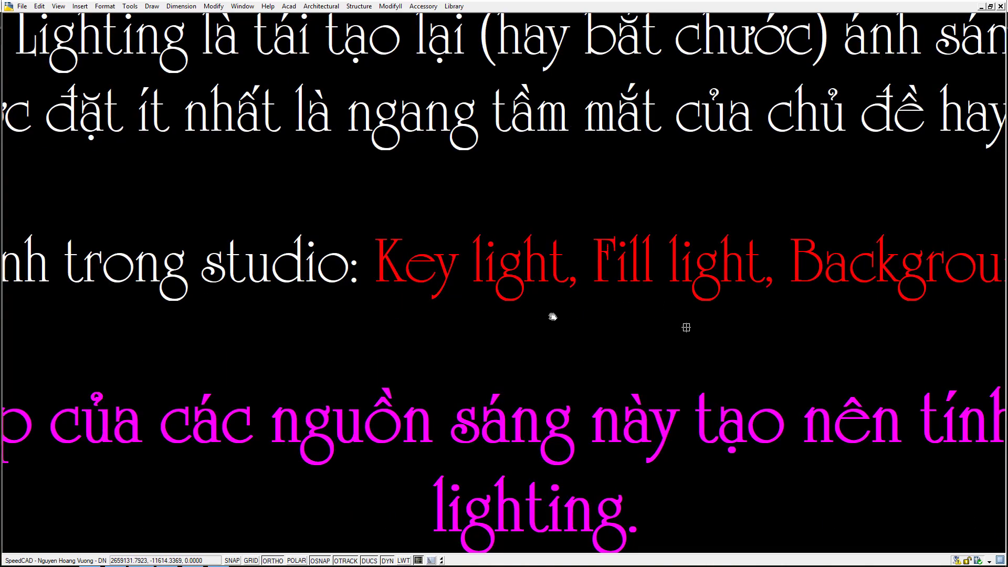
{"action": "middle_click_drag", "start_coordinate": [687, 322], "coordinate": [515, 317]}
{"action": "scroll", "coordinate": [609, 296], "scroll_direction": "down", "scroll_amount": 5}
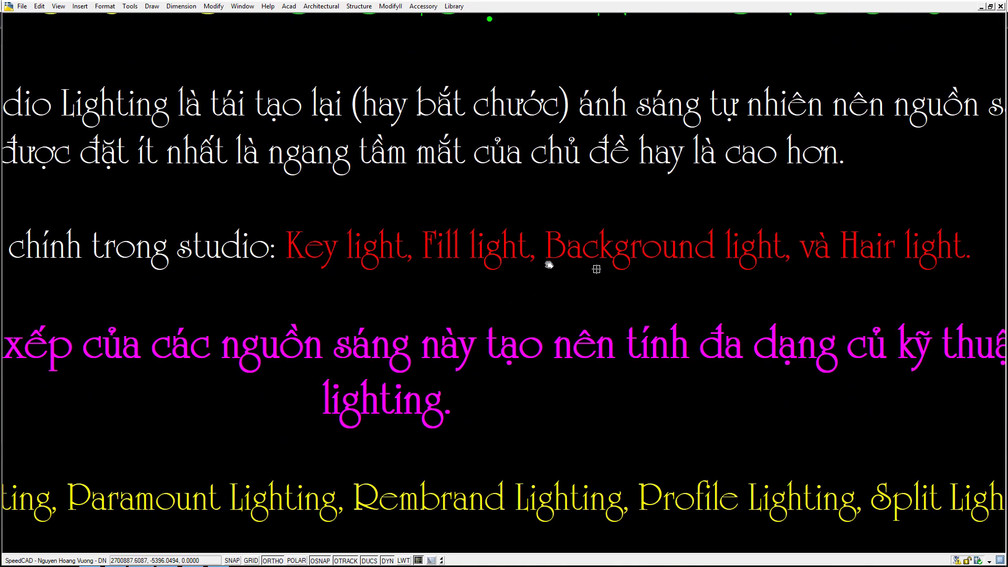
{"action": "scroll", "coordinate": [682, 284], "scroll_direction": "down", "scroll_amount": 3}
{"action": "scroll", "coordinate": [633, 289], "scroll_direction": "up", "scroll_amount": 2}
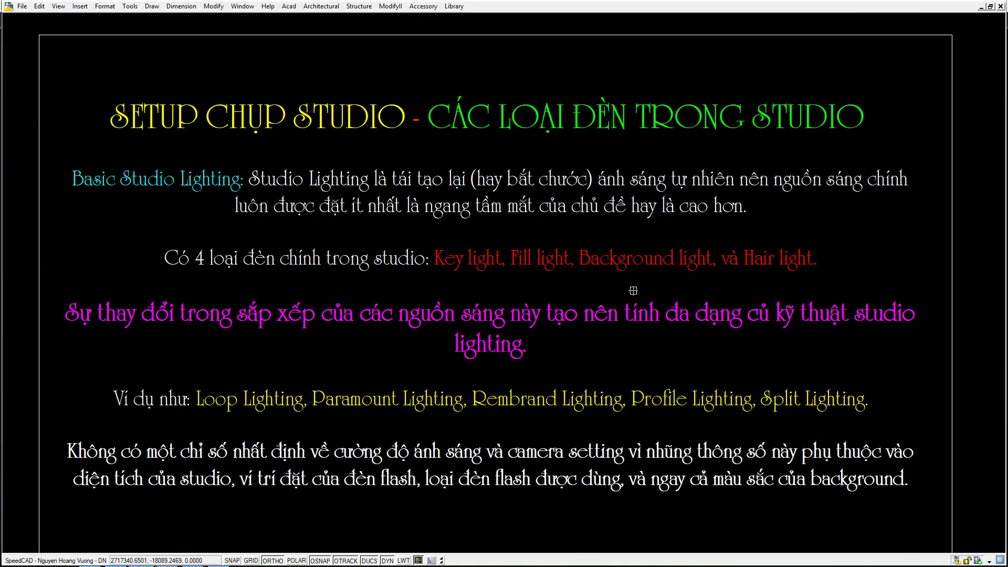
{"action": "mouse_move", "coordinate": [634, 288]}
{"action": "middle_mouse_down"}
{"action": "mouse_move", "coordinate": [636, 254]}
{"action": "mouse_move", "coordinate": [635, 268]}
{"action": "middle_mouse_up"}
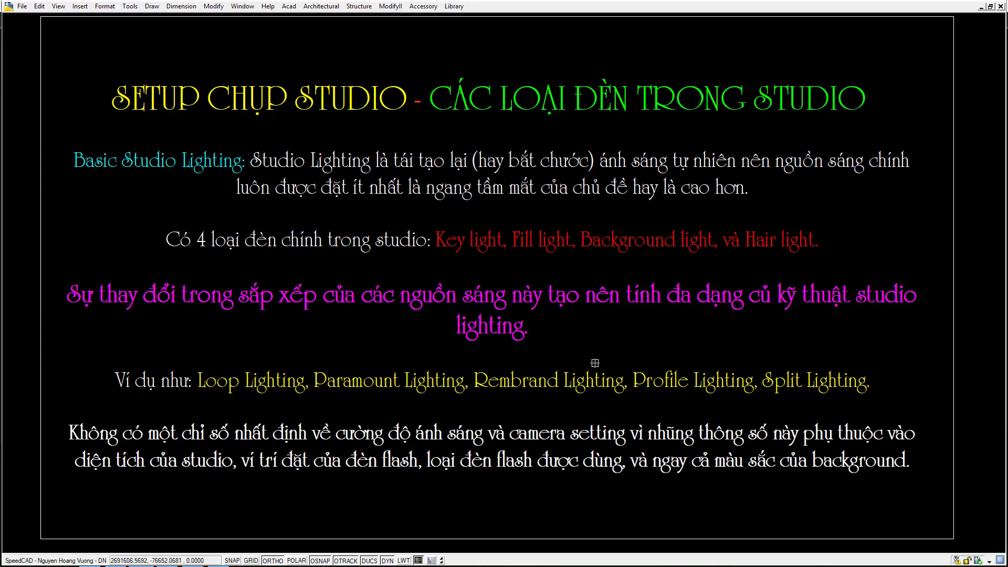
Step: Zoom to a window around the frame below that describes the Key, Fill, Hair, Background and Kicker lights
{"action": "scroll", "coordinate": [589, 366], "scroll_direction": "down", "scroll_amount": 4}
{"action": "middle_click_drag", "start_coordinate": [590, 384], "coordinate": [575, 230]}
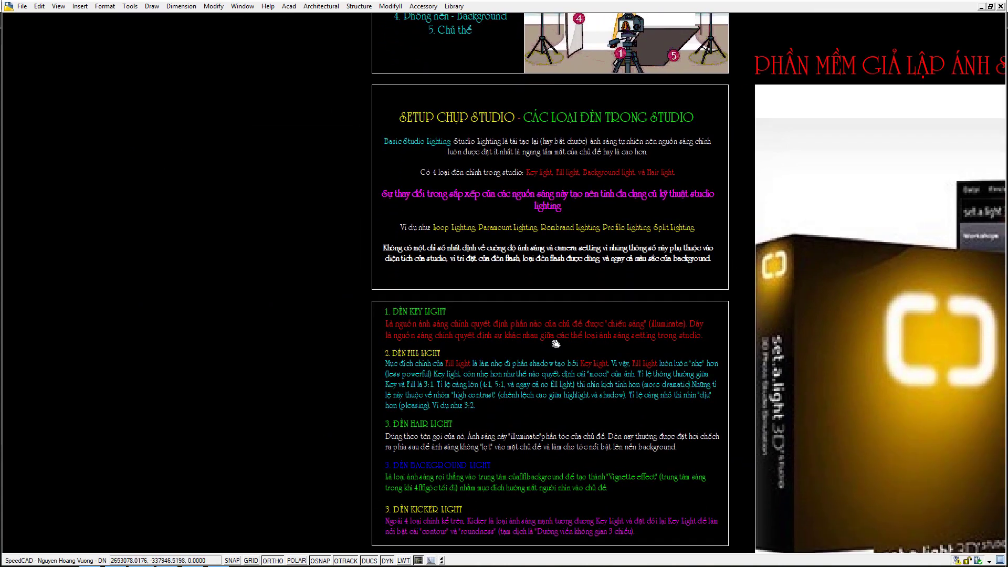
{"action": "middle_click_drag", "start_coordinate": [560, 362], "coordinate": [543, 282]}
{"action": "left_click", "coordinate": [348, 202]}
{"action": "left_click", "coordinate": [709, 449]}
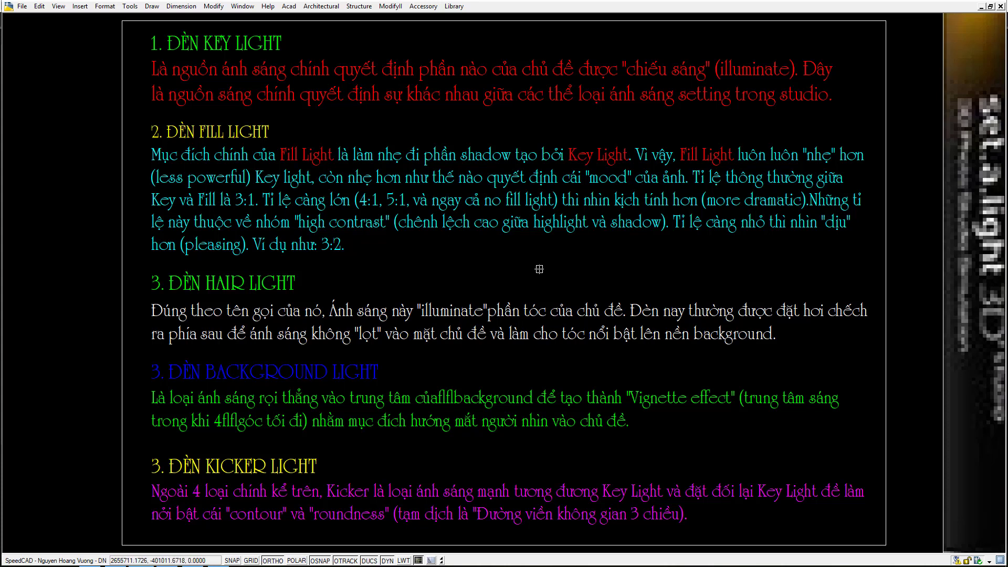
{"action": "middle_click_drag", "start_coordinate": [541, 269], "coordinate": [535, 269]}
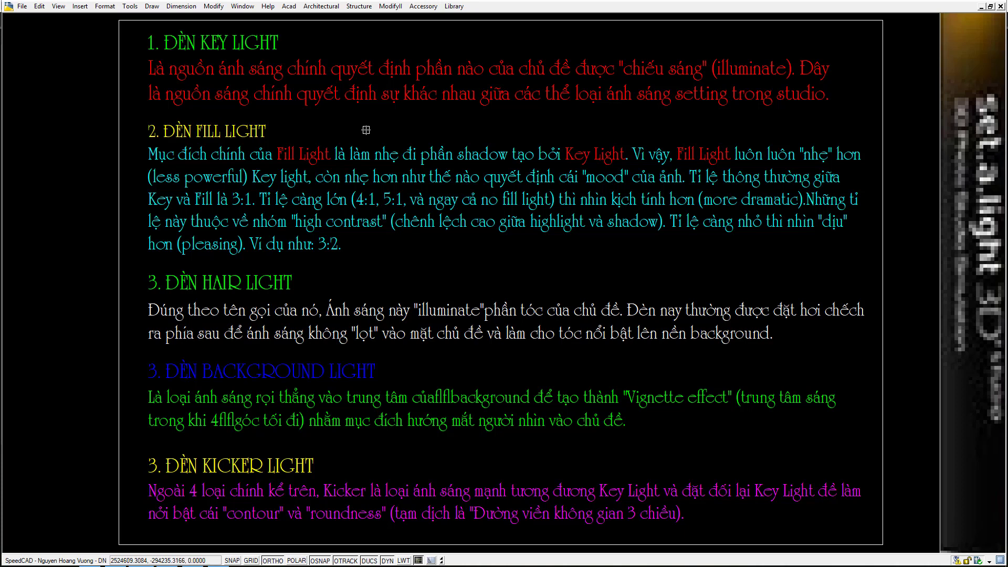
Step: Read the Hair Light, Background Light and Kicker Light descriptions close up
{"action": "left_click", "coordinate": [383, 338]}
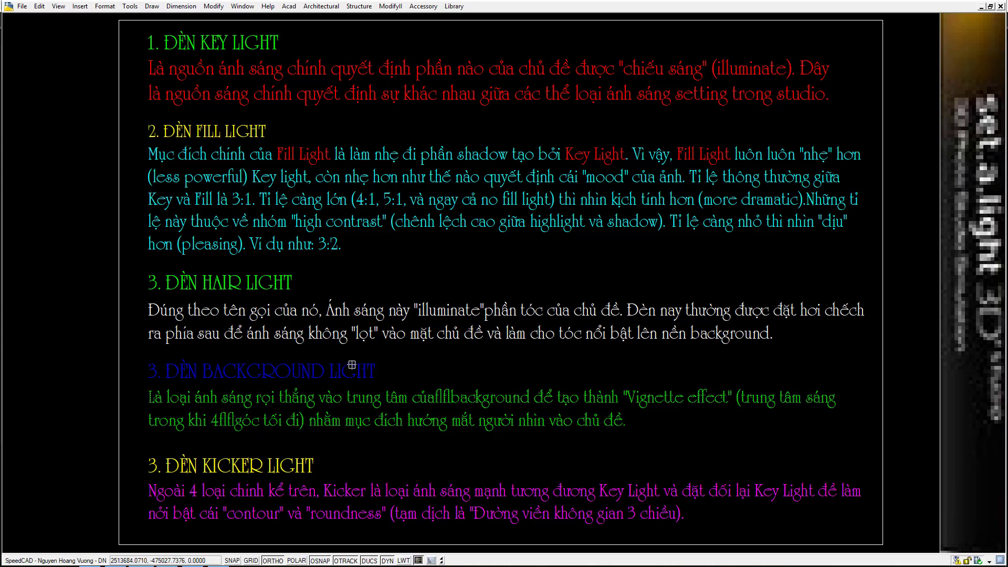
{"action": "middle_click_drag", "start_coordinate": [421, 359], "coordinate": [425, 305]}
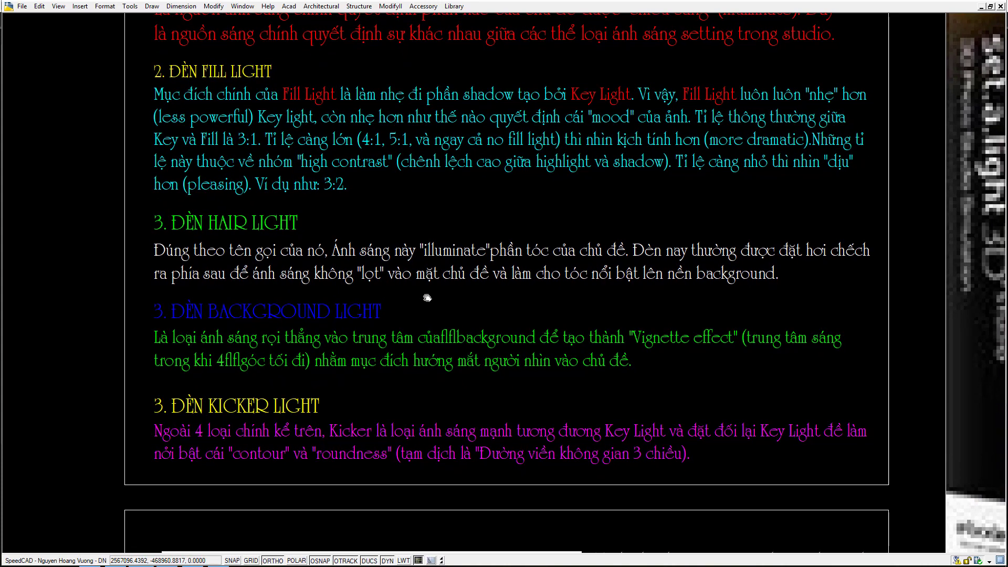
{"action": "scroll", "coordinate": [439, 313], "scroll_direction": "down", "scroll_amount": 1}
{"action": "scroll", "coordinate": [438, 314], "scroll_direction": "up", "scroll_amount": 2}
{"action": "scroll", "coordinate": [437, 313], "scroll_direction": "down", "scroll_amount": 2}
{"action": "scroll", "coordinate": [436, 314], "scroll_direction": "up", "scroll_amount": 2}
{"action": "middle_click_drag", "start_coordinate": [437, 313], "coordinate": [424, 312]}
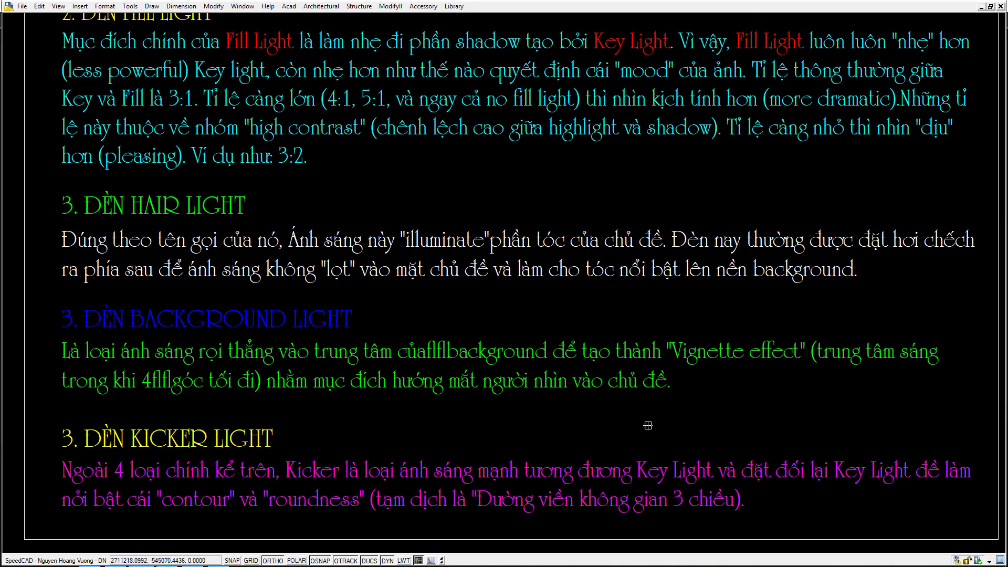
Step: Reread the Key, Fill, Hair, Background and Kicker Light descriptions, starting with the lower ones and ending with the whole frame
{"action": "middle_click_drag", "start_coordinate": [682, 416], "coordinate": [682, 420]}
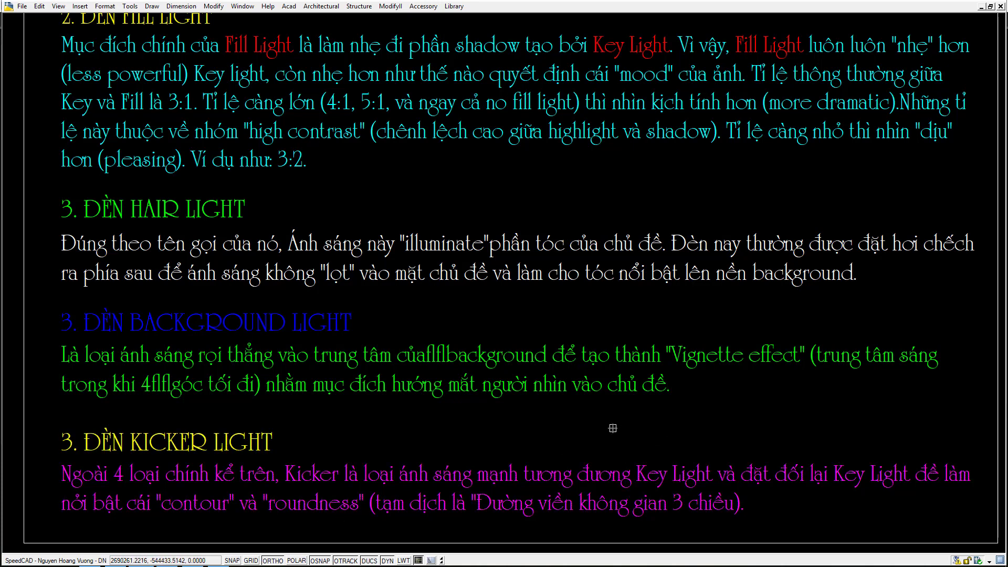
{"action": "middle_click_drag", "start_coordinate": [706, 477], "coordinate": [709, 462]}
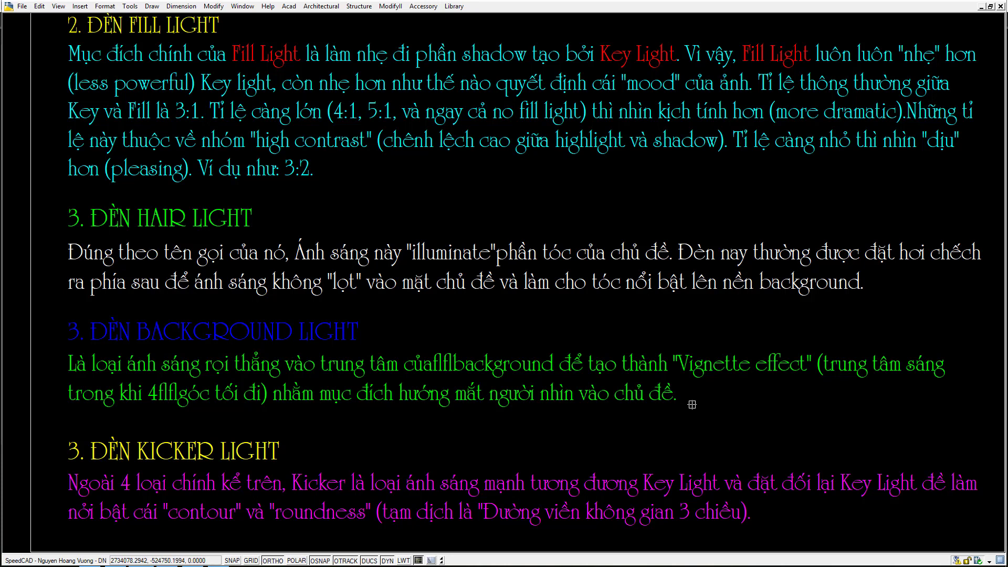
{"action": "scroll", "coordinate": [573, 426], "scroll_direction": "down", "scroll_amount": 3}
{"action": "middle_click_drag", "start_coordinate": [579, 382], "coordinate": [534, 368]}
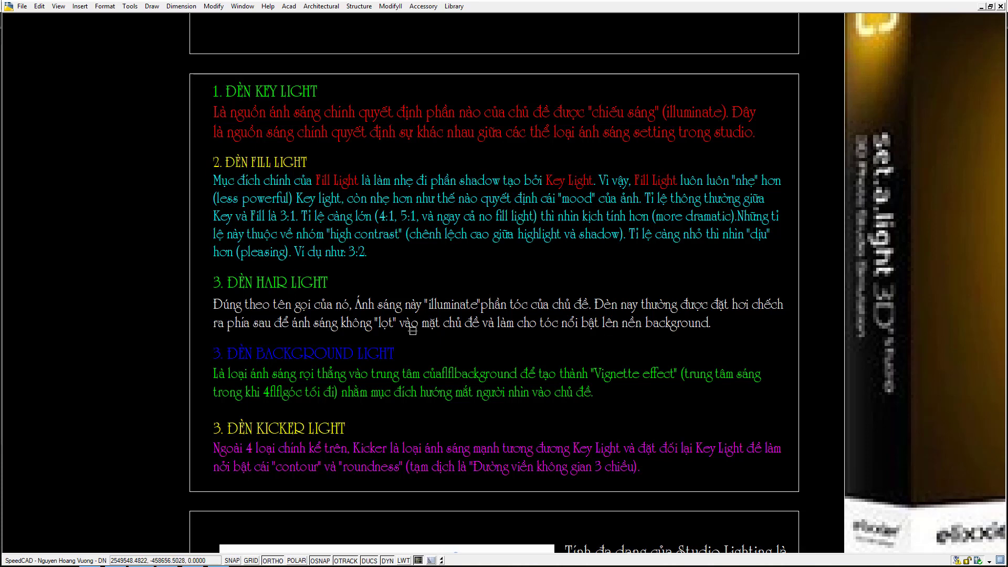
{"action": "middle_click_drag", "start_coordinate": [479, 278], "coordinate": [470, 294]}
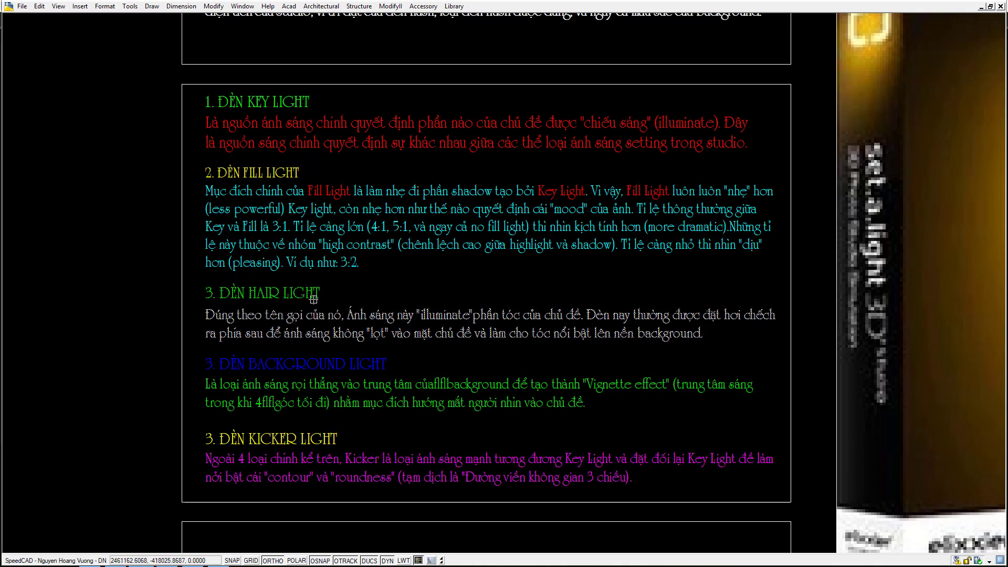
{"action": "scroll", "coordinate": [284, 202], "scroll_direction": "up", "scroll_amount": 2}
{"action": "middle_click_drag", "start_coordinate": [278, 230], "coordinate": [201, 278]}
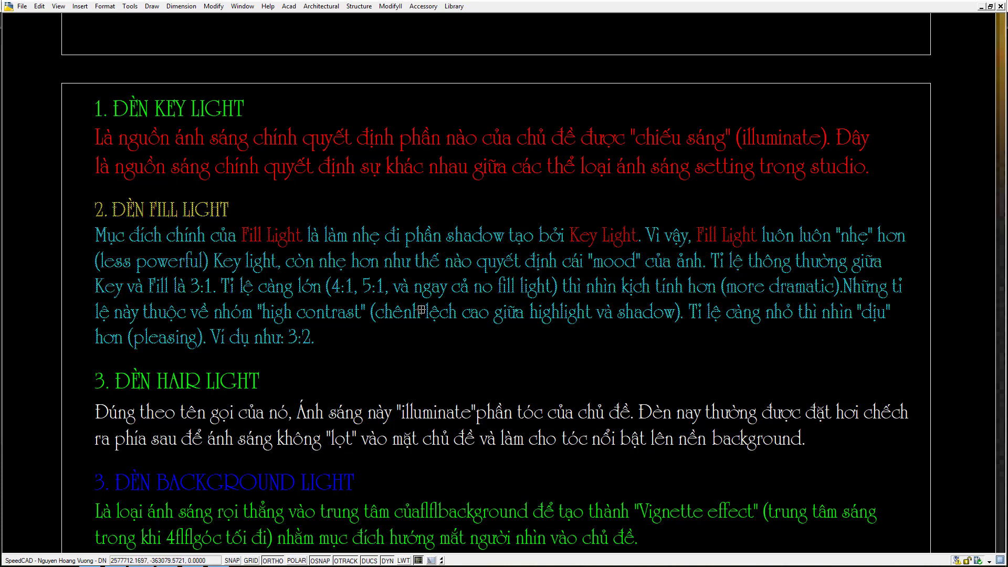
{"action": "middle_click_drag", "start_coordinate": [454, 344], "coordinate": [452, 296]}
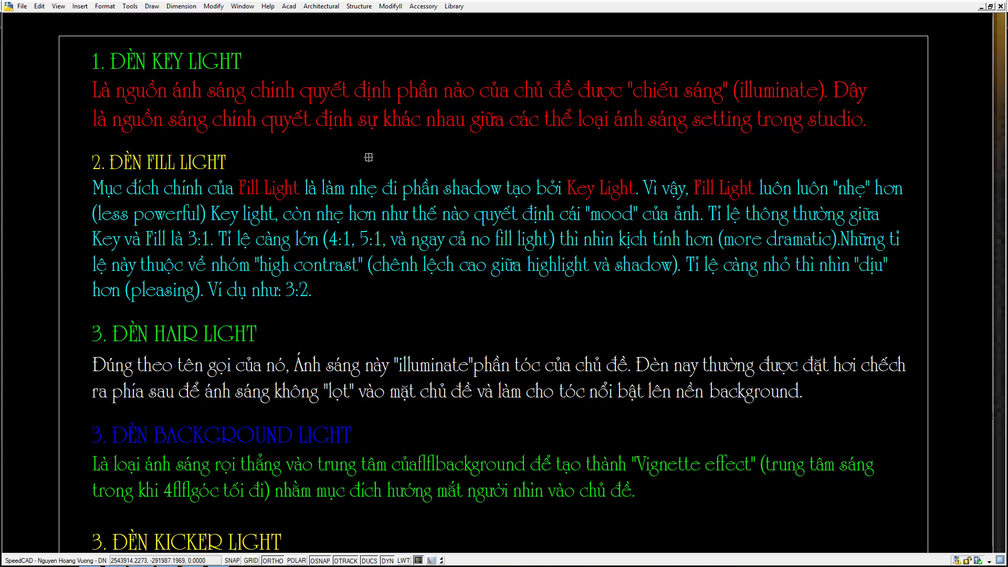
{"action": "middle_click_drag", "start_coordinate": [368, 158], "coordinate": [367, 150]}
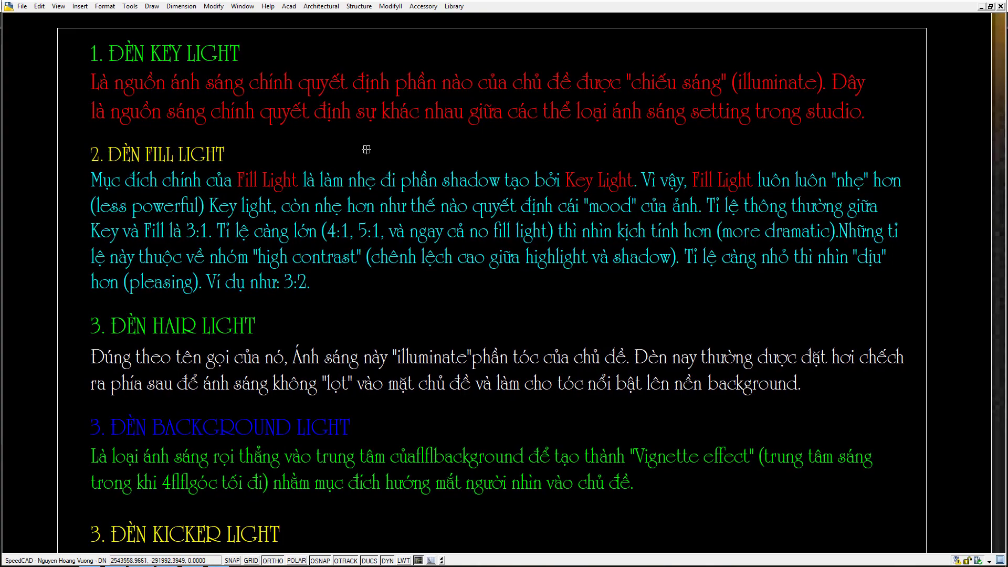
Step: Review the "BỐ TRÍ STUDIO CƠ BẢN" and "CÁC LOẠI ĐÈN TRONG STUDIO" frames, and return to the light descriptions
{"action": "scroll", "coordinate": [367, 150], "scroll_direction": "down", "scroll_amount": 5}
{"action": "scroll", "coordinate": [396, 210], "scroll_direction": "up", "scroll_amount": 3}
{"action": "scroll", "coordinate": [264, 158], "scroll_direction": "down", "scroll_amount": 1}
{"action": "middle_click_drag", "start_coordinate": [263, 134], "coordinate": [263, 158]}
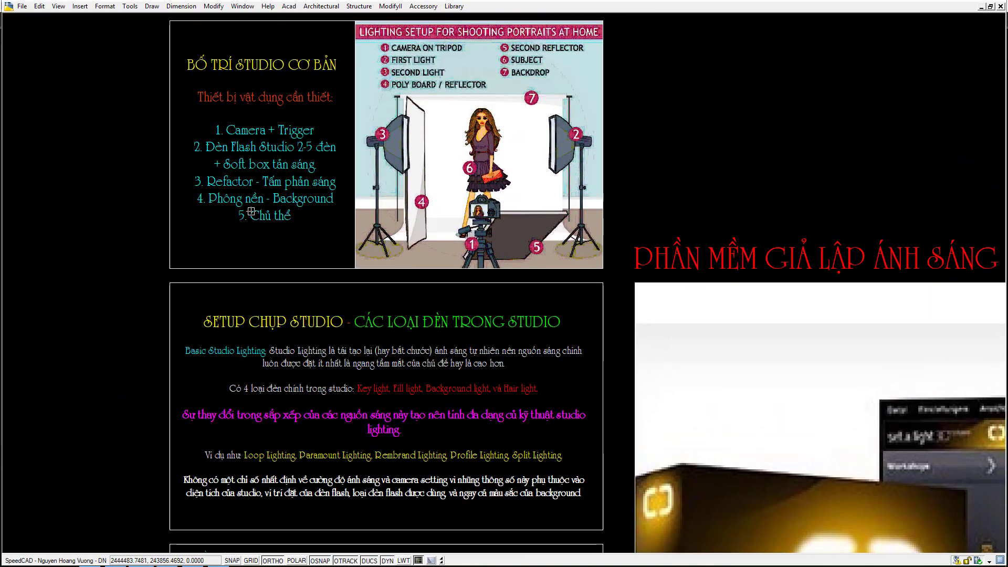
{"action": "scroll", "coordinate": [263, 158], "scroll_direction": "up", "scroll_amount": 3}
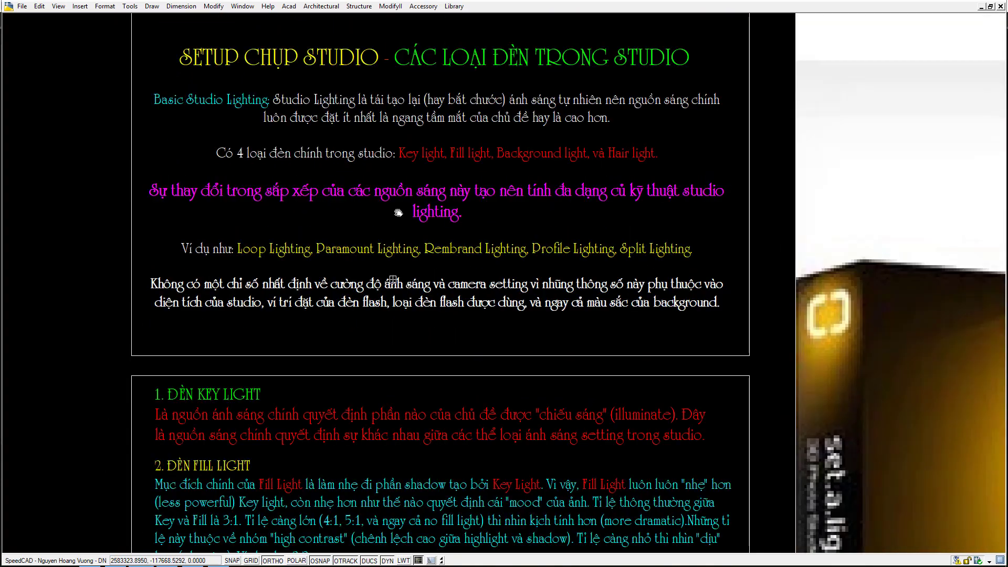
{"action": "scroll", "coordinate": [380, 240], "scroll_direction": "up", "scroll_amount": 1}
{"action": "scroll", "coordinate": [433, 227], "scroll_direction": "up", "scroll_amount": 1}
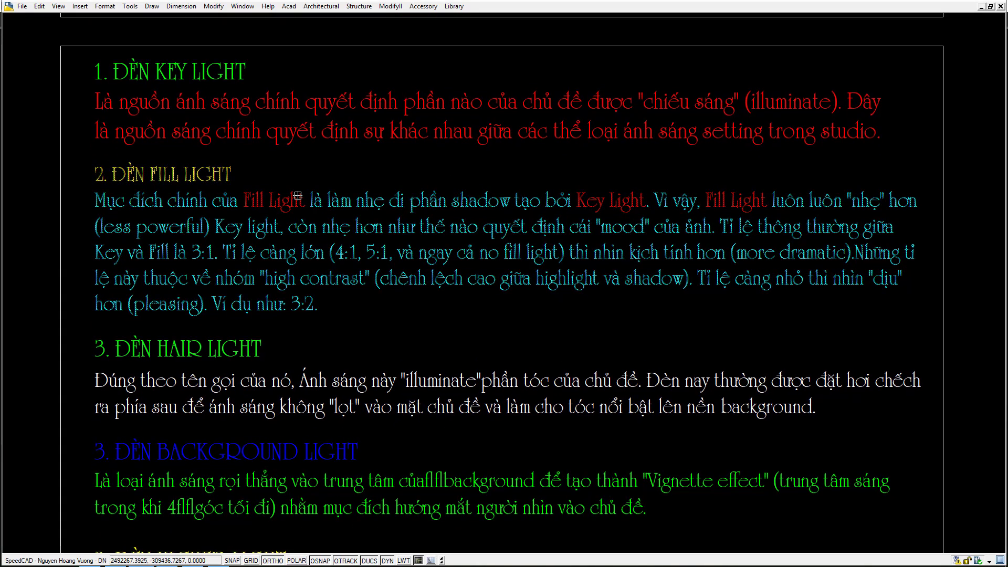
Step: Read the Fill Light description and its Key-to-Fill ratio examples close up
{"action": "left_click", "coordinate": [210, 177]}
{"action": "key", "text": "Escape"}
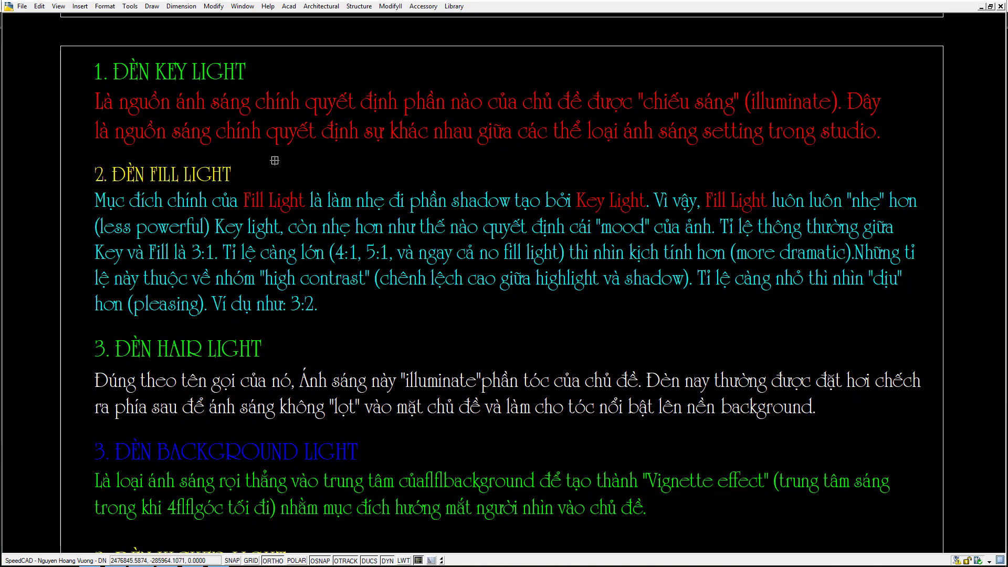
{"action": "middle_click_drag", "start_coordinate": [413, 279], "coordinate": [401, 252]}
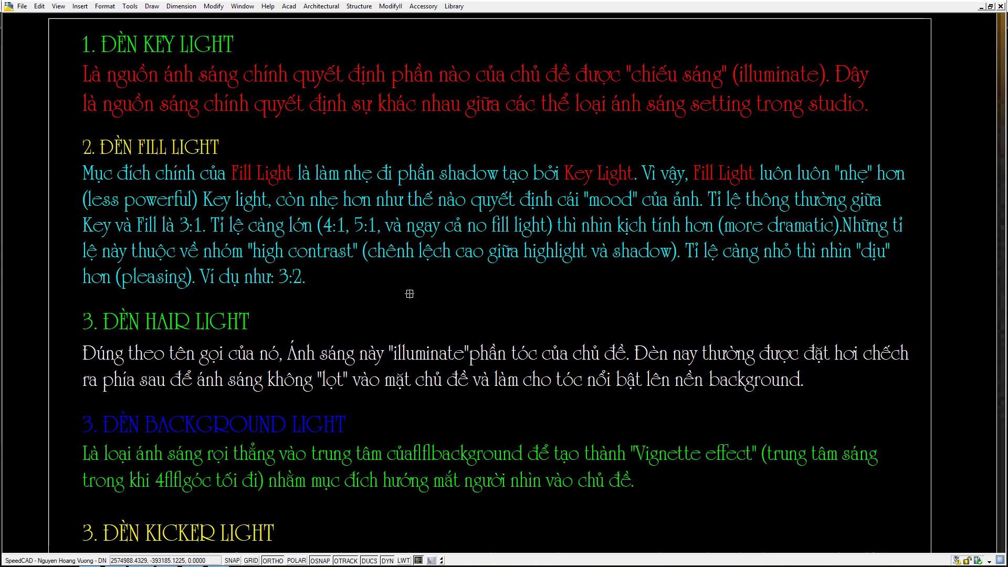
{"action": "middle_click_drag", "start_coordinate": [409, 294], "coordinate": [418, 294]}
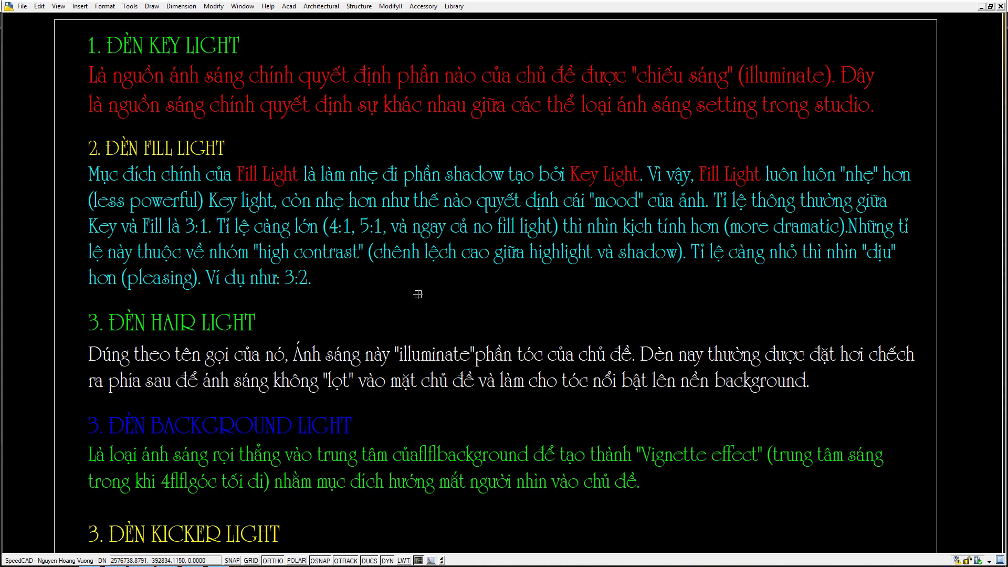
Step: Switch to set.a.light 3D, view the room presets without changing the room, and return to the AutoCAD lesson drawing
{"action": "key", "text": "alt+Tab"}
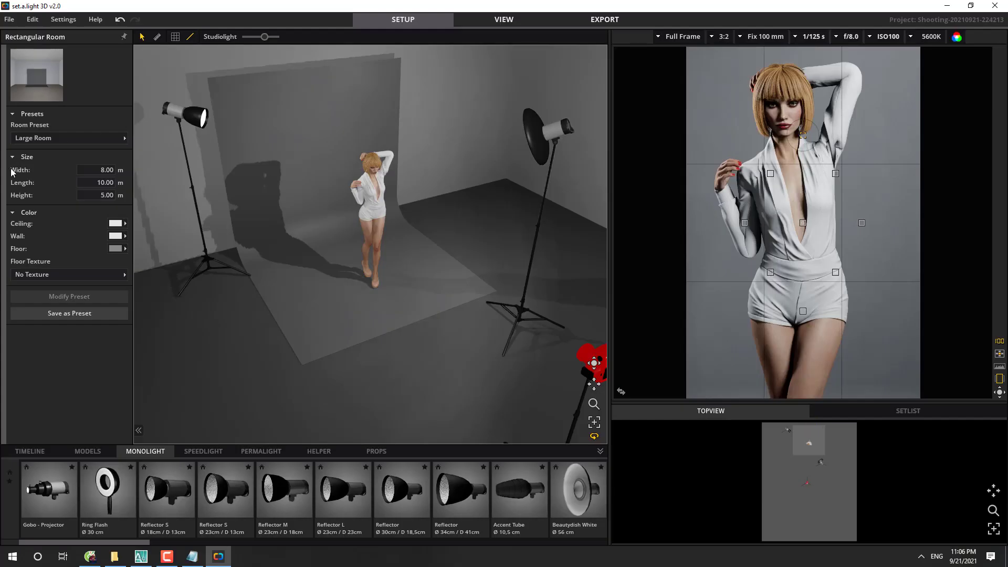
{"action": "left_click", "coordinate": [63, 139]}
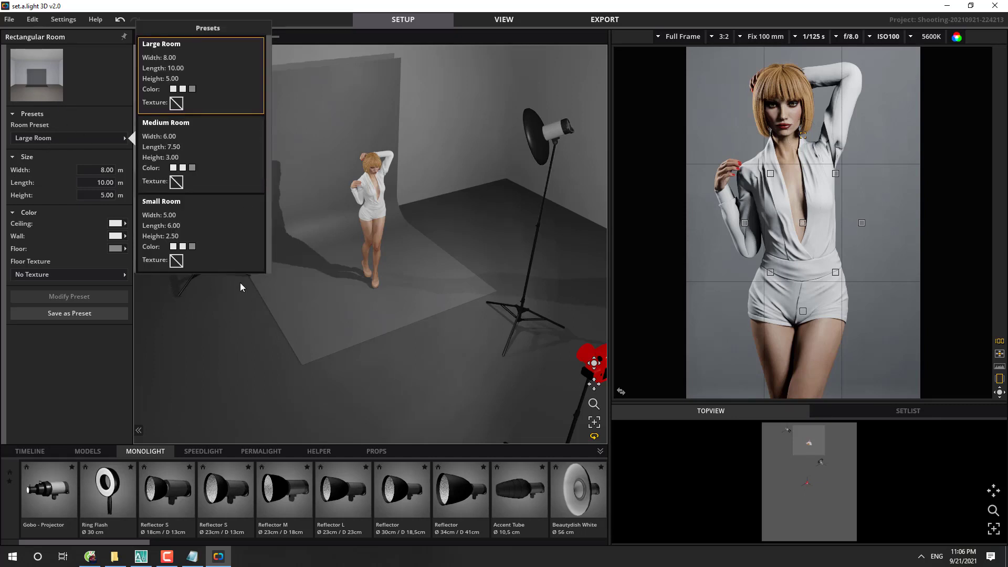
{"action": "left_click", "coordinate": [248, 343]}
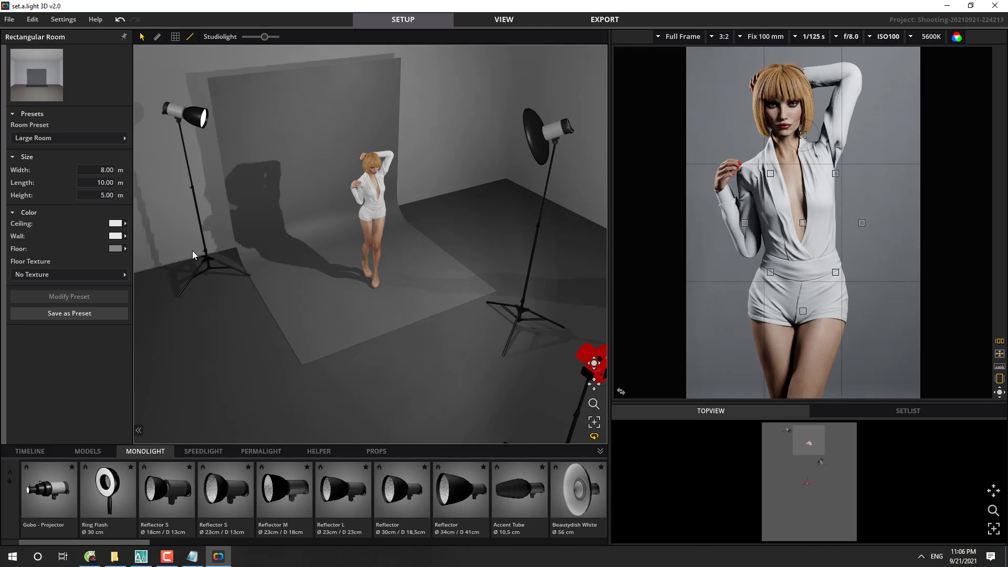
{"action": "key", "text": "alt+Tab"}
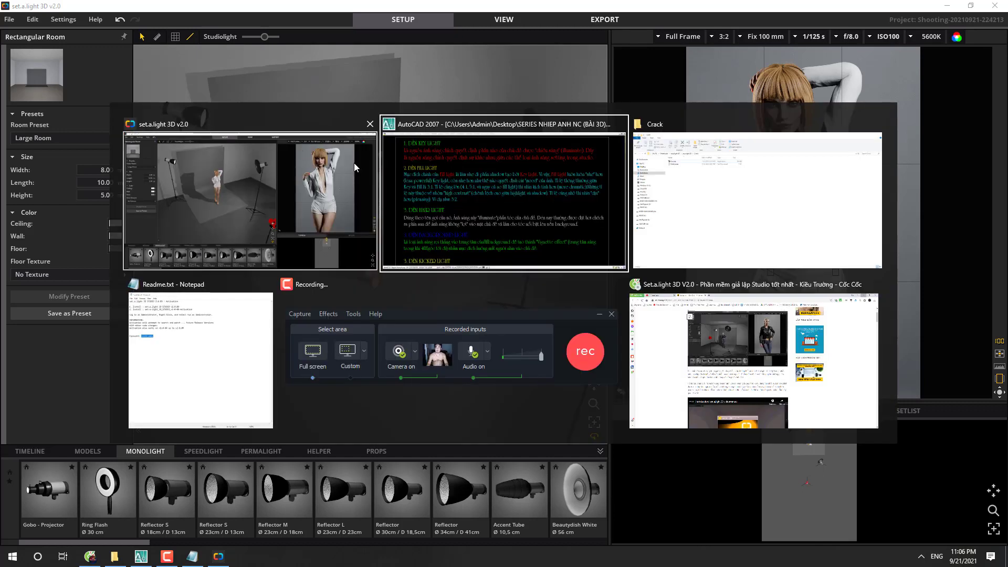
{"action": "left_click", "coordinate": [446, 182]}
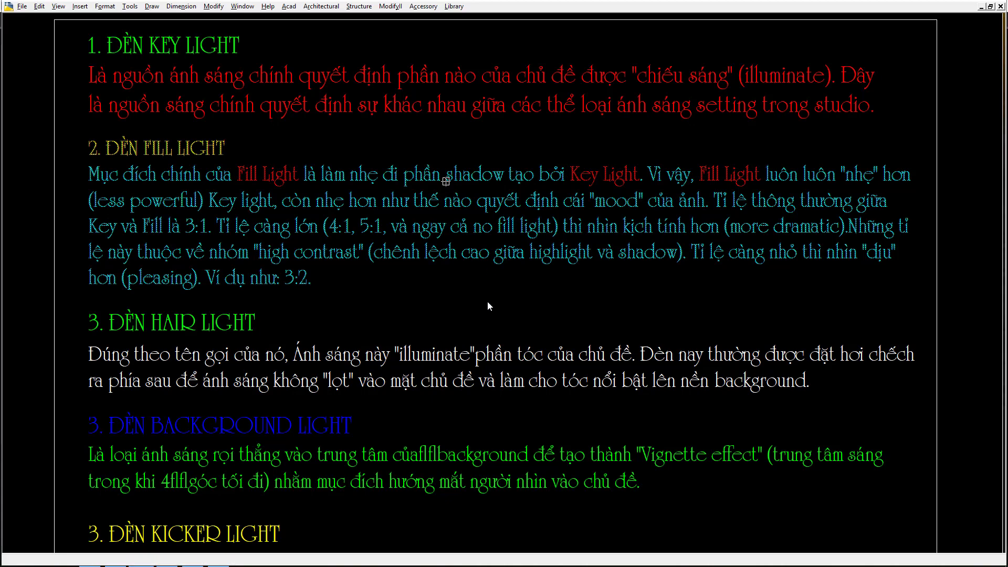
Step: Study the Key Light, Fill Light and Hair Light descriptions in the AutoCAD frame
{"action": "middle_click_drag", "start_coordinate": [475, 298], "coordinate": [472, 295]}
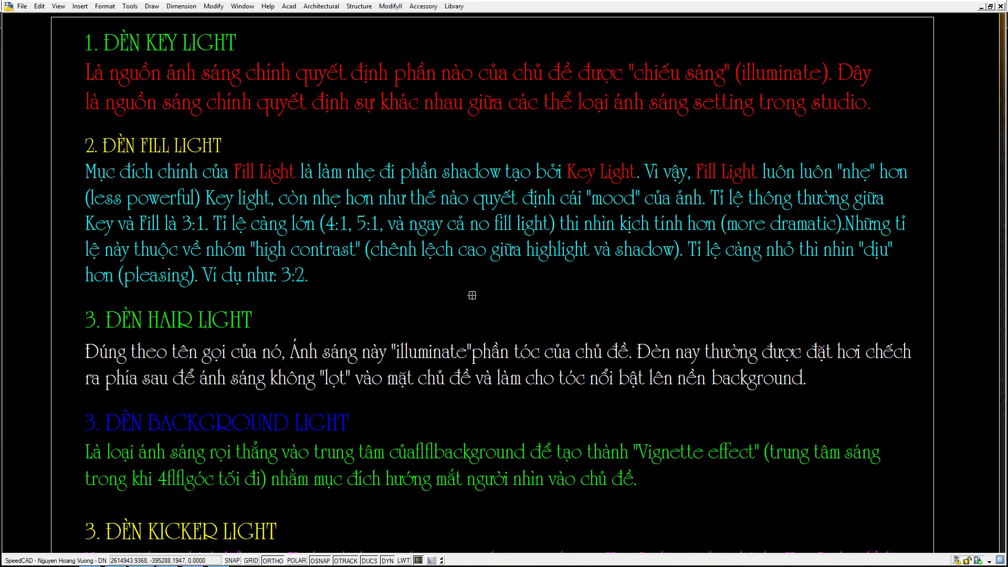
{"action": "middle_click_drag", "start_coordinate": [407, 126], "coordinate": [405, 118]}
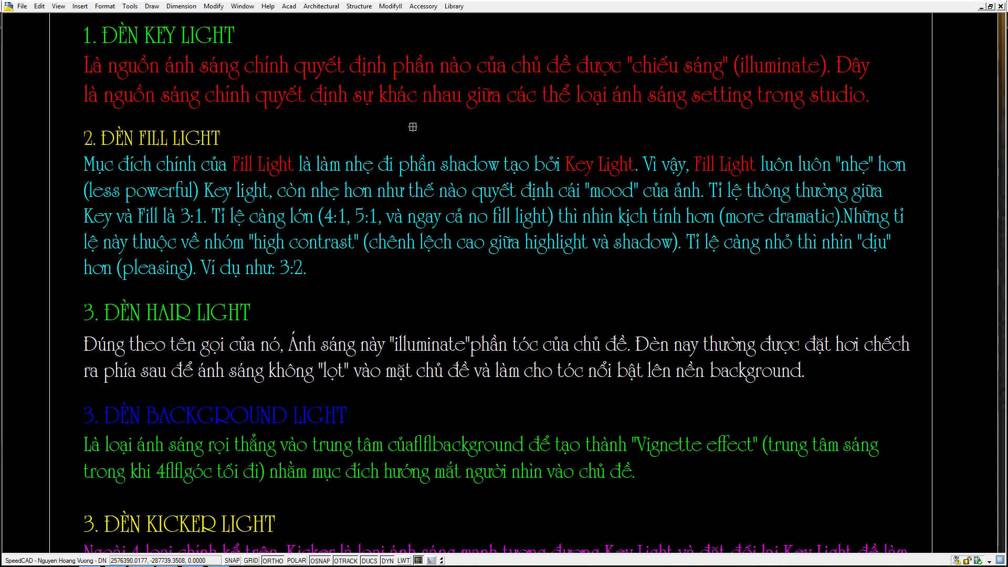
{"action": "middle_click_drag", "start_coordinate": [413, 127], "coordinate": [412, 125]}
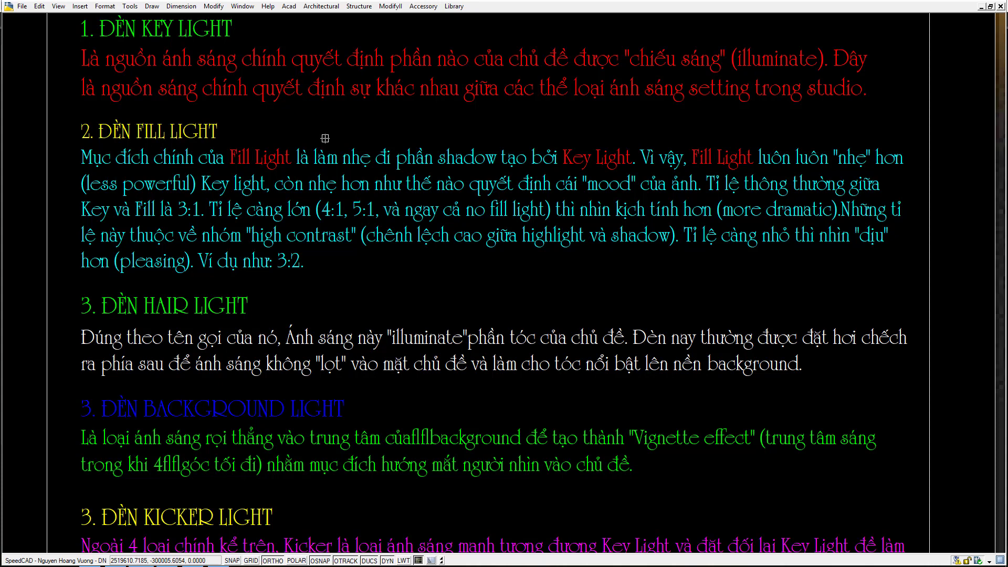
{"action": "middle_click_drag", "start_coordinate": [377, 133], "coordinate": [383, 134]}
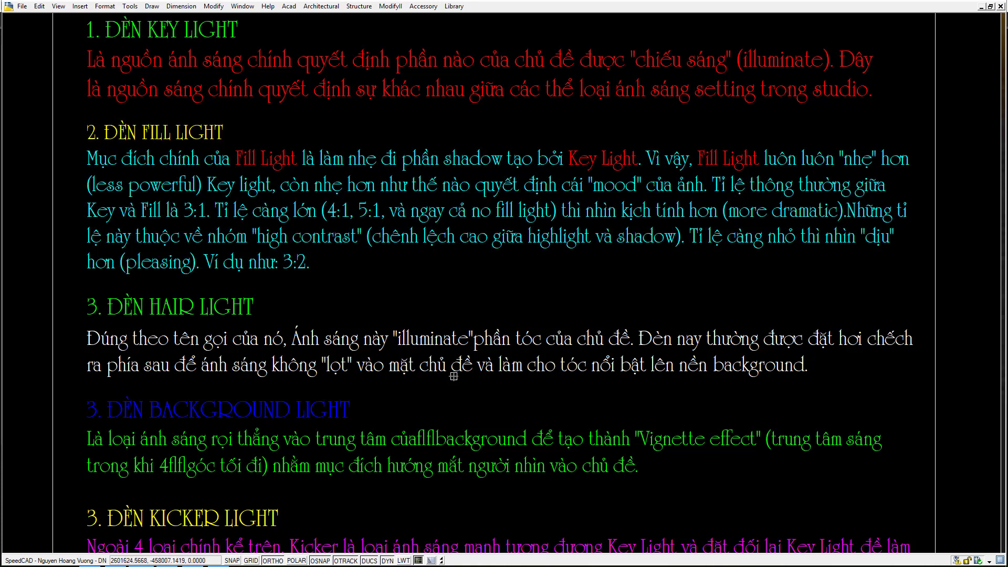
{"action": "middle_click_drag", "start_coordinate": [459, 326], "coordinate": [465, 334]}
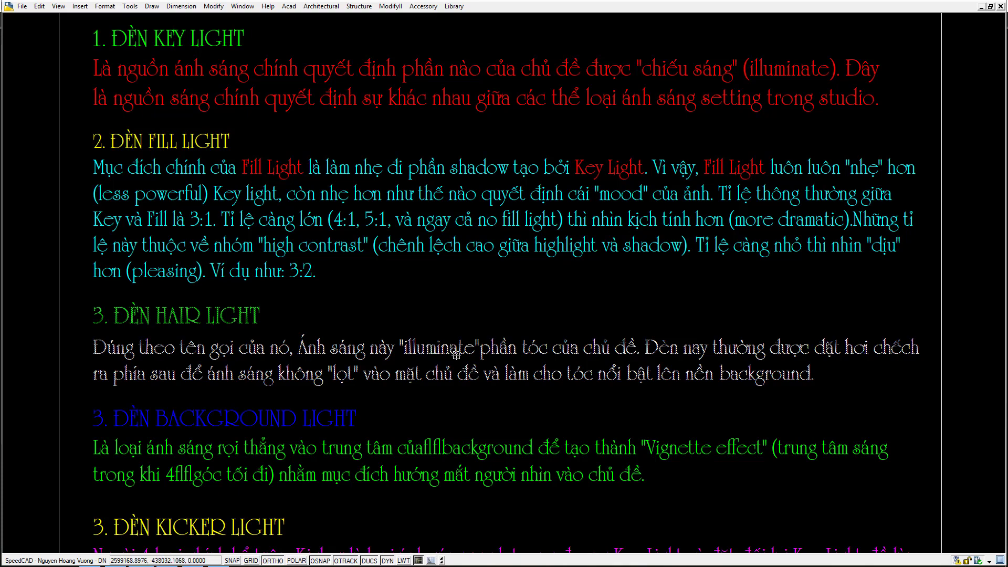
{"action": "mouse_move", "coordinate": [469, 378]}
{"action": "middle_mouse_down"}
{"action": "mouse_move", "coordinate": [474, 385]}
{"action": "mouse_move", "coordinate": [455, 353]}
{"action": "mouse_move", "coordinate": [534, 338]}
{"action": "middle_mouse_up"}
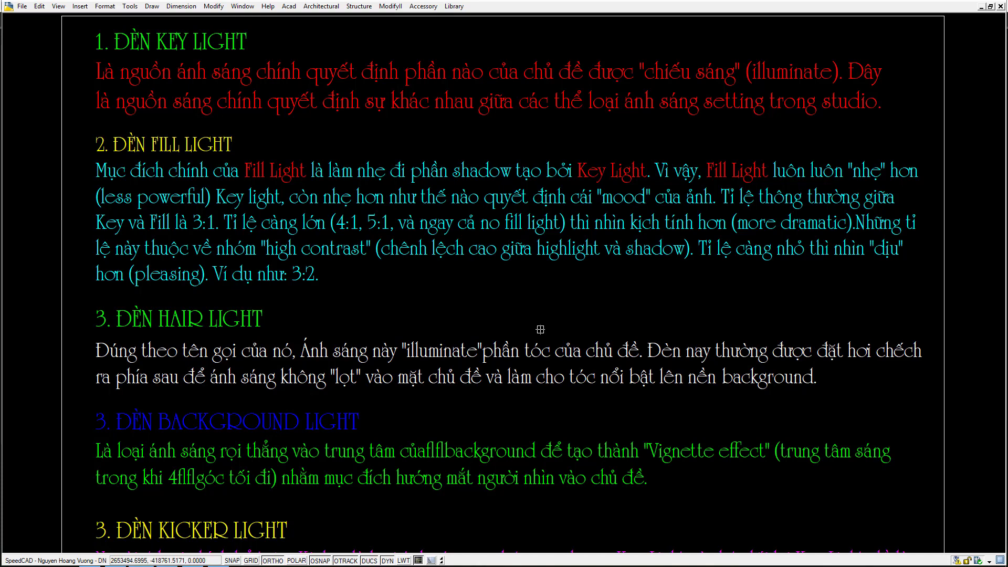
Step: Examine the 45° light placement diagram in the frame below, and return to the full set of light descriptions
{"action": "scroll", "coordinate": [536, 264], "scroll_direction": "down", "scroll_amount": 3}
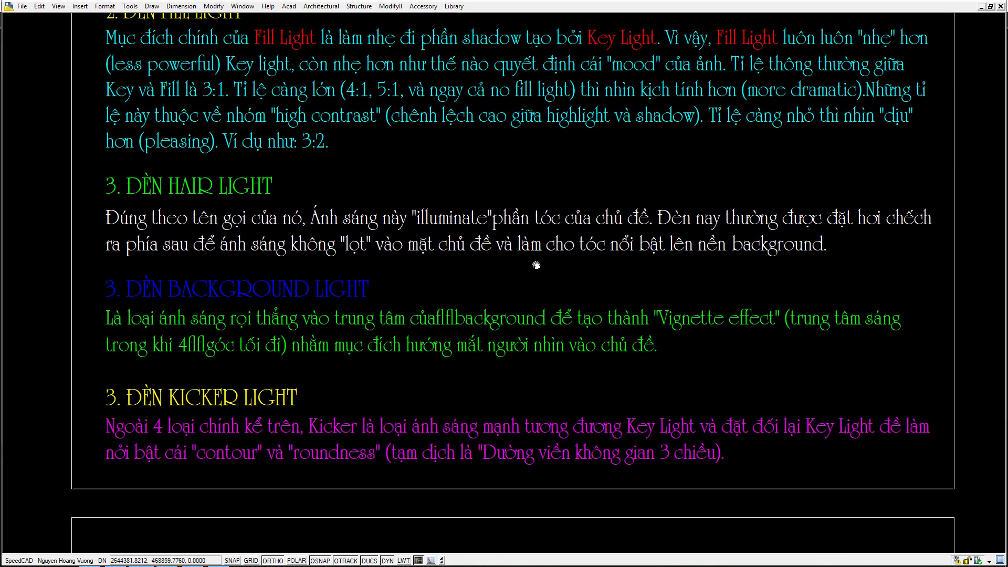
{"action": "scroll", "coordinate": [535, 264], "scroll_direction": "down", "scroll_amount": 5}
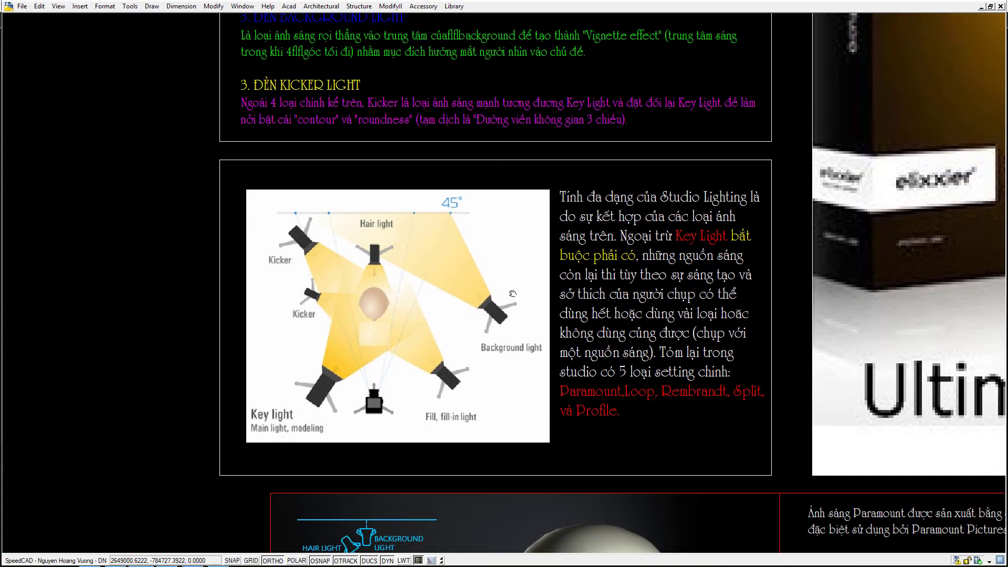
{"action": "scroll", "coordinate": [515, 292], "scroll_direction": "down", "scroll_amount": 4}
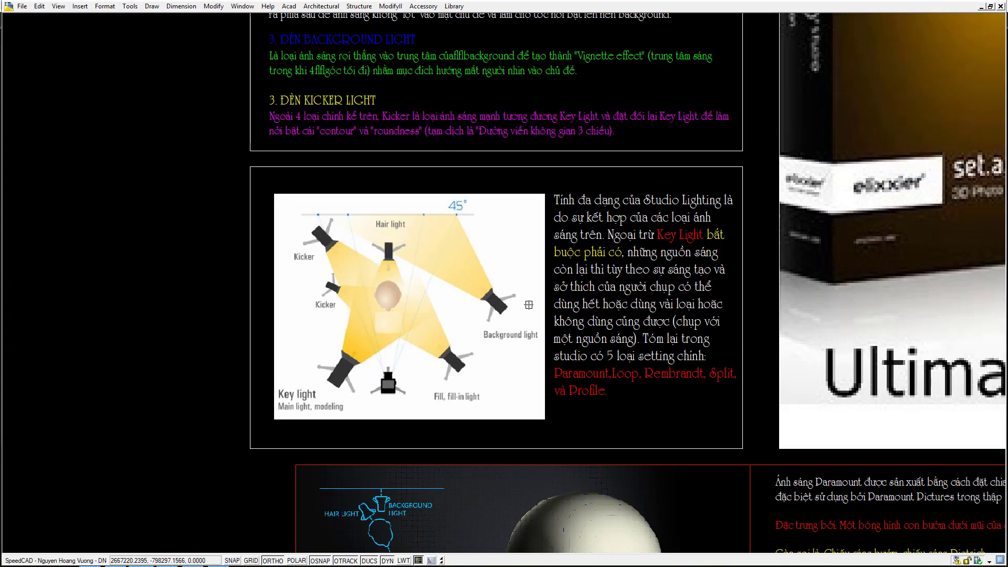
{"action": "scroll", "coordinate": [529, 291], "scroll_direction": "down", "scroll_amount": 2}
{"action": "scroll", "coordinate": [404, 269], "scroll_direction": "up", "scroll_amount": 5}
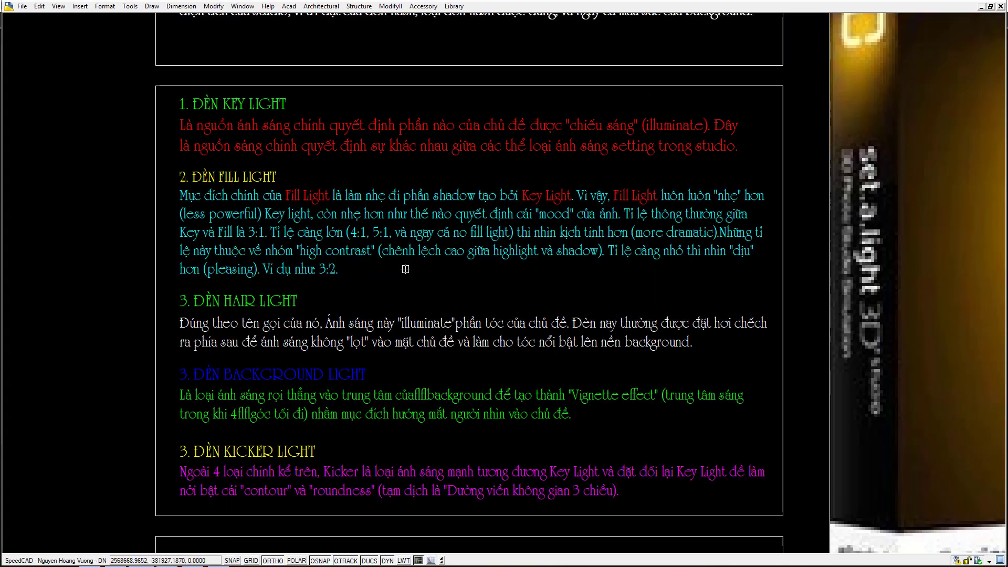
{"action": "middle_click_drag", "start_coordinate": [404, 269], "coordinate": [406, 247]}
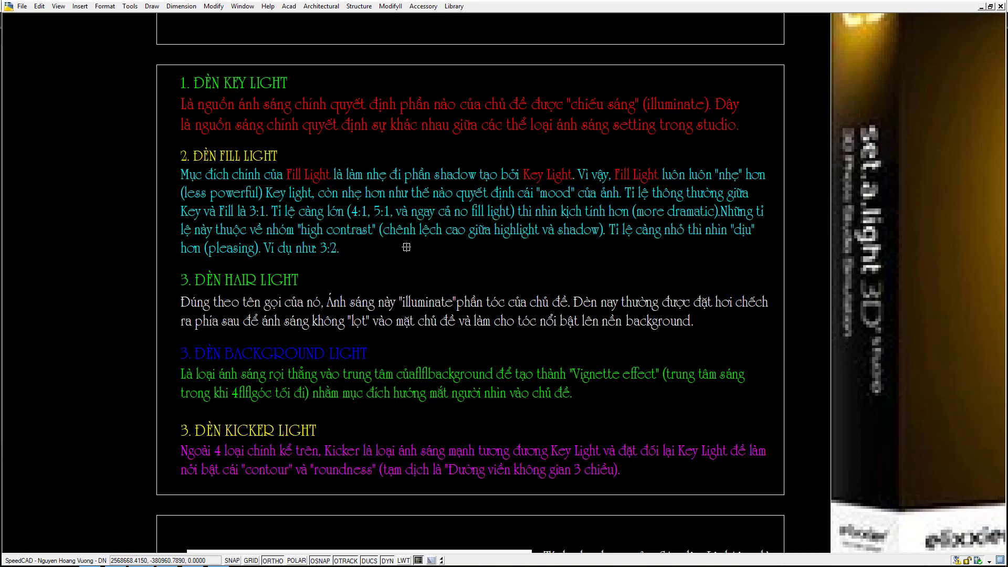
Step: Look over the lesson layout and find the "5 SETUP ĐÈN TRONG STUIO PHỔ BIẾN NHẤT" heading among the lighting setup branches
{"action": "scroll", "coordinate": [463, 231], "scroll_direction": "down", "scroll_amount": 2}
{"action": "scroll", "coordinate": [563, 226], "scroll_direction": "down", "scroll_amount": 3}
{"action": "scroll", "coordinate": [564, 226], "scroll_direction": "up", "scroll_amount": 3}
{"action": "scroll", "coordinate": [563, 225], "scroll_direction": "down", "scroll_amount": 1}
{"action": "scroll", "coordinate": [398, 274], "scroll_direction": "down", "scroll_amount": 2}
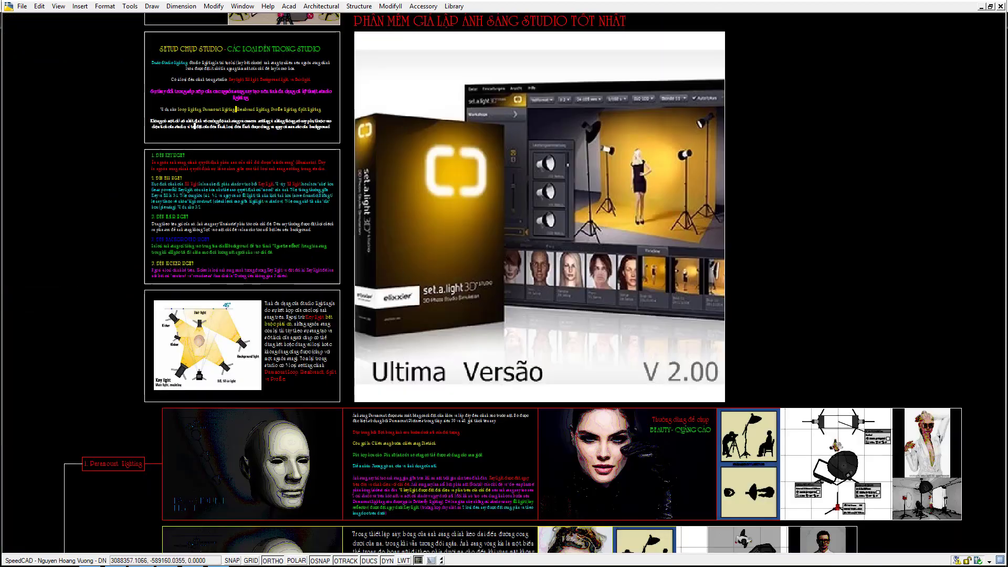
{"action": "scroll", "coordinate": [399, 274], "scroll_direction": "down", "scroll_amount": 1}
{"action": "scroll", "coordinate": [458, 203], "scroll_direction": "up", "scroll_amount": 1}
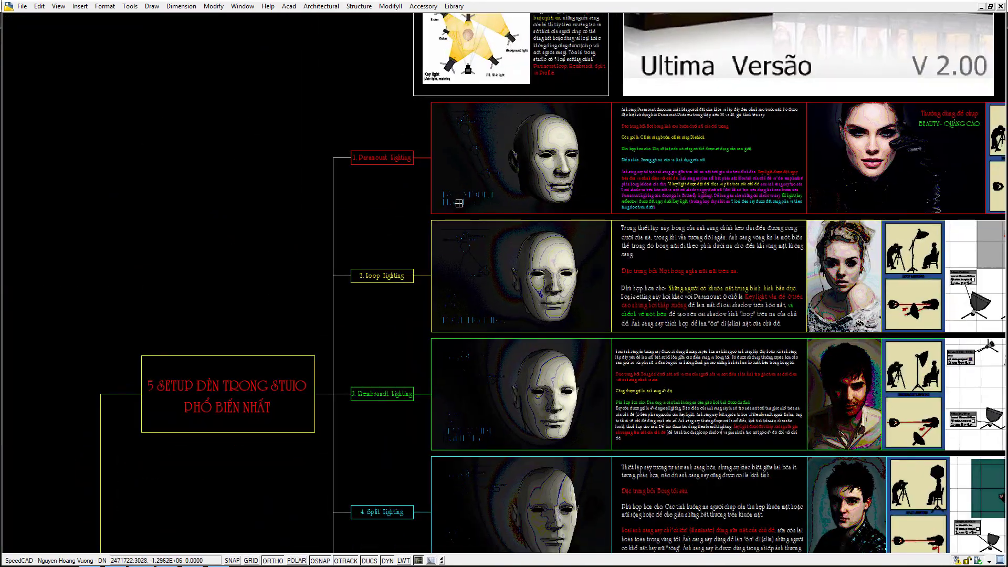
{"action": "mouse_move", "coordinate": [458, 203]}
{"action": "middle_mouse_down"}
{"action": "mouse_move", "coordinate": [495, 196]}
{"action": "mouse_move", "coordinate": [531, 115]}
{"action": "mouse_move", "coordinate": [558, 95]}
{"action": "mouse_move", "coordinate": [630, 108]}
{"action": "mouse_move", "coordinate": [630, 126]}
{"action": "middle_mouse_up"}
{"action": "mouse_move", "coordinate": [513, 191]}
{"action": "middle_mouse_down"}
{"action": "mouse_move", "coordinate": [492, 225]}
{"action": "mouse_move", "coordinate": [554, 243]}
{"action": "mouse_move", "coordinate": [525, 245]}
{"action": "middle_mouse_up"}
{"action": "scroll", "coordinate": [492, 224], "scroll_direction": "up", "scroll_amount": 6}
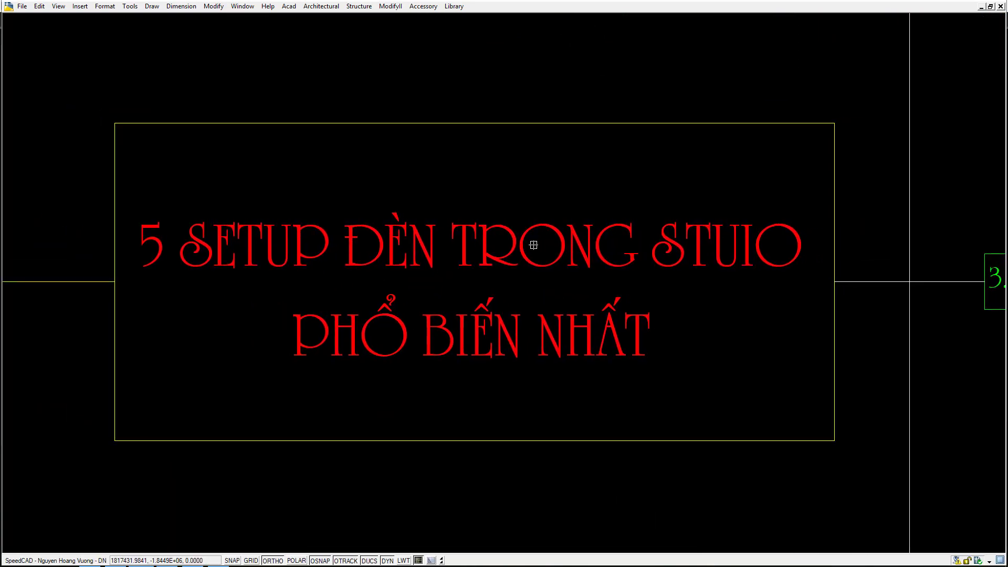
Step: Zoom to a window around the "5 SETUP ĐÈN TRONG STUIO PHỔ BIẾN NHẤT" heading frame
{"action": "type", "text": "m"}
{"action": "key", "text": "Return"}
{"action": "left_click", "coordinate": [97, 114]}
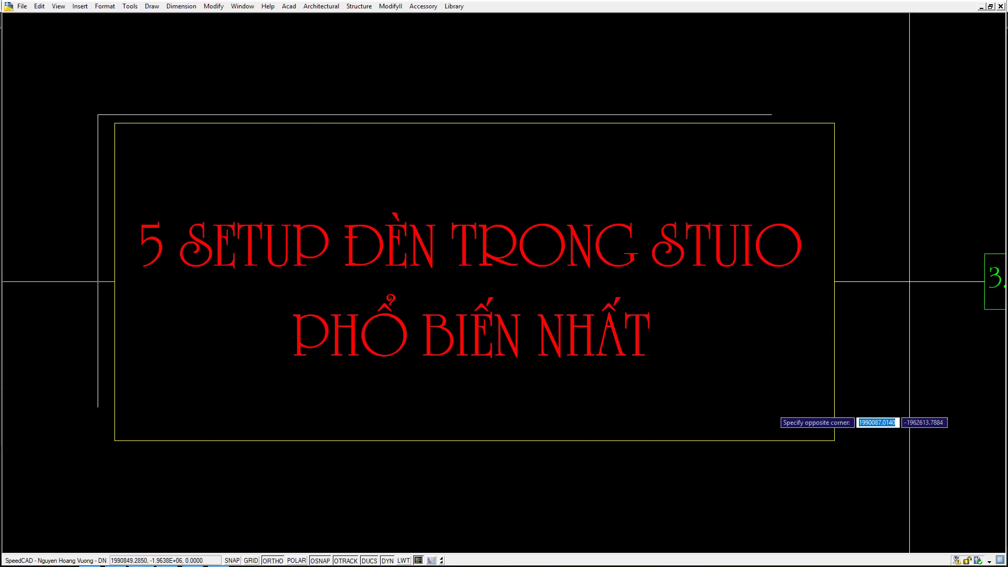
{"action": "left_click", "coordinate": [847, 443]}
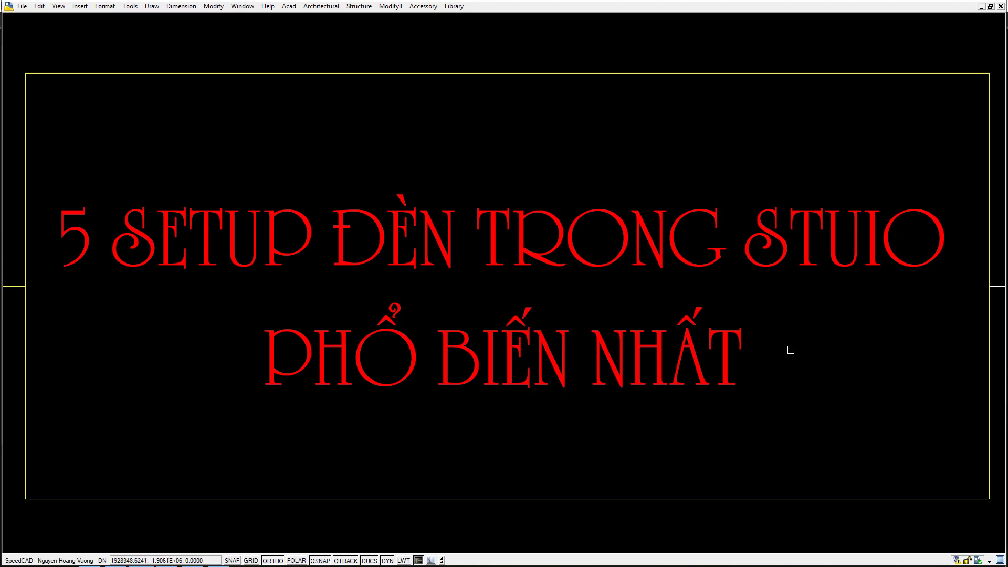
Step: View the branches of the five studio lighting setups, from Paramount lighting down to Profile lighting
{"action": "scroll", "coordinate": [791, 349], "scroll_direction": "down", "scroll_amount": 6}
{"action": "mouse_move", "coordinate": [810, 322]}
{"action": "middle_mouse_down"}
{"action": "mouse_move", "coordinate": [634, 363]}
{"action": "mouse_move", "coordinate": [461, 428]}
{"action": "middle_mouse_up"}
{"action": "scroll", "coordinate": [608, 292], "scroll_direction": "down", "scroll_amount": 2}
{"action": "scroll", "coordinate": [559, 216], "scroll_direction": "up", "scroll_amount": 5}
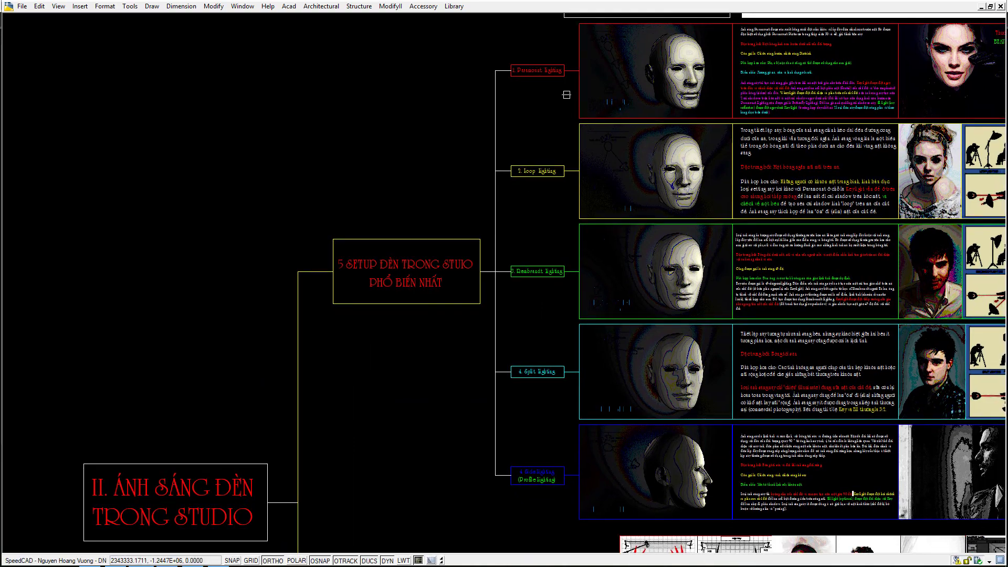
Step: Look through the setup name boxes from Loop Lighting down to Split Lighting and the setup below it
{"action": "scroll", "coordinate": [530, 77], "scroll_direction": "down", "scroll_amount": 2}
{"action": "scroll", "coordinate": [547, 355], "scroll_direction": "up", "scroll_amount": 6}
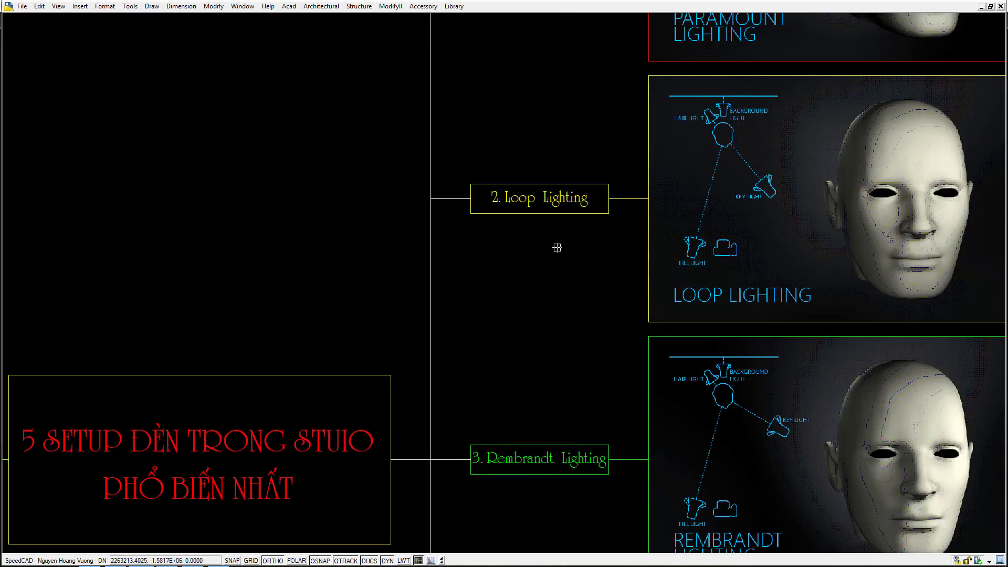
{"action": "middle_click_drag", "start_coordinate": [563, 331], "coordinate": [514, 389]}
{"action": "scroll", "coordinate": [513, 398], "scroll_direction": "down", "scroll_amount": 2}
{"action": "scroll", "coordinate": [504, 320], "scroll_direction": "up", "scroll_amount": 2}
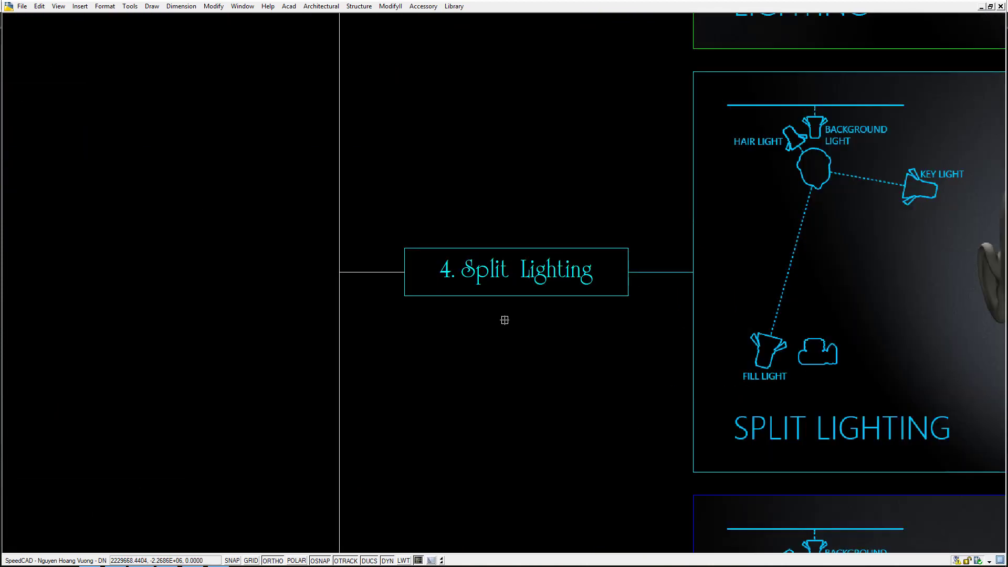
{"action": "middle_click_drag", "start_coordinate": [508, 310], "coordinate": [505, 168]}
{"action": "mouse_move", "coordinate": [503, 347]}
{"action": "middle_mouse_down"}
{"action": "mouse_move", "coordinate": [508, 230]}
{"action": "mouse_move", "coordinate": [504, 368]}
{"action": "middle_mouse_up"}
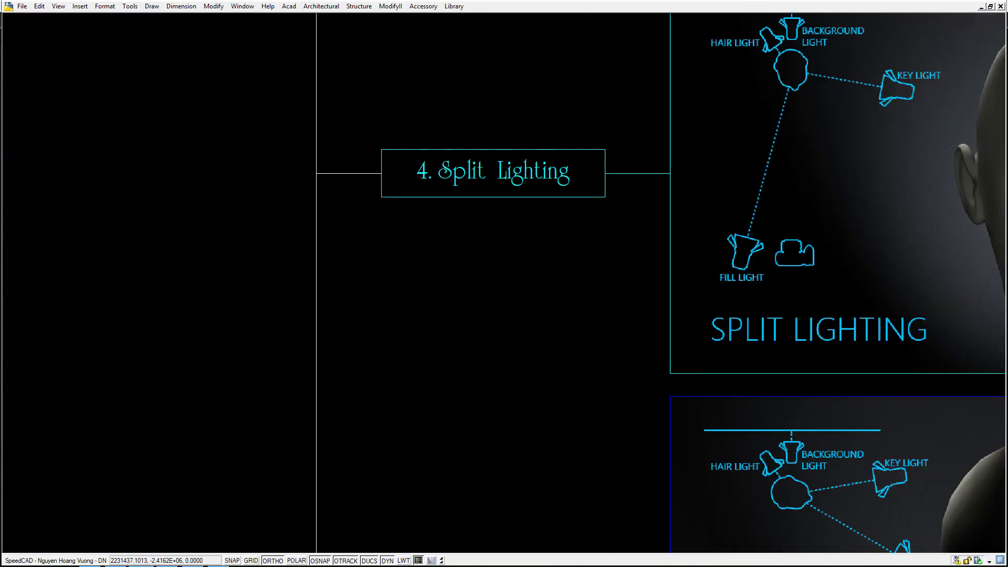
{"action": "scroll", "coordinate": [483, 307], "scroll_direction": "down", "scroll_amount": 3}
{"action": "mouse_move", "coordinate": [483, 307]}
{"action": "middle_mouse_down"}
{"action": "mouse_move", "coordinate": [466, 354]}
{"action": "mouse_move", "coordinate": [465, 427]}
{"action": "middle_mouse_up"}
Step: Go back up to the "1. Paramount Lighting" box at the start of the setup branches
{"action": "middle_click_drag", "start_coordinate": [299, 348], "coordinate": [299, 416]}
{"action": "scroll", "coordinate": [300, 417], "scroll_direction": "up", "scroll_amount": 3}
{"action": "scroll", "coordinate": [299, 416], "scroll_direction": "up", "scroll_amount": 2}
{"action": "scroll", "coordinate": [299, 416], "scroll_direction": "down", "scroll_amount": 1}
{"action": "scroll", "coordinate": [283, 309], "scroll_direction": "up", "scroll_amount": 2}
{"action": "middle_click_drag", "start_coordinate": [283, 308], "coordinate": [405, 293]}
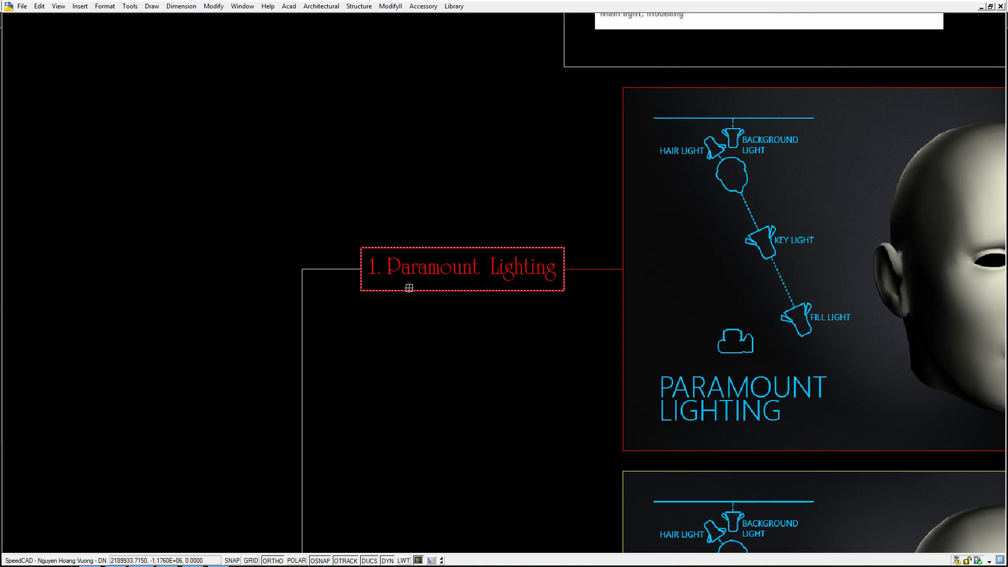
{"action": "middle_click_drag", "start_coordinate": [493, 326], "coordinate": [541, 175]}
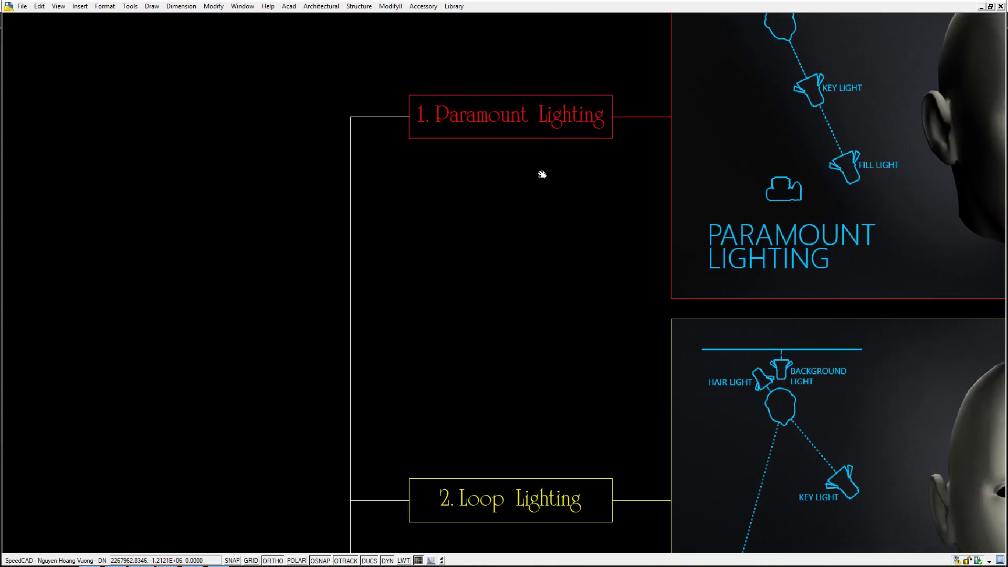
Step: View the "5 SETUP ĐÈN TRONG STUIO PHỔ BIẾN NHẤT" heading frame up close
{"action": "scroll", "coordinate": [541, 175], "scroll_direction": "down", "scroll_amount": 2}
{"action": "scroll", "coordinate": [336, 455], "scroll_direction": "up", "scroll_amount": 3}
{"action": "middle_click_drag", "start_coordinate": [377, 411], "coordinate": [398, 379]}
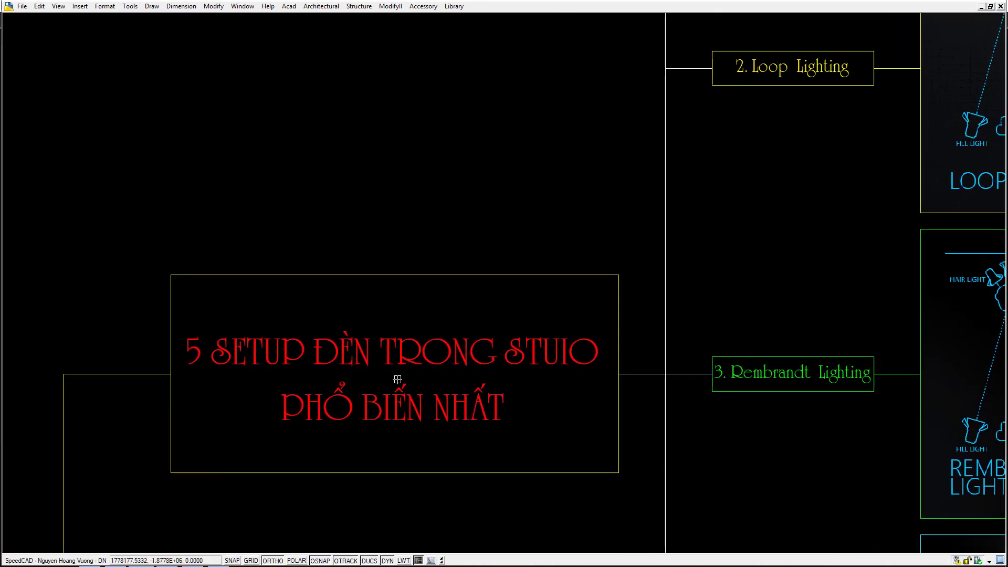
{"action": "middle_click_drag", "start_coordinate": [529, 284], "coordinate": [601, 237]}
{"action": "scroll", "coordinate": [535, 246], "scroll_direction": "up", "scroll_amount": 2}
{"action": "scroll", "coordinate": [601, 203], "scroll_direction": "up", "scroll_amount": 2}
{"action": "scroll", "coordinate": [607, 184], "scroll_direction": "down", "scroll_amount": 2}
{"action": "scroll", "coordinate": [609, 195], "scroll_direction": "up", "scroll_amount": 2}
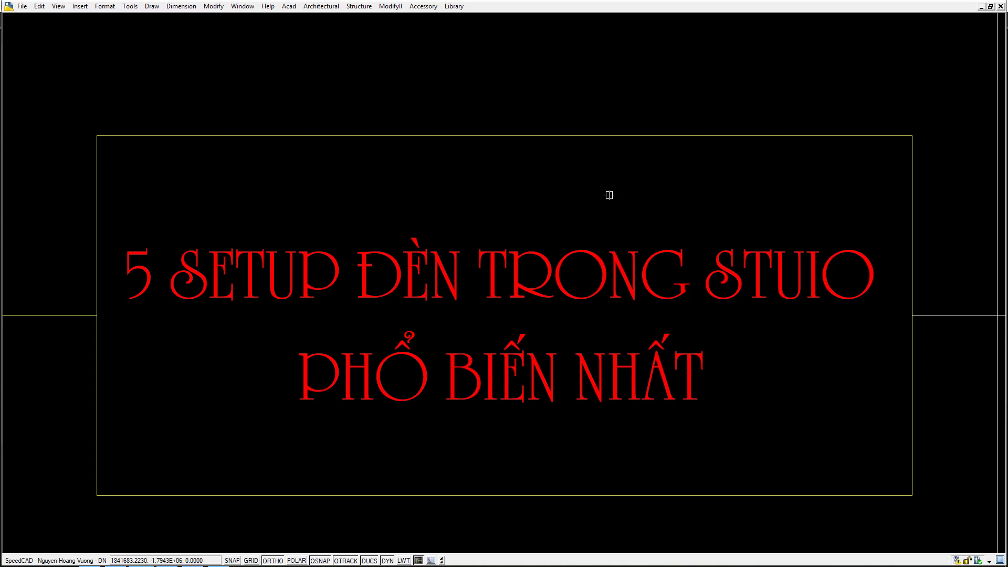
{"action": "mouse_move", "coordinate": [621, 250]}
{"action": "middle_mouse_down"}
{"action": "mouse_move", "coordinate": [608, 247]}
{"action": "mouse_move", "coordinate": [615, 234]}
{"action": "mouse_move", "coordinate": [629, 241]}
{"action": "middle_mouse_up"}
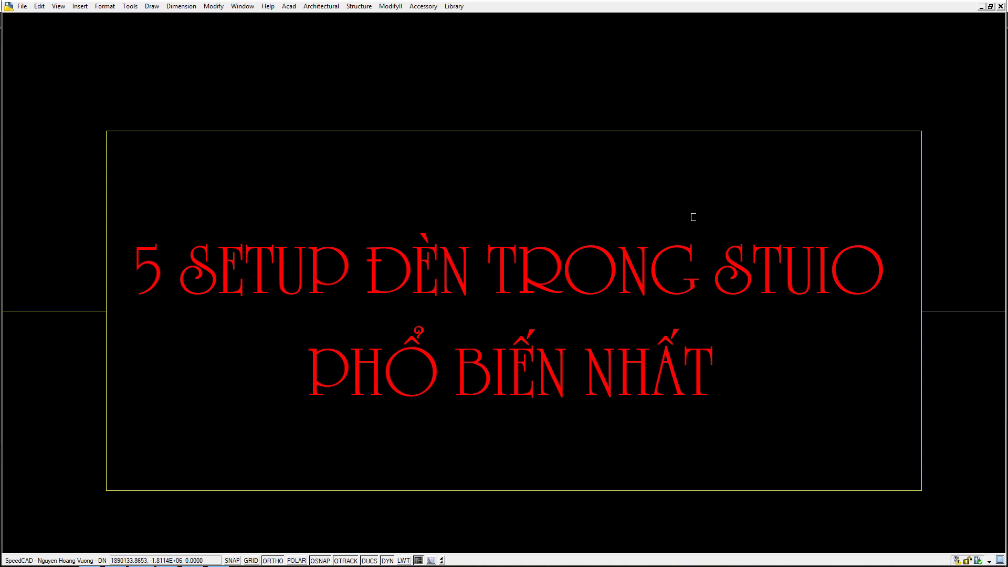
{"action": "middle_click_drag", "start_coordinate": [699, 216], "coordinate": [678, 216]}
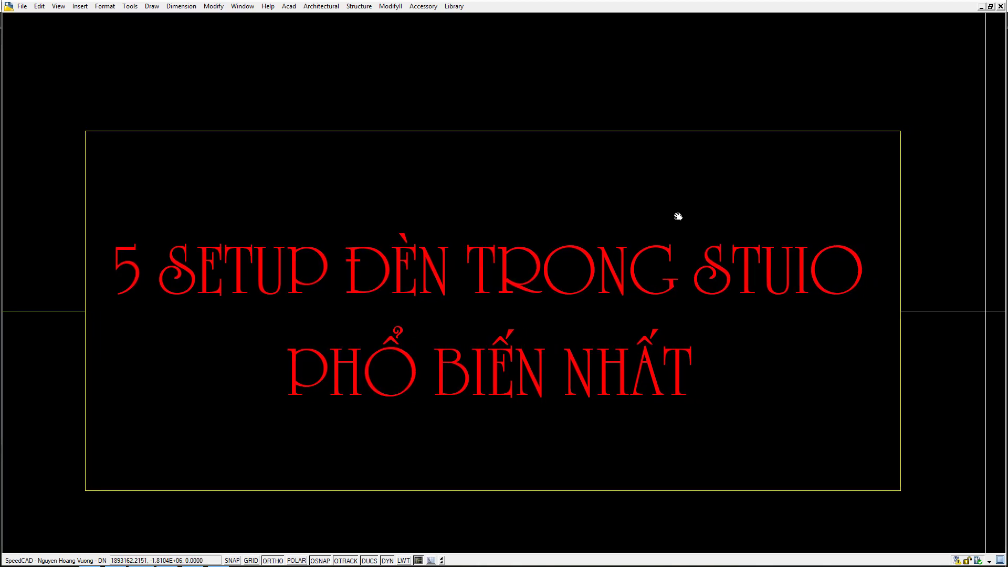
Step: View the "1. Paramount Lighting" label, and look over the illustrated rows of the Paramount, Loop, Rembrandt and Split setups
{"action": "middle_click_drag", "start_coordinate": [699, 250], "coordinate": [333, 272]}
{"action": "scroll", "coordinate": [560, 142], "scroll_direction": "down", "scroll_amount": 3}
{"action": "mouse_move", "coordinate": [561, 142]}
{"action": "middle_mouse_down"}
{"action": "mouse_move", "coordinate": [412, 270]}
{"action": "mouse_move", "coordinate": [417, 282]}
{"action": "middle_mouse_up"}
{"action": "scroll", "coordinate": [351, 214], "scroll_direction": "up", "scroll_amount": 5}
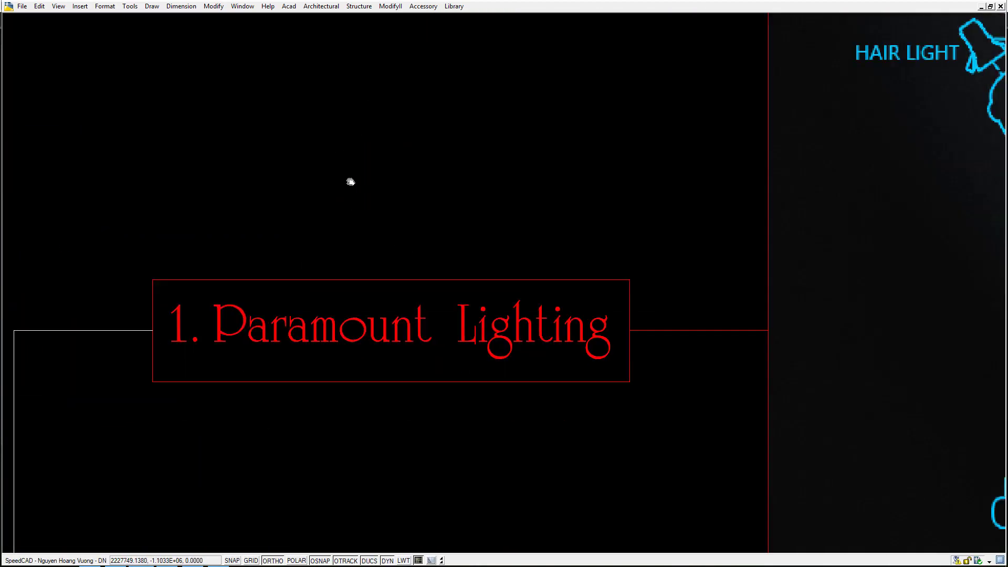
{"action": "scroll", "coordinate": [348, 175], "scroll_direction": "down", "scroll_amount": 5}
{"action": "mouse_move", "coordinate": [656, 188]}
{"action": "middle_mouse_down"}
{"action": "mouse_move", "coordinate": [341, 262]}
{"action": "mouse_move", "coordinate": [397, 216]}
{"action": "middle_mouse_up"}
{"action": "scroll", "coordinate": [508, 190], "scroll_direction": "down", "scroll_amount": 2}
{"action": "middle_click_drag", "start_coordinate": [507, 190], "coordinate": [346, 148]}
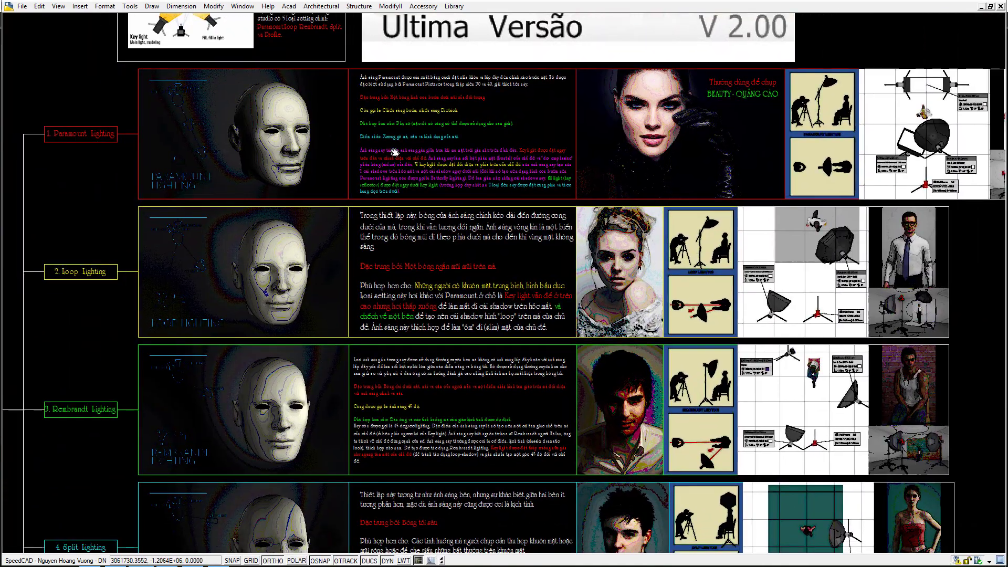
{"action": "scroll", "coordinate": [396, 151], "scroll_direction": "up", "scroll_amount": 3}
{"action": "scroll", "coordinate": [357, 133], "scroll_direction": "down", "scroll_amount": 4}
{"action": "scroll", "coordinate": [366, 141], "scroll_direction": "up", "scroll_amount": 2}
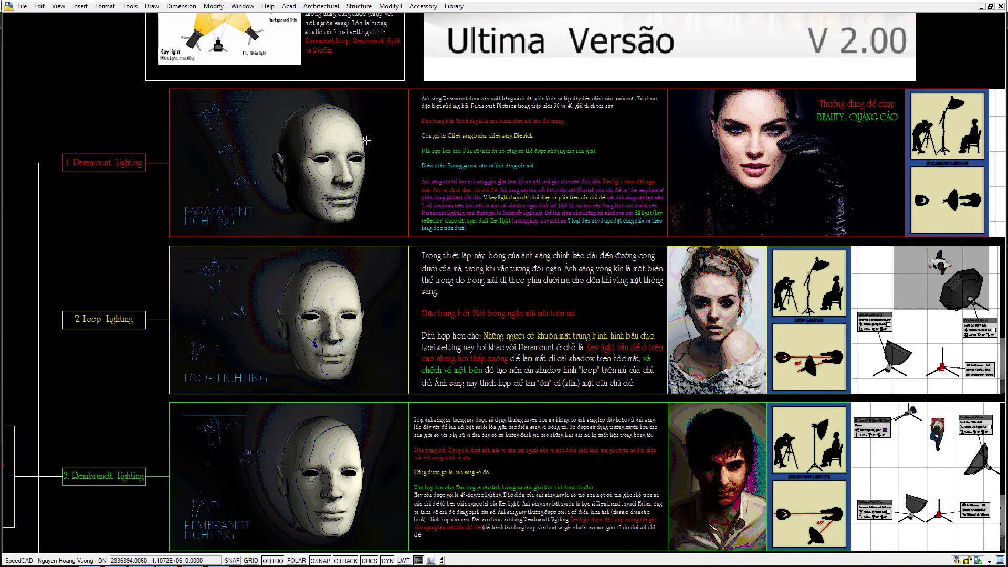
Step: Examine the Paramount Lighting diagram with its mannequin head and the beginning of the adjoining description
{"action": "scroll", "coordinate": [367, 140], "scroll_direction": "up", "scroll_amount": 2}
{"action": "scroll", "coordinate": [315, 159], "scroll_direction": "up", "scroll_amount": 1}
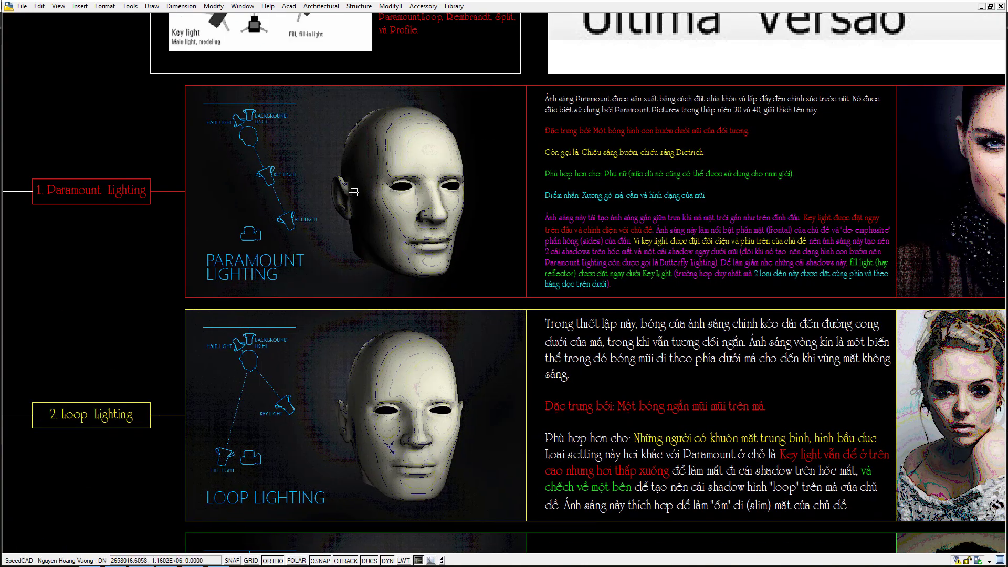
{"action": "scroll", "coordinate": [353, 192], "scroll_direction": "up", "scroll_amount": 4}
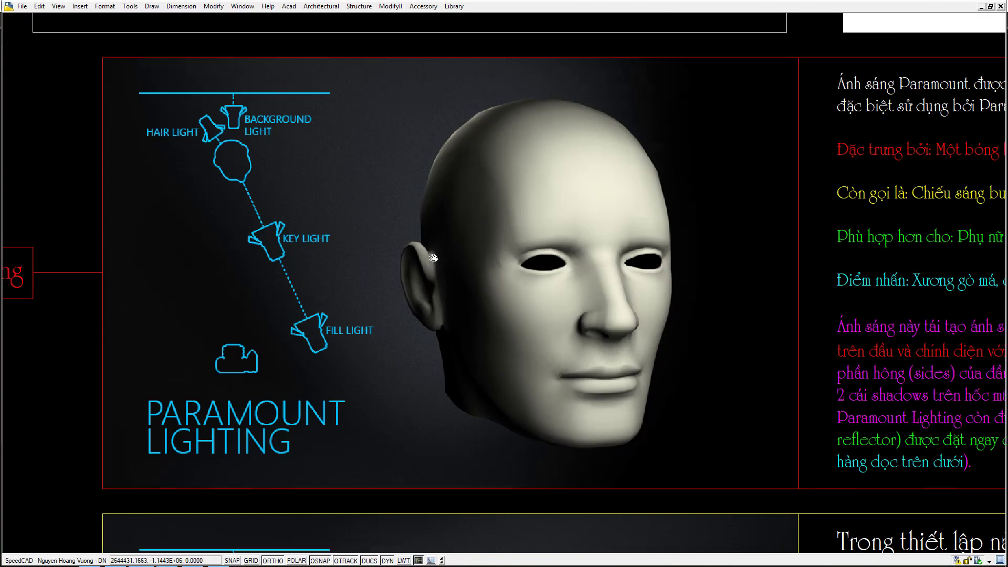
{"action": "middle_click_drag", "start_coordinate": [433, 258], "coordinate": [434, 257]}
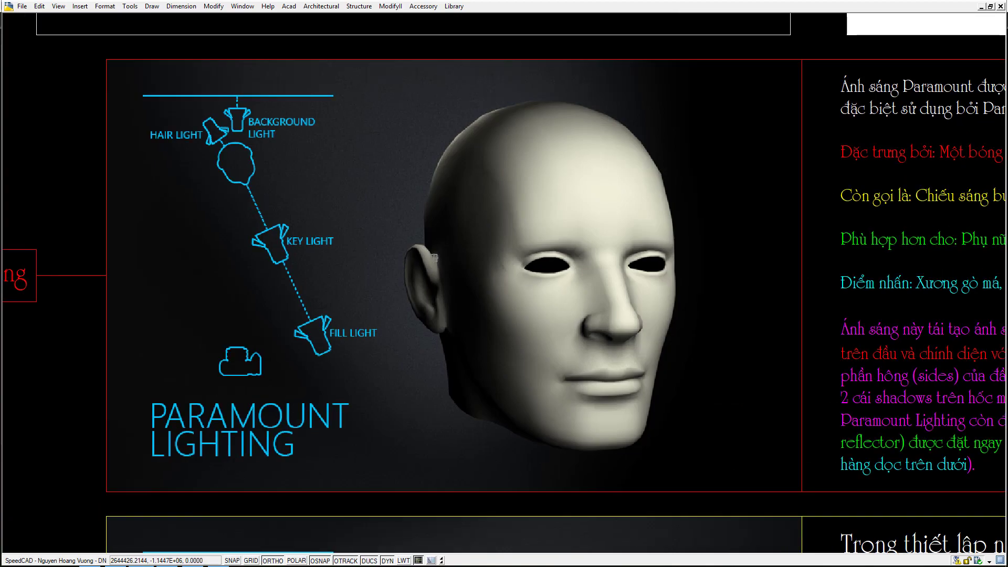
{"action": "scroll", "coordinate": [434, 258], "scroll_direction": "down", "scroll_amount": 4}
{"action": "scroll", "coordinate": [435, 257], "scroll_direction": "up", "scroll_amount": 3}
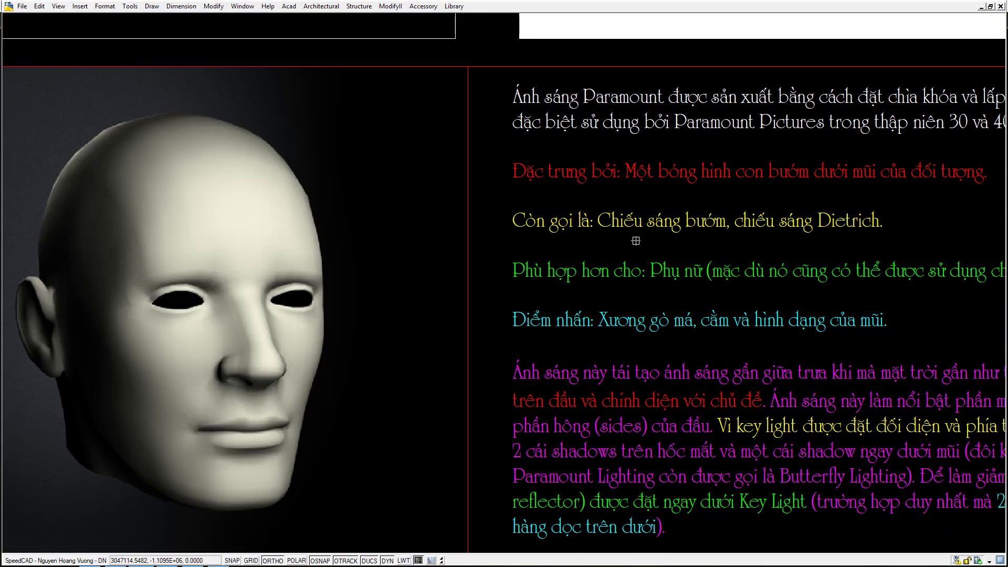
Step: Examine the rest of the Paramount row: the beauty portrait, the silhouette diagrams, the top-view light plan and the rendered example
{"action": "scroll", "coordinate": [428, 239], "scroll_direction": "down", "scroll_amount": 3}
{"action": "middle_click_drag", "start_coordinate": [429, 239], "coordinate": [192, 244]}
{"action": "scroll", "coordinate": [651, 247], "scroll_direction": "up", "scroll_amount": 3}
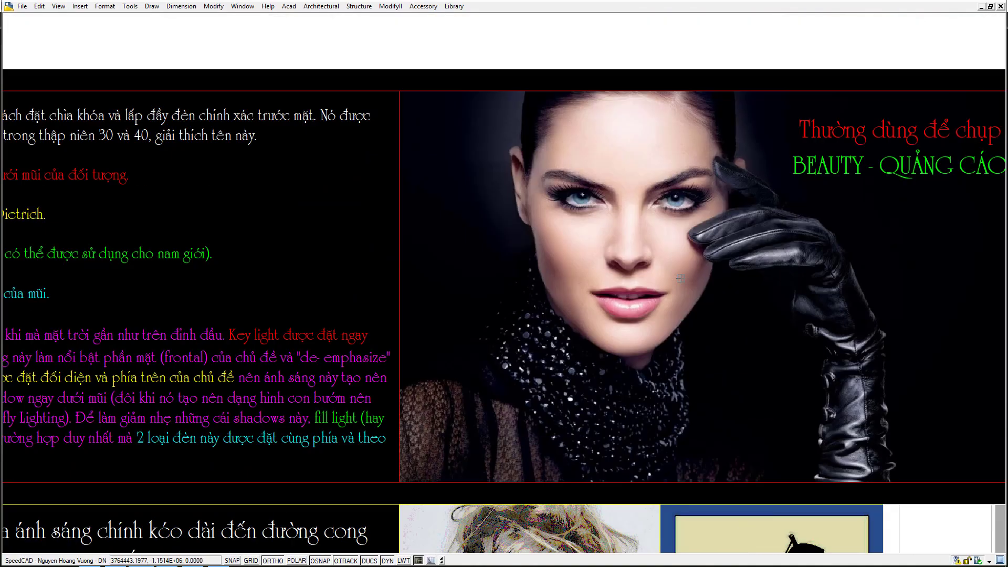
{"action": "middle_click_drag", "start_coordinate": [648, 289], "coordinate": [510, 296]}
{"action": "middle_click_drag", "start_coordinate": [622, 280], "coordinate": [396, 267]}
{"action": "middle_click_drag", "start_coordinate": [667, 272], "coordinate": [235, 293]}
{"action": "middle_click_drag", "start_coordinate": [729, 241], "coordinate": [483, 267]}
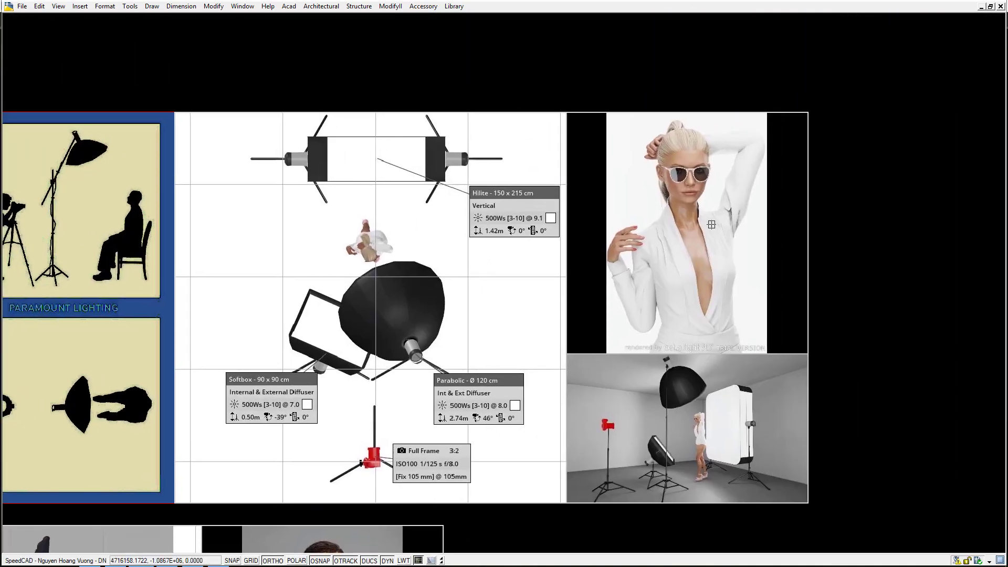
Step: View the studio scene in set.a.light 3D and return to the Paramount beauty portrait in the lesson drawing
{"action": "scroll", "coordinate": [711, 225], "scroll_direction": "down", "scroll_amount": 2}
{"action": "middle_click_drag", "start_coordinate": [410, 265], "coordinate": [634, 268]}
{"action": "scroll", "coordinate": [634, 267], "scroll_direction": "up", "scroll_amount": 1}
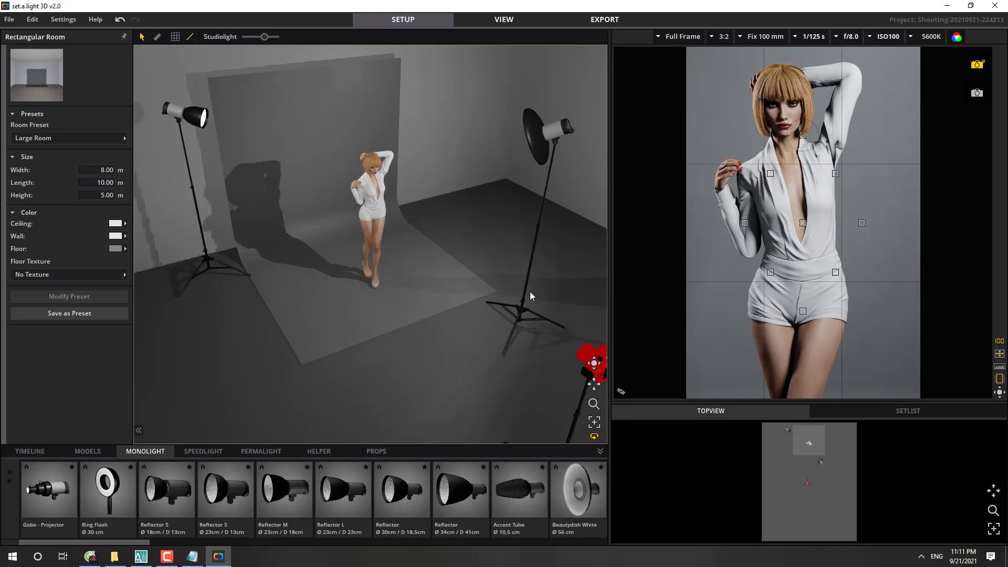
{"action": "left_click", "coordinate": [530, 292]}
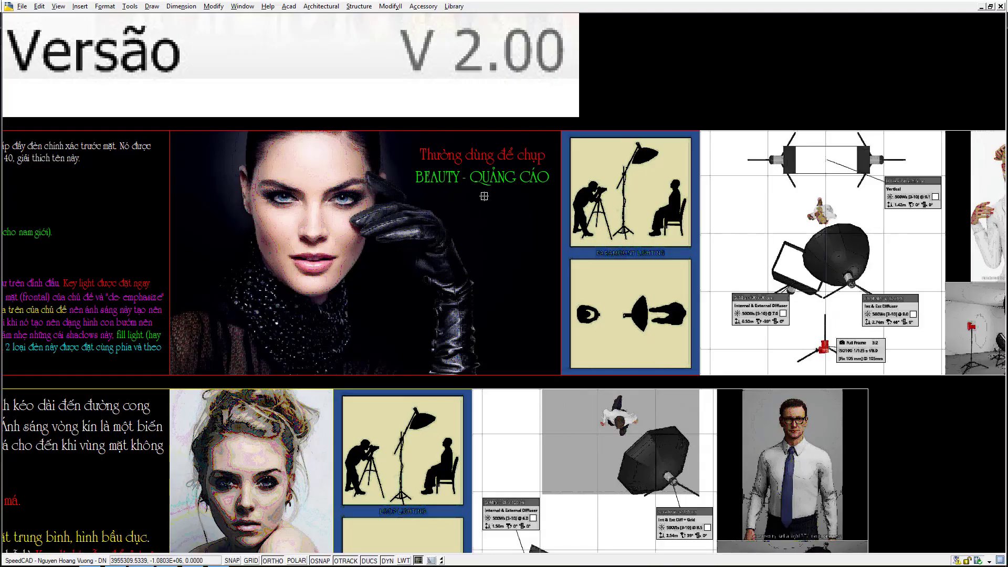
Step: Return to the Paramount Lighting diagram and study the shadows on the mannequin head
{"action": "scroll", "coordinate": [484, 196], "scroll_direction": "down", "scroll_amount": 2}
{"action": "middle_click_drag", "start_coordinate": [158, 286], "coordinate": [388, 257]}
{"action": "scroll", "coordinate": [468, 292], "scroll_direction": "up", "scroll_amount": 2}
{"action": "scroll", "coordinate": [469, 292], "scroll_direction": "up", "scroll_amount": 2}
{"action": "scroll", "coordinate": [418, 234], "scroll_direction": "up", "scroll_amount": 2}
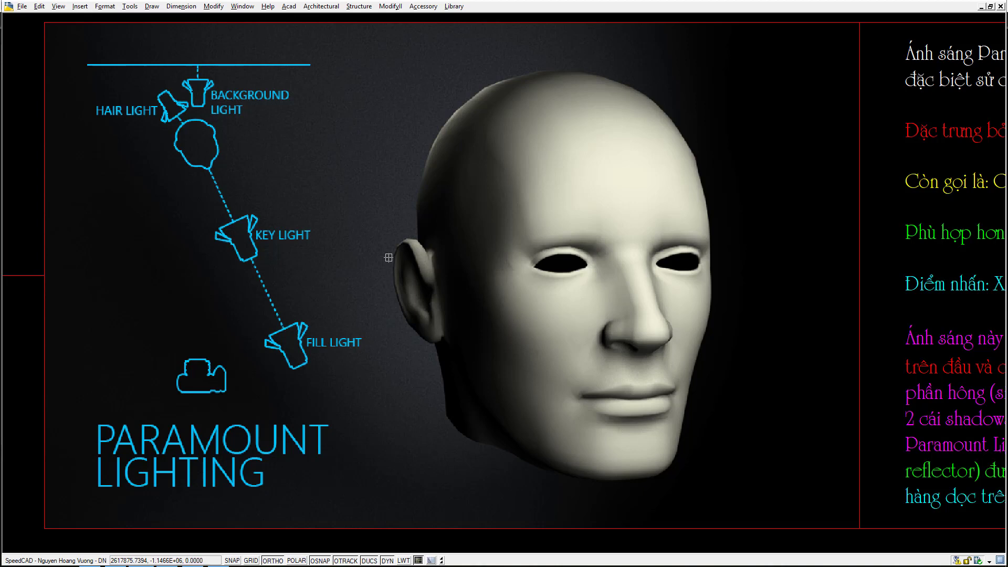
{"action": "scroll", "coordinate": [354, 277], "scroll_direction": "down", "scroll_amount": 1}
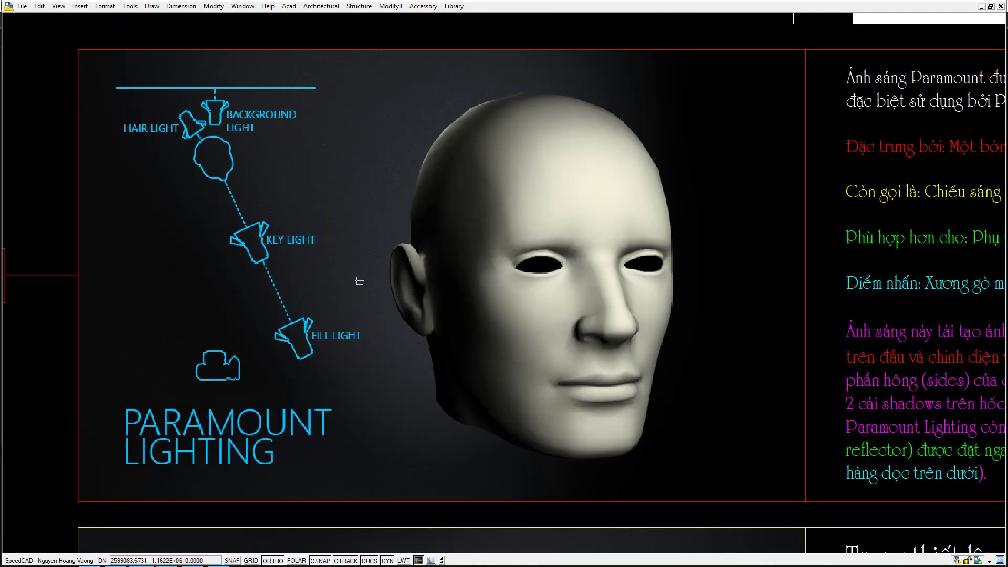
{"action": "mouse_move", "coordinate": [360, 291]}
{"action": "middle_mouse_down"}
{"action": "mouse_move", "coordinate": [356, 318]}
{"action": "mouse_move", "coordinate": [337, 272]}
{"action": "middle_mouse_up"}
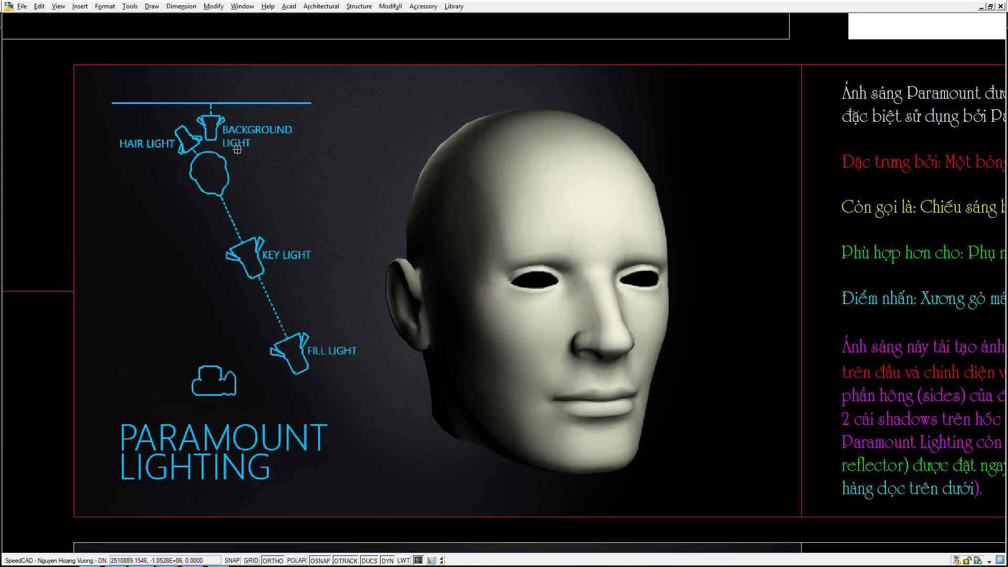
Step: Examine the positions of the hair, background, key and fill lights and the camera in the Paramount diagram
{"action": "scroll", "coordinate": [213, 117], "scroll_direction": "up", "scroll_amount": 3}
{"action": "middle_click_drag", "start_coordinate": [110, 185], "coordinate": [221, 181]}
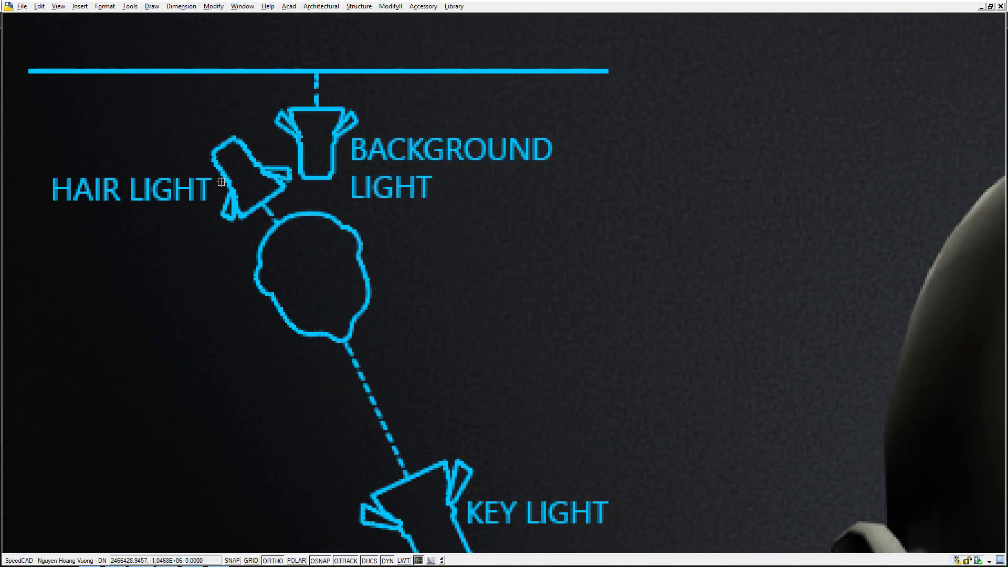
{"action": "scroll", "coordinate": [301, 264], "scroll_direction": "down", "scroll_amount": 2}
{"action": "scroll", "coordinate": [300, 264], "scroll_direction": "down", "scroll_amount": 2}
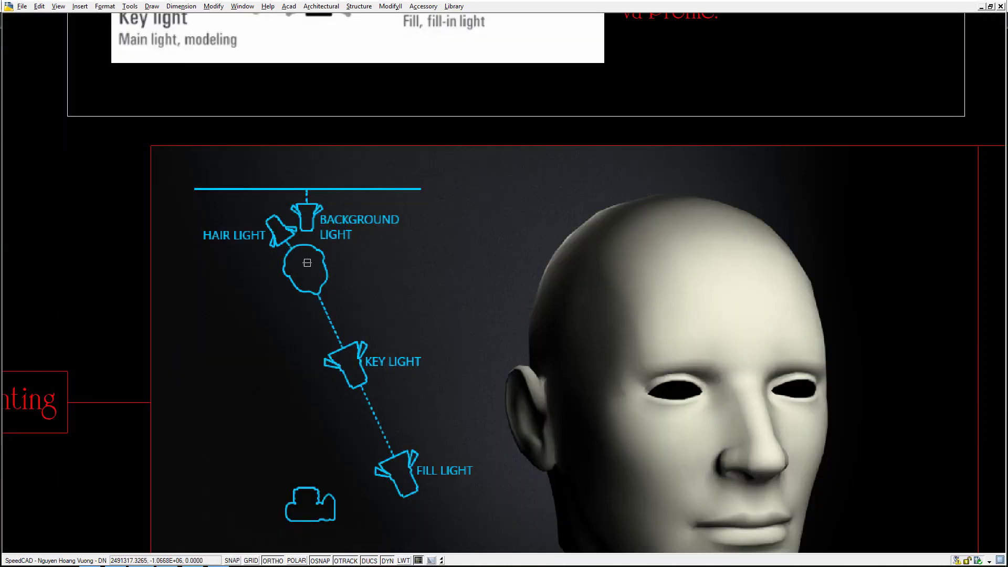
{"action": "scroll", "coordinate": [321, 250], "scroll_direction": "up", "scroll_amount": 2}
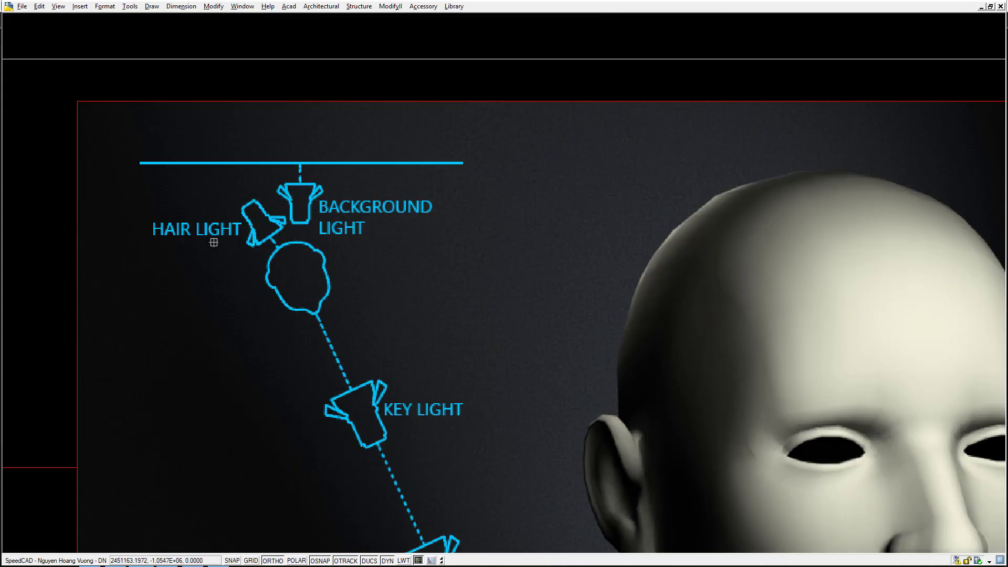
{"action": "middle_click_drag", "start_coordinate": [336, 340], "coordinate": [316, 173]}
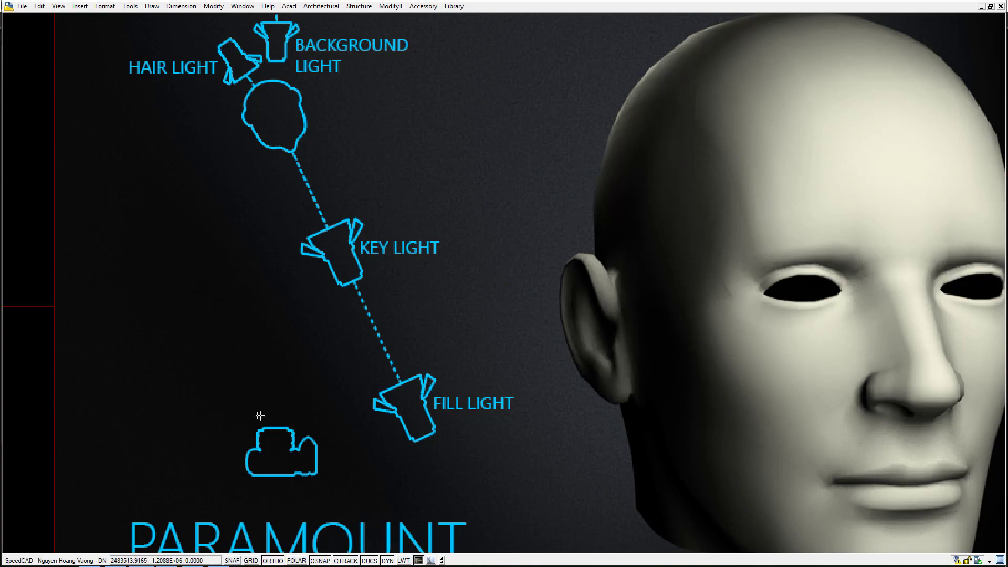
{"action": "scroll", "coordinate": [259, 416], "scroll_direction": "down", "scroll_amount": 2}
{"action": "scroll", "coordinate": [259, 435], "scroll_direction": "up", "scroll_amount": 2}
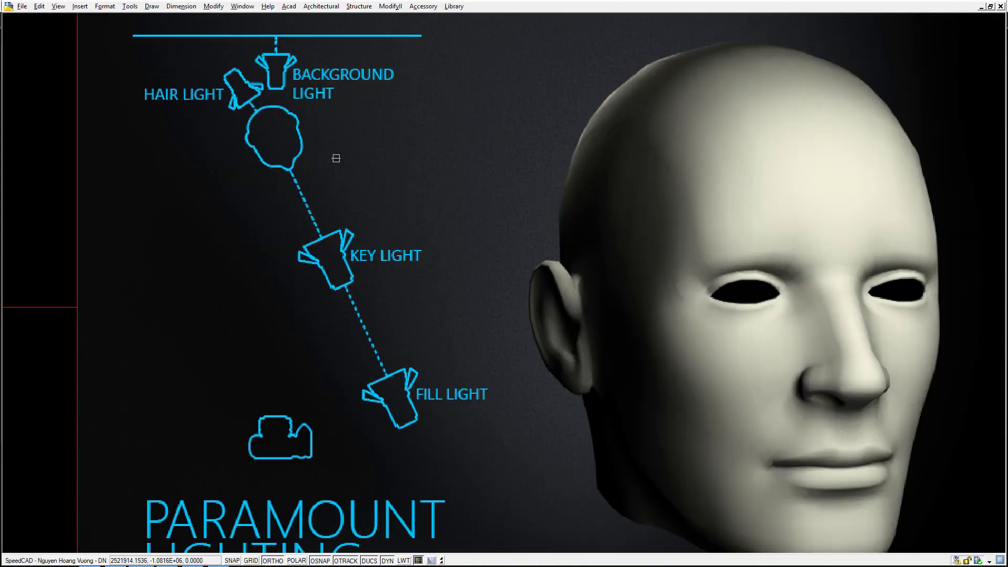
Step: Zoom to a window around the Paramount lighting description text and read it through to the last line
{"action": "scroll", "coordinate": [361, 173], "scroll_direction": "down", "scroll_amount": 3}
{"action": "scroll", "coordinate": [644, 509], "scroll_direction": "up", "scroll_amount": 4}
{"action": "scroll", "coordinate": [444, 121], "scroll_direction": "down", "scroll_amount": 3}
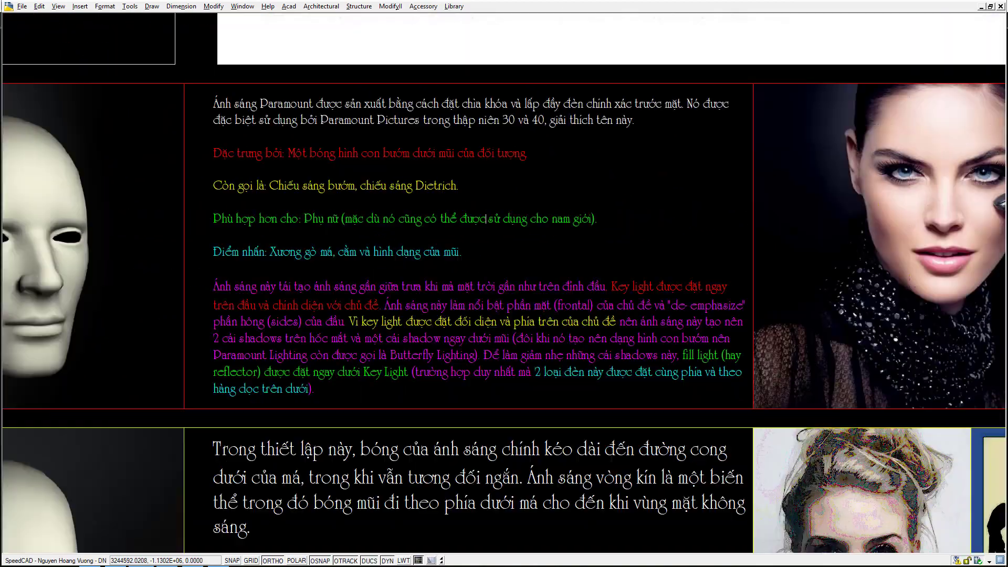
{"action": "scroll", "coordinate": [512, 220], "scroll_direction": "up", "scroll_amount": 4}
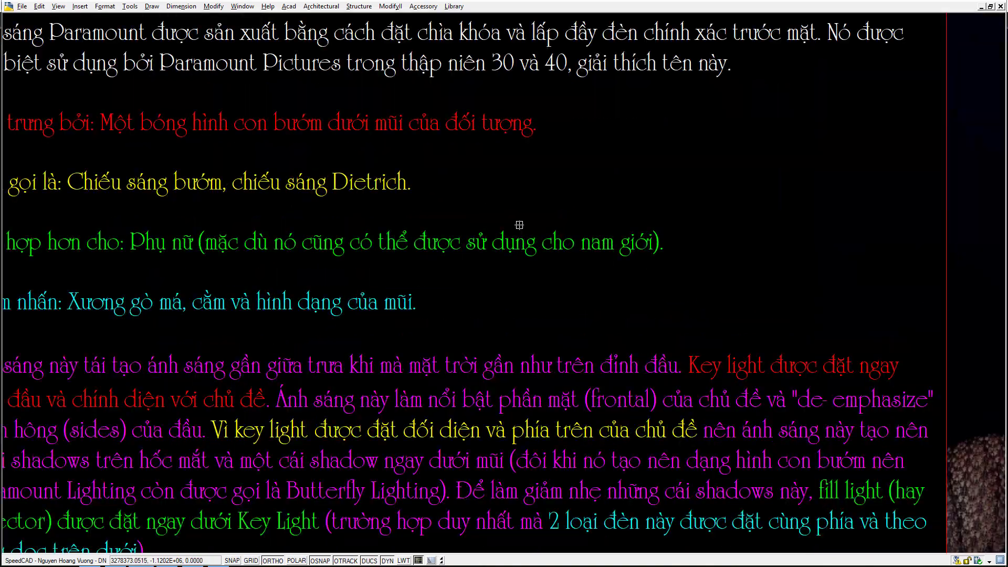
{"action": "scroll", "coordinate": [518, 225], "scroll_direction": "down", "scroll_amount": 3}
{"action": "scroll", "coordinate": [519, 225], "scroll_direction": "up", "scroll_amount": 3}
{"action": "middle_click_drag", "start_coordinate": [519, 225], "coordinate": [522, 237]}
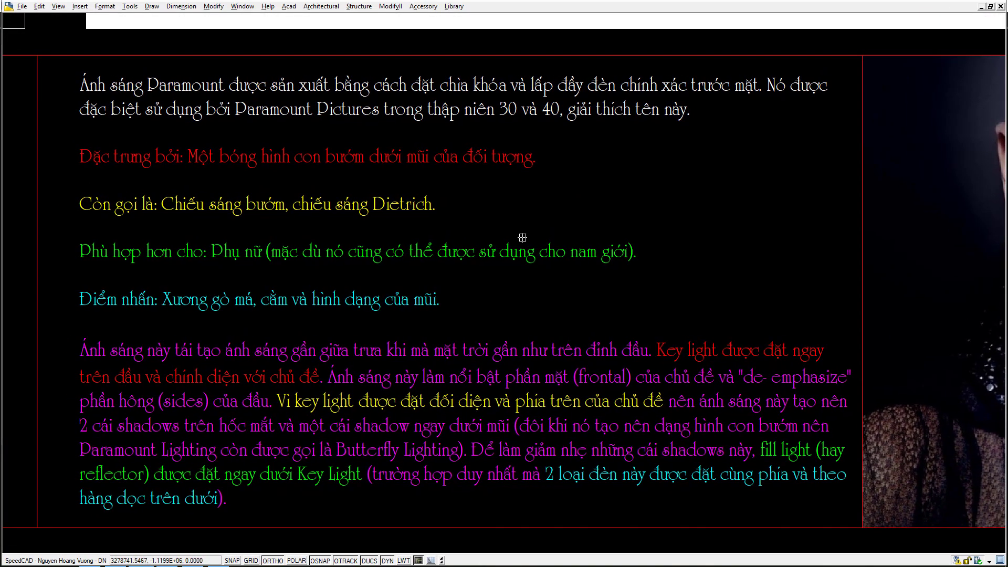
{"action": "type", "text": "z"}
{"action": "key", "text": "Return"}
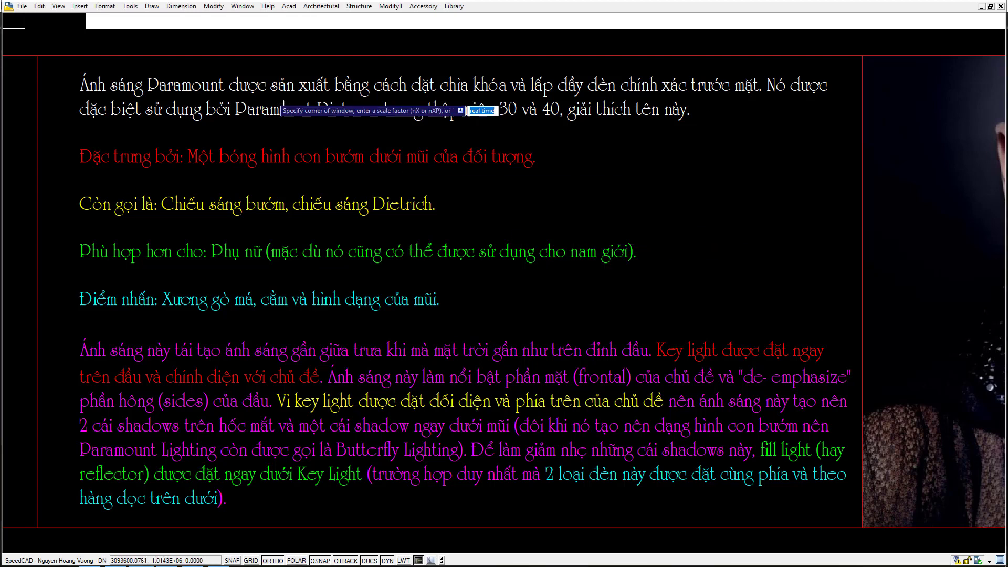
{"action": "left_click", "coordinate": [40, 60]}
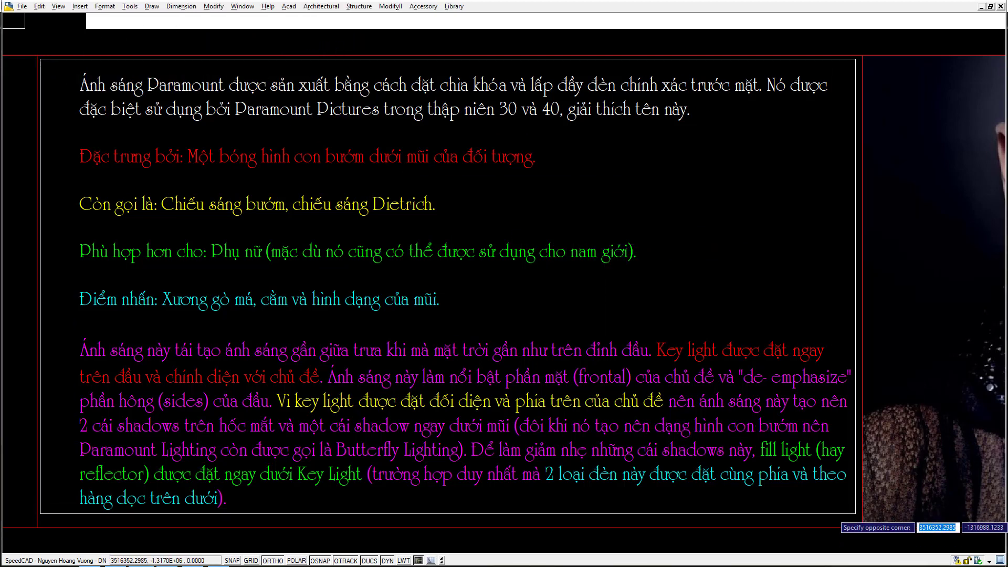
{"action": "left_click", "coordinate": [858, 517]}
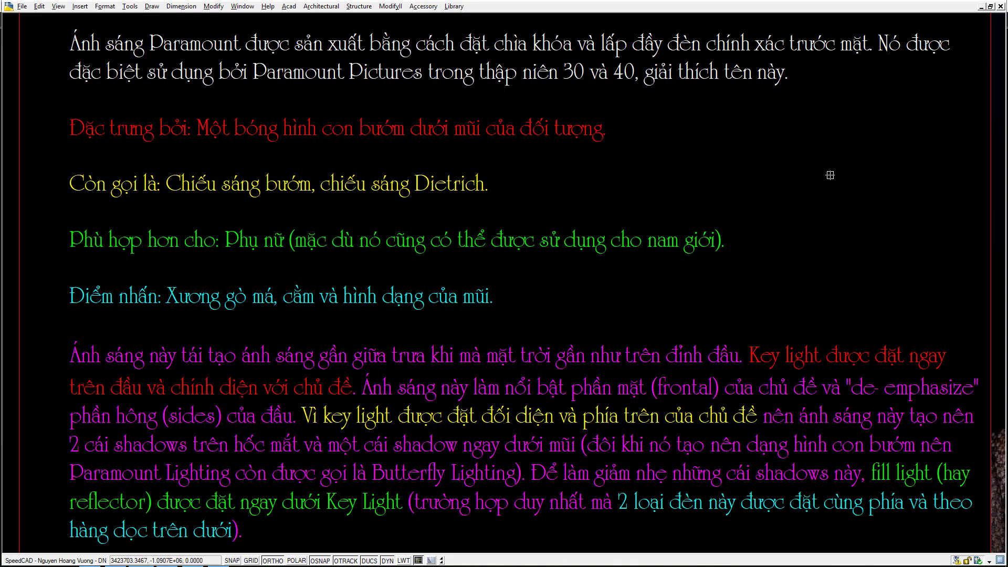
{"action": "middle_click_drag", "start_coordinate": [814, 203], "coordinate": [785, 160]}
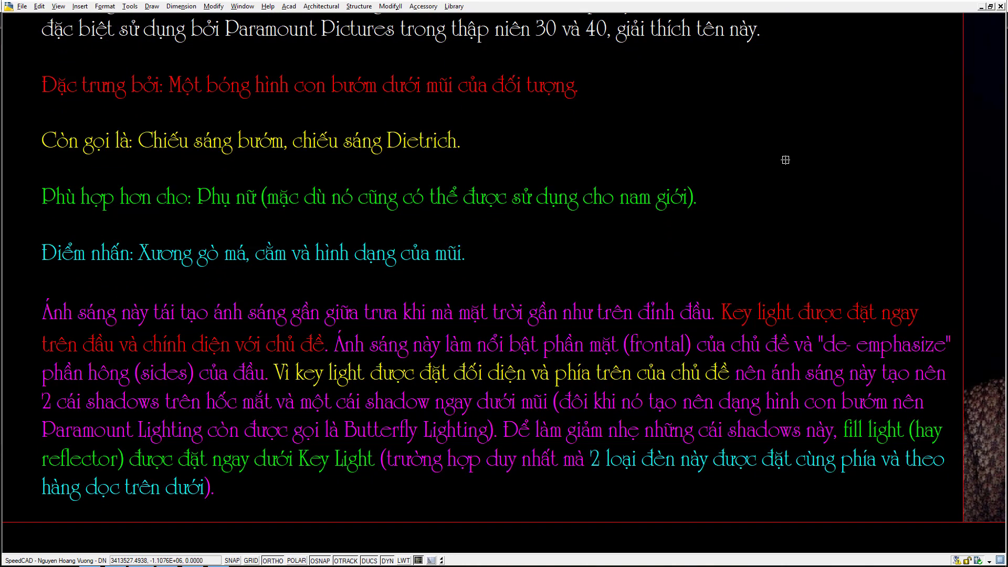
Step: Read the last paragraph of the Paramount lighting description on key light and fill light placement
{"action": "middle_click_drag", "start_coordinate": [785, 160], "coordinate": [791, 169]}
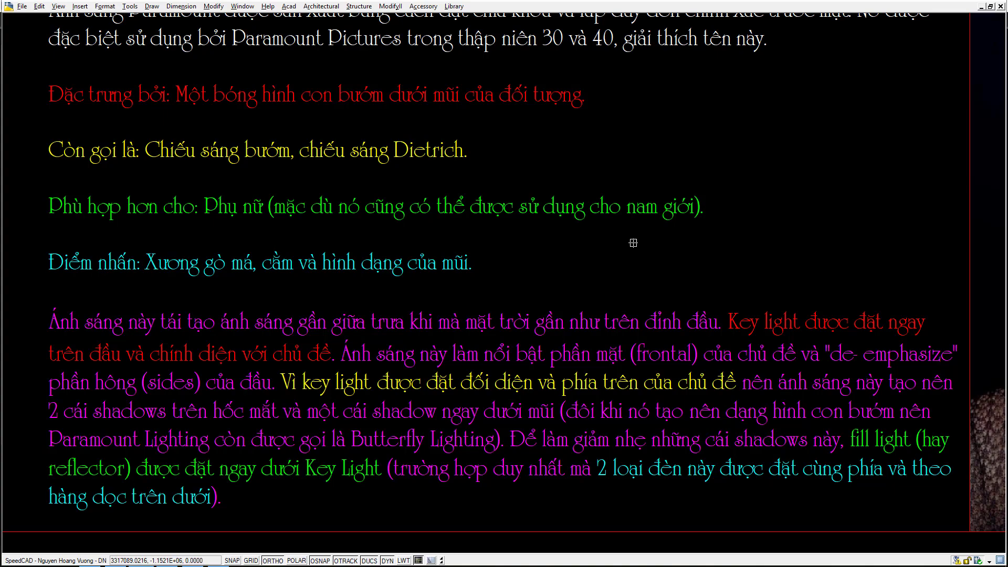
{"action": "key", "text": "ctrl+a"}
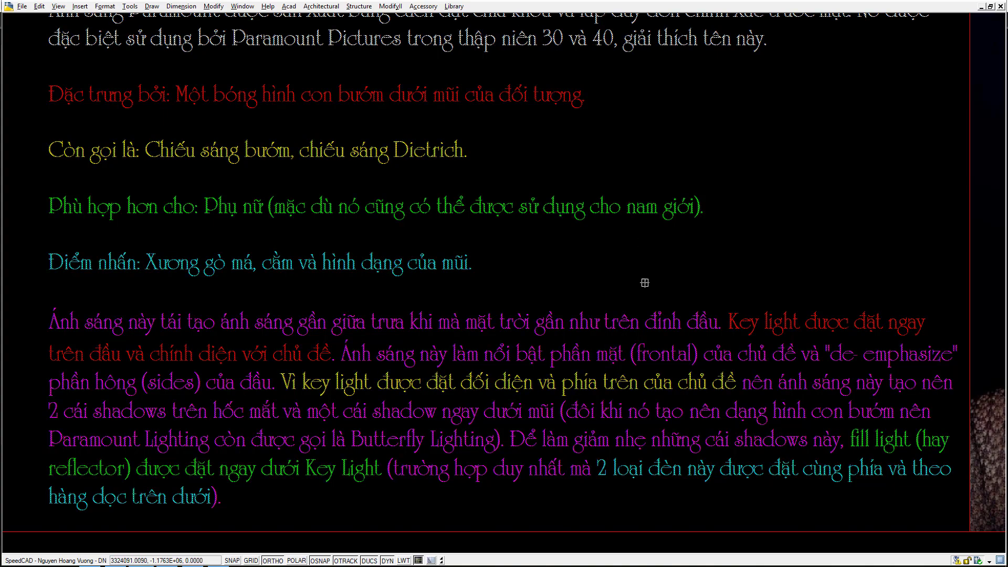
{"action": "key", "text": "Escape"}
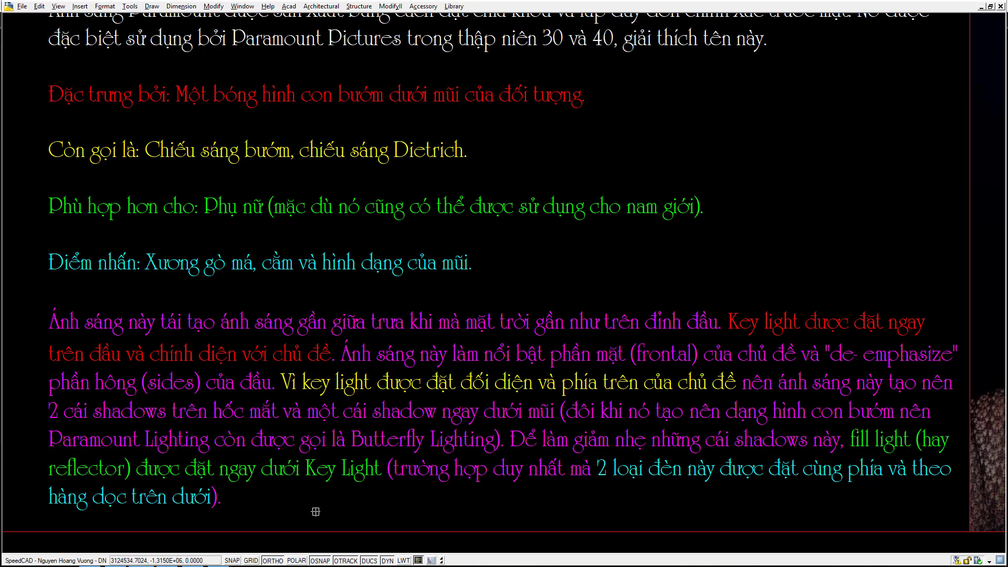
{"action": "key", "text": "ctrl+a"}
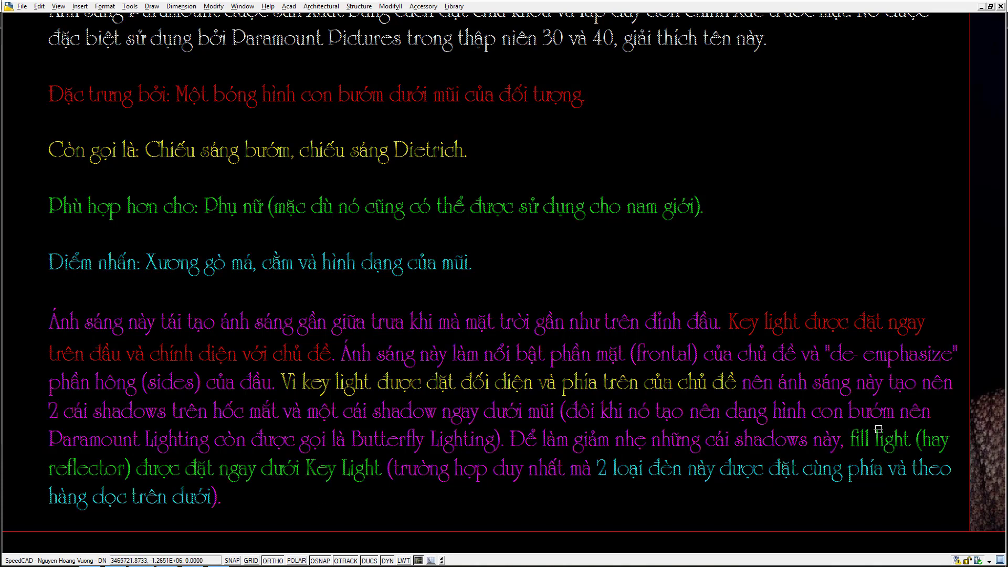
{"action": "key", "text": "Escape"}
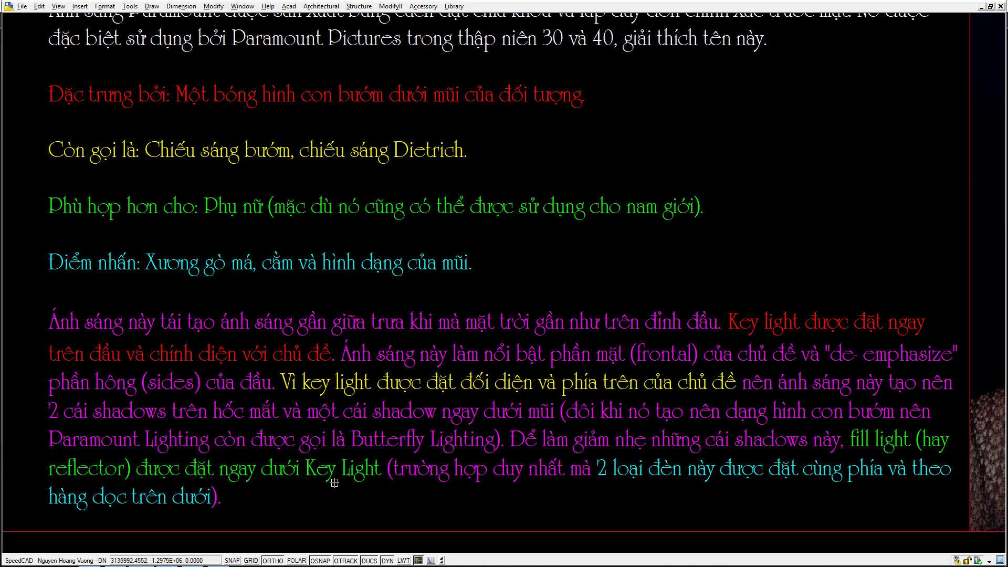
{"action": "key", "text": "ctrl+a"}
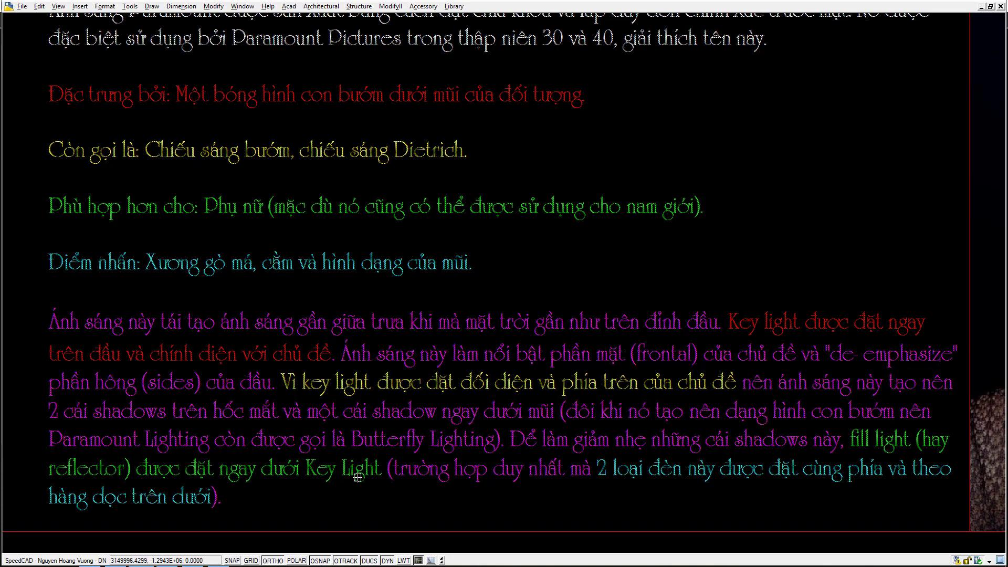
{"action": "key", "text": "Escape"}
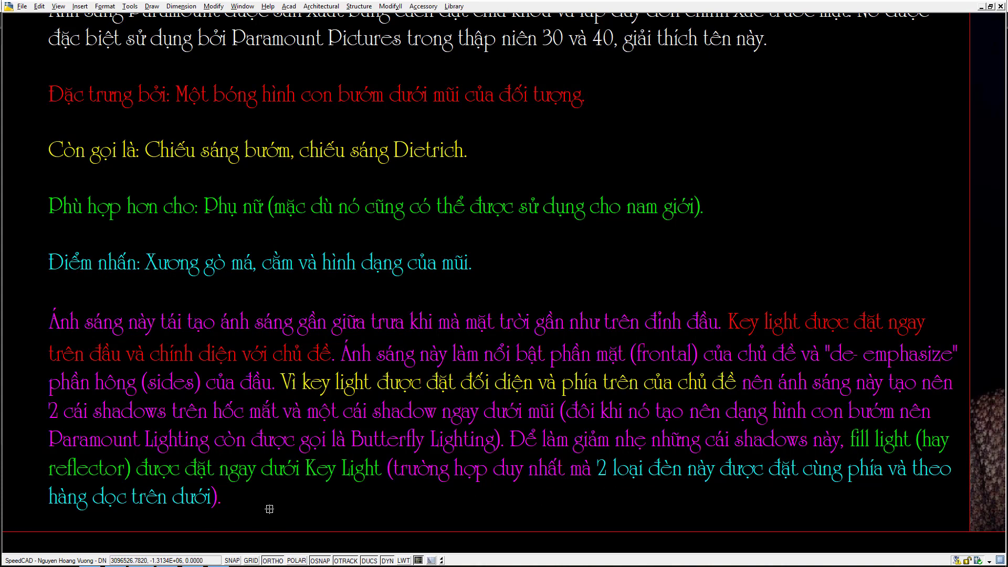
Step: Glance at the set.a.light 3D scene and return to the Paramount Lighting diagram with its light positions and mannequin head
{"action": "key", "text": "alt+Tab"}
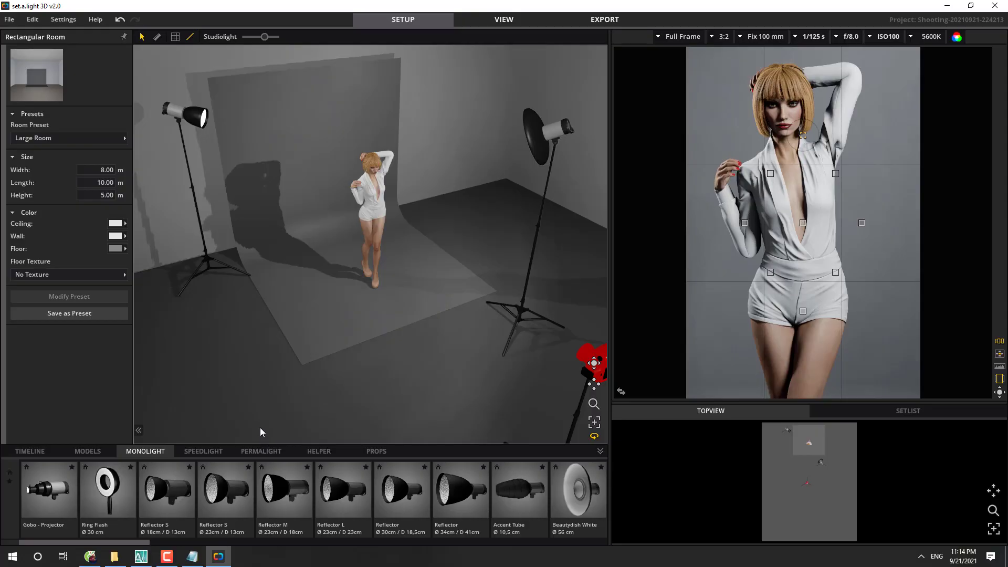
{"action": "key", "text": "alt+Tab"}
{"action": "scroll", "coordinate": [360, 274], "scroll_direction": "up", "scroll_amount": 6}
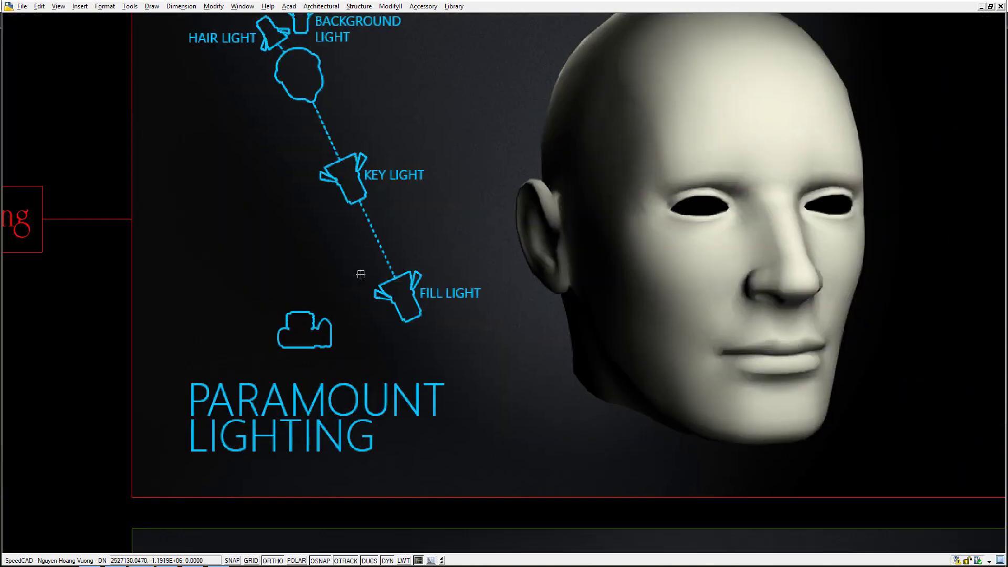
{"action": "middle_click_drag", "start_coordinate": [361, 274], "coordinate": [371, 302]}
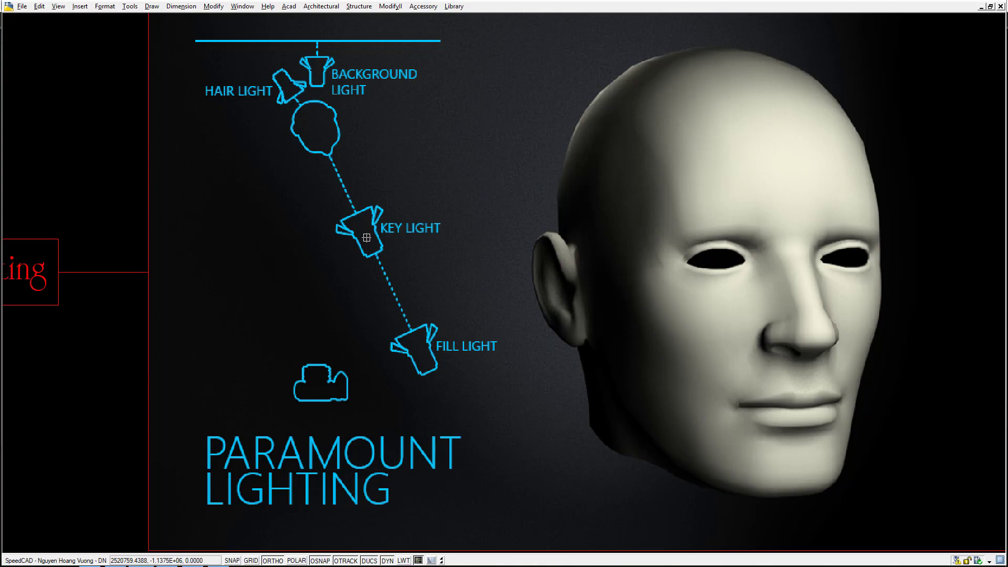
Step: Examine the studio scene render at the end of the Paramount row, including the parabolic, softbox and Hilite positions around the model
{"action": "scroll", "coordinate": [366, 237], "scroll_direction": "down", "scroll_amount": 8}
{"action": "middle_click_drag", "start_coordinate": [751, 262], "coordinate": [416, 331]}
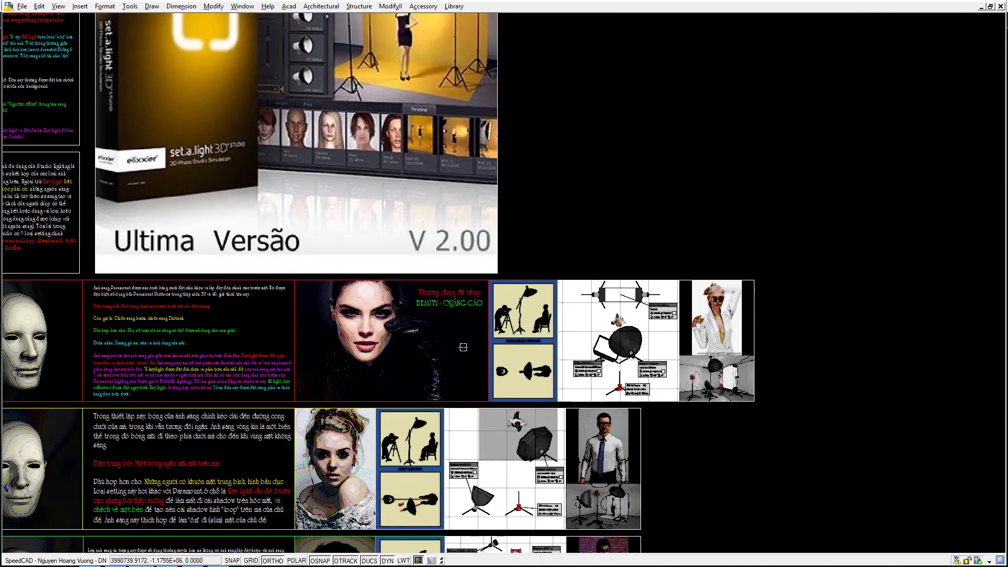
{"action": "scroll", "coordinate": [641, 320], "scroll_direction": "up", "scroll_amount": 5}
{"action": "middle_click_drag", "start_coordinate": [603, 387], "coordinate": [590, 328]}
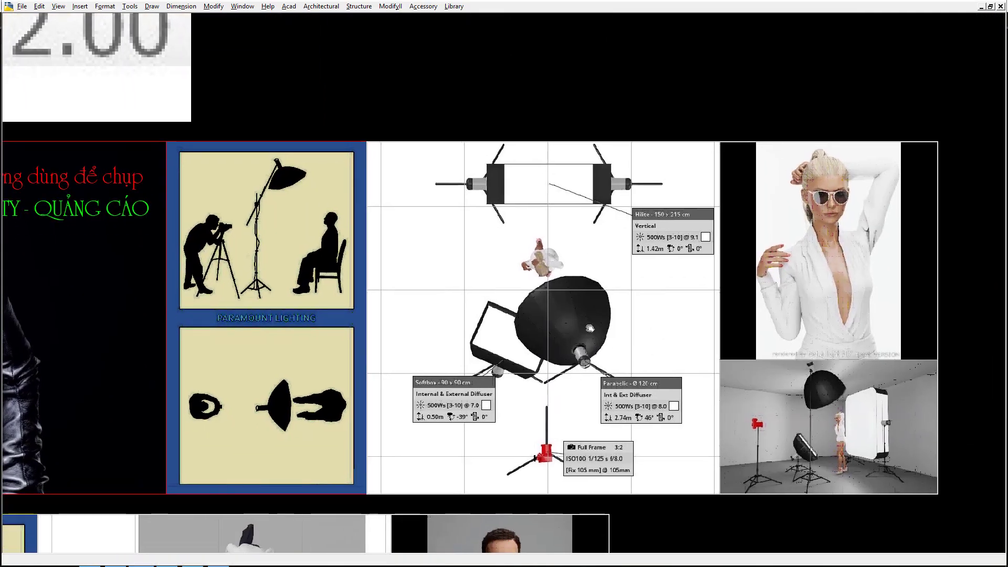
{"action": "scroll", "coordinate": [840, 407], "scroll_direction": "up", "scroll_amount": 6}
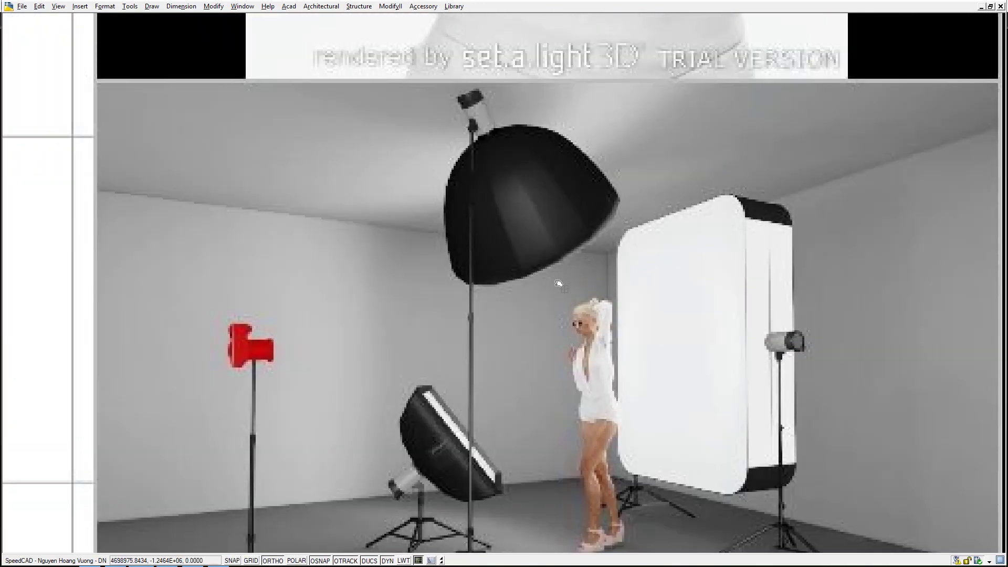
{"action": "scroll", "coordinate": [564, 290], "scroll_direction": "down", "scroll_amount": 3}
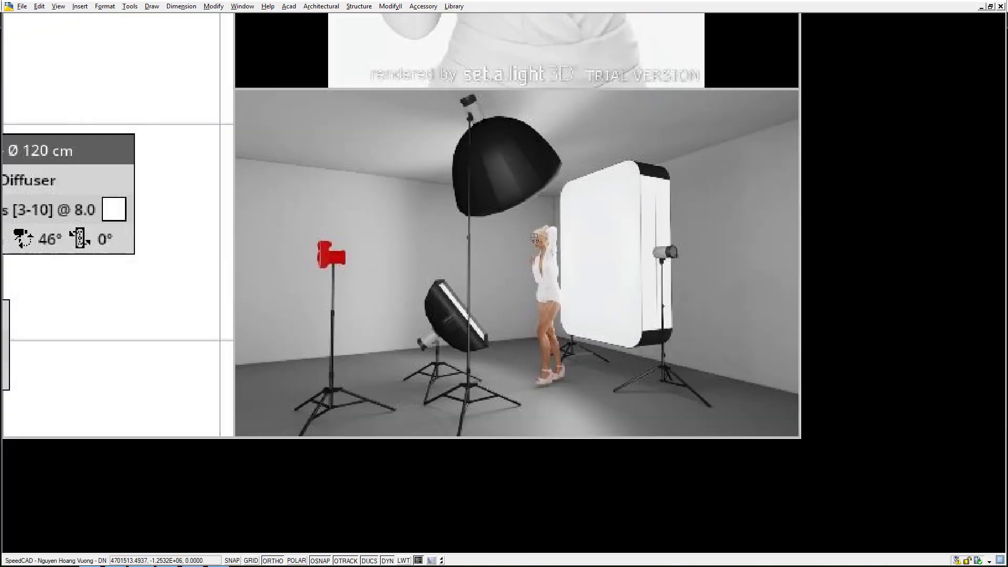
{"action": "scroll", "coordinate": [533, 239], "scroll_direction": "up", "scroll_amount": 2}
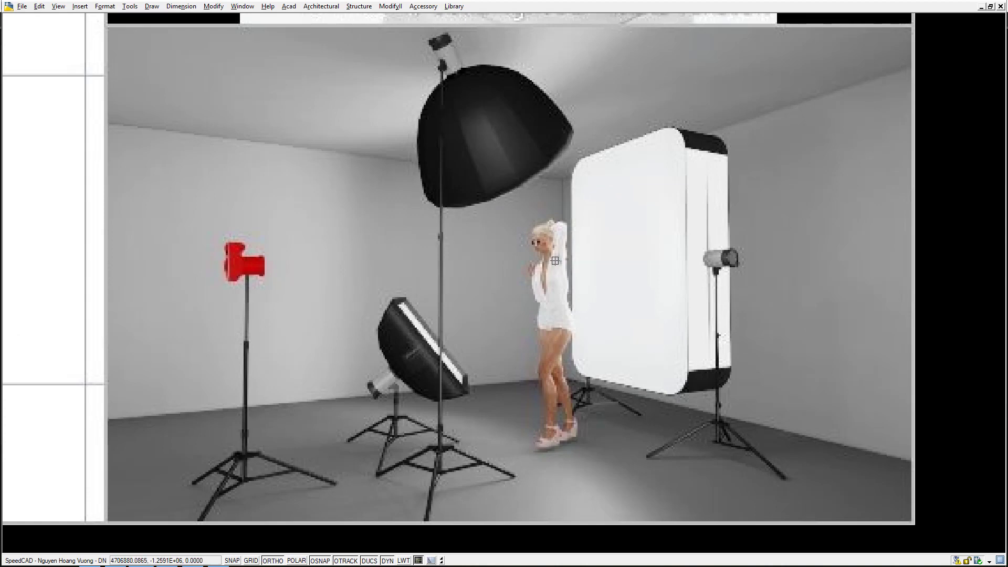
{"action": "middle_click_drag", "start_coordinate": [555, 261], "coordinate": [554, 279]}
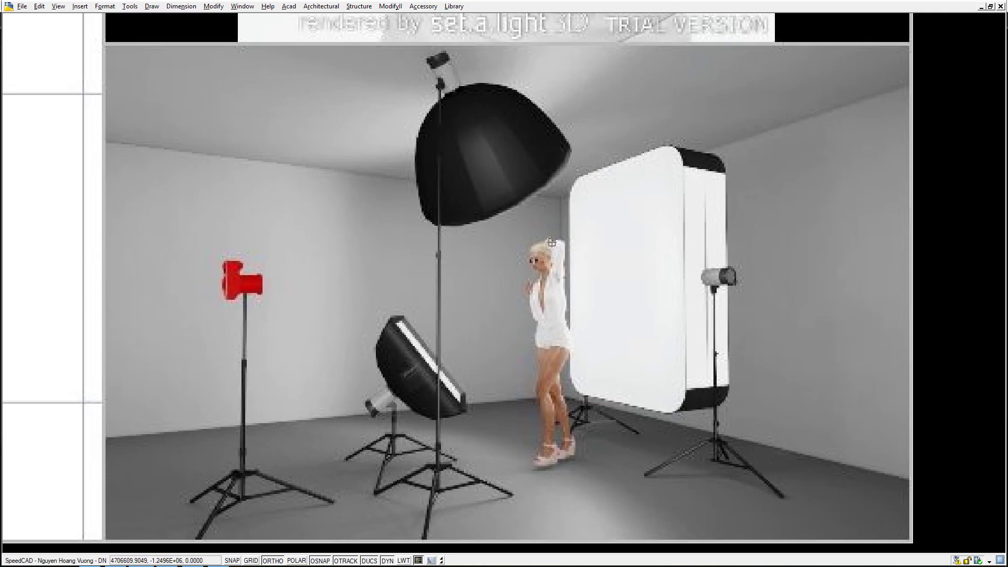
Step: Compare the rendered portrait of the model in sunglasses with the top-view lighting plan and its Hilite, Softbox and Parabolic labels
{"action": "scroll", "coordinate": [551, 243], "scroll_direction": "down", "scroll_amount": 5}
{"action": "scroll", "coordinate": [505, 188], "scroll_direction": "up", "scroll_amount": 6}
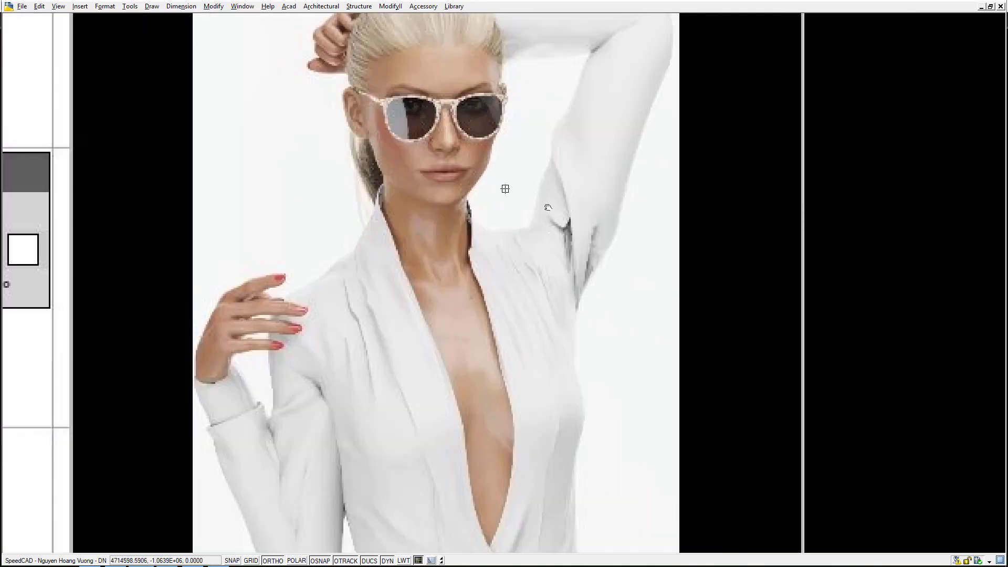
{"action": "scroll", "coordinate": [691, 216], "scroll_direction": "down", "scroll_amount": 2}
{"action": "scroll", "coordinate": [660, 222], "scroll_direction": "up", "scroll_amount": 1}
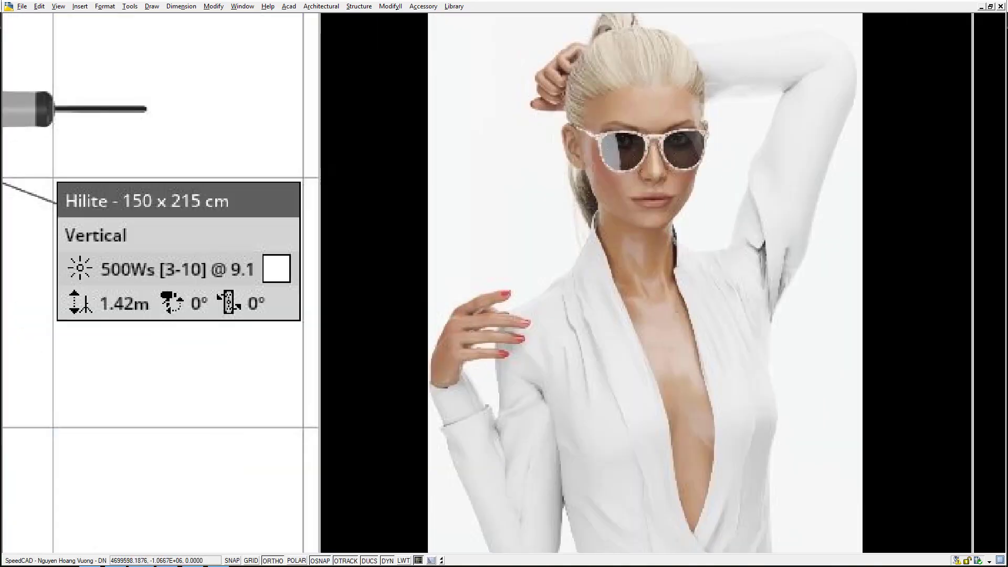
{"action": "scroll", "coordinate": [660, 223], "scroll_direction": "down", "scroll_amount": 2}
{"action": "scroll", "coordinate": [433, 287], "scroll_direction": "up", "scroll_amount": 1}
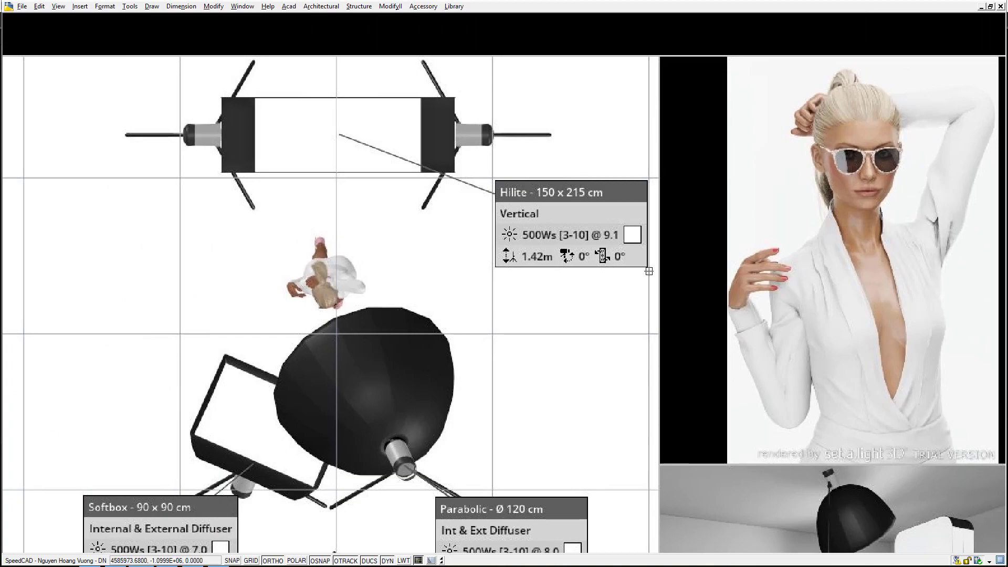
{"action": "scroll", "coordinate": [538, 294], "scroll_direction": "down", "scroll_amount": 2}
{"action": "scroll", "coordinate": [560, 290], "scroll_direction": "up", "scroll_amount": 1}
{"action": "scroll", "coordinate": [560, 290], "scroll_direction": "down", "scroll_amount": 2}
{"action": "middle_click_drag", "start_coordinate": [560, 290], "coordinate": [668, 293]}
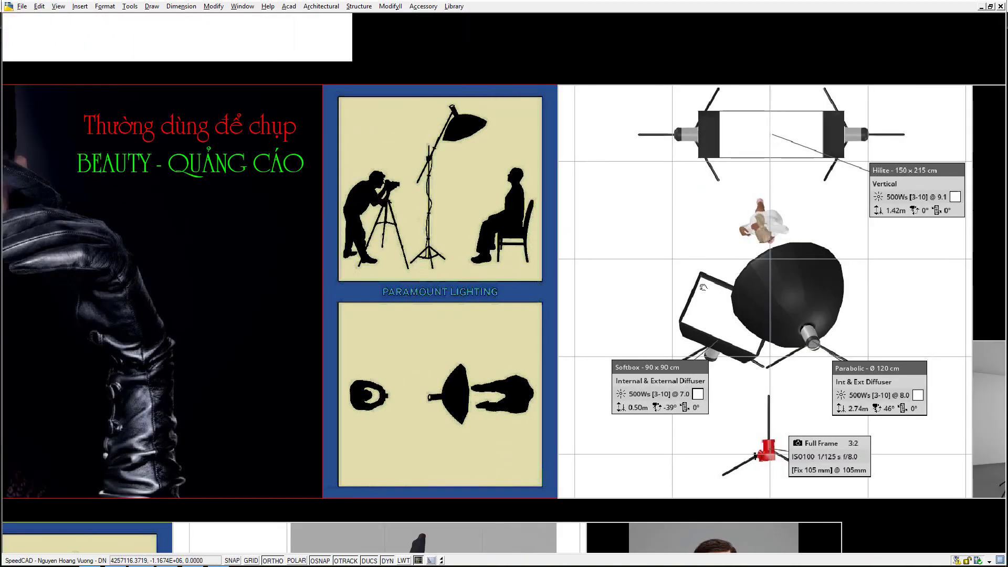
Step: Return to the Paramount lighting description text and review it in full
{"action": "scroll", "coordinate": [668, 293], "scroll_direction": "down", "scroll_amount": 2}
{"action": "scroll", "coordinate": [668, 293], "scroll_direction": "down", "scroll_amount": 1}
{"action": "middle_click_drag", "start_coordinate": [131, 252], "coordinate": [581, 247]}
{"action": "scroll", "coordinate": [581, 247], "scroll_direction": "up", "scroll_amount": 3}
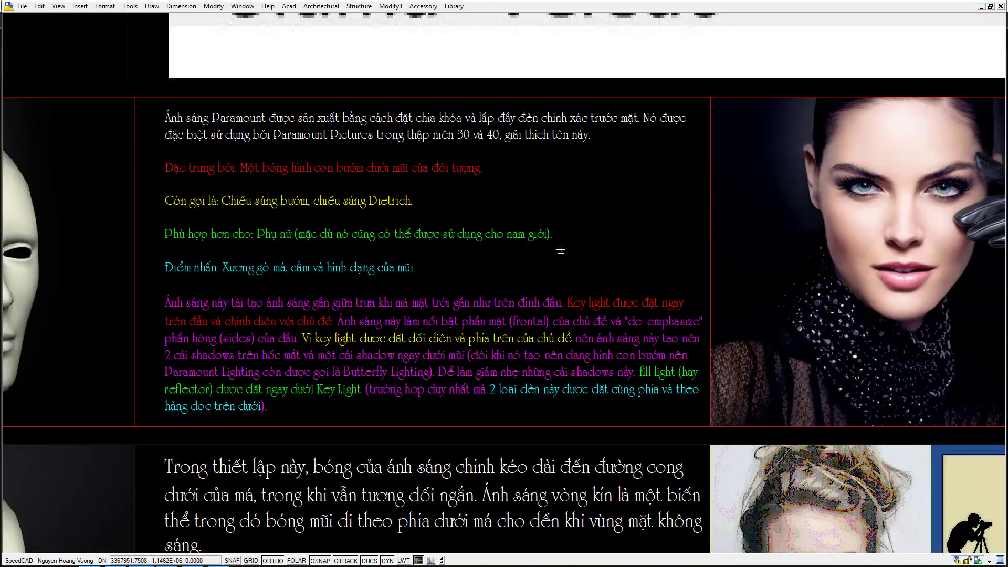
{"action": "scroll", "coordinate": [391, 340], "scroll_direction": "up", "scroll_amount": 2}
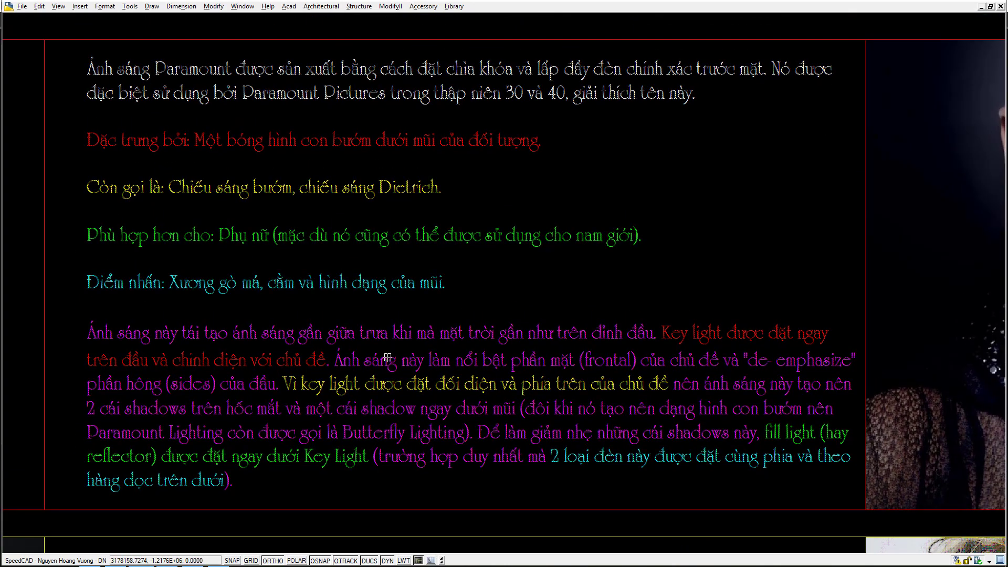
{"action": "mouse_move", "coordinate": [394, 349]}
{"action": "middle_mouse_down"}
{"action": "mouse_move", "coordinate": [380, 323]}
{"action": "mouse_move", "coordinate": [444, 346]}
{"action": "middle_mouse_up"}
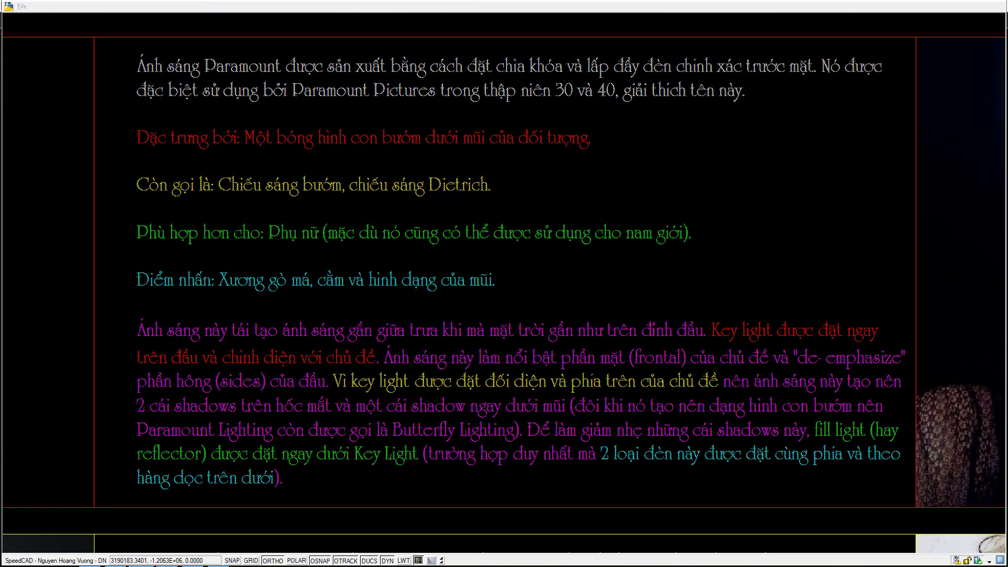
Step: Switch to set.a.light 3D, select the Beautydish White light in the scene and bring up the monolight library
{"action": "key", "text": "alt+Tab"}
{"action": "left_click", "coordinate": [534, 131]}
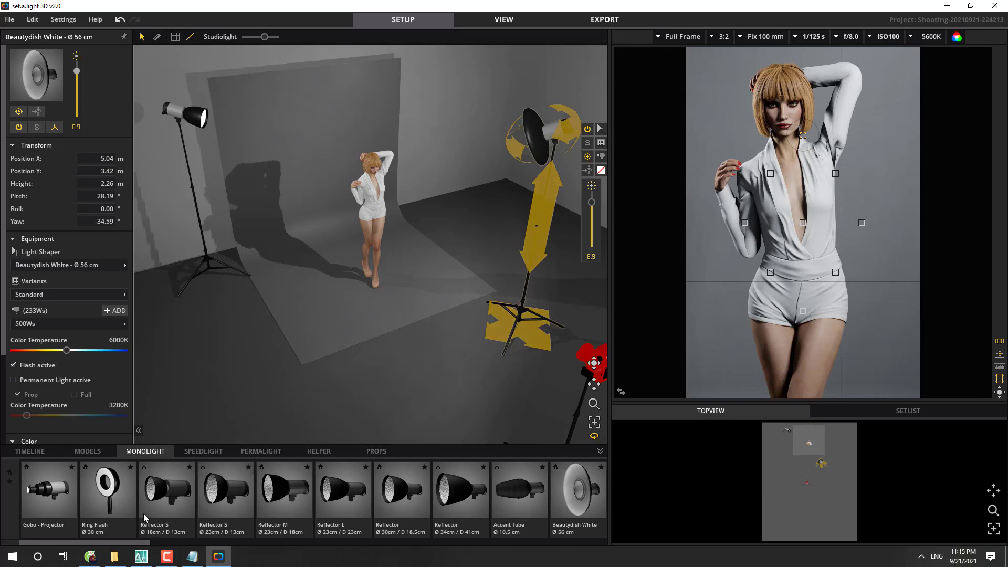
{"action": "left_click_drag", "start_coordinate": [125, 542], "coordinate": [87, 540]}
{"action": "left_click", "coordinate": [139, 454]}
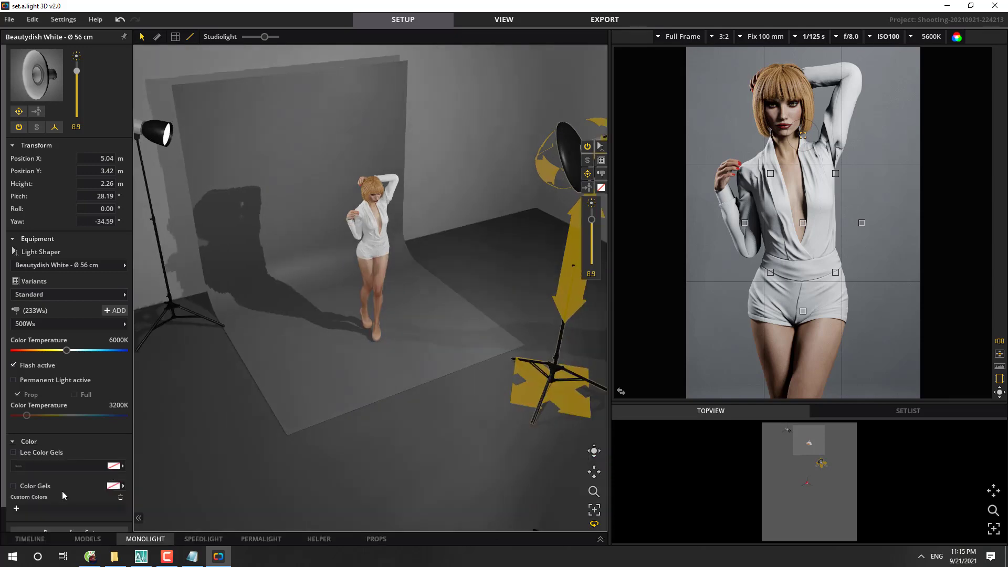
{"action": "left_click", "coordinate": [149, 541]}
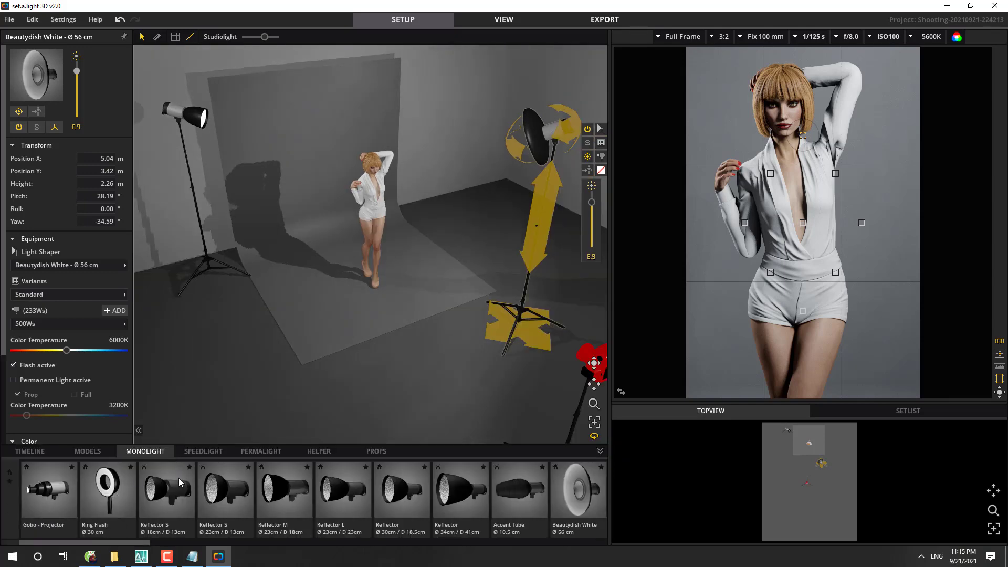
Step: Preview the Reflector S Ø 18cm, Reflector M Ø 23cm and Reflector Ø 30cm in the monolight library
{"action": "left_click", "coordinate": [97, 504]}
{"action": "left_click", "coordinate": [160, 483]}
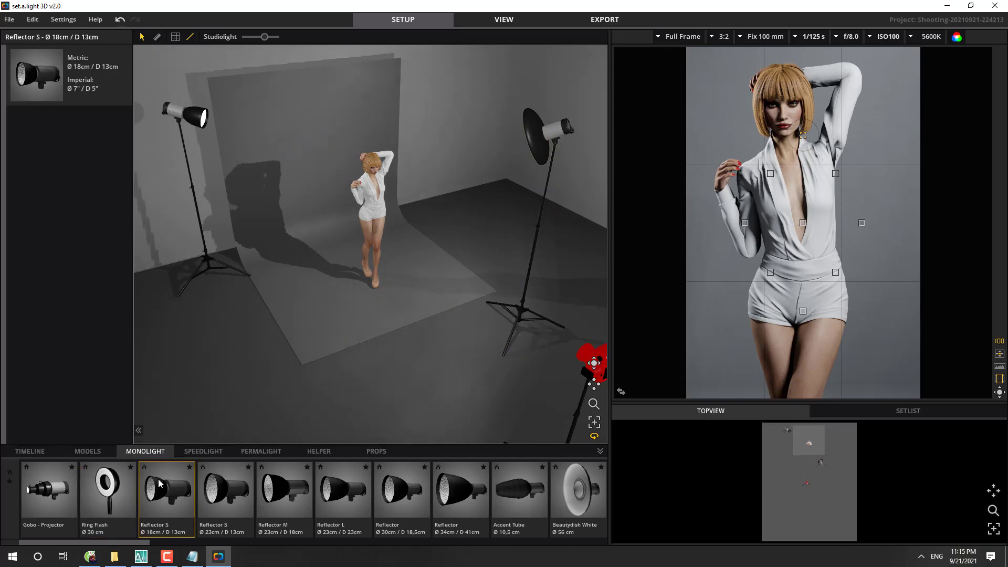
{"action": "left_click", "coordinate": [267, 489]}
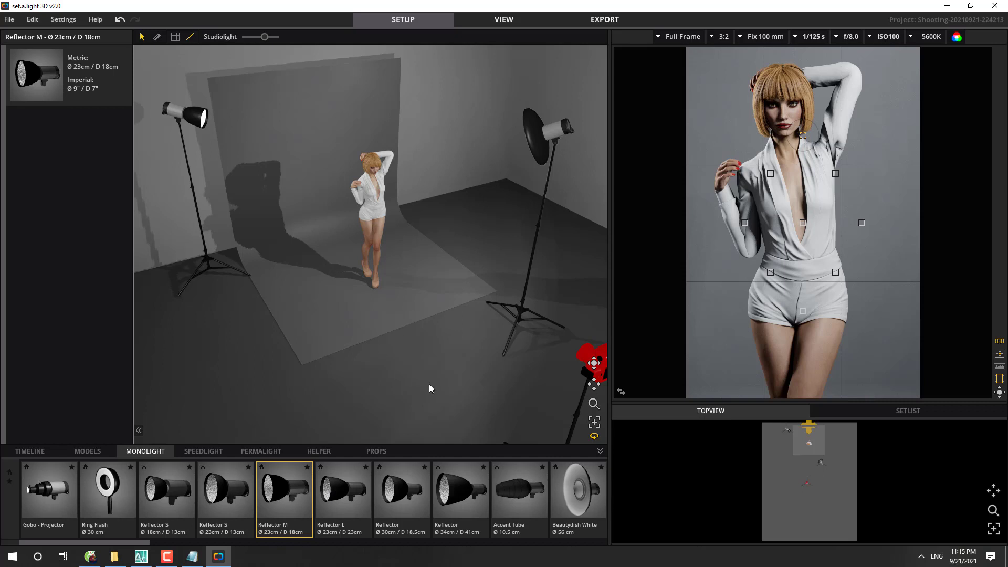
{"action": "left_click", "coordinate": [392, 499]}
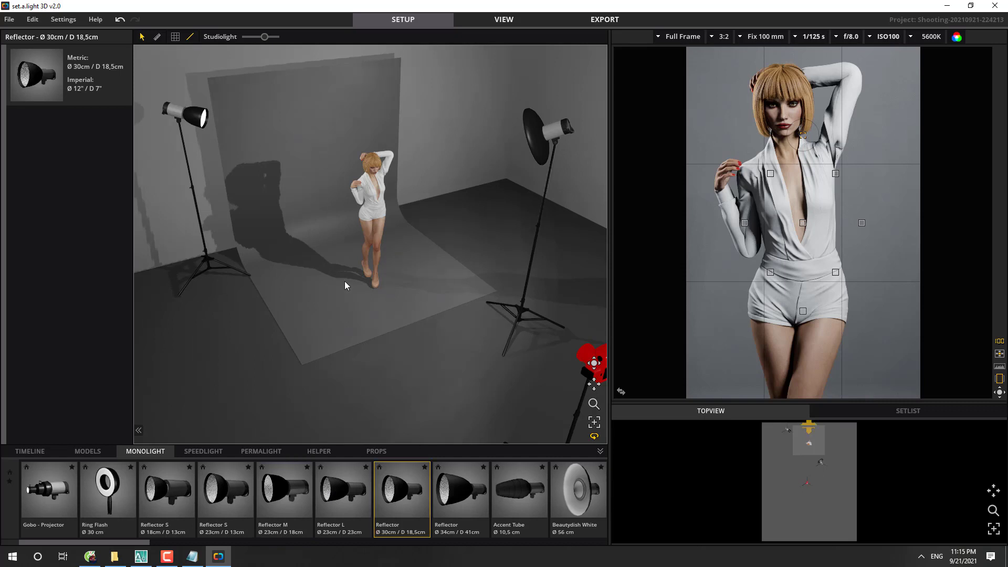
Step: Select the Beautydish White light in the scene and view its flash head power choices
{"action": "left_click", "coordinate": [539, 134]}
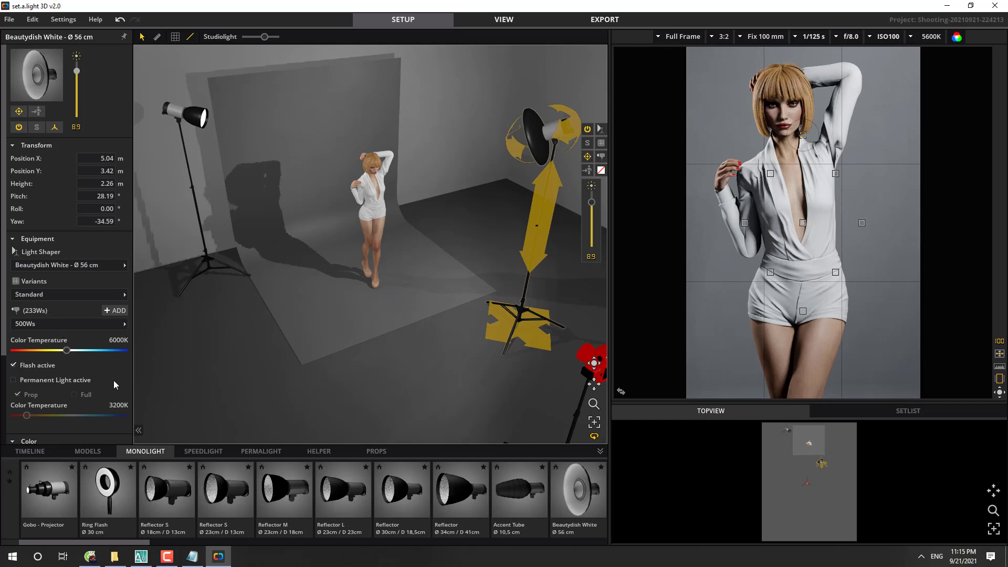
{"action": "left_click", "coordinate": [42, 326]}
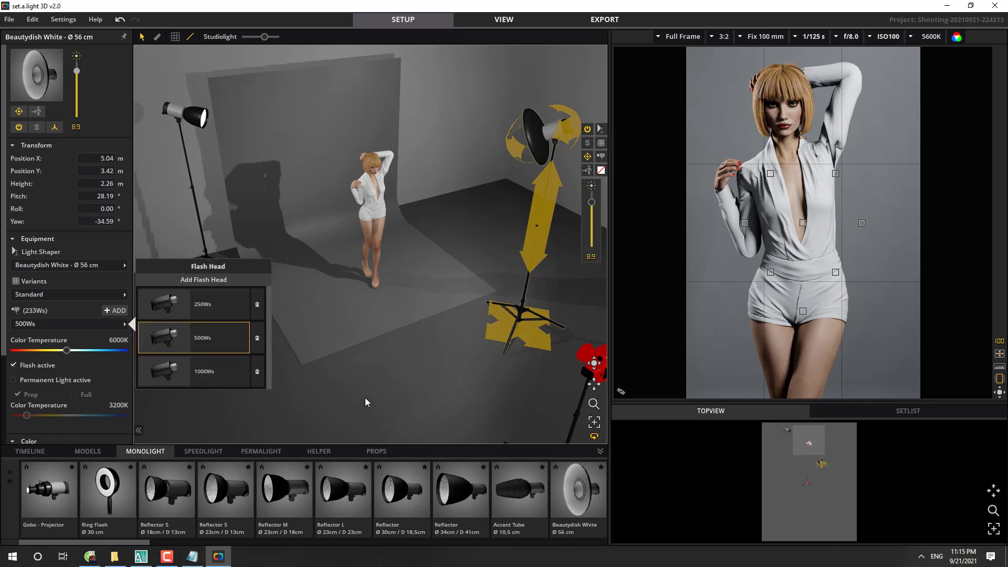
Step: Browse the monolight library past the octaforms, preview the Parabolic Ø 120 cm, and continue to the striplights and softboxes
{"action": "left_click_drag", "start_coordinate": [124, 541], "coordinate": [197, 531]}
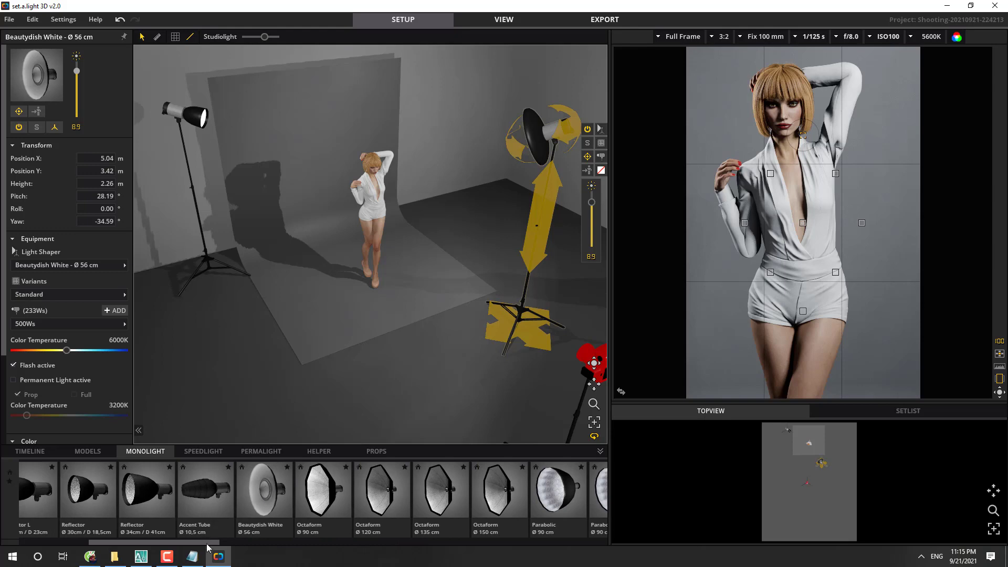
{"action": "left_click_drag", "start_coordinate": [208, 540], "coordinate": [284, 543]}
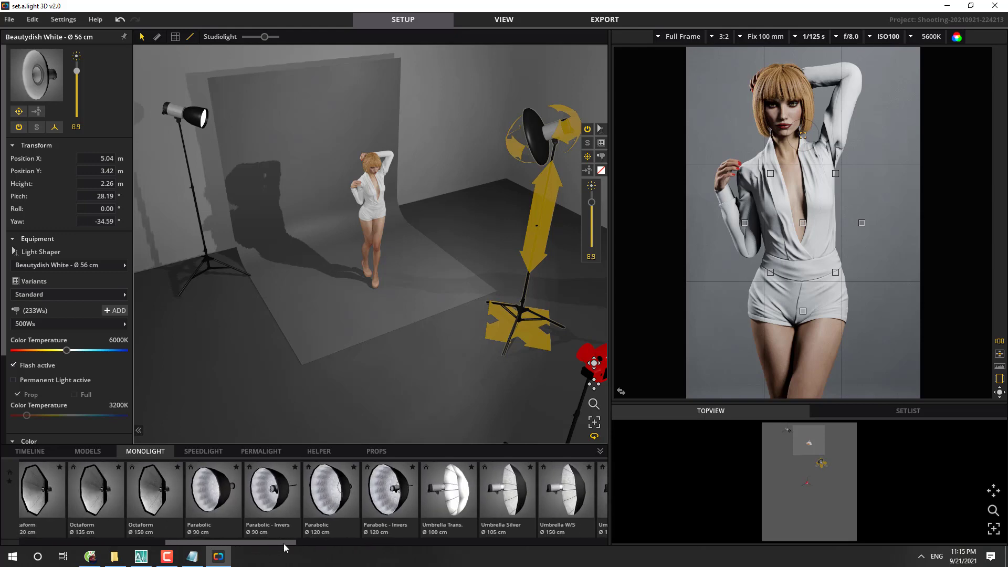
{"action": "left_click", "coordinate": [344, 492]}
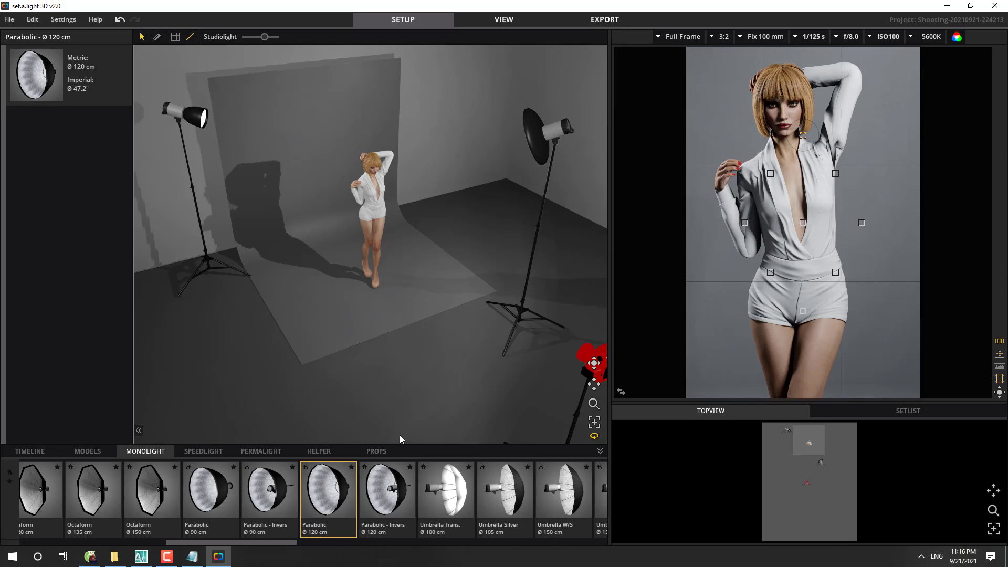
{"action": "left_click_drag", "start_coordinate": [278, 542], "coordinate": [378, 540]}
{"action": "left_click_drag", "start_coordinate": [281, 544], "coordinate": [348, 536]}
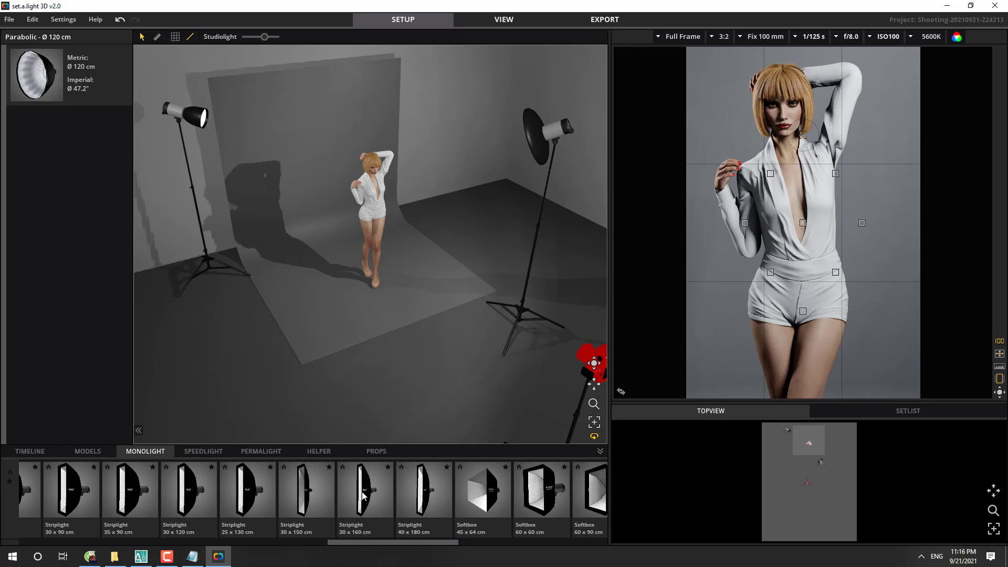
Step: Browse the umbrellas, striplights and softboxes in the monolight library, and preview the Softbox 60 x 90 cm, Parabolic Ø 120 cm and Parabolic - Invers Ø 120 cm
{"action": "left_click_drag", "start_coordinate": [449, 541], "coordinate": [378, 551]}
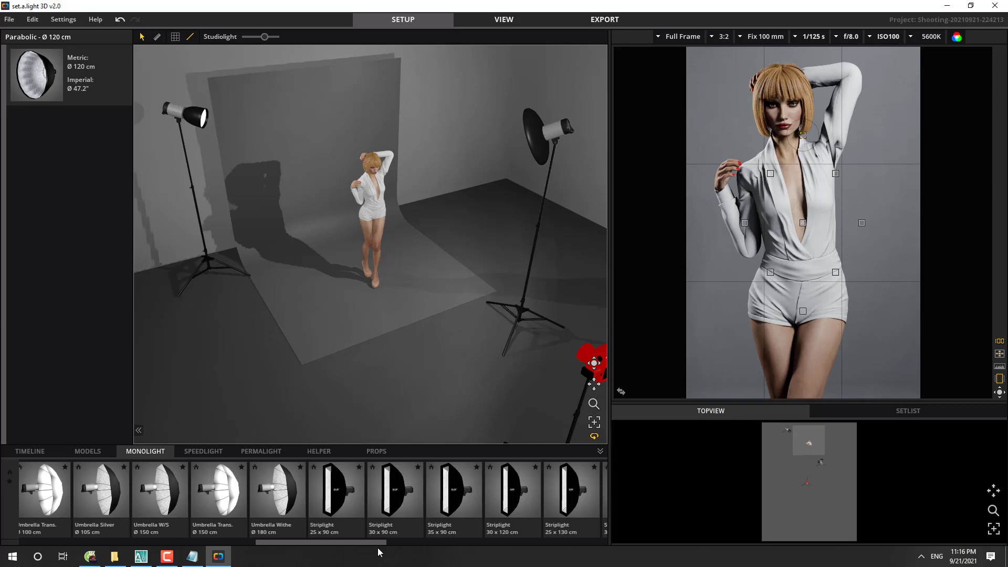
{"action": "left_click_drag", "start_coordinate": [373, 543], "coordinate": [490, 546]}
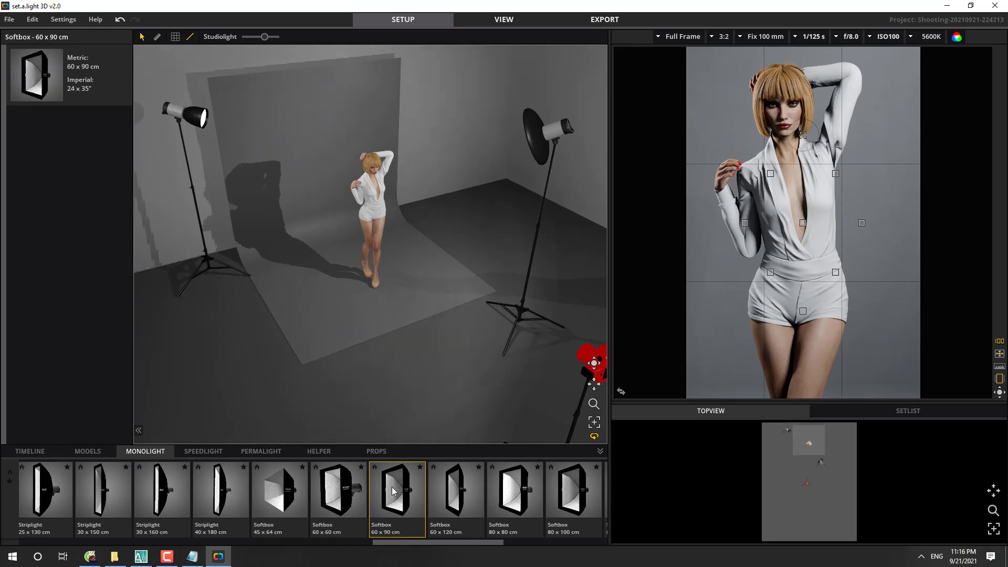
{"action": "left_click_drag", "start_coordinate": [444, 542], "coordinate": [259, 541]}
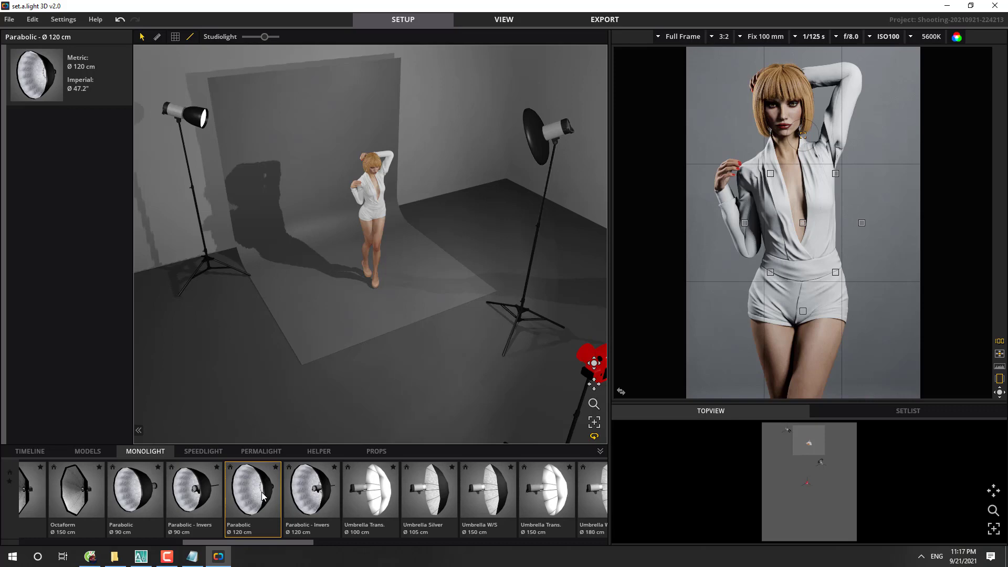
{"action": "left_click", "coordinate": [303, 485]}
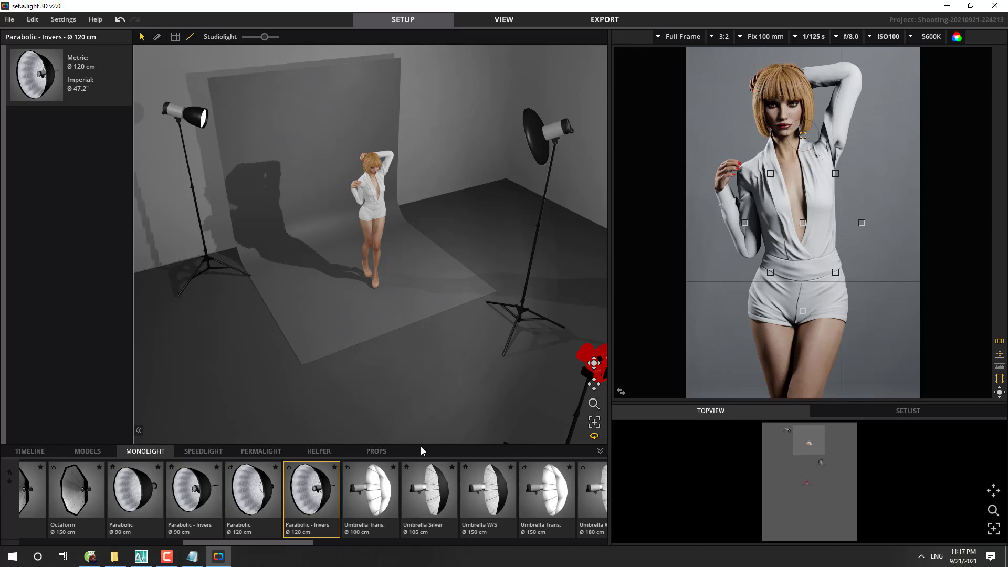
Step: Preview the Striplight 35 x 90 cm, 30 x 120 cm and 25 x 130 cm in the monolight library
{"action": "left_click_drag", "start_coordinate": [306, 546], "coordinate": [399, 534]}
{"action": "left_click", "coordinate": [376, 494]}
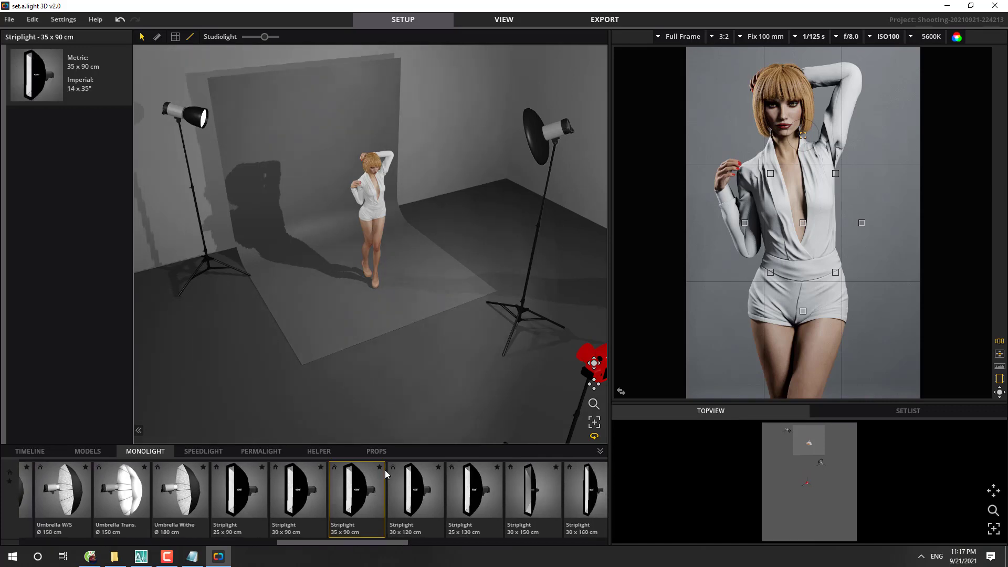
{"action": "left_click", "coordinate": [427, 487]}
{"action": "left_click", "coordinate": [467, 498]}
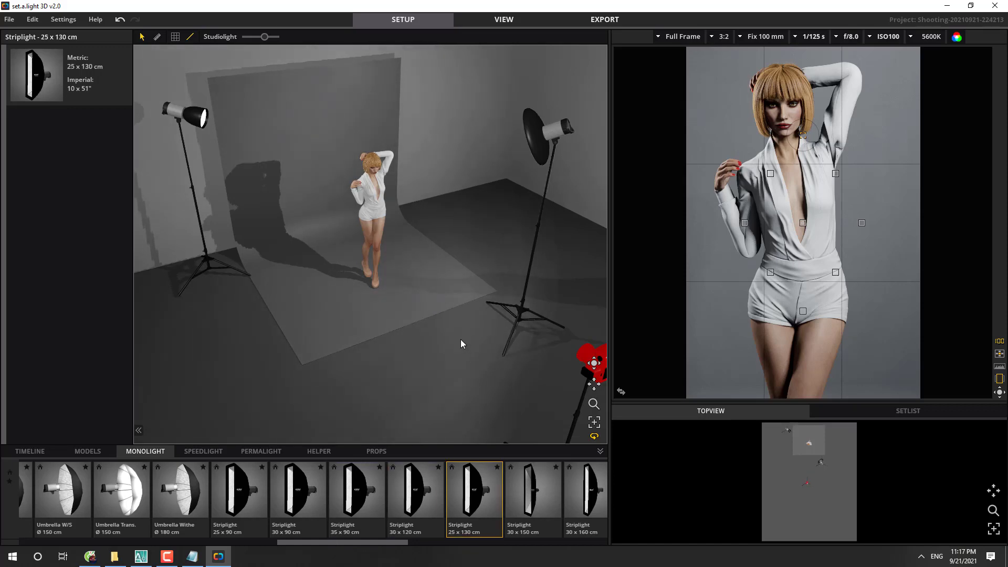
Step: Try to place the Striplight 30 x 150 cm from the monolight library in the scene around the model
{"action": "left_click", "coordinate": [533, 494]}
{"action": "mouse_move", "coordinate": [533, 494]}
{"action": "left_mouse_down"}
{"action": "mouse_move", "coordinate": [348, 269]}
{"action": "mouse_move", "coordinate": [351, 151]}
{"action": "left_mouse_up"}
{"action": "left_click_drag", "start_coordinate": [349, 194], "coordinate": [371, 332]}
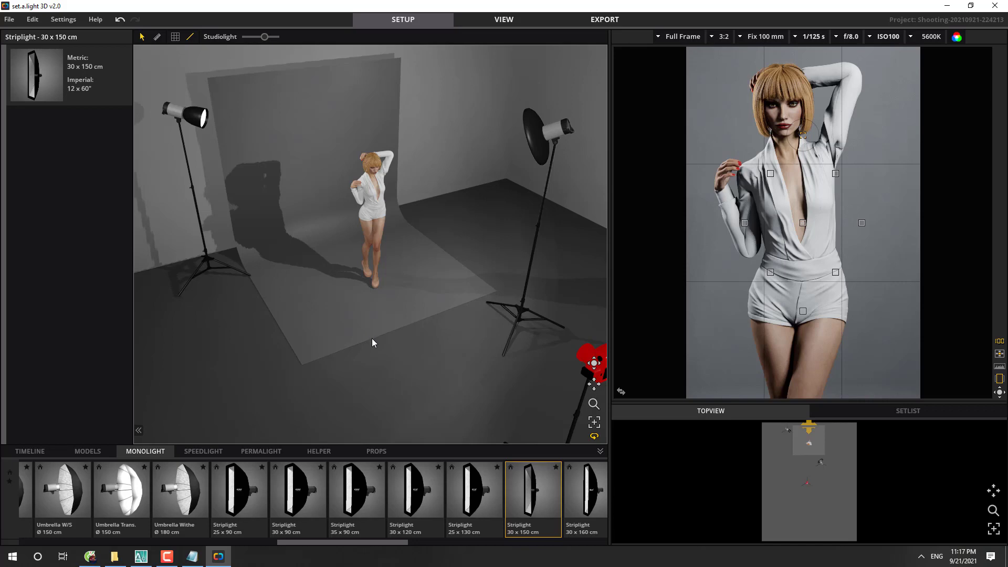
{"action": "mouse_move", "coordinate": [371, 338]}
{"action": "left_mouse_down"}
{"action": "mouse_move", "coordinate": [543, 225]}
{"action": "mouse_move", "coordinate": [515, 226]}
{"action": "mouse_move", "coordinate": [493, 308]}
{"action": "mouse_move", "coordinate": [435, 320]}
{"action": "left_mouse_up"}
Step: Select the Beautydish White light in the scene and look through the light shapers available for it
{"action": "left_click_drag", "start_coordinate": [535, 170], "coordinate": [538, 141]}
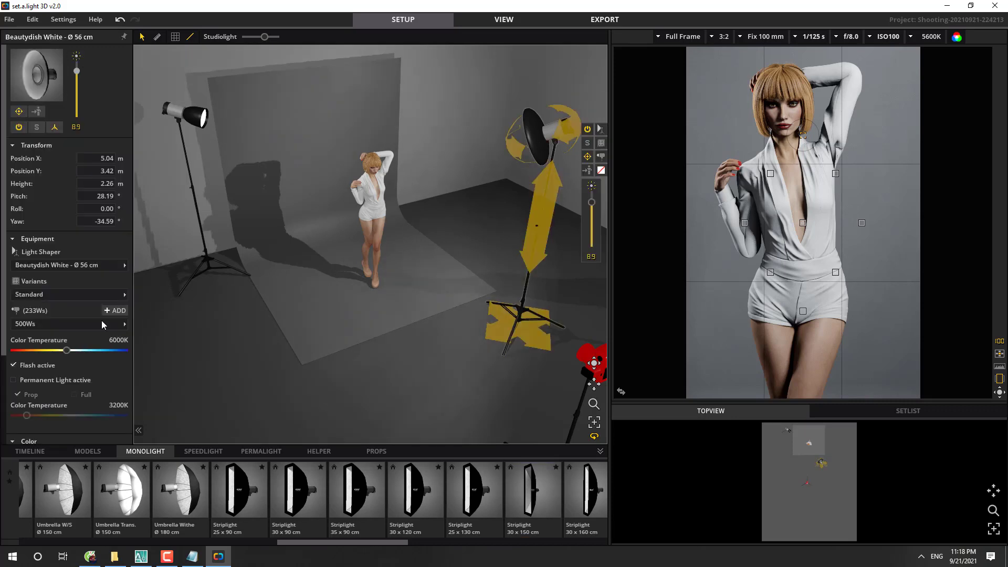
{"action": "left_click", "coordinate": [79, 266]}
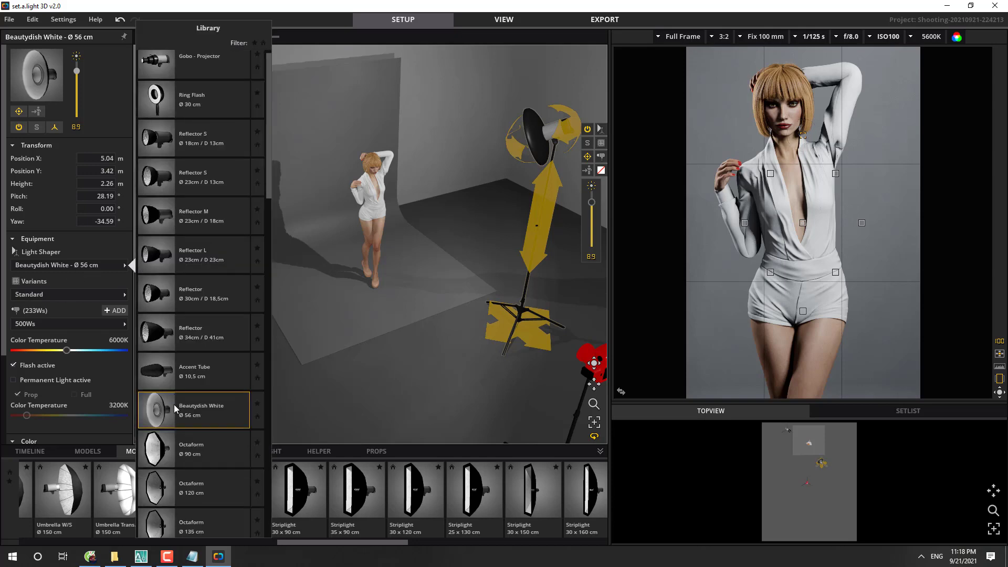
{"action": "scroll", "coordinate": [178, 411], "scroll_direction": "down", "scroll_amount": 2}
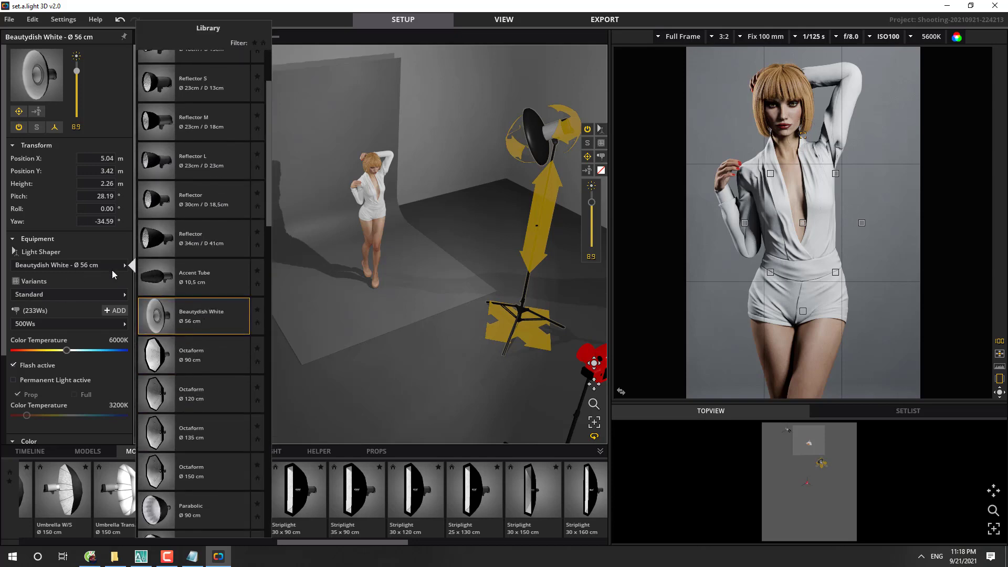
{"action": "left_click", "coordinate": [122, 256]}
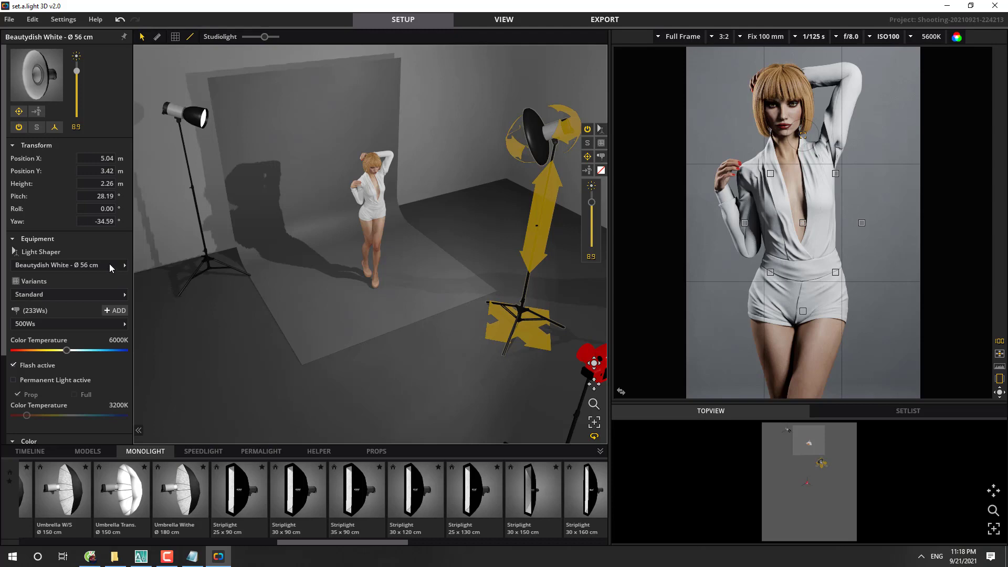
{"action": "left_click", "coordinate": [109, 265]}
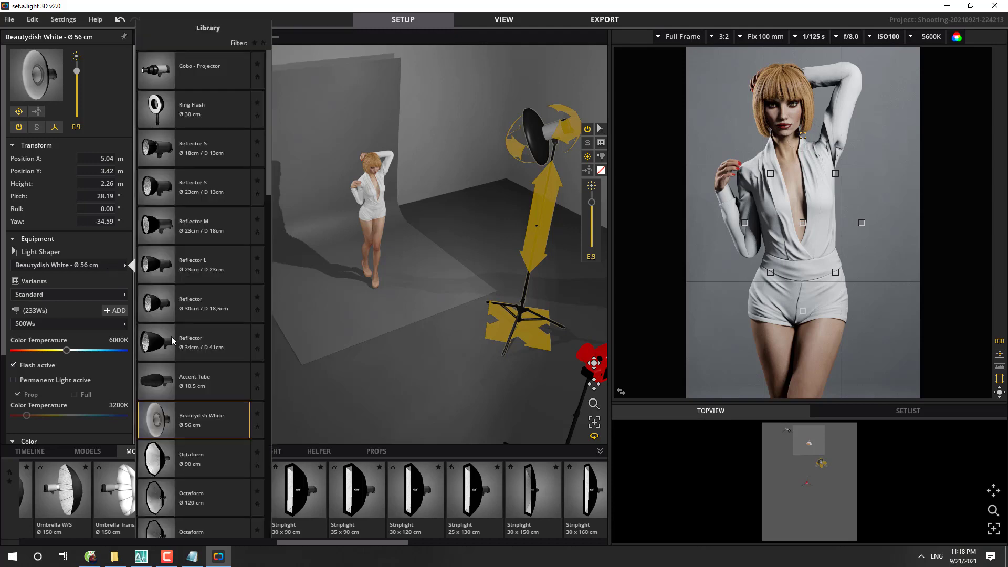
{"action": "left_click", "coordinate": [85, 279]}
{"action": "left_click", "coordinate": [83, 295]}
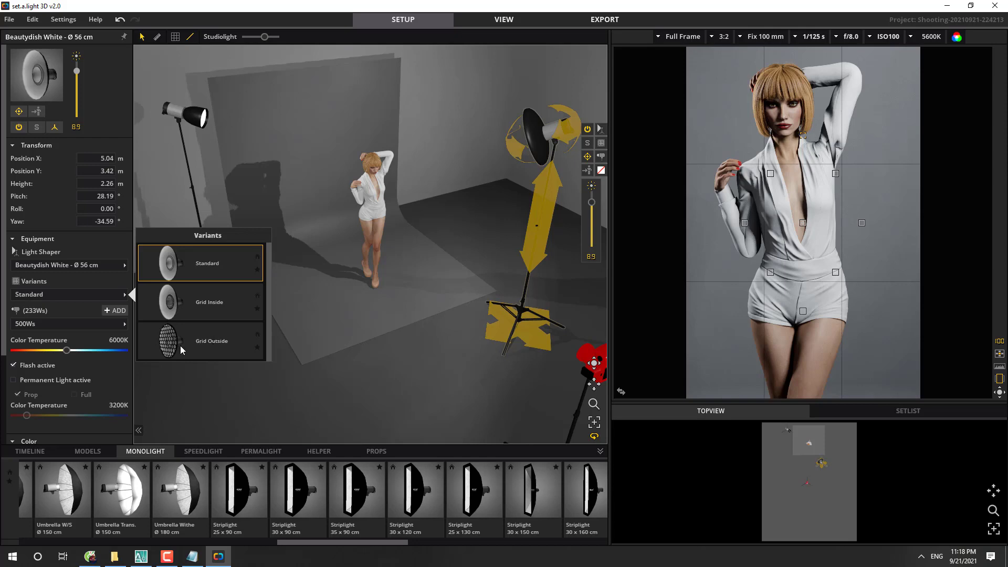
Step: Move the beauty dish light closer in front of the model, to about X 4.12 m and Y 2.66 m
{"action": "left_click", "coordinate": [462, 359]}
{"action": "left_click", "coordinate": [521, 320]}
{"action": "left_click_drag", "start_coordinate": [527, 325], "coordinate": [424, 315]}
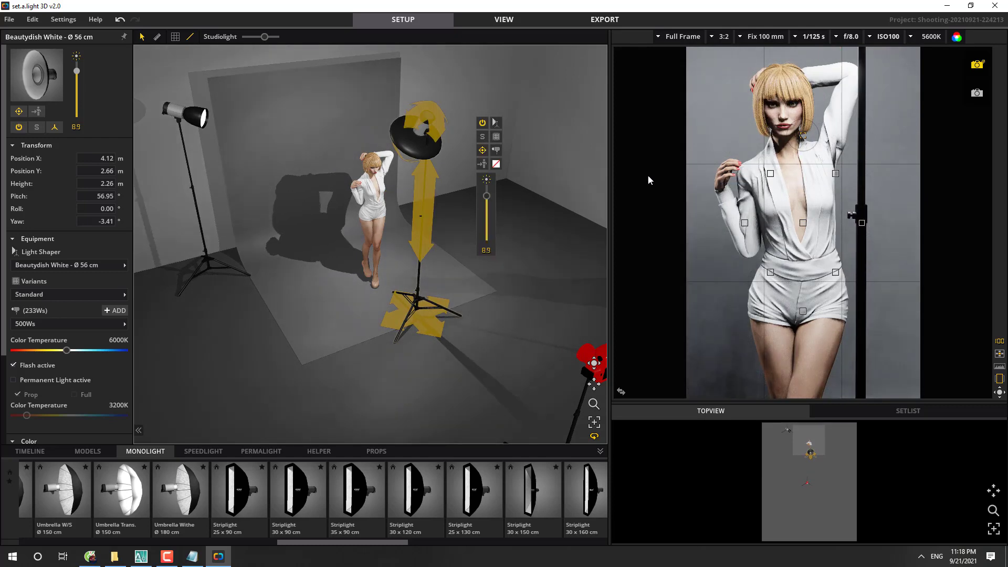
Step: Rotate the standing model slightly about her vertical axis, turning her away from the beauty dish
{"action": "left_click", "coordinate": [596, 420]}
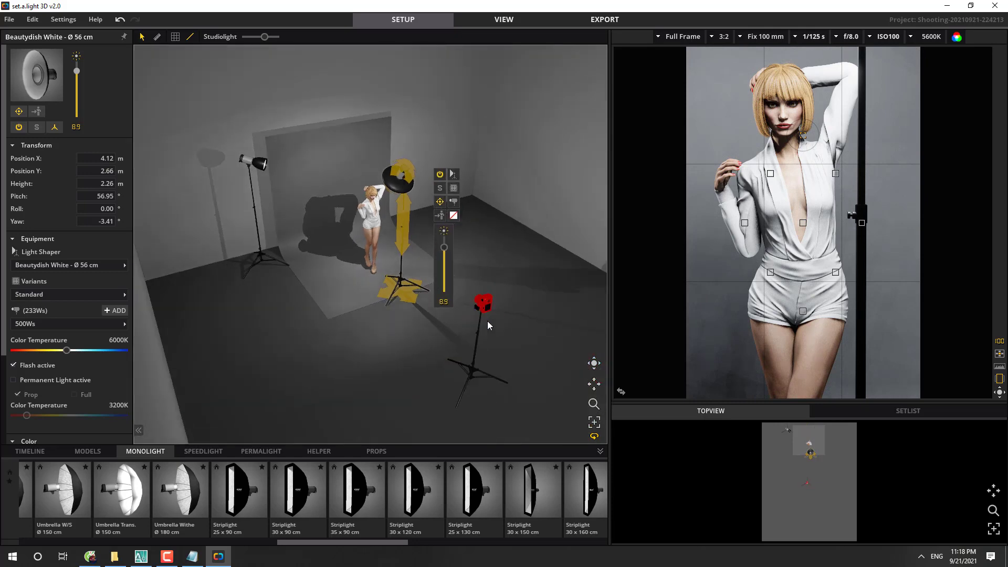
{"action": "left_click", "coordinate": [499, 261]}
{"action": "right_click_drag", "start_coordinate": [498, 261], "coordinate": [421, 234]}
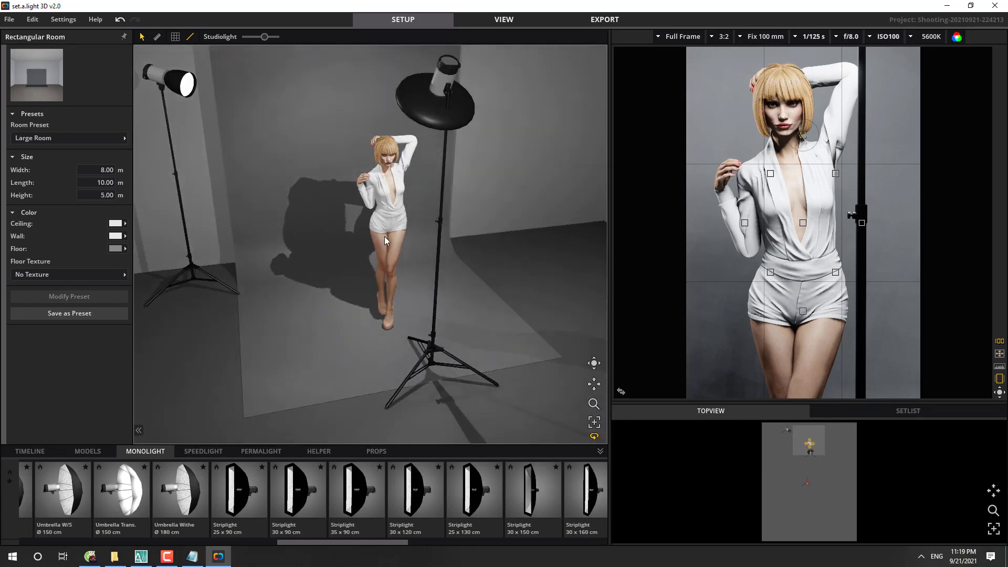
{"action": "left_click", "coordinate": [385, 260]}
{"action": "left_click_drag", "start_coordinate": [445, 305], "coordinate": [334, 220]}
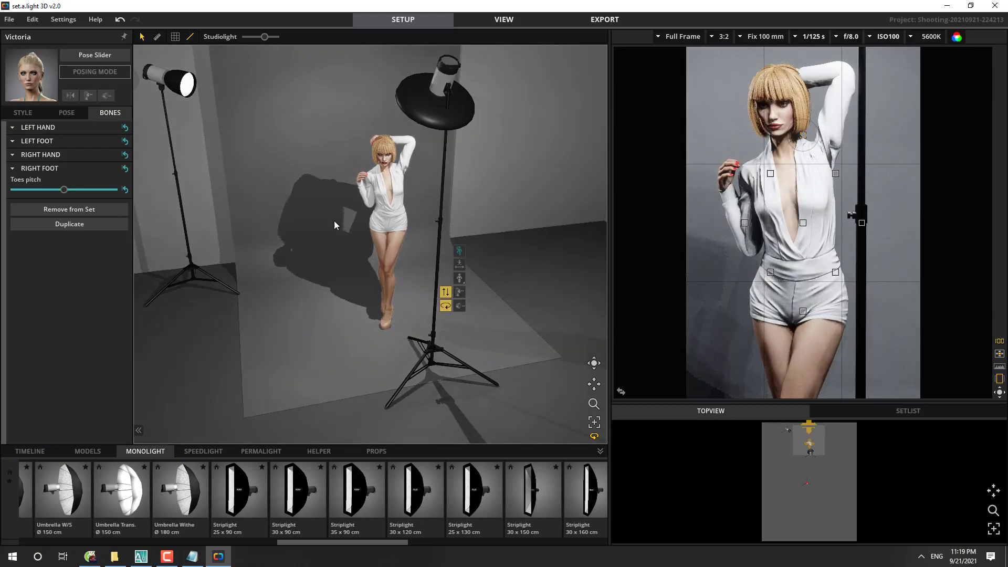
Step: Apply the standing preset pose with one hand behind the head and the other at the face, discarding unsaved pose changes
{"action": "left_click", "coordinate": [70, 116]}
{"action": "left_click", "coordinate": [87, 178]}
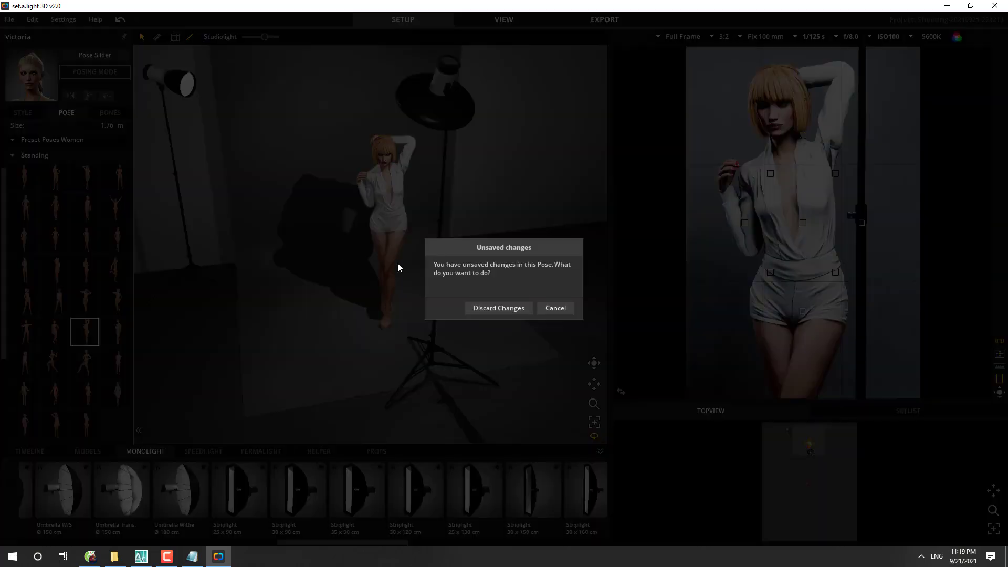
{"action": "left_click", "coordinate": [488, 308]}
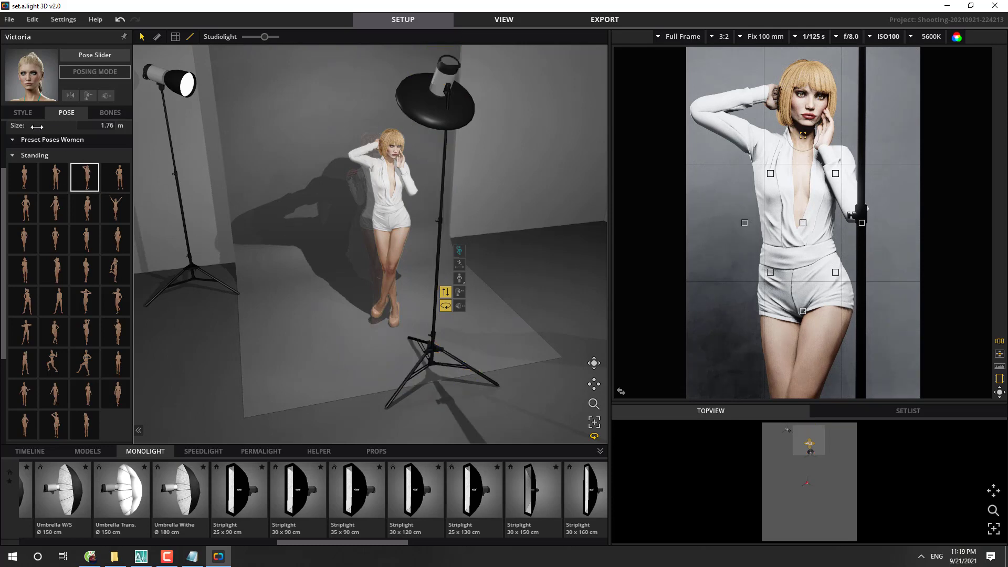
Step: Change the model's hairstyle to the blonde tied-up ponytail
{"action": "left_click", "coordinate": [23, 113]}
{"action": "left_click", "coordinate": [37, 131]}
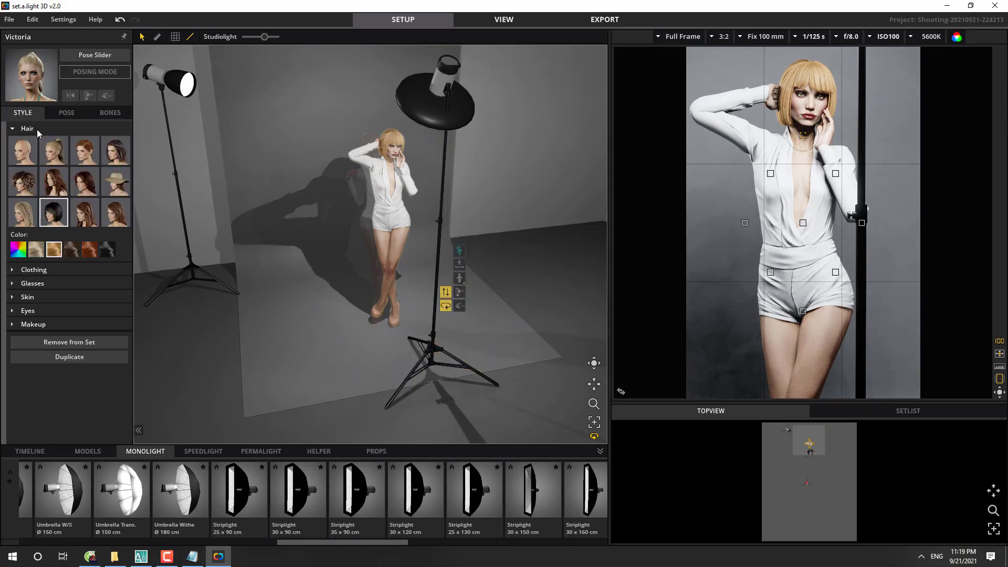
{"action": "left_click", "coordinate": [56, 155]}
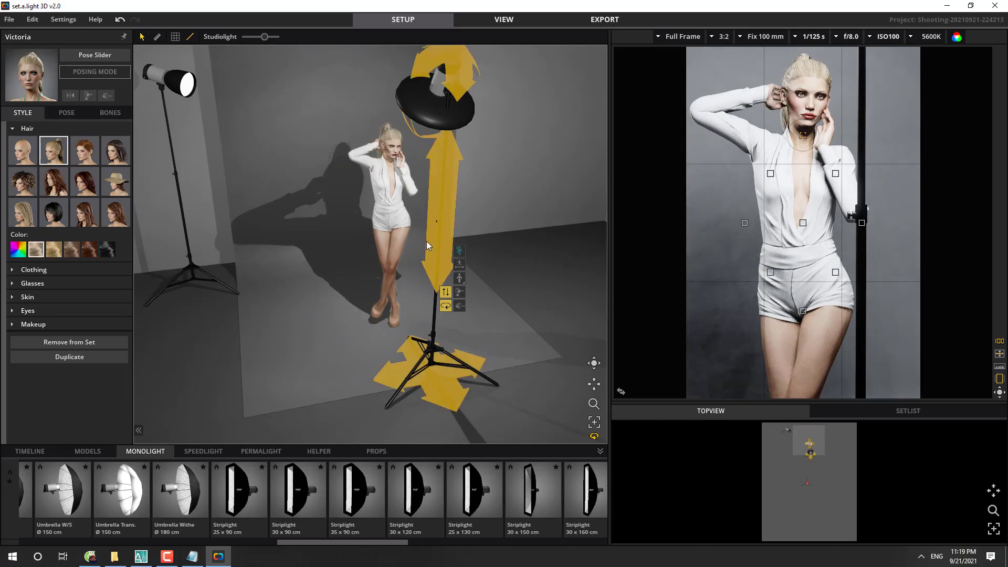
Step: Apply the standing preset pose with one arm folded across the waist and the other hand raised to the shoulder
{"action": "left_click", "coordinate": [78, 116]}
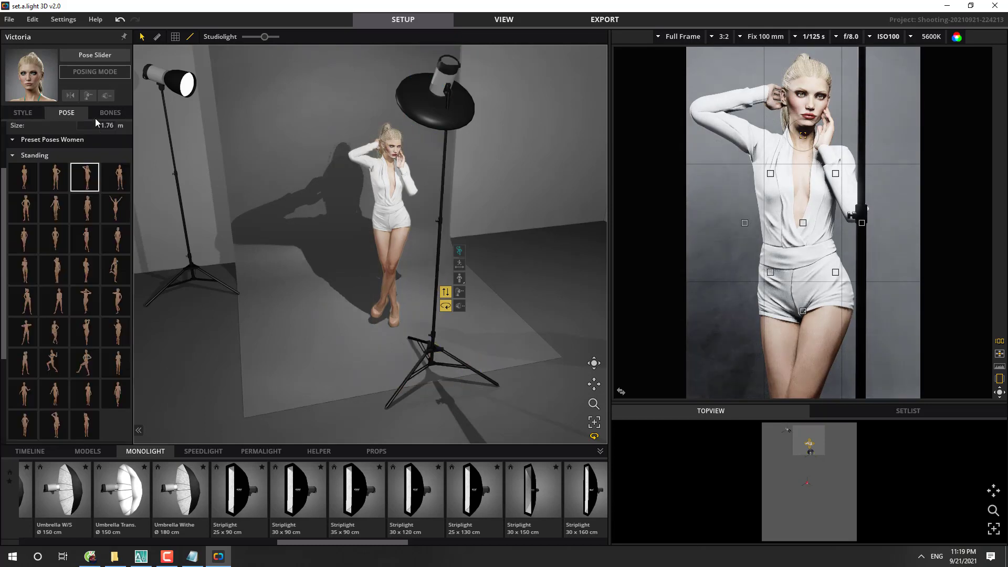
{"action": "left_click", "coordinate": [93, 273]}
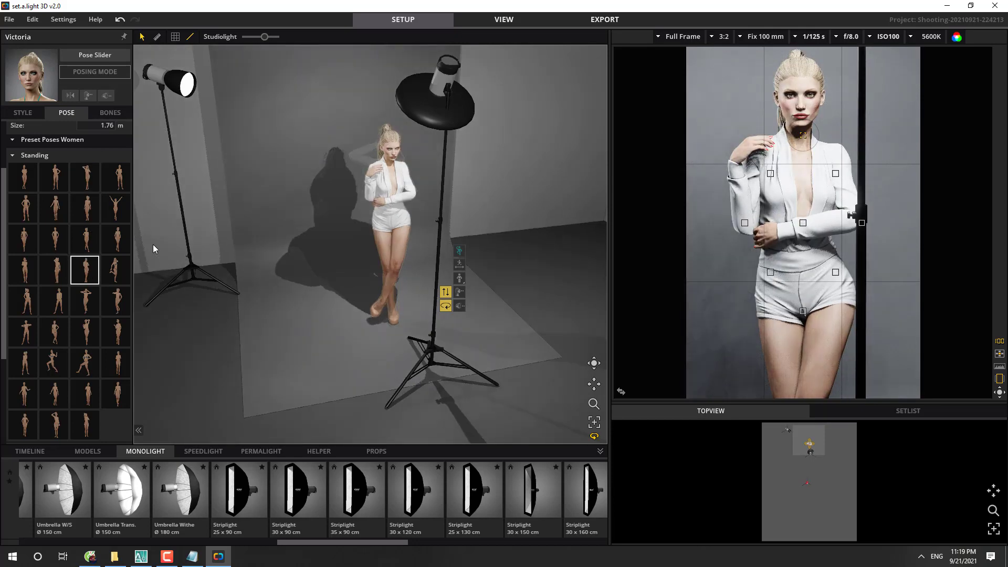
{"action": "left_click", "coordinate": [526, 280]}
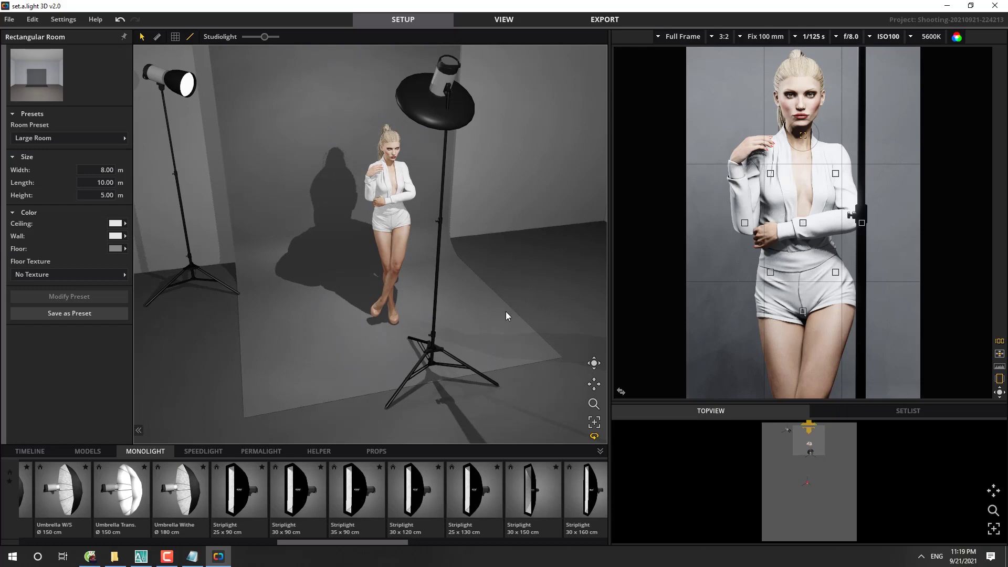
Step: Turn the re-posed model slightly so that she faces more toward the left side of the camera picture
{"action": "mouse_move", "coordinate": [428, 241]}
{"action": "left_click", "coordinate": [396, 286]}
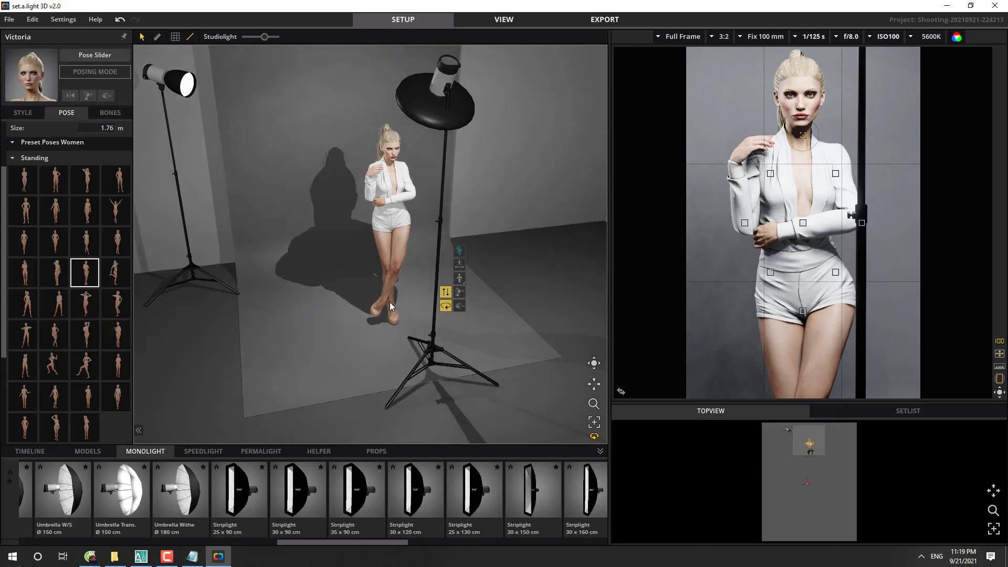
{"action": "left_click_drag", "start_coordinate": [445, 306], "coordinate": [426, 311]}
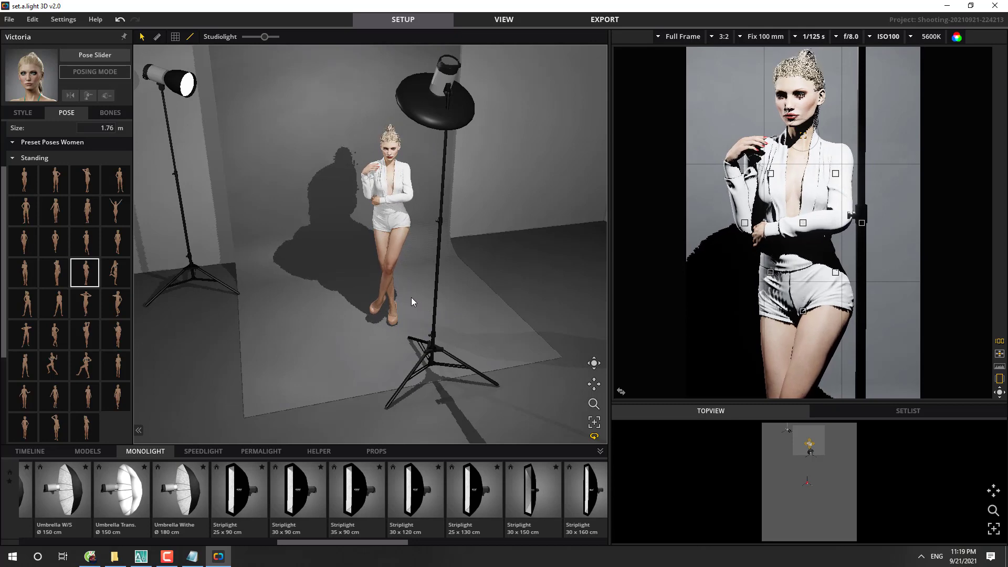
Step: Move the beauty dish across to the model's other side, to about X 3.69 m and Y 2.28 m
{"action": "left_click_drag", "start_coordinate": [427, 370], "coordinate": [376, 352]}
{"action": "scroll", "coordinate": [453, 348], "scroll_direction": "down", "scroll_amount": 3}
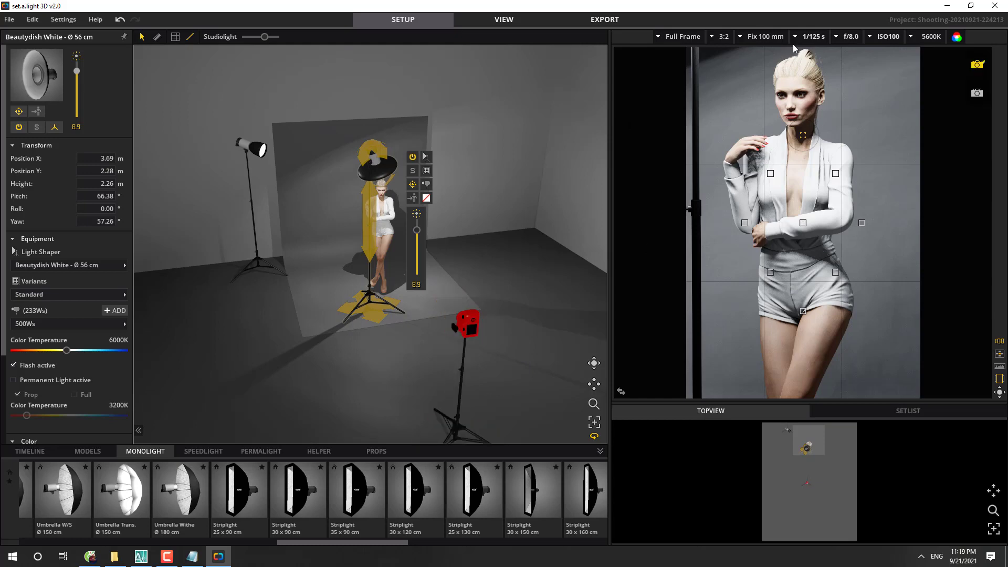
Step: Move the camera closer to about X 3.87 m, Y 3.65 m and raise it to about 1.88 m to frame her upper body
{"action": "left_click_drag", "start_coordinate": [449, 394], "coordinate": [406, 335]}
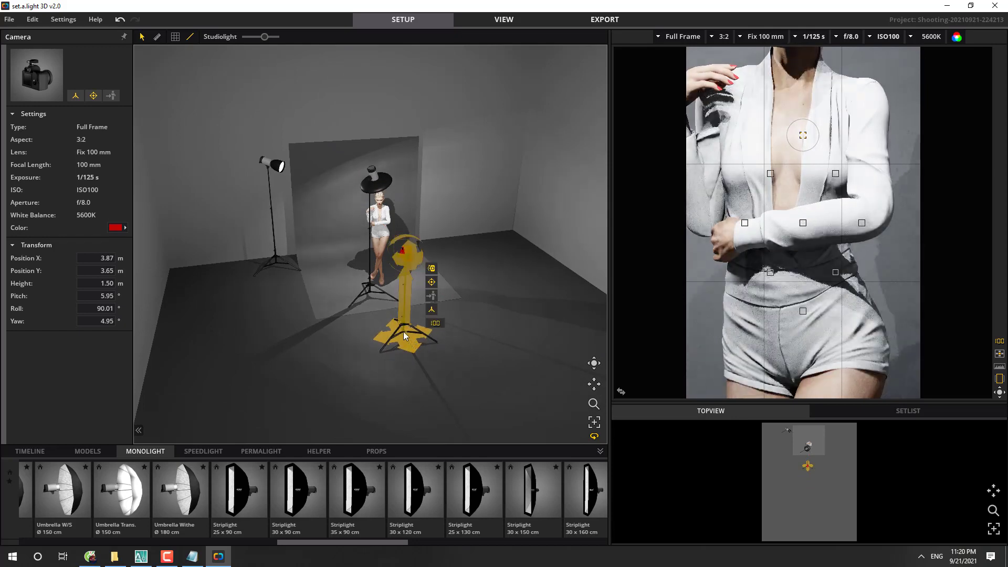
{"action": "scroll", "coordinate": [357, 195], "scroll_direction": "up", "scroll_amount": 3}
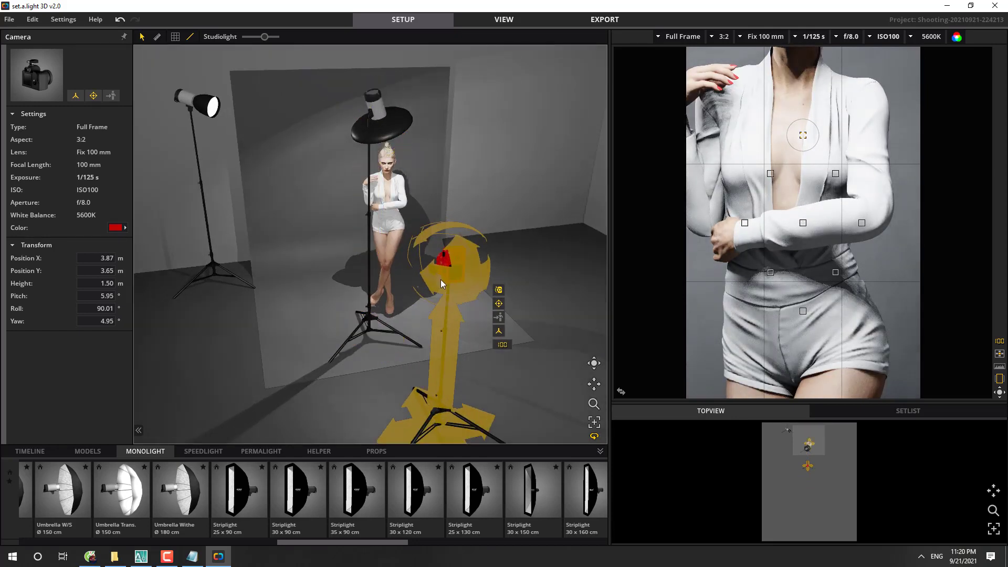
{"action": "left_click_drag", "start_coordinate": [445, 325], "coordinate": [450, 273]}
{"action": "mouse_move", "coordinate": [455, 224]}
{"action": "left_click_drag", "start_coordinate": [468, 186], "coordinate": [477, 251]}
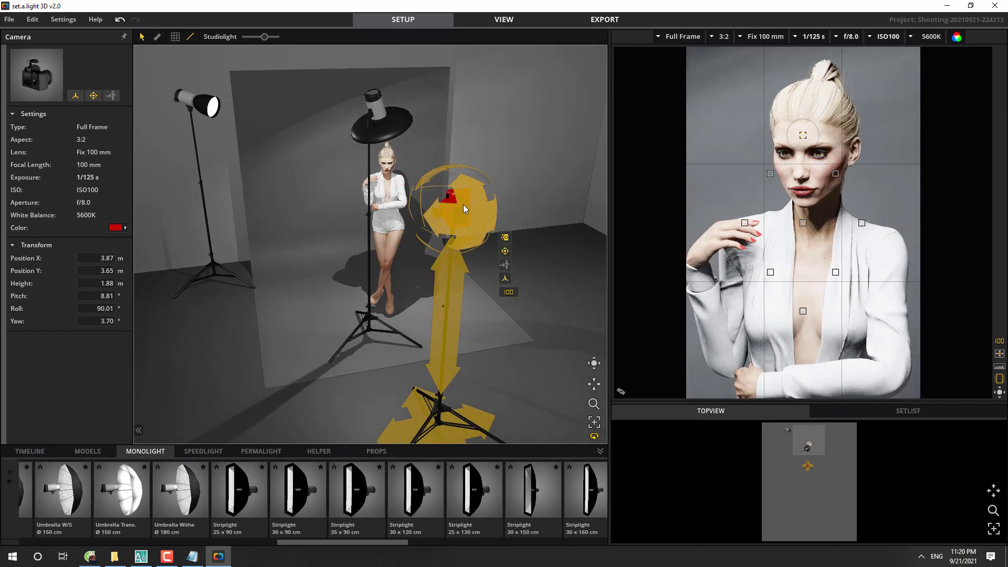
{"action": "left_click", "coordinate": [523, 371]}
Step: Raise the beauty dish to about 2.45 m and re-aim it at the model with about 62° pitch and 36° yaw
{"action": "left_click_drag", "start_coordinate": [526, 361], "coordinate": [338, 154]}
{"action": "mouse_move", "coordinate": [349, 124]}
{"action": "right_click_drag", "start_coordinate": [356, 237], "coordinate": [393, 312]}
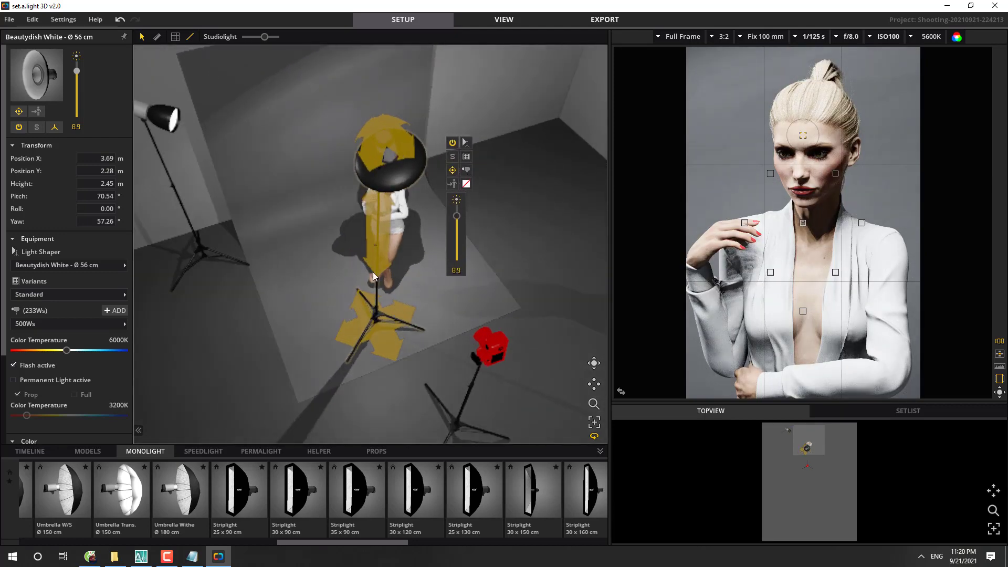
{"action": "right_click_drag", "start_coordinate": [394, 142], "coordinate": [373, 201]}
{"action": "left_click_drag", "start_coordinate": [410, 147], "coordinate": [490, 181]}
Step: Examine the beauty dish's placement relative to the model from behind and review its available flash head powers
{"action": "right_click_drag", "start_coordinate": [508, 289], "coordinate": [389, 216]}
{"action": "left_click", "coordinate": [212, 215]}
{"action": "right_click_drag", "start_coordinate": [212, 215], "coordinate": [345, 119]}
{"action": "left_click", "coordinate": [343, 106]}
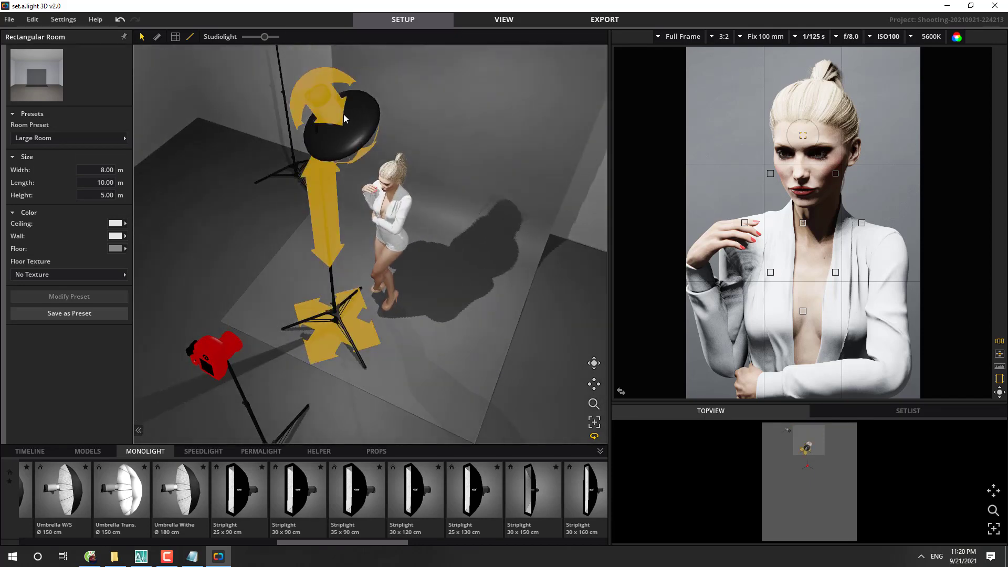
{"action": "left_click", "coordinate": [355, 130]}
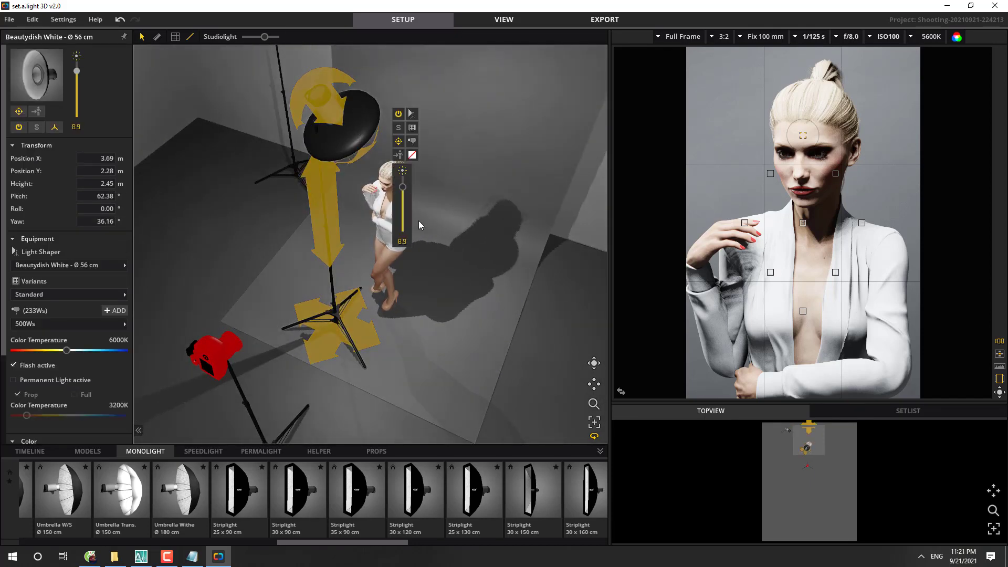
{"action": "left_click", "coordinate": [404, 246]}
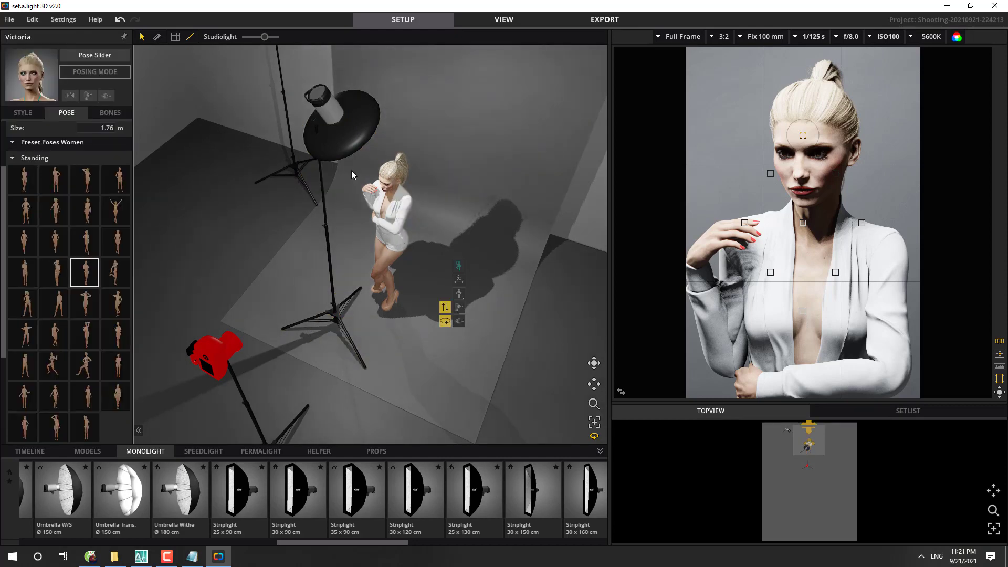
{"action": "left_click", "coordinate": [341, 146]}
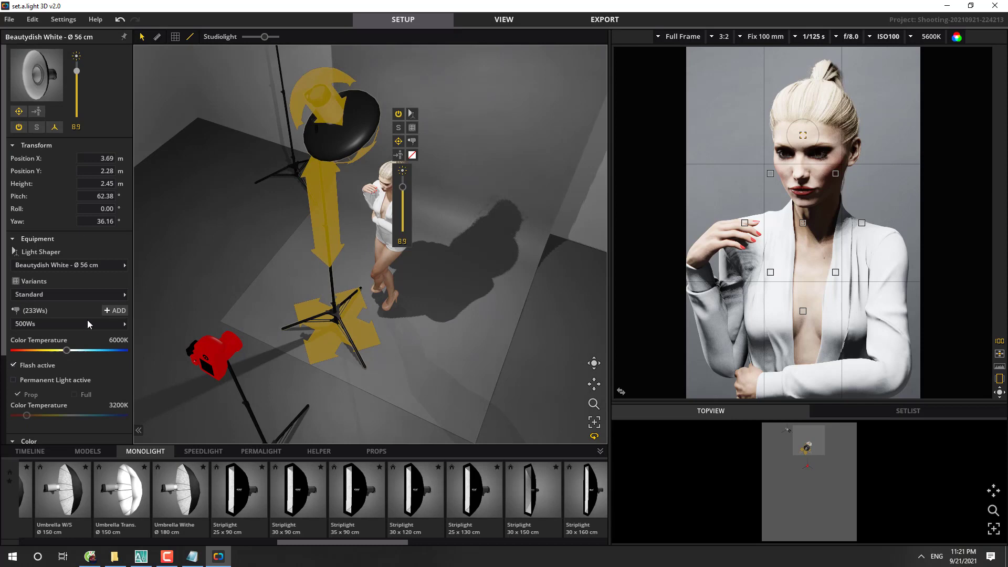
{"action": "left_click", "coordinate": [48, 325]}
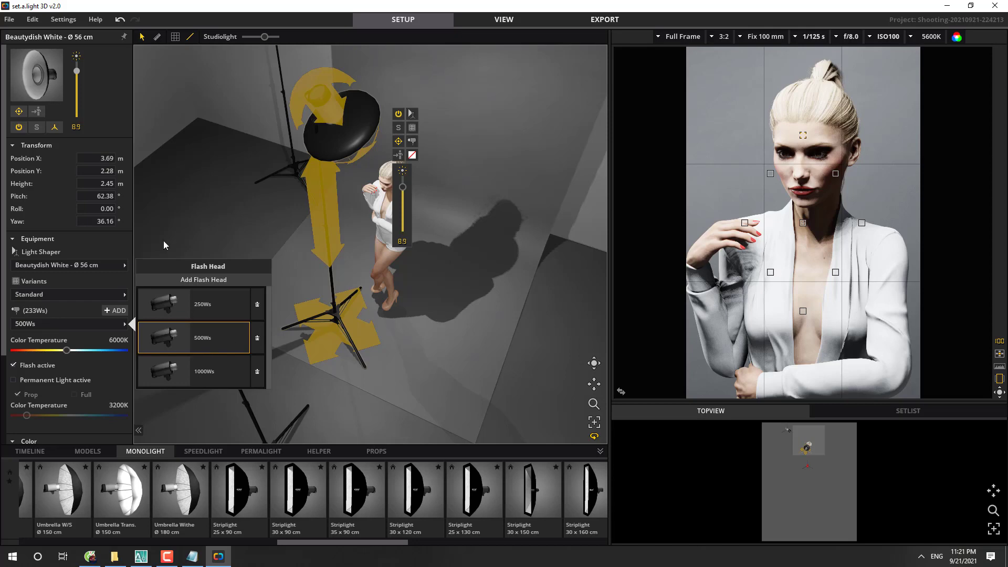
{"action": "left_click", "coordinate": [191, 121]}
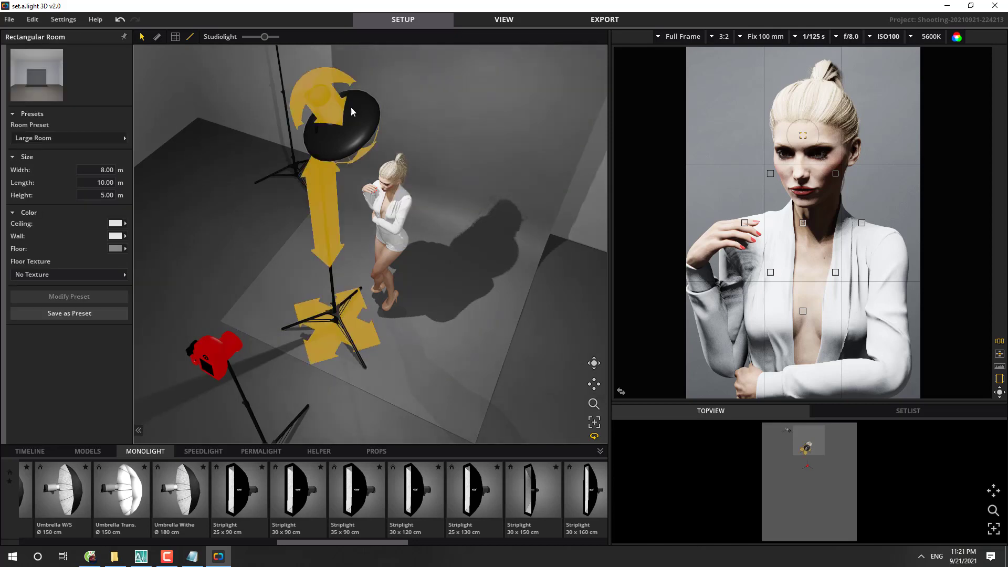
Step: Lower the beauty dish's flash power to 8.0
{"action": "left_click", "coordinate": [351, 137]}
{"action": "left_click", "coordinate": [403, 244]}
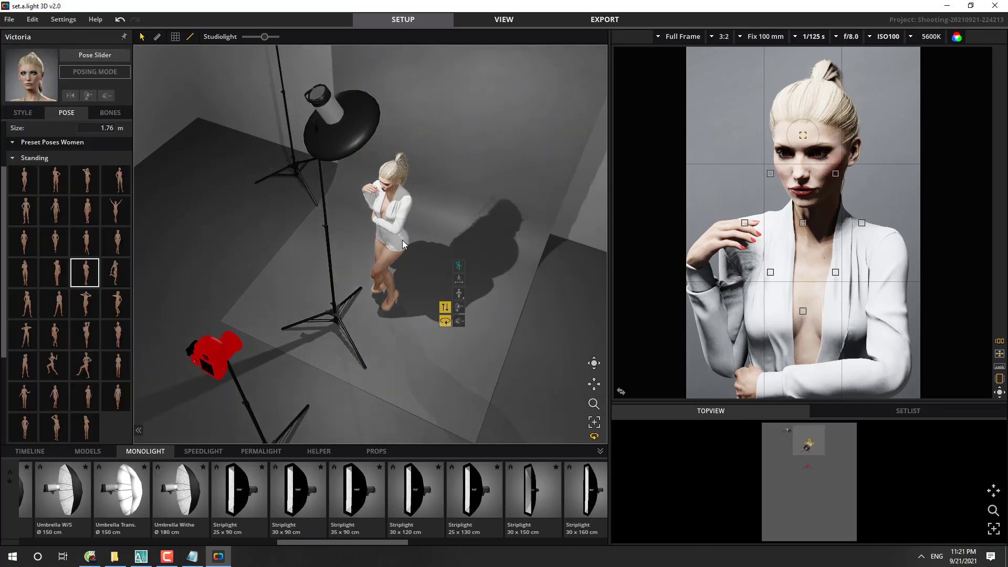
{"action": "left_click", "coordinate": [354, 132]}
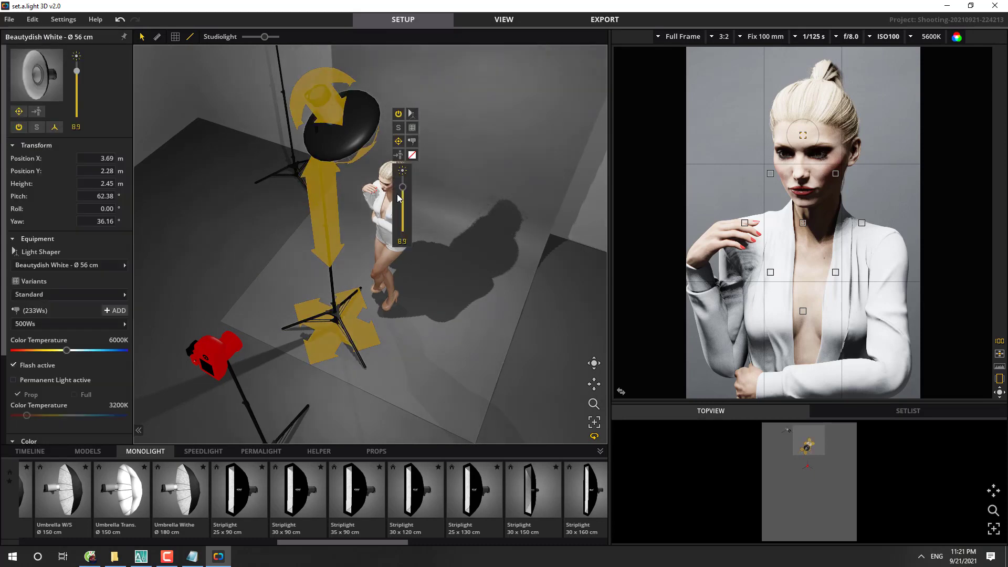
{"action": "left_click_drag", "start_coordinate": [402, 190], "coordinate": [405, 194]}
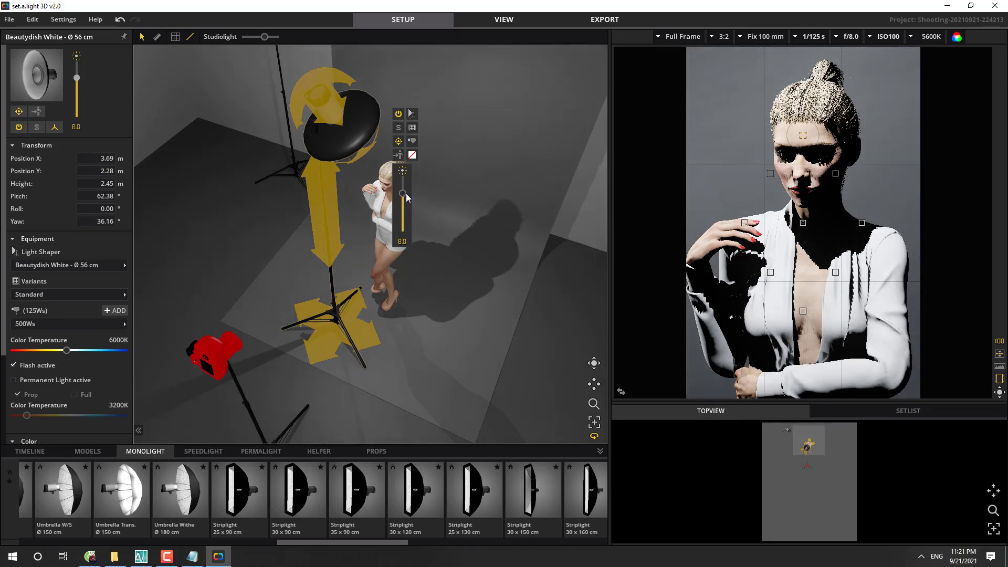
Step: Try the Grid Outside variant on the beauty dish and check its effect in the camera picture
{"action": "left_click", "coordinate": [412, 128]}
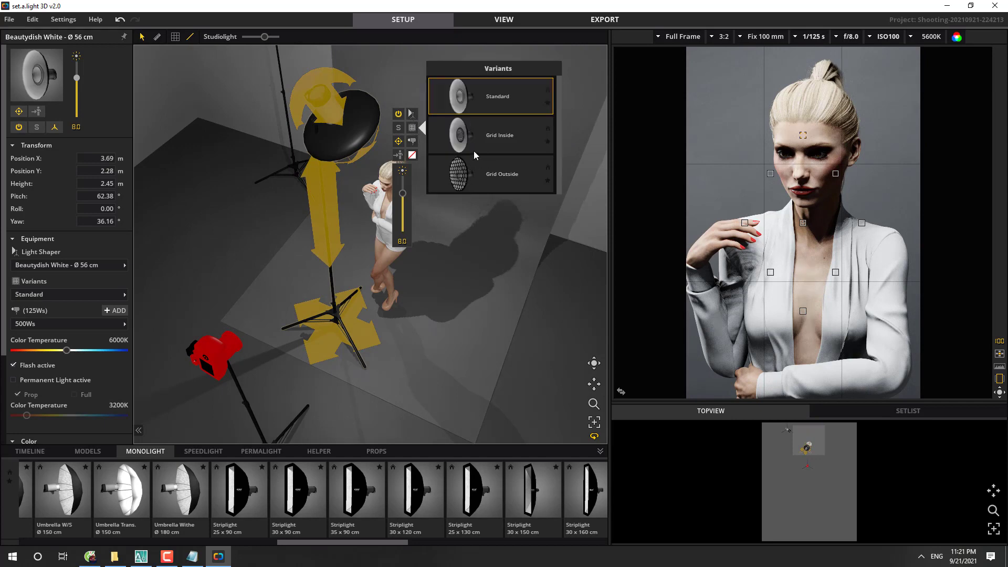
{"action": "left_click", "coordinate": [477, 170]}
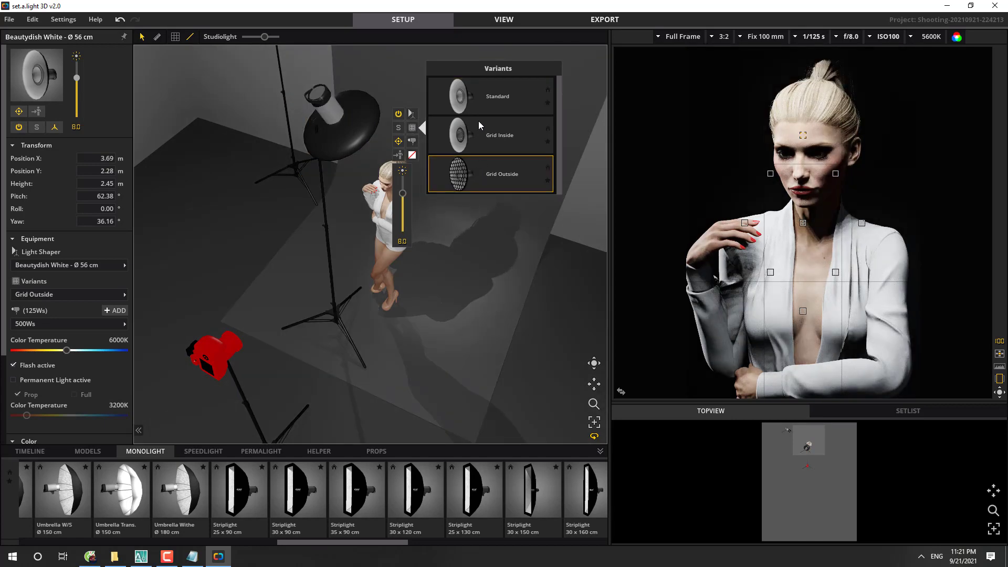
{"action": "left_click", "coordinate": [730, 144]}
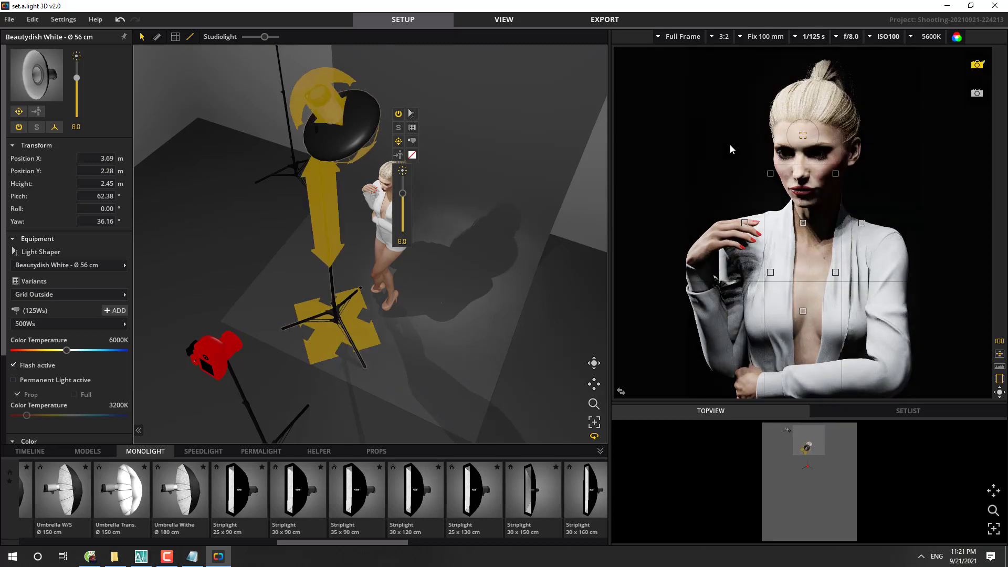
Step: Switch the beauty dish back to the Standard variant without a grid
{"action": "left_click", "coordinate": [411, 129]}
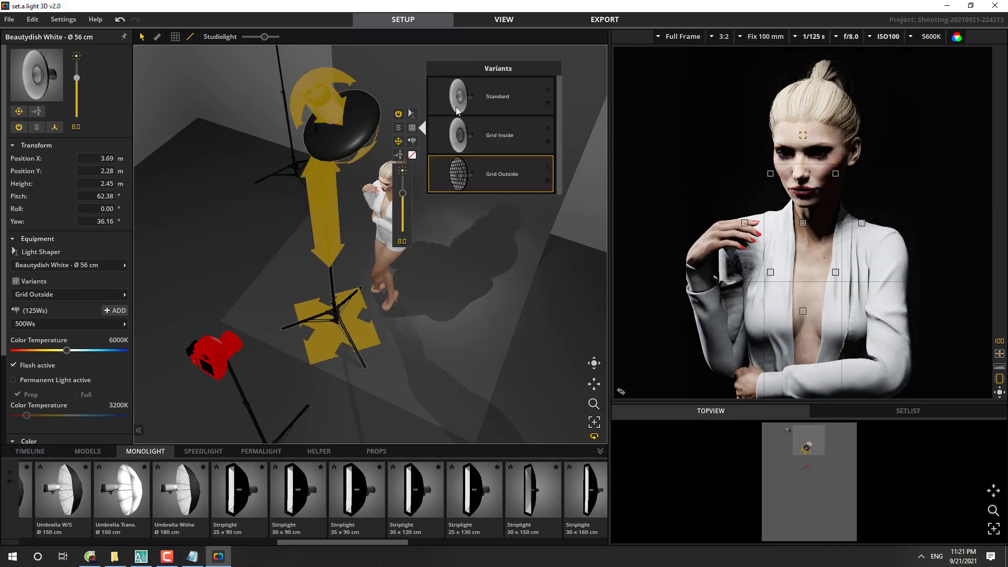
{"action": "left_click", "coordinate": [471, 84]}
{"action": "left_click", "coordinate": [737, 122]}
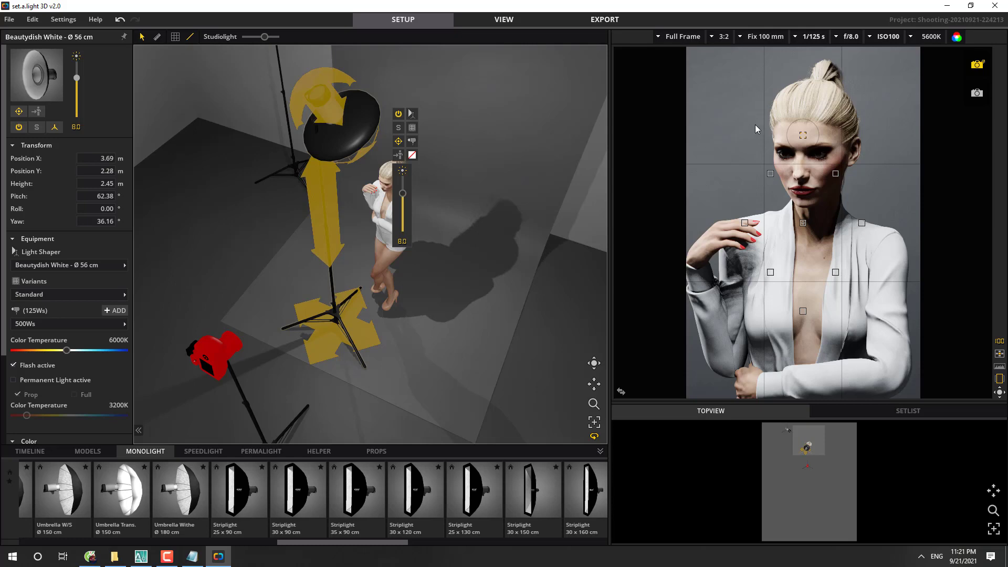
Step: Switch the beauty dish to the Grid Outside variant and check the effect on the model and background
{"action": "left_click", "coordinate": [412, 128]}
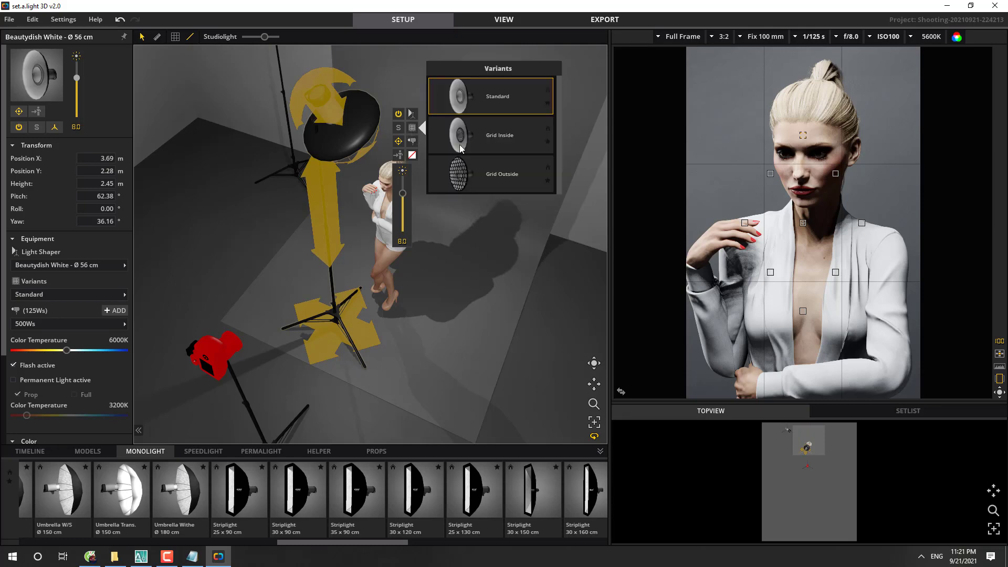
{"action": "left_click", "coordinate": [467, 181]}
{"action": "left_click", "coordinate": [483, 256]}
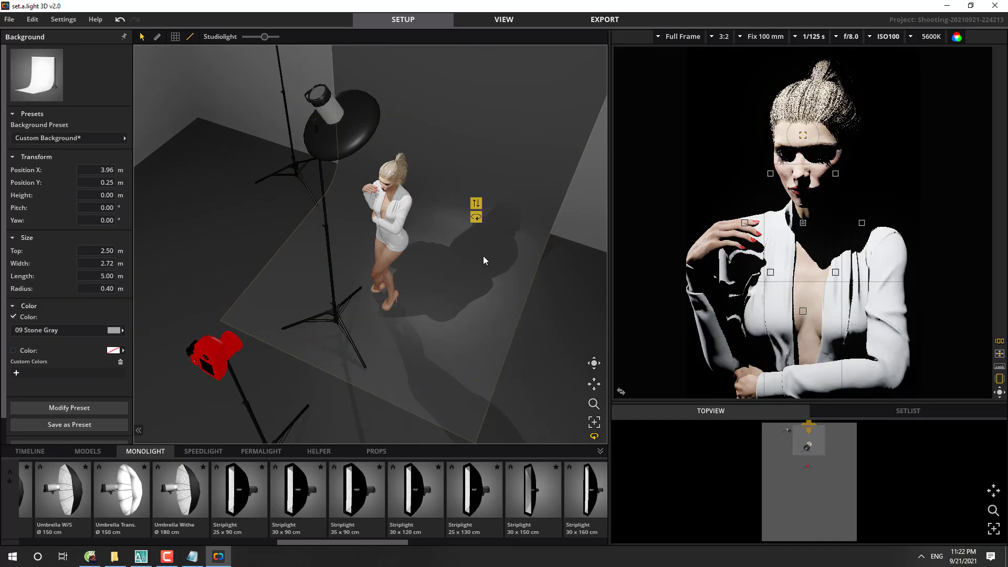
{"action": "right_click_drag", "start_coordinate": [484, 261], "coordinate": [431, 261]}
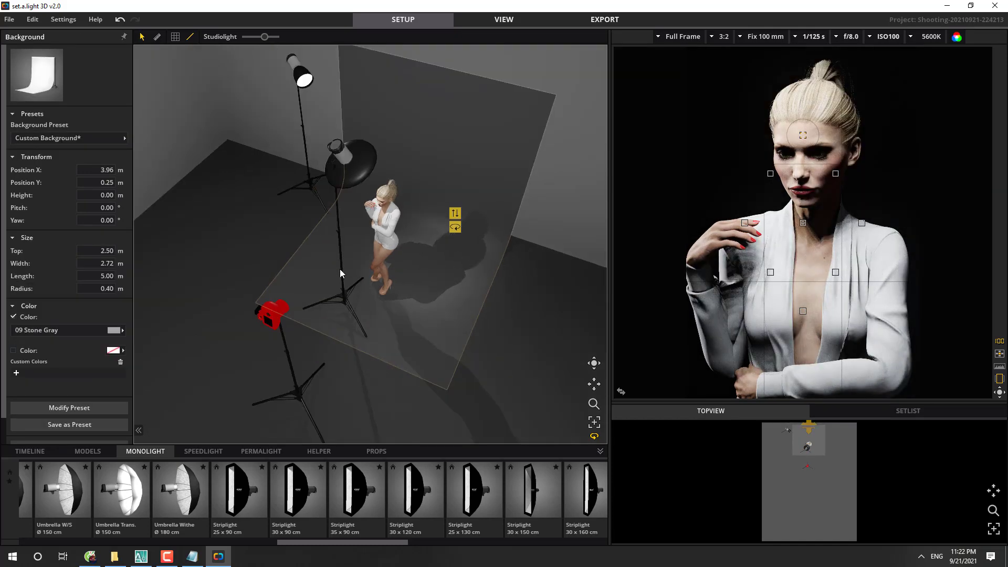
{"action": "right_click_drag", "start_coordinate": [385, 169], "coordinate": [321, 222]}
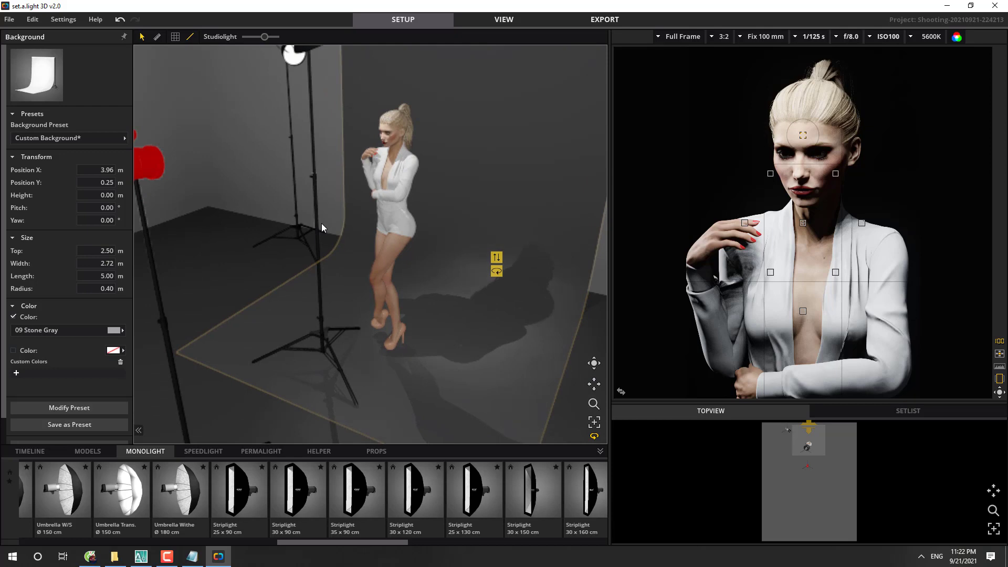
Step: Browse the monolight library to find the softbox models
{"action": "scroll", "coordinate": [430, 483], "scroll_direction": "down", "scroll_amount": 6}
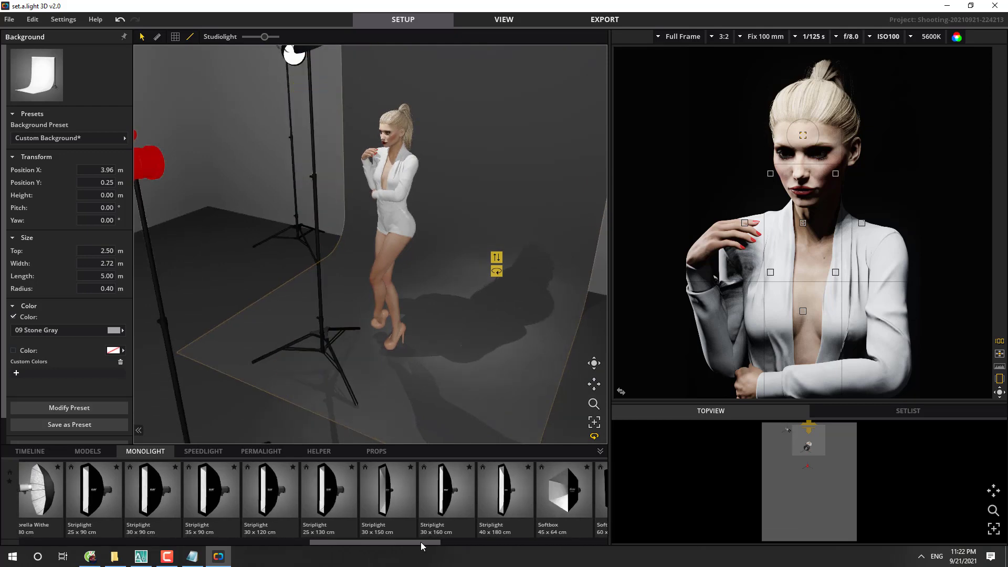
{"action": "scroll", "coordinate": [483, 530], "scroll_direction": "down", "scroll_amount": 4}
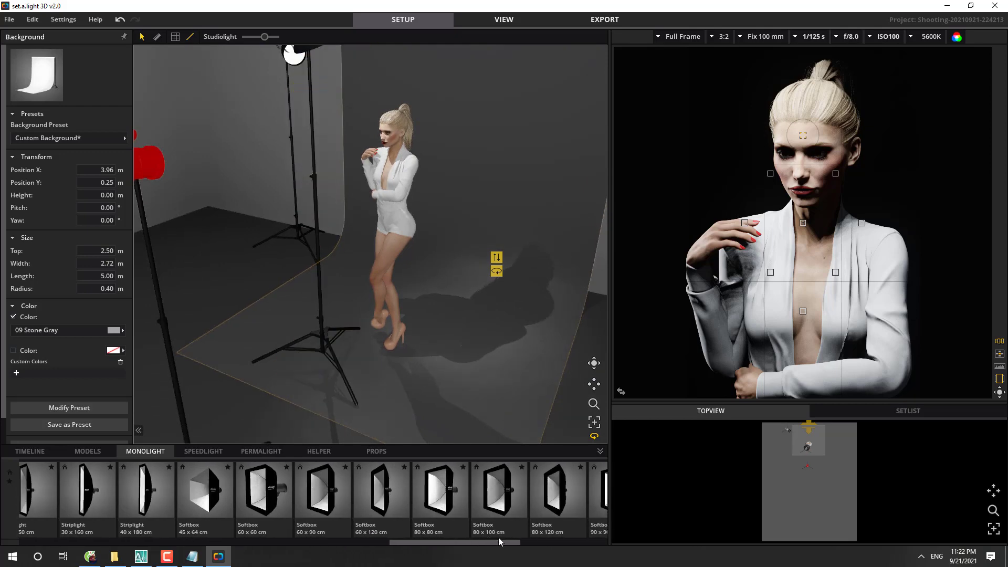
{"action": "scroll", "coordinate": [503, 538], "scroll_direction": "up", "scroll_amount": 5}
{"action": "scroll", "coordinate": [543, 528], "scroll_direction": "down", "scroll_amount": 5}
{"action": "scroll", "coordinate": [575, 528], "scroll_direction": "up", "scroll_amount": 6}
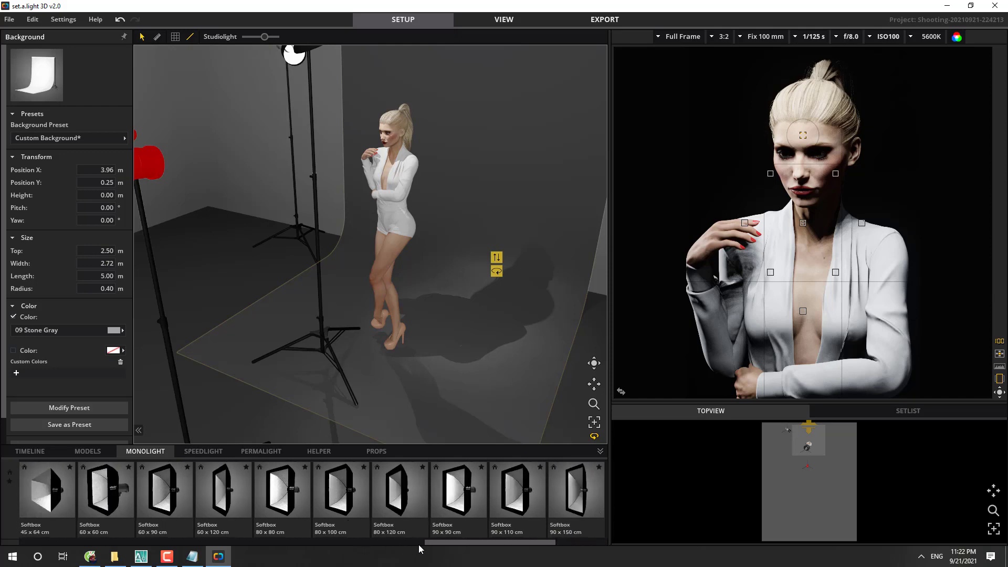
{"action": "left_click_drag", "start_coordinate": [438, 544], "coordinate": [416, 542]}
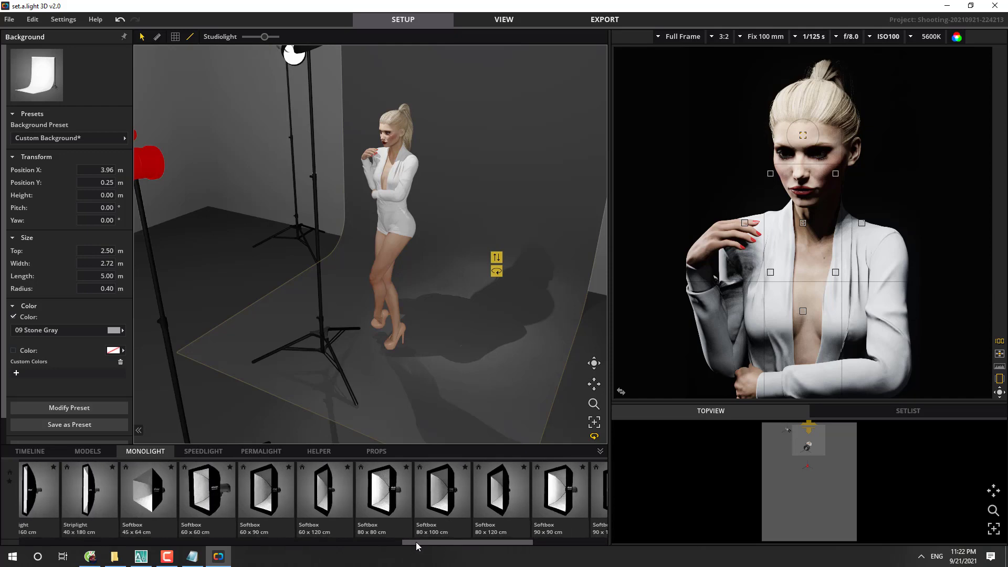
{"action": "left_click", "coordinate": [283, 490]}
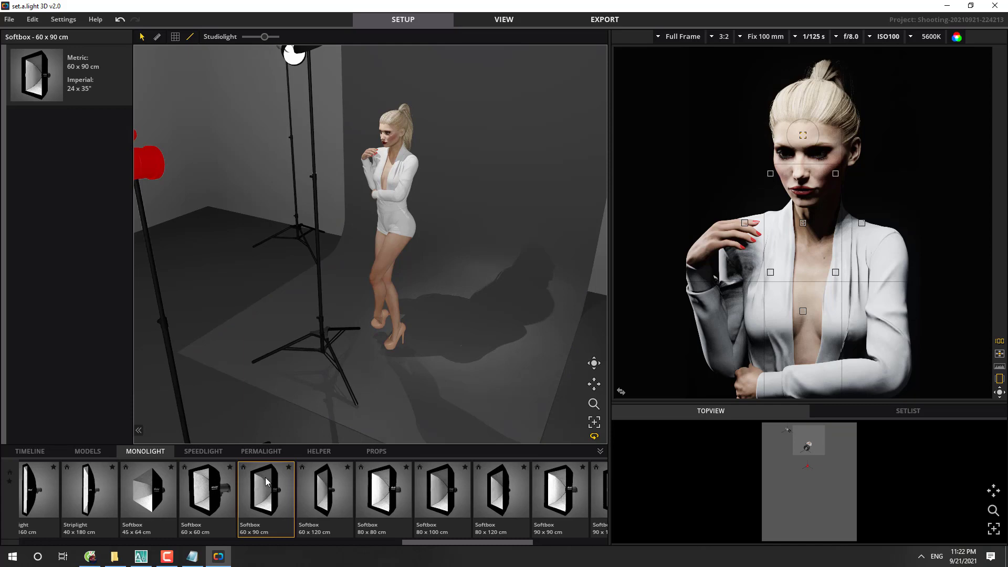
{"action": "left_click_drag", "start_coordinate": [272, 495], "coordinate": [331, 373]}
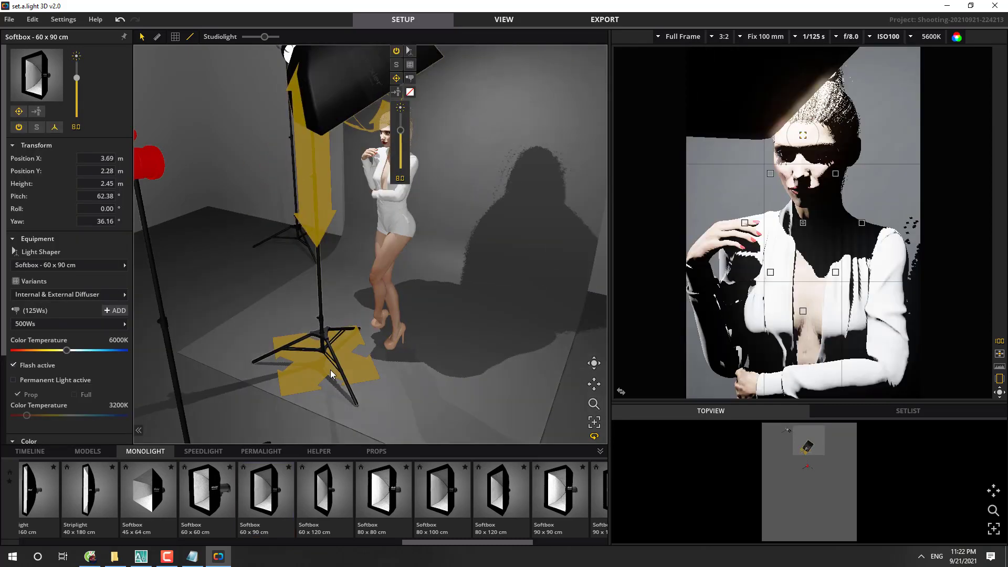
{"action": "left_click_drag", "start_coordinate": [344, 207], "coordinate": [352, 300]}
{"action": "key", "text": "ctrl+z"}
{"action": "key", "text": "ctrl+z"}
{"action": "key", "text": "ctrl+z"}
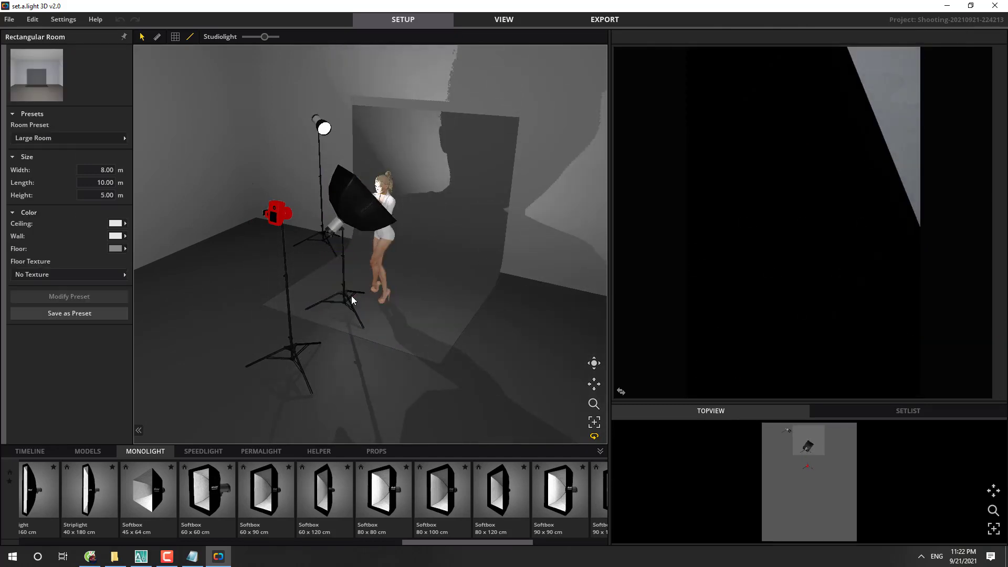
{"action": "key", "text": "ctrl+z"}
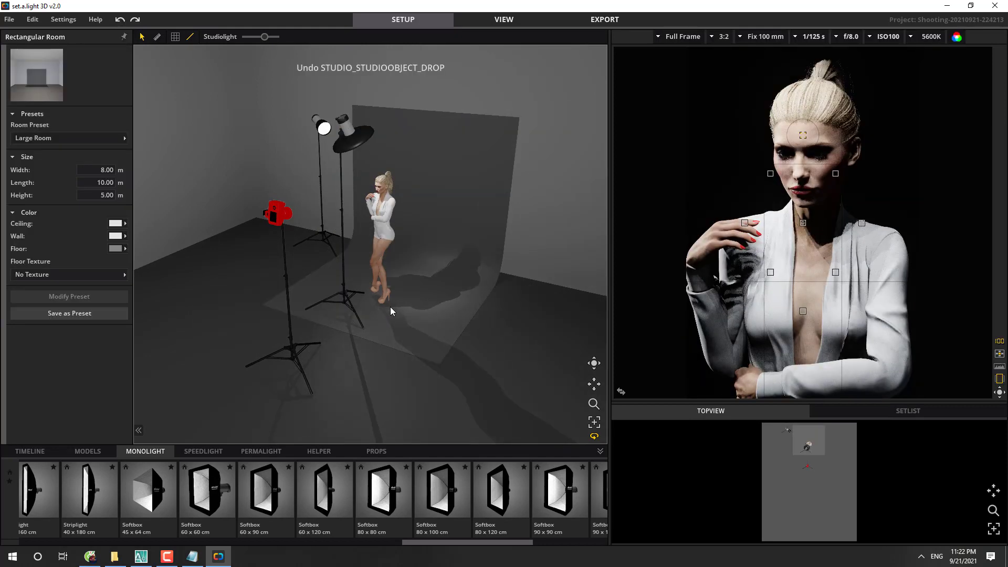
Step: Add a 60 x 90 cm softbox below the beauty dish at X 3.74 m, Y 2.32 m and lower it to 0.61 m, aimed up at the model
{"action": "left_click", "coordinate": [272, 509]}
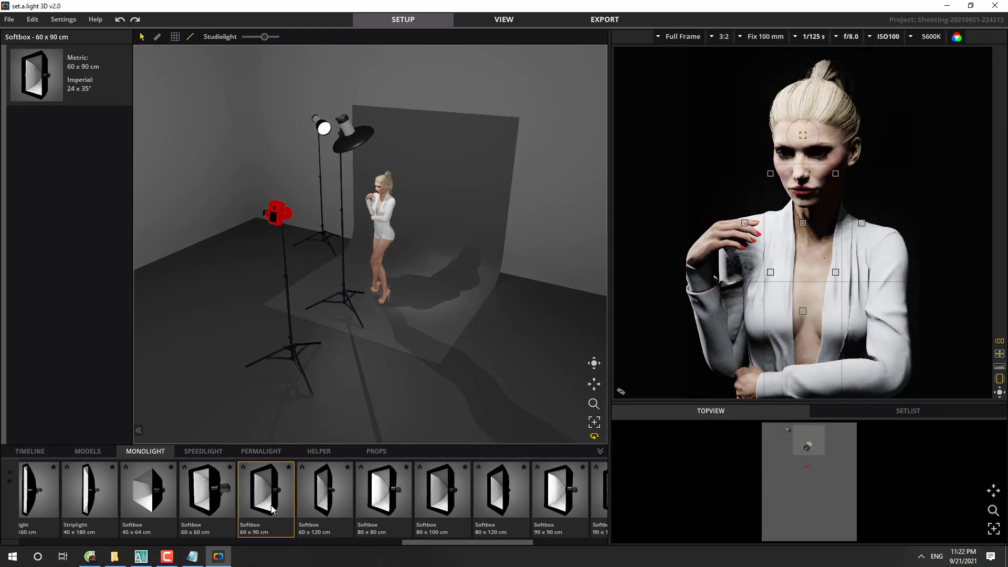
{"action": "left_click_drag", "start_coordinate": [266, 505], "coordinate": [361, 329]}
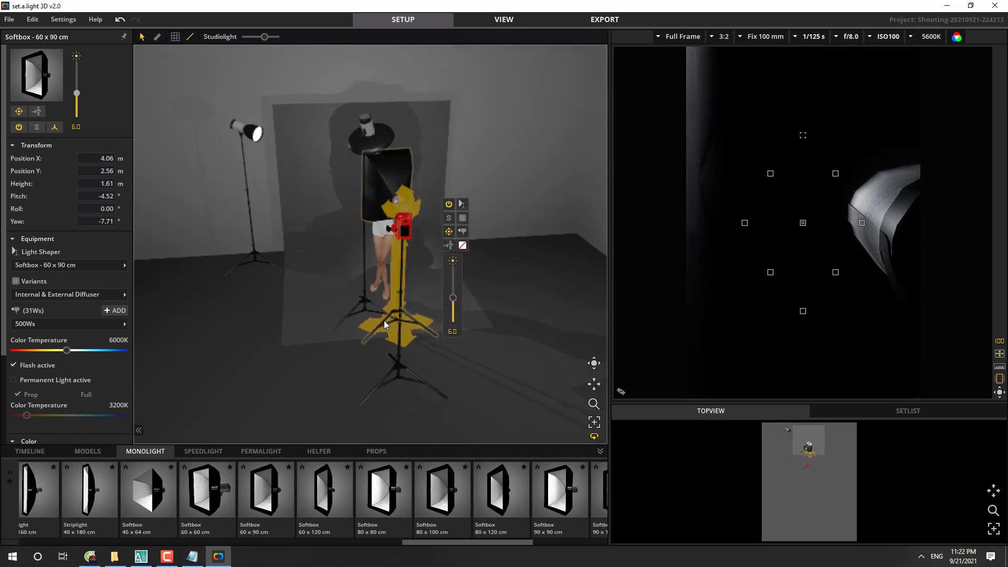
{"action": "left_click_drag", "start_coordinate": [392, 330], "coordinate": [373, 321]}
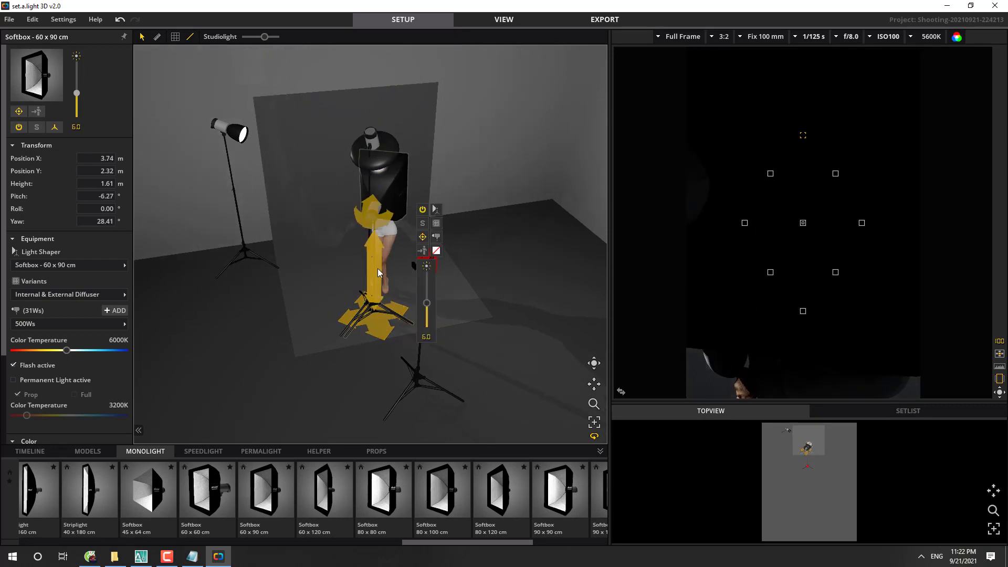
{"action": "left_click_drag", "start_coordinate": [375, 262], "coordinate": [374, 290]}
{"action": "right_click_drag", "start_coordinate": [457, 294], "coordinate": [420, 303]}
{"action": "left_click", "coordinate": [263, 216]}
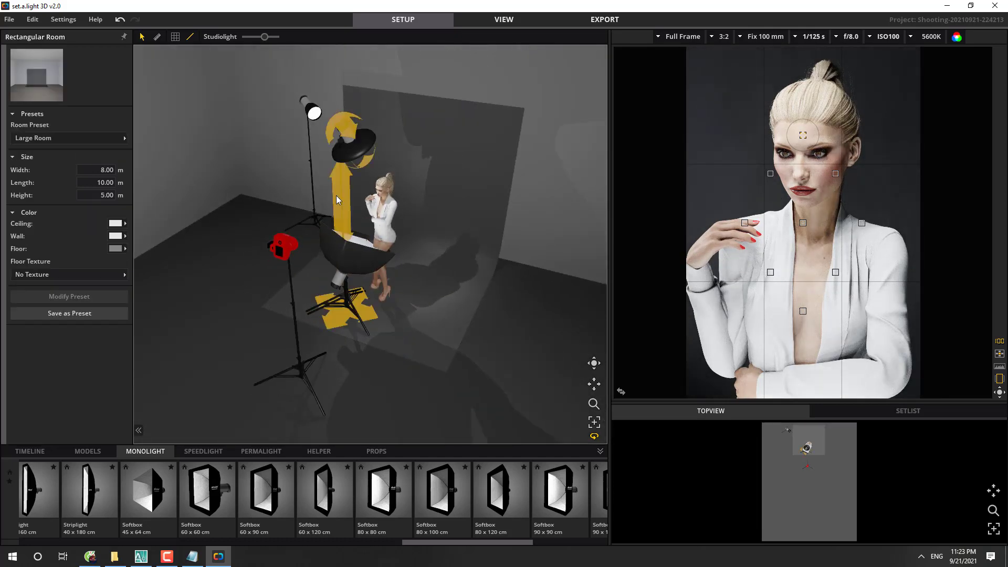
Step: Examine the beauty dish and softbox arrangement in front of the model from several angles
{"action": "scroll", "coordinate": [335, 195], "scroll_direction": "up", "scroll_amount": 5}
{"action": "scroll", "coordinate": [339, 298], "scroll_direction": "down", "scroll_amount": 3}
{"action": "right_click_drag", "start_coordinate": [339, 298], "coordinate": [310, 338]}
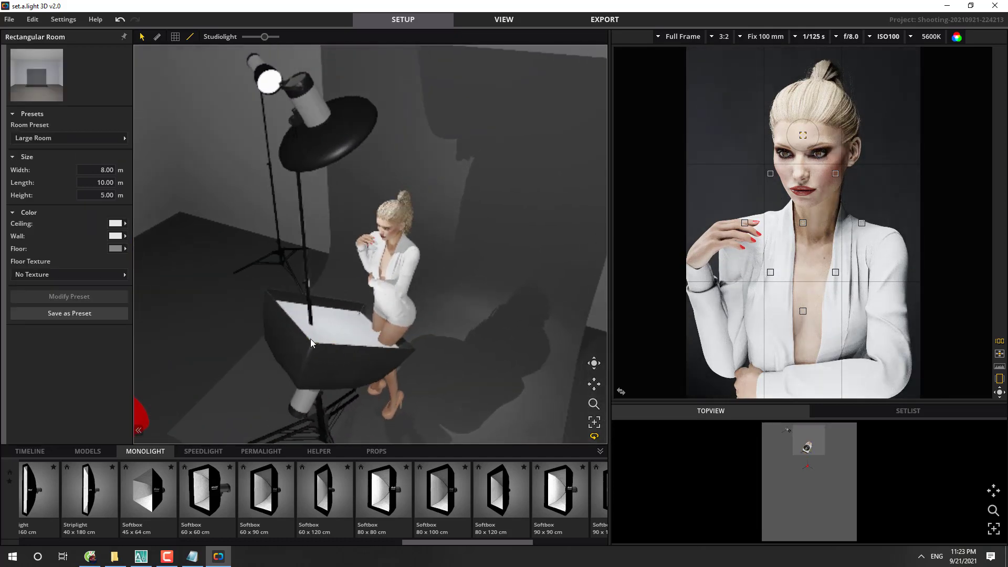
{"action": "scroll", "coordinate": [411, 294], "scroll_direction": "up", "scroll_amount": 3}
{"action": "scroll", "coordinate": [411, 292], "scroll_direction": "down", "scroll_amount": 3}
{"action": "right_click_drag", "start_coordinate": [411, 291], "coordinate": [352, 295]}
{"action": "scroll", "coordinate": [419, 320], "scroll_direction": "up", "scroll_amount": 2}
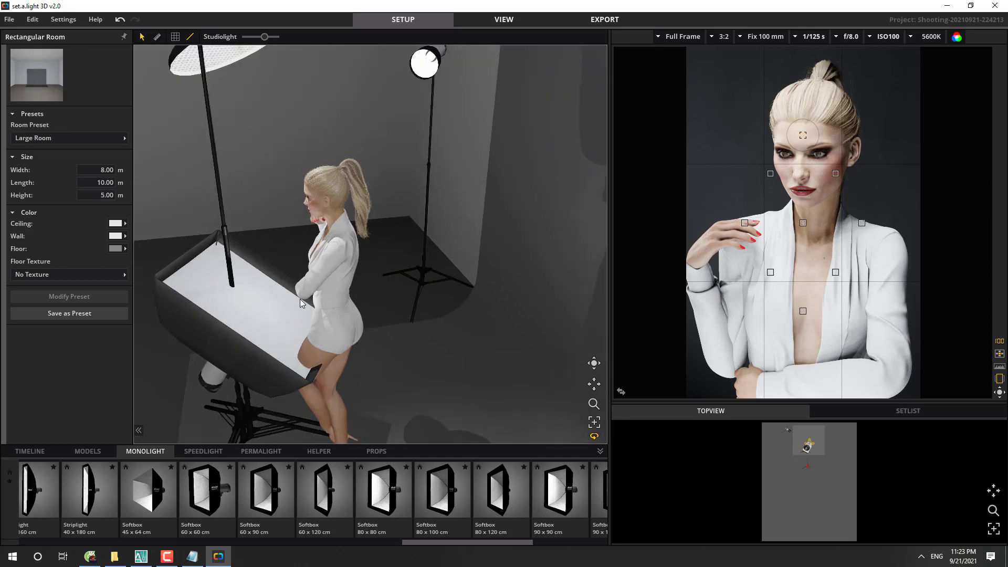
{"action": "left_click", "coordinate": [347, 304]}
{"action": "right_click_drag", "start_coordinate": [304, 320], "coordinate": [260, 320]}
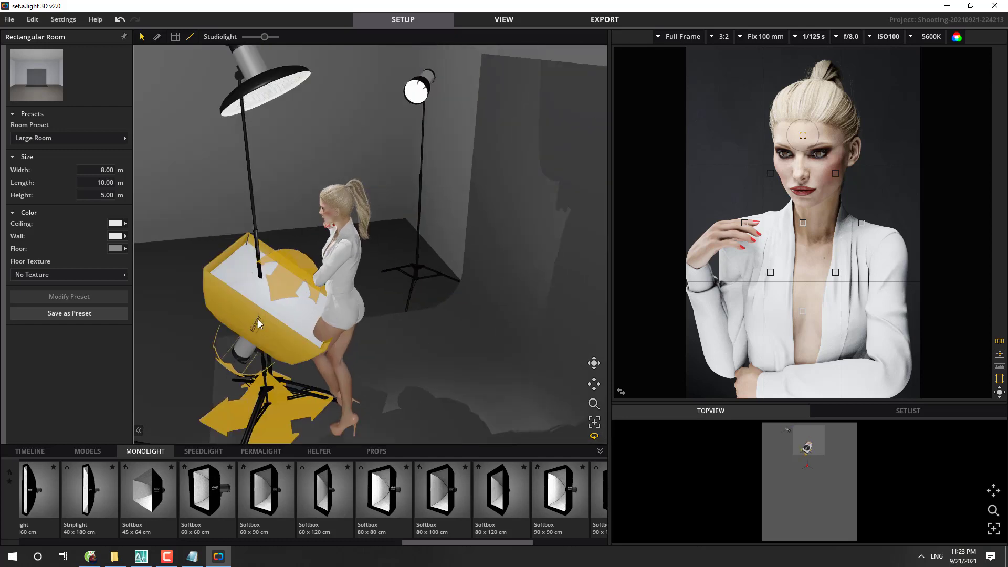
{"action": "left_click", "coordinate": [345, 331]}
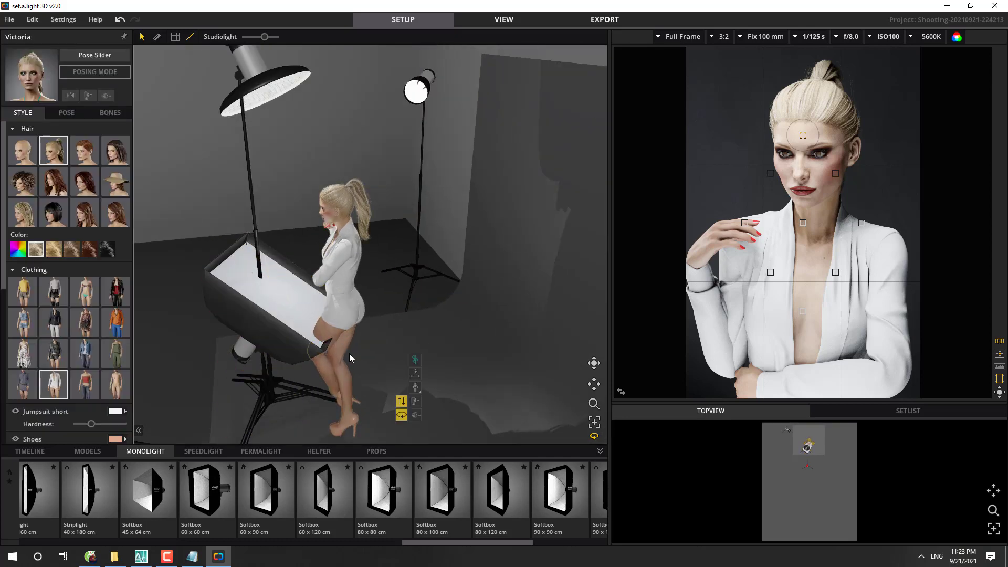
{"action": "right_click_drag", "start_coordinate": [445, 254], "coordinate": [369, 303]}
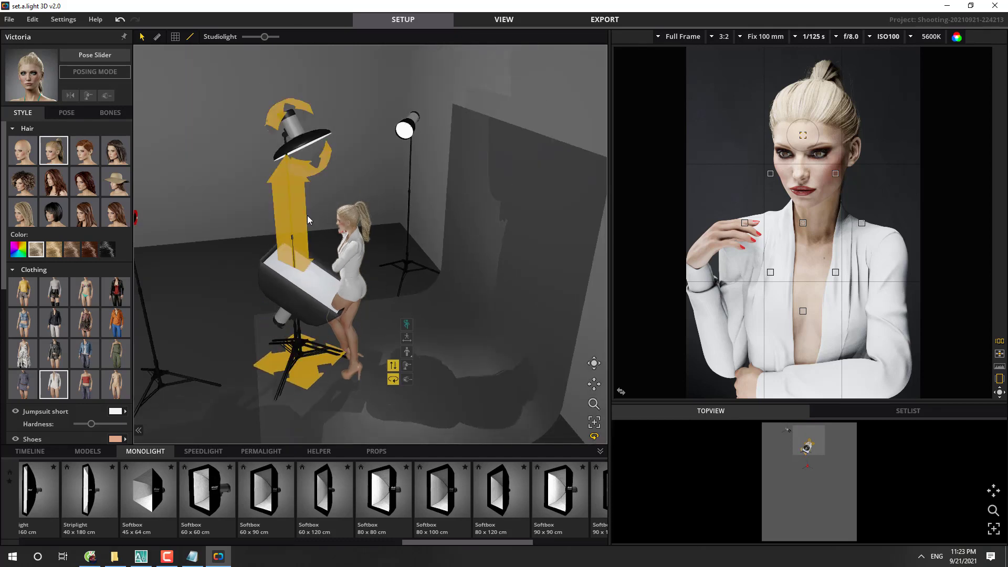
{"action": "left_click", "coordinate": [289, 153]}
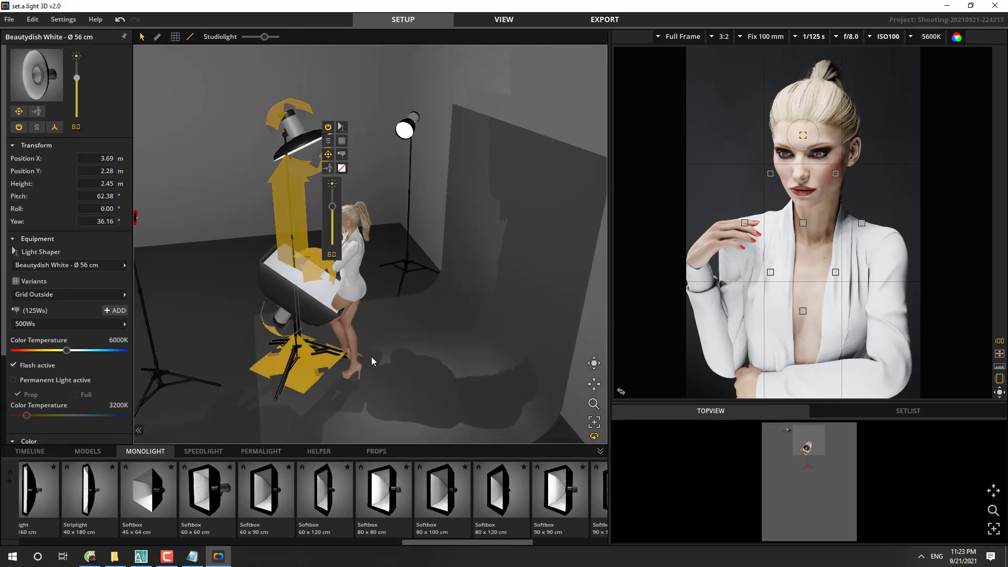
Step: Move the model slightly back, away from the softbox
{"action": "left_click", "coordinate": [351, 290]}
{"action": "mouse_move", "coordinate": [355, 370]}
{"action": "left_mouse_down"}
{"action": "mouse_move", "coordinate": [367, 377]}
{"action": "mouse_move", "coordinate": [367, 367]}
{"action": "left_mouse_up"}
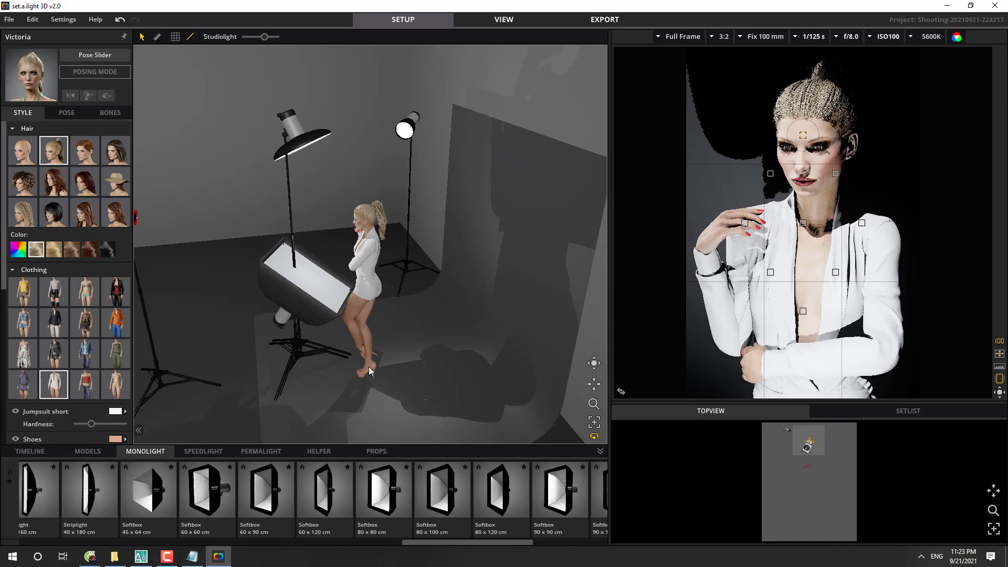
{"action": "scroll", "coordinate": [368, 367], "scroll_direction": "down", "scroll_amount": 3}
Step: Move the camera closer to the model, to about X 3.94 m, Y 3.53 m, to tighten the framing
{"action": "left_click", "coordinate": [226, 335]}
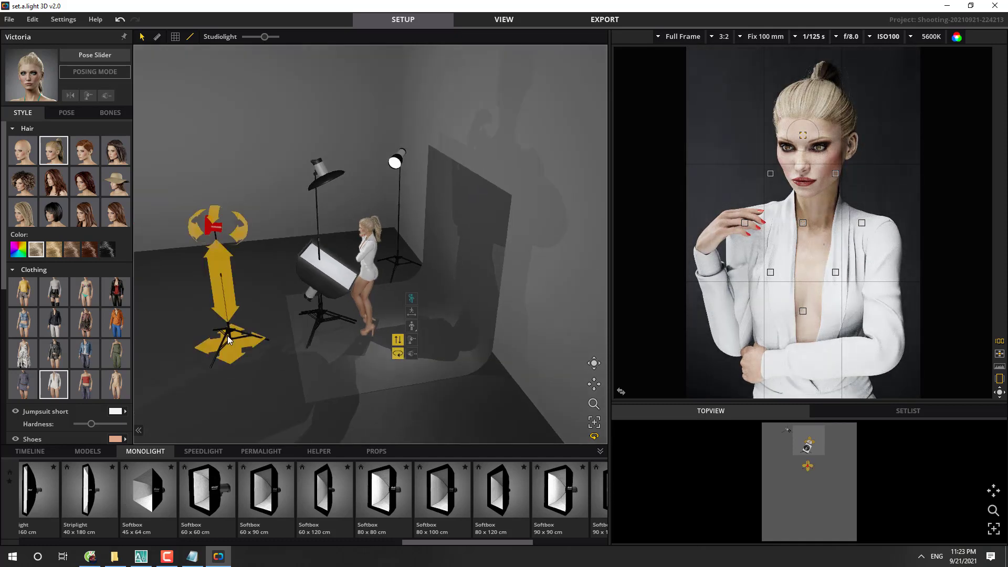
{"action": "left_click", "coordinate": [238, 342]}
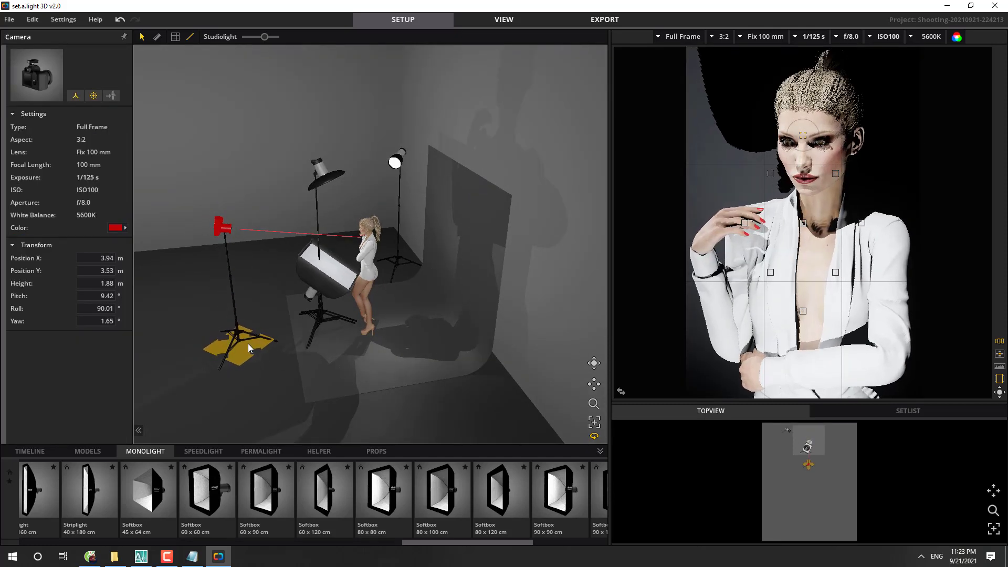
{"action": "left_click_drag", "start_coordinate": [248, 343], "coordinate": [245, 344]}
{"action": "left_click_drag", "start_coordinate": [262, 165], "coordinate": [389, 245]}
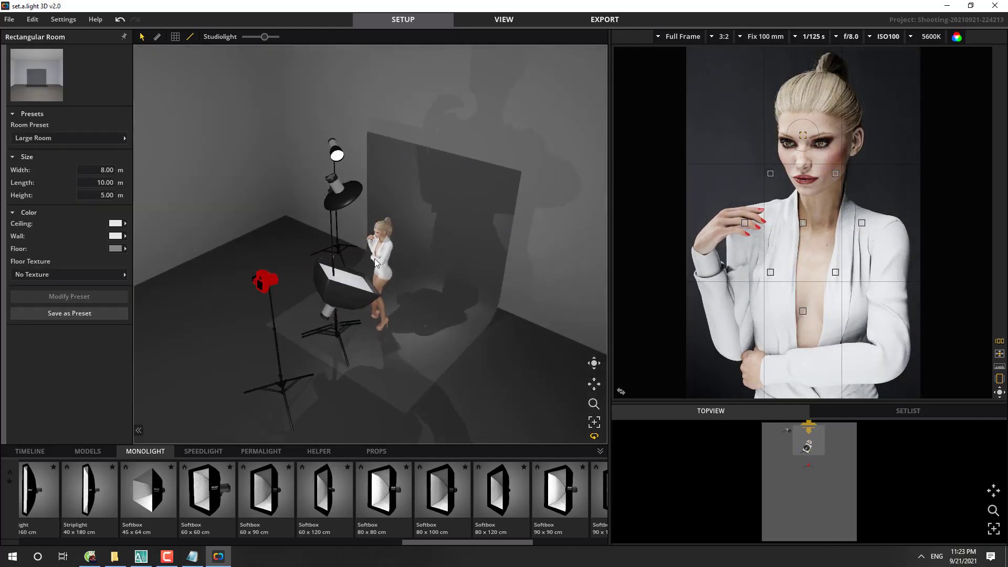
Step: Compare the position and power settings of the softbox and the beauty dish up close
{"action": "scroll", "coordinate": [348, 285], "scroll_direction": "up", "scroll_amount": 5}
{"action": "left_click", "coordinate": [344, 317]}
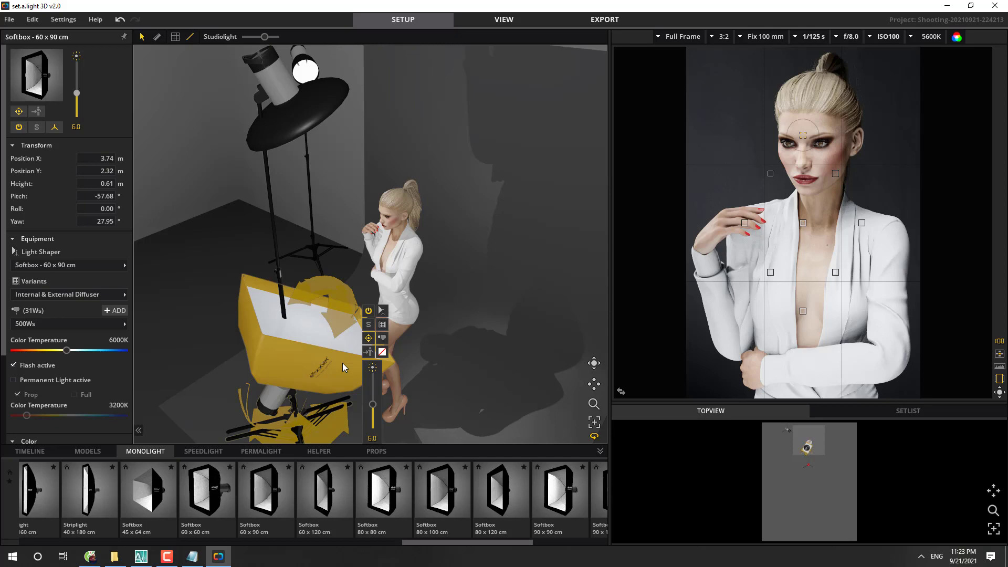
{"action": "left_click", "coordinate": [308, 132]}
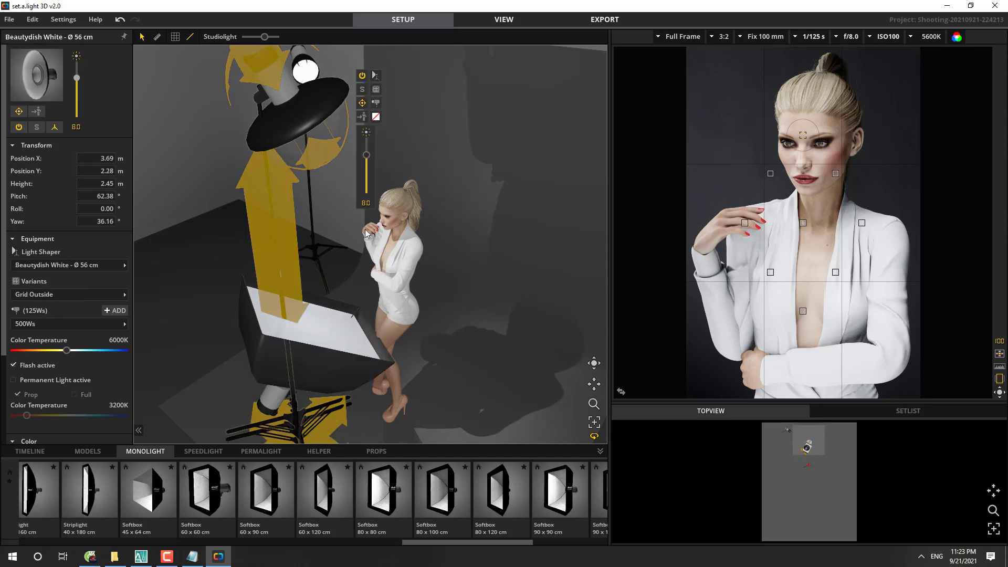
{"action": "left_click", "coordinate": [327, 288]}
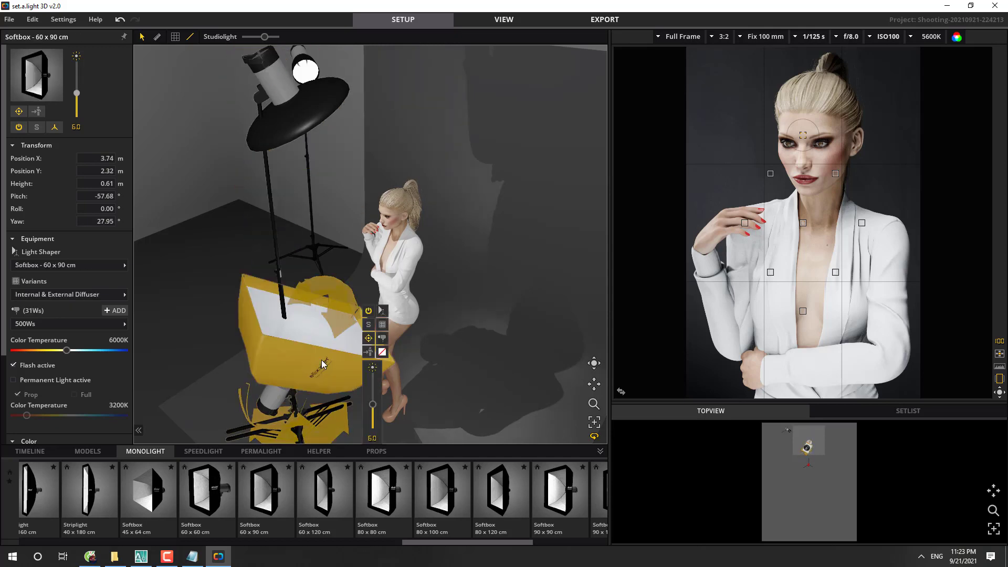
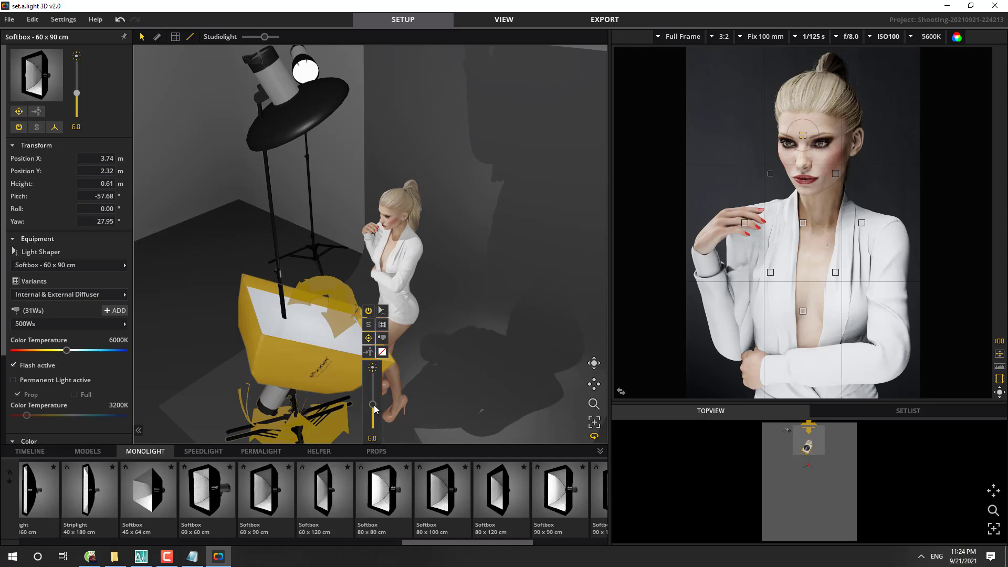
{"action": "left_click", "coordinate": [222, 270]}
Step: Delete the Reflector L light standing behind the model
{"action": "right_click_drag", "start_coordinate": [231, 272], "coordinate": [280, 275]}
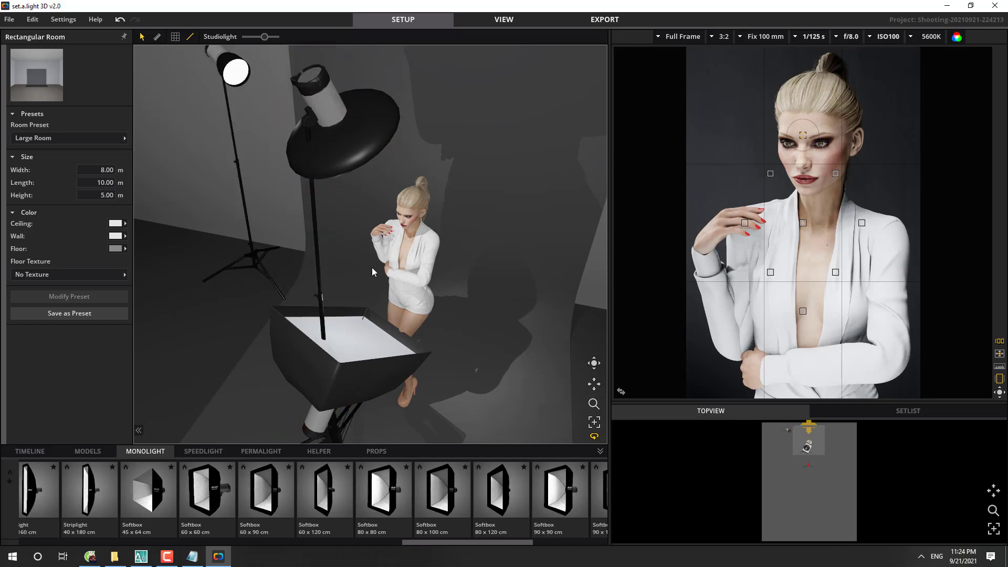
{"action": "left_click", "coordinate": [244, 150]}
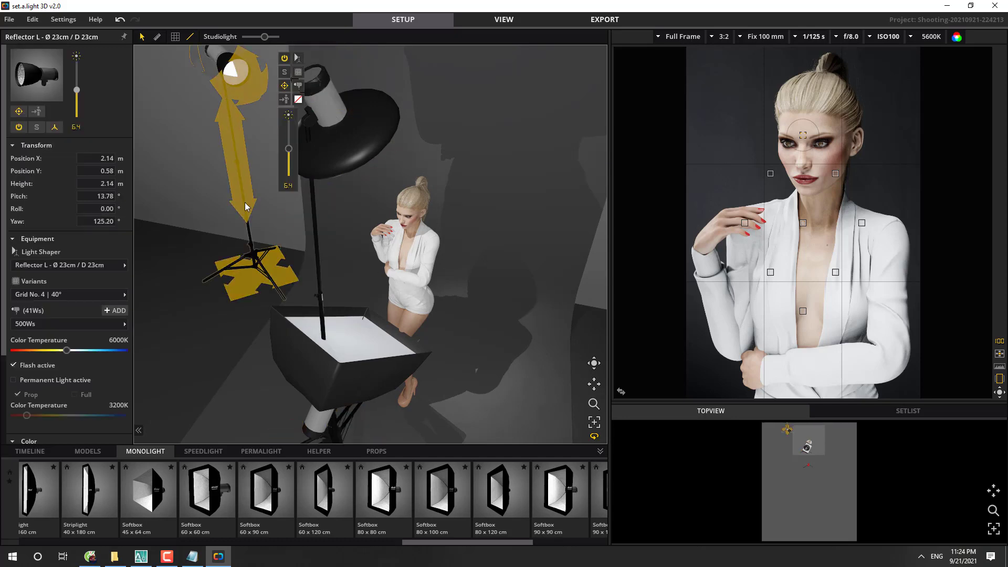
{"action": "key", "text": "Delete"}
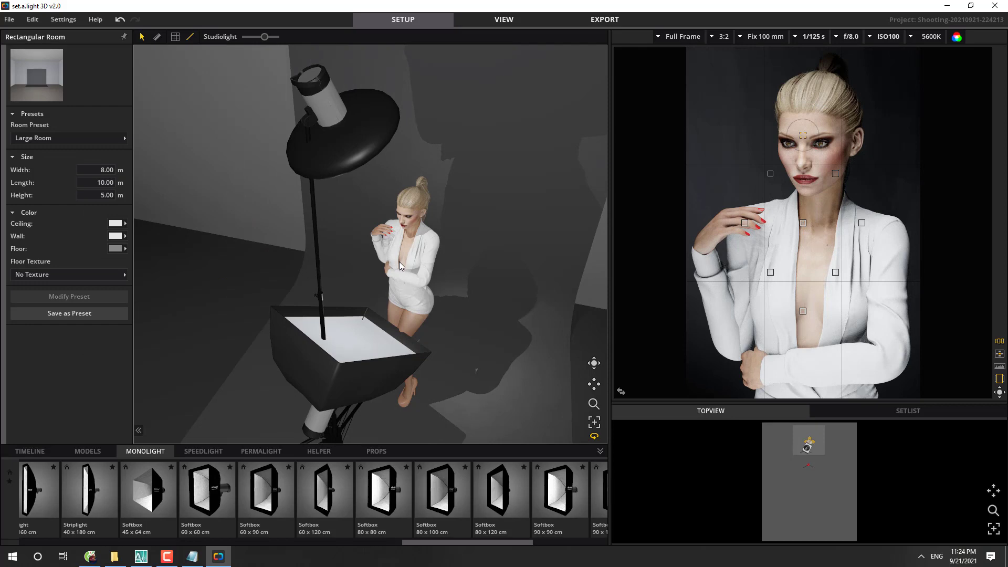
Step: Inspect the two remaining lights from the camera side and review the beauty dish's settings
{"action": "left_click_drag", "start_coordinate": [390, 326], "coordinate": [508, 370]}
{"action": "left_click_drag", "start_coordinate": [530, 307], "coordinate": [427, 299]}
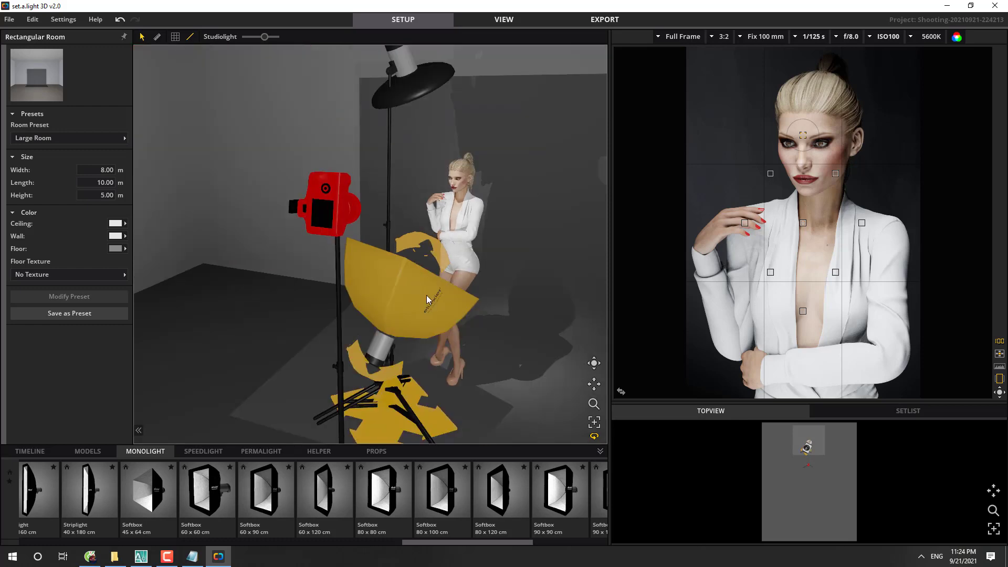
{"action": "left_click", "coordinate": [427, 298]}
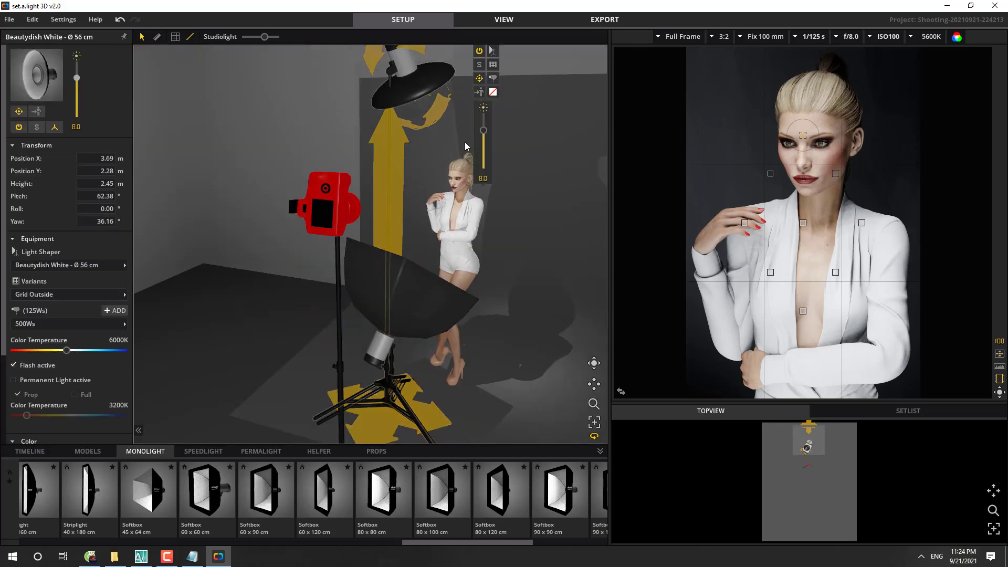
Step: Raise the 60 x 90 cm softbox's power to 7.3 and check it against the beauty dish's settings
{"action": "left_click", "coordinate": [425, 281]}
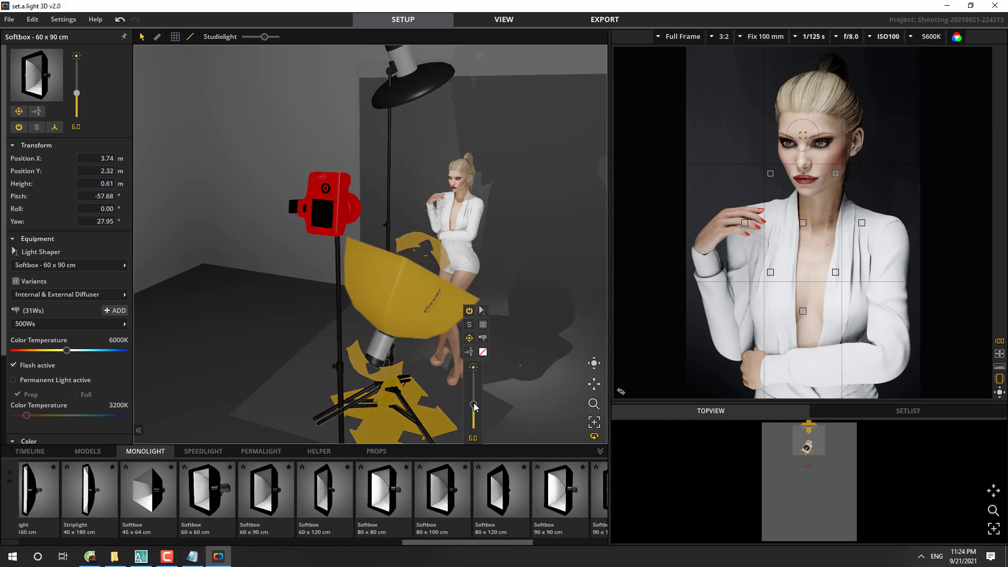
{"action": "left_click_drag", "start_coordinate": [474, 405], "coordinate": [474, 396]}
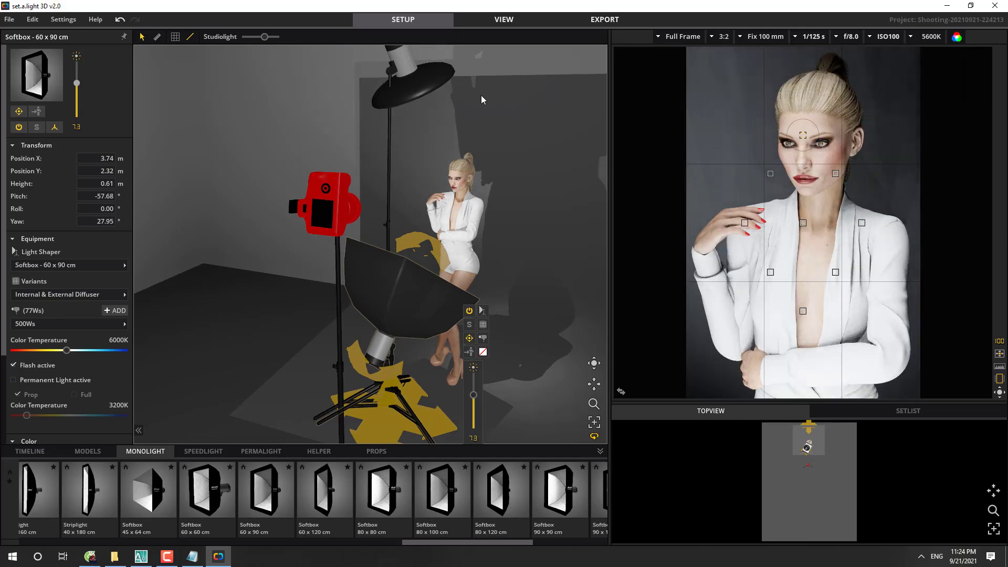
{"action": "left_click", "coordinate": [404, 84]}
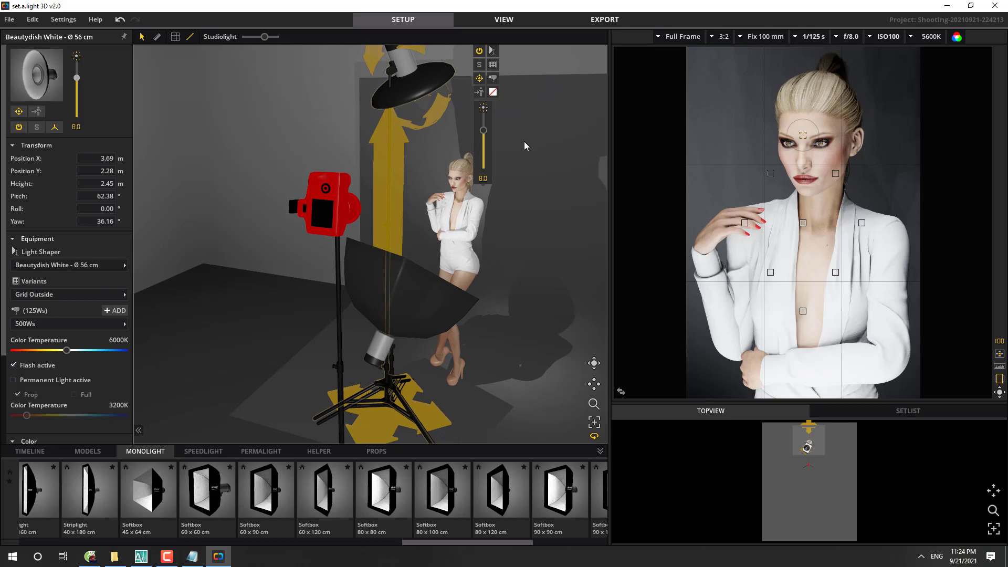
Step: Review the diffuser and grid variants available for the 60 x 90 cm softbox
{"action": "left_click", "coordinate": [425, 307]}
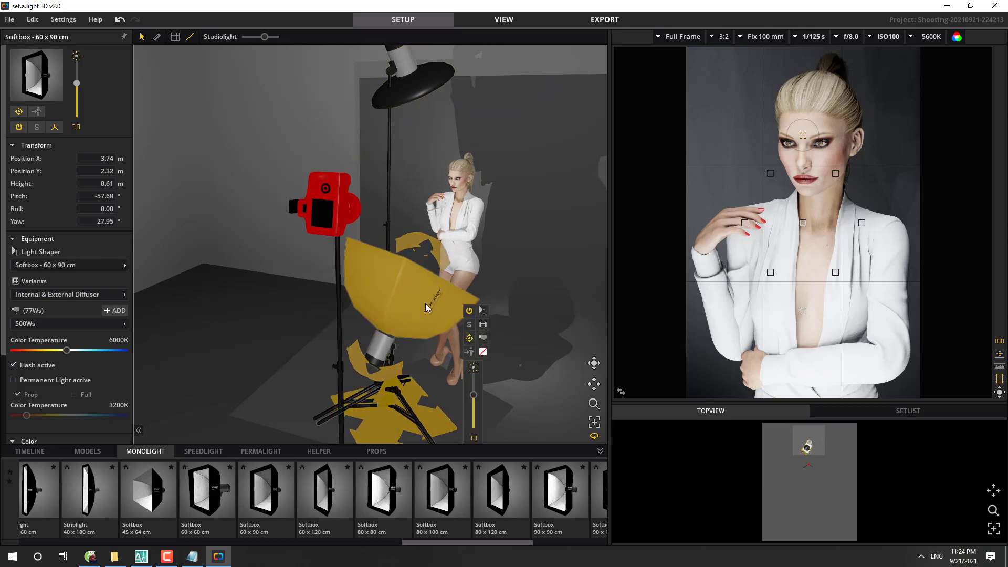
{"action": "left_click", "coordinate": [483, 324]}
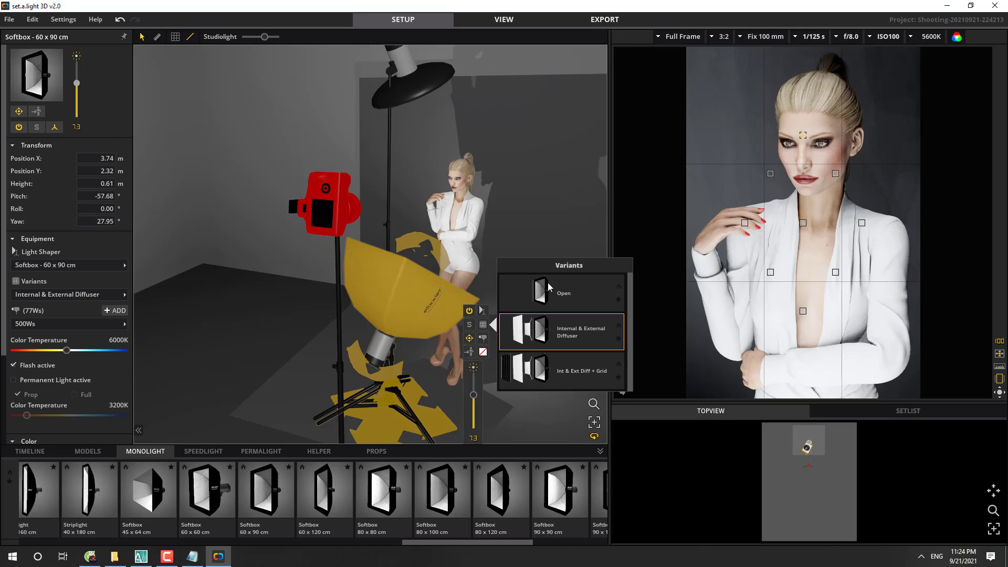
{"action": "left_click", "coordinate": [234, 294]}
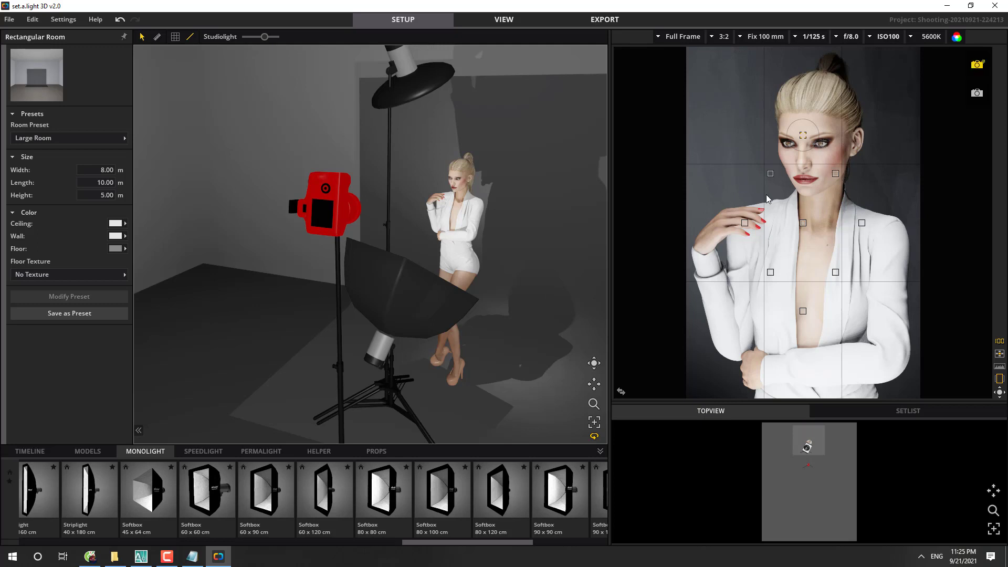
Step: Turn the model's head so that she looks straight at the camera
{"action": "left_click", "coordinate": [452, 265]}
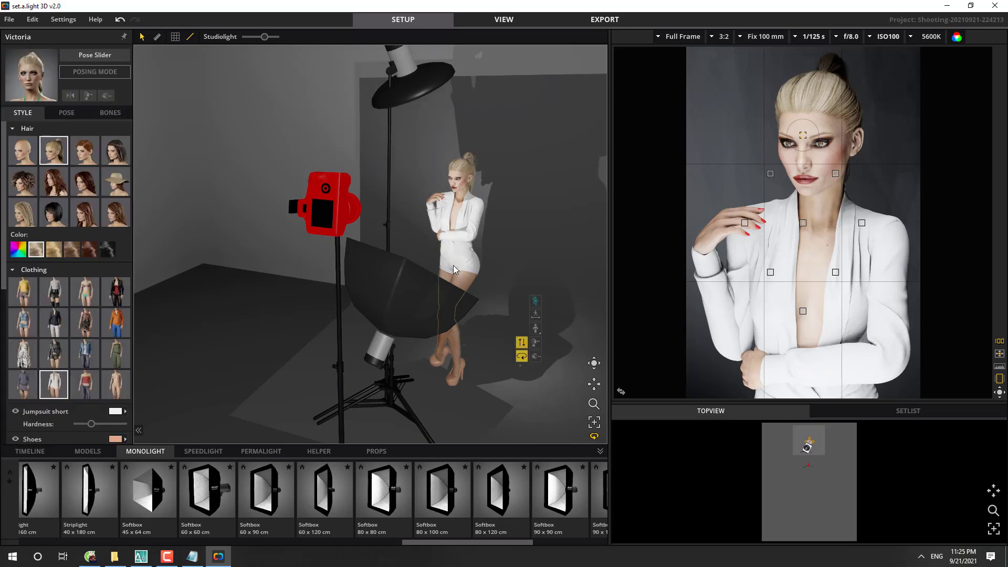
{"action": "left_click", "coordinate": [524, 358]}
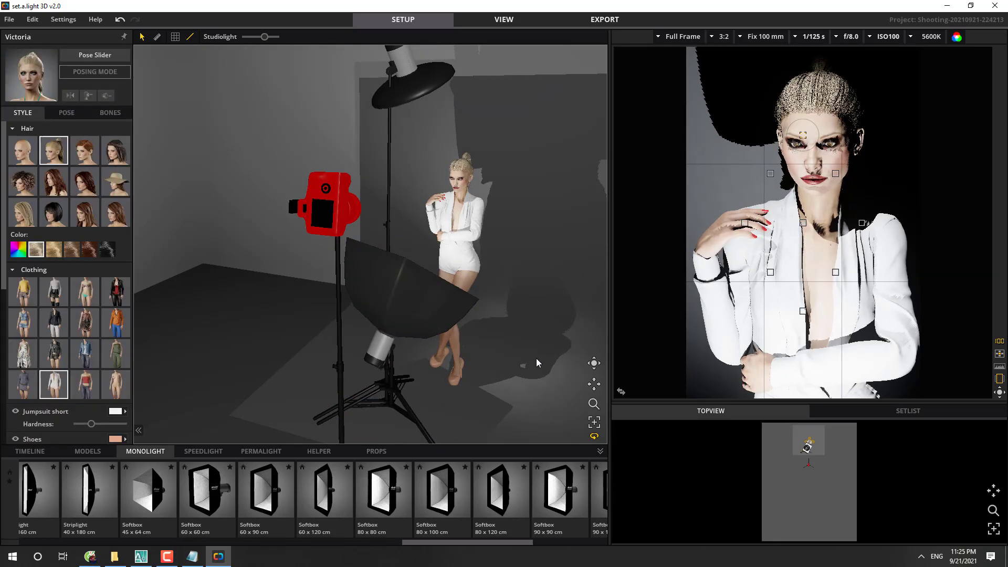
{"action": "left_click", "coordinate": [536, 358]}
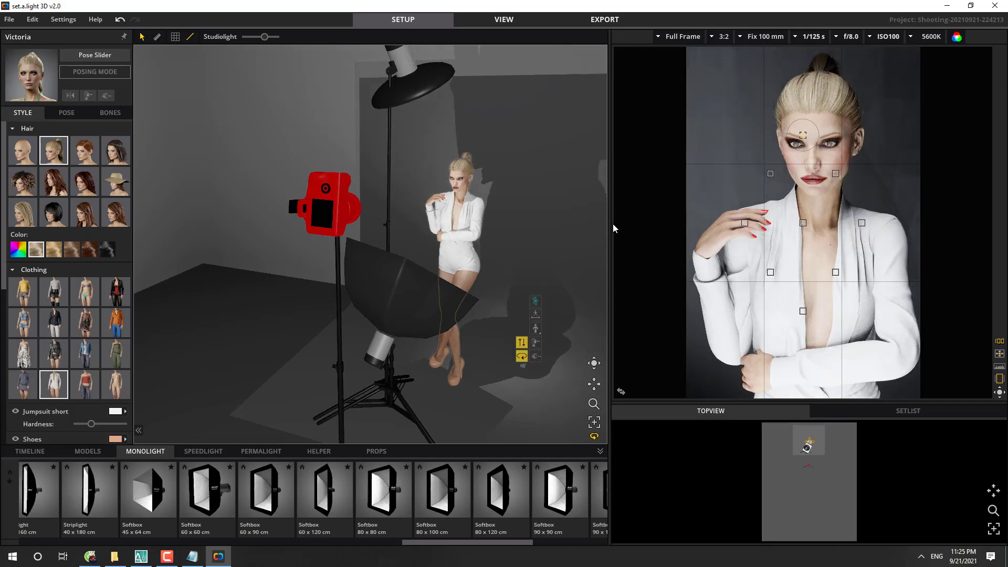
{"action": "left_click", "coordinate": [803, 136]}
Step: Set the studio backdrop's colour to 65 Arctic White
{"action": "right_click_drag", "start_coordinate": [449, 252], "coordinate": [485, 360]}
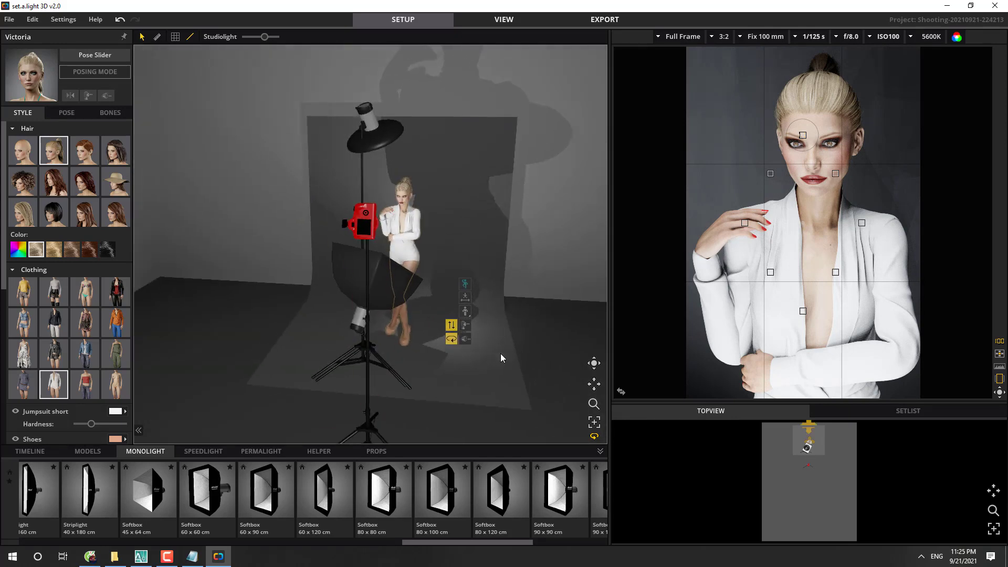
{"action": "left_click", "coordinate": [520, 342]}
{"action": "left_click", "coordinate": [481, 259]}
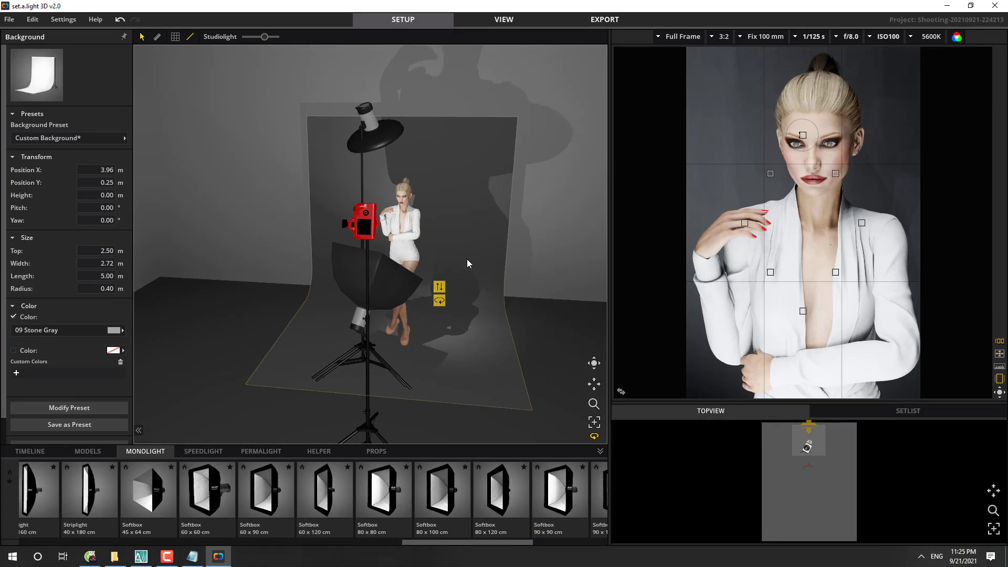
{"action": "left_click", "coordinate": [120, 332]}
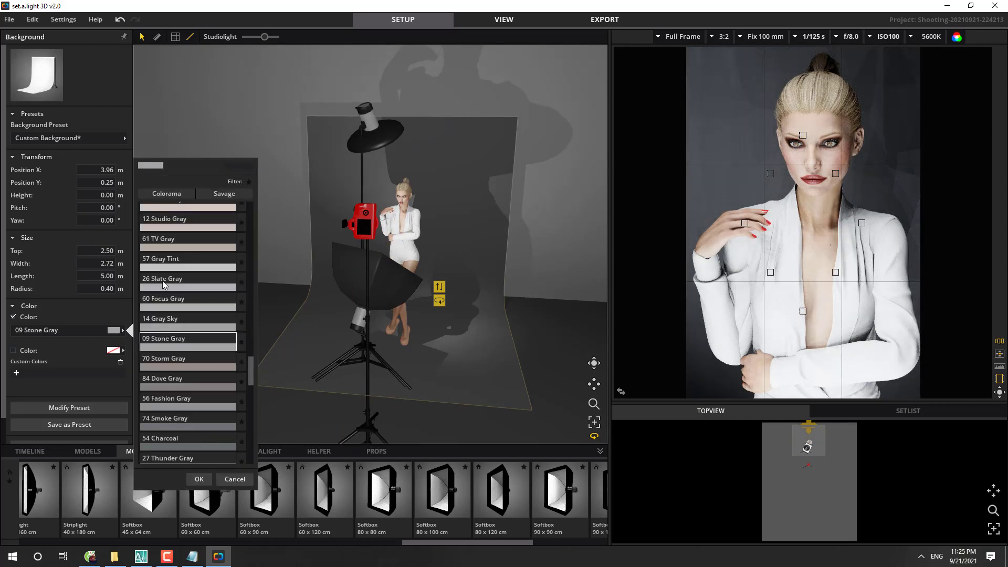
{"action": "scroll", "coordinate": [227, 284], "scroll_direction": "down", "scroll_amount": 5}
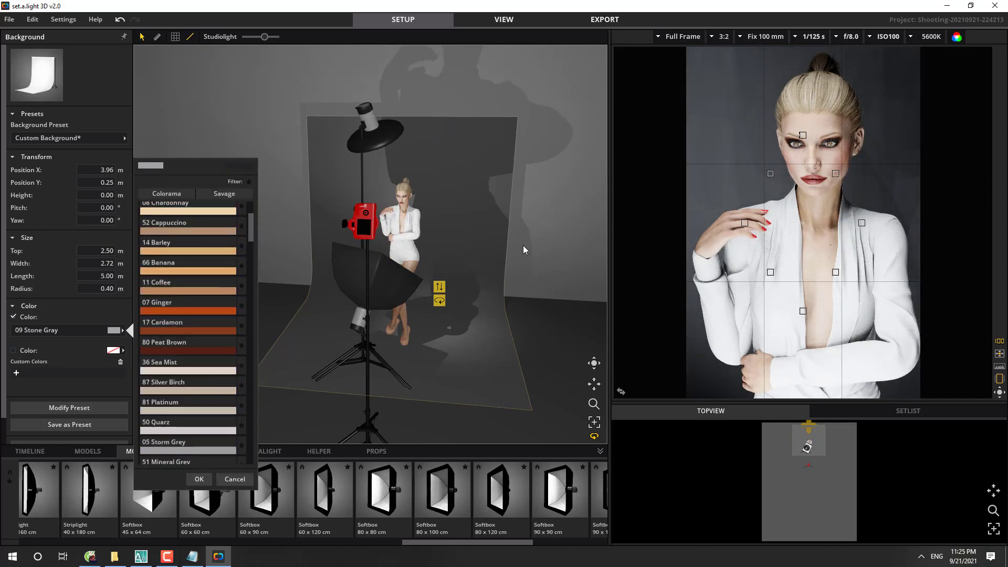
{"action": "left_click", "coordinate": [486, 316]}
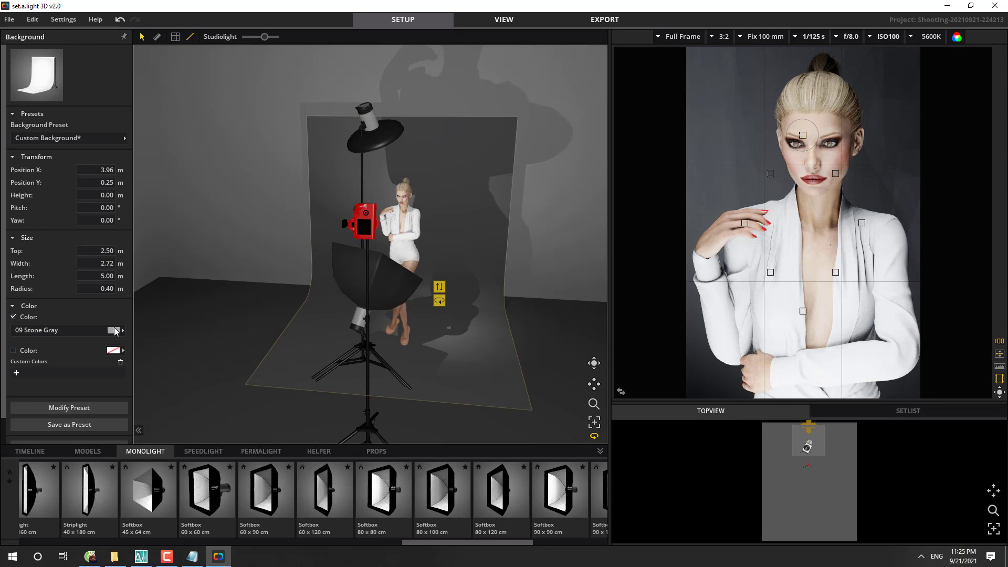
{"action": "left_click", "coordinate": [120, 332]}
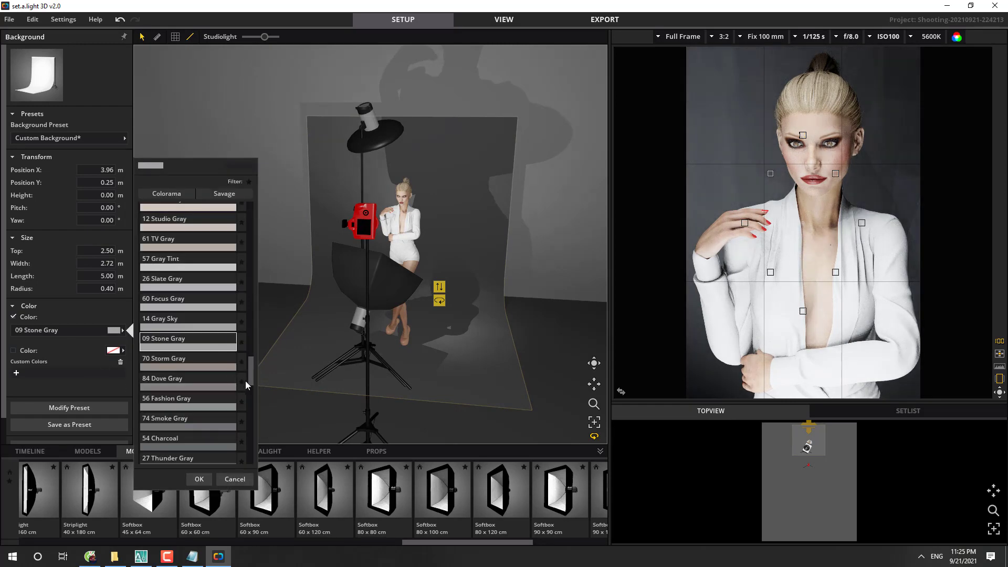
{"action": "left_click_drag", "start_coordinate": [251, 384], "coordinate": [262, 215]}
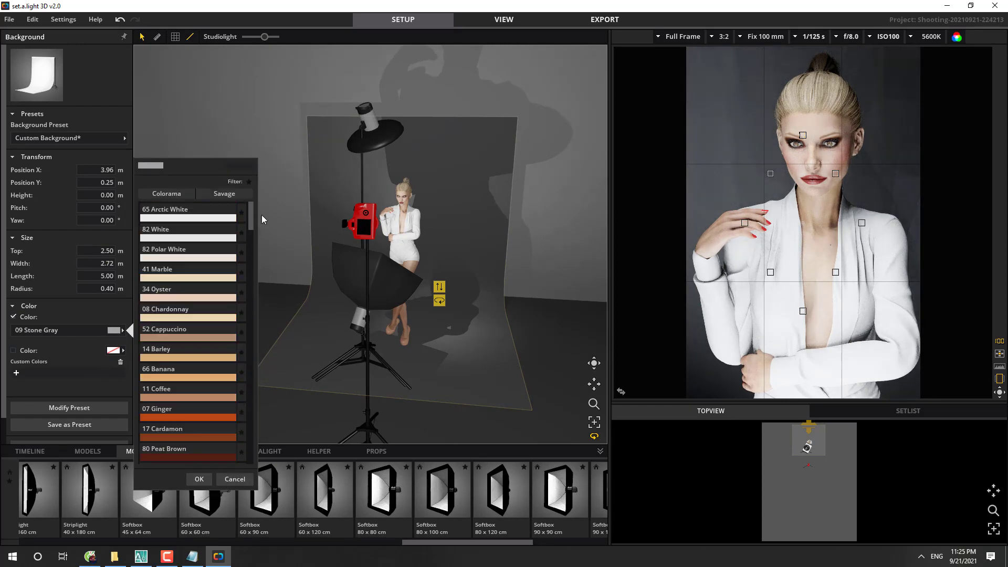
{"action": "left_click", "coordinate": [228, 224]}
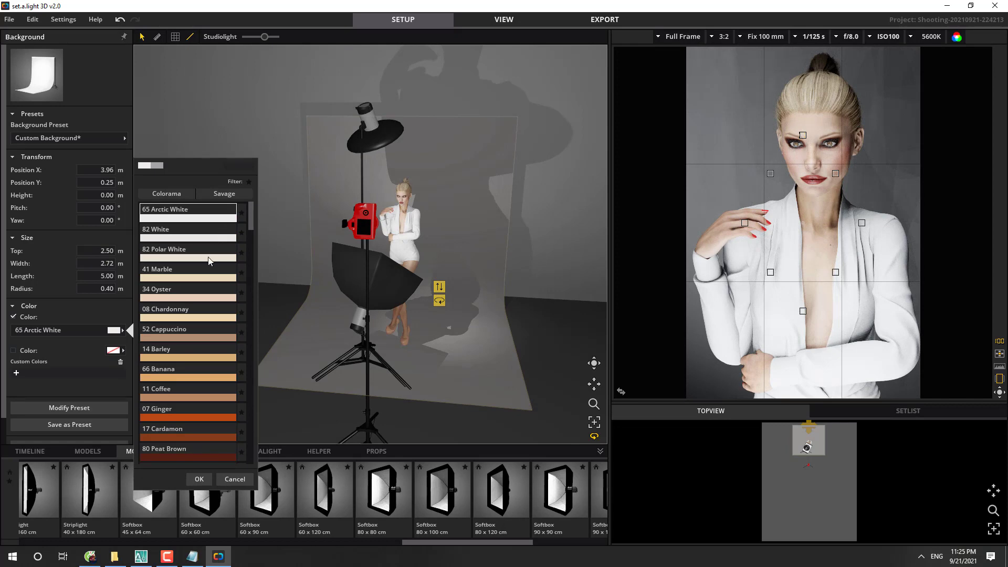
Step: Change the studio backdrop's colour to 01 Super White
{"action": "scroll", "coordinate": [251, 226], "scroll_direction": "down", "scroll_amount": 1}
{"action": "left_click_drag", "start_coordinate": [253, 235], "coordinate": [260, 333]}
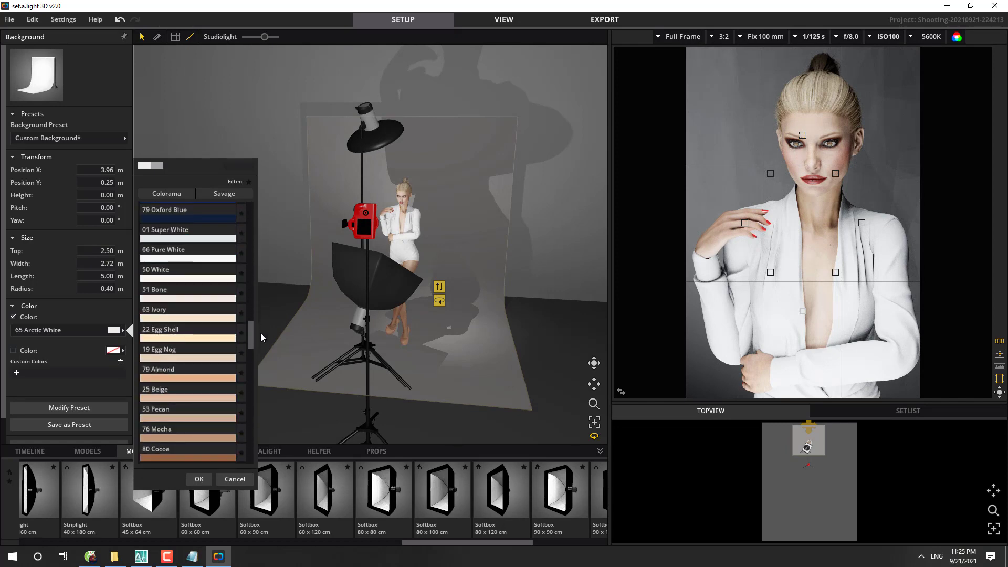
{"action": "left_click", "coordinate": [193, 241]}
{"action": "left_click", "coordinate": [442, 326]}
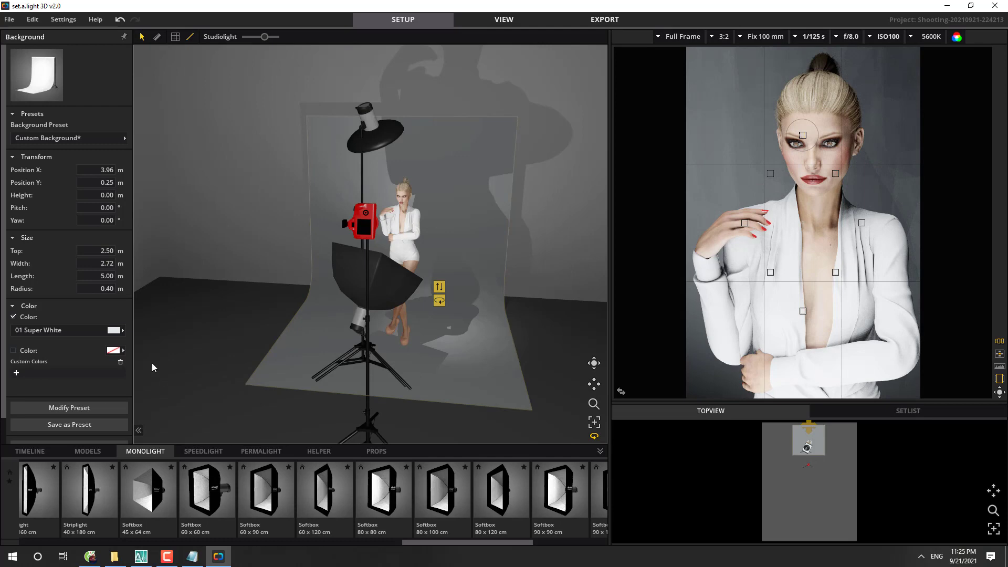
{"action": "left_click", "coordinate": [121, 331]}
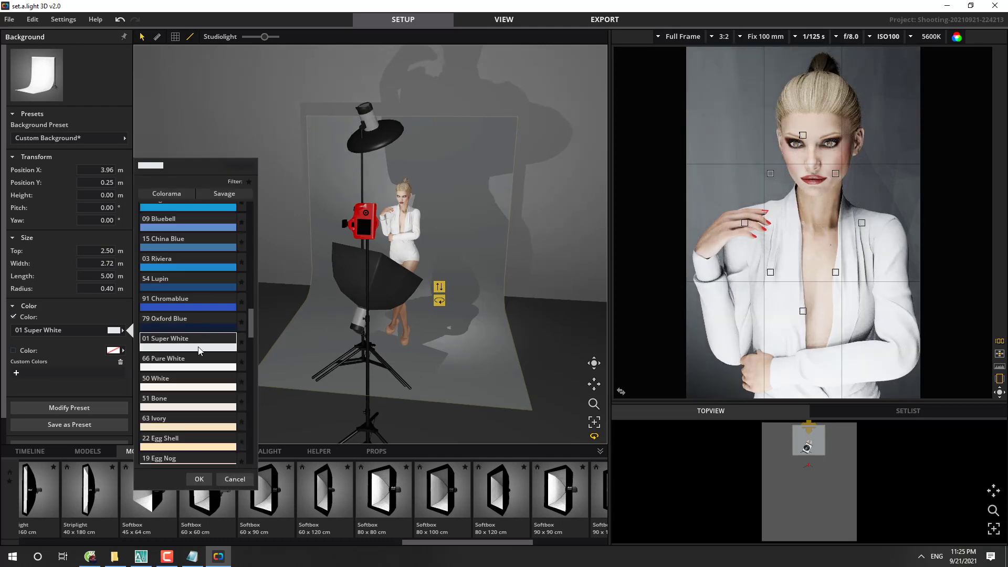
{"action": "left_click", "coordinate": [284, 303]}
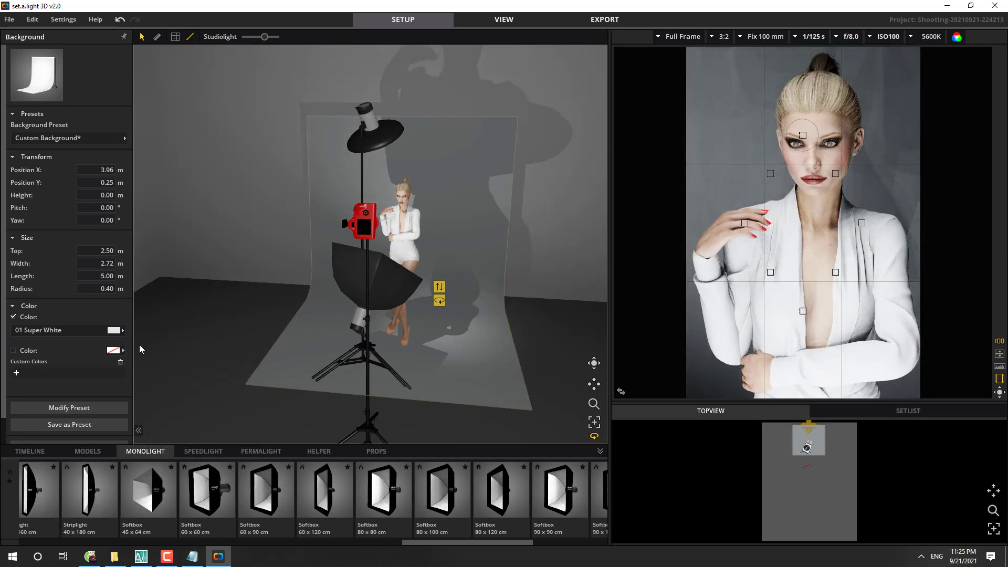
Step: Apply the custom colour E3EAEA to the studio backdrop
{"action": "left_click", "coordinate": [118, 355]}
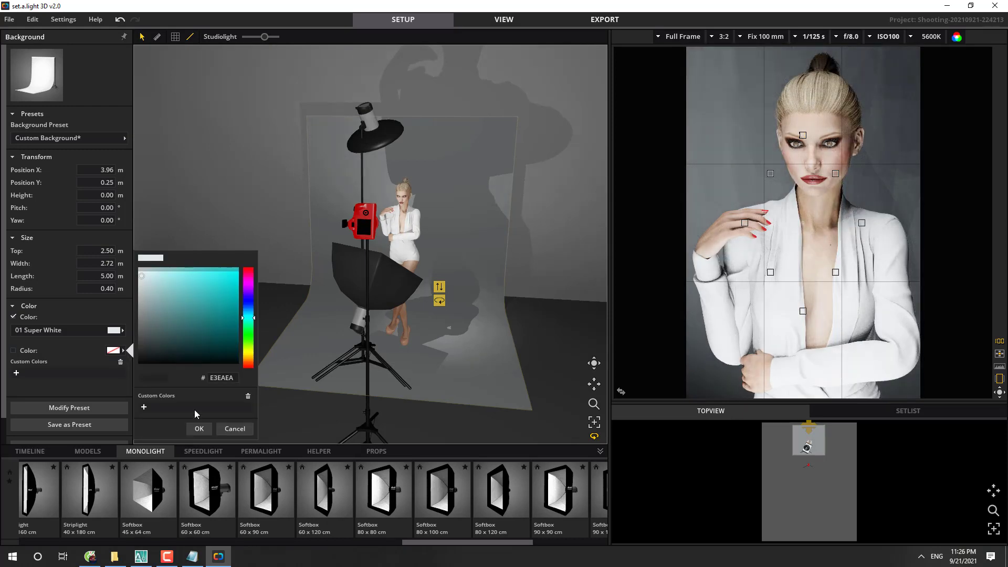
{"action": "left_click", "coordinate": [200, 429]}
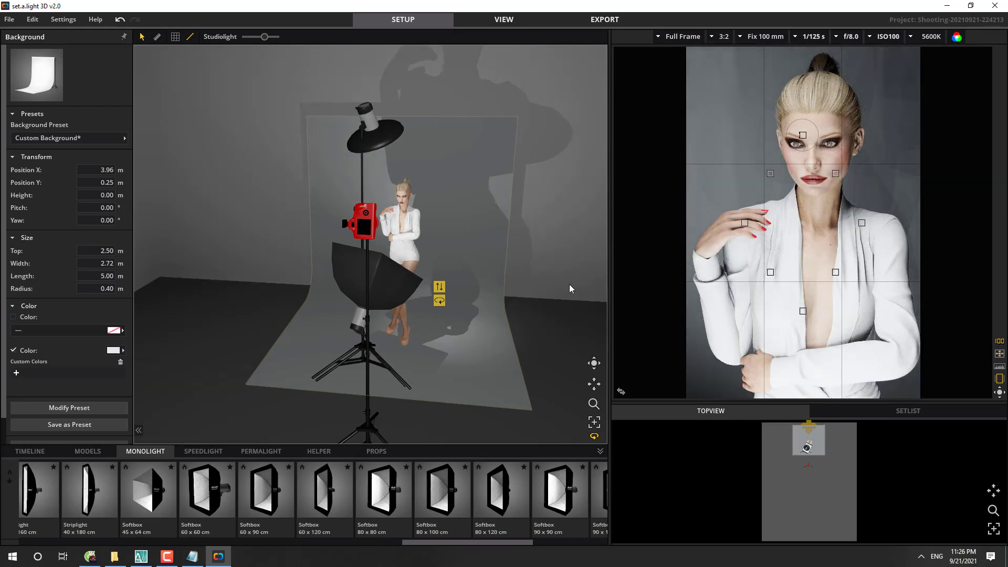
{"action": "left_click", "coordinate": [562, 331]}
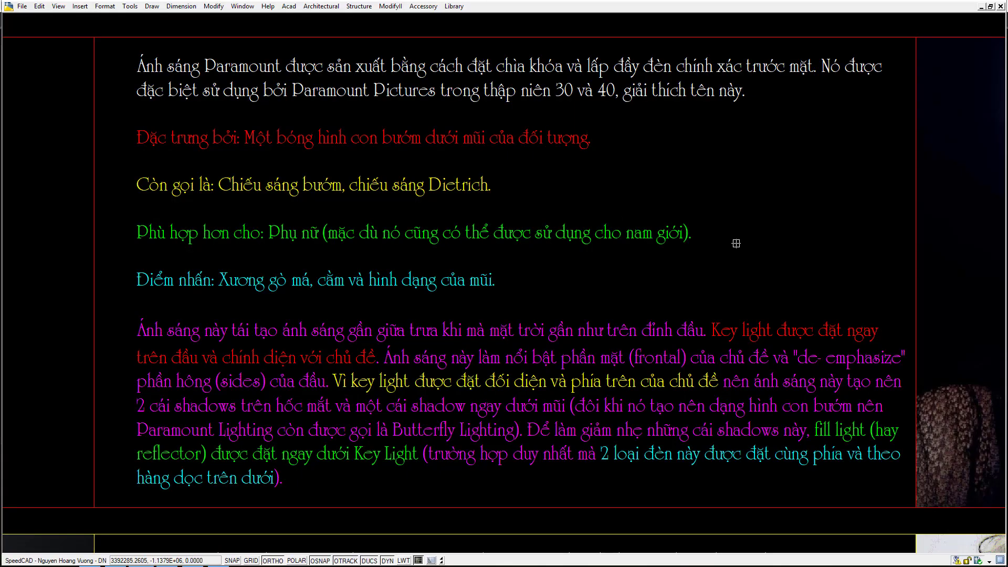
Step: Switch to the SpeedCAD notes and examine the Paramount lighting beauty reference photo up close, including its background
{"action": "middle_click_drag", "start_coordinate": [736, 243], "coordinate": [383, 223]}
{"action": "scroll", "coordinate": [447, 202], "scroll_direction": "down", "scroll_amount": 2}
{"action": "scroll", "coordinate": [448, 202], "scroll_direction": "up", "scroll_amount": 3}
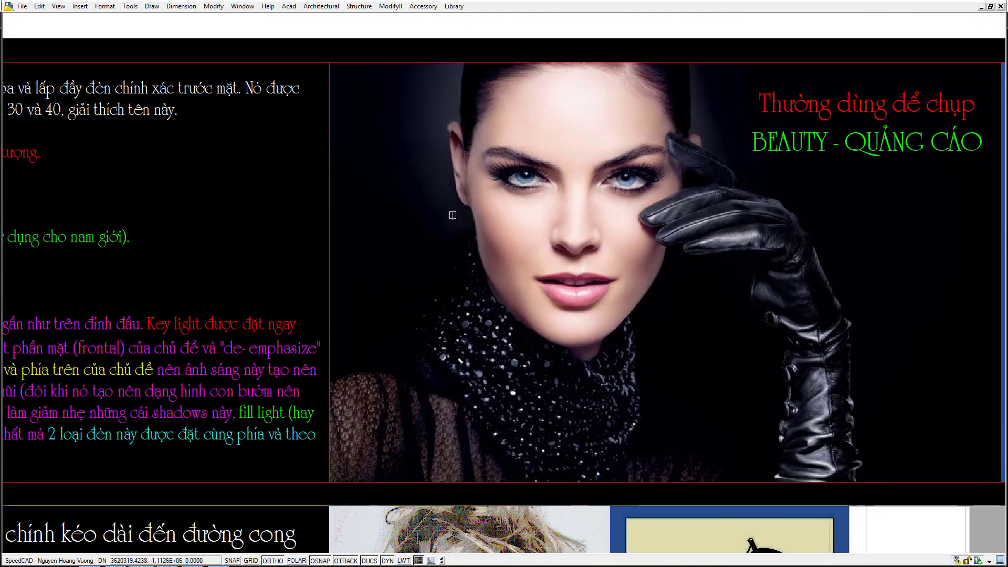
{"action": "middle_click_drag", "start_coordinate": [565, 225], "coordinate": [480, 251]}
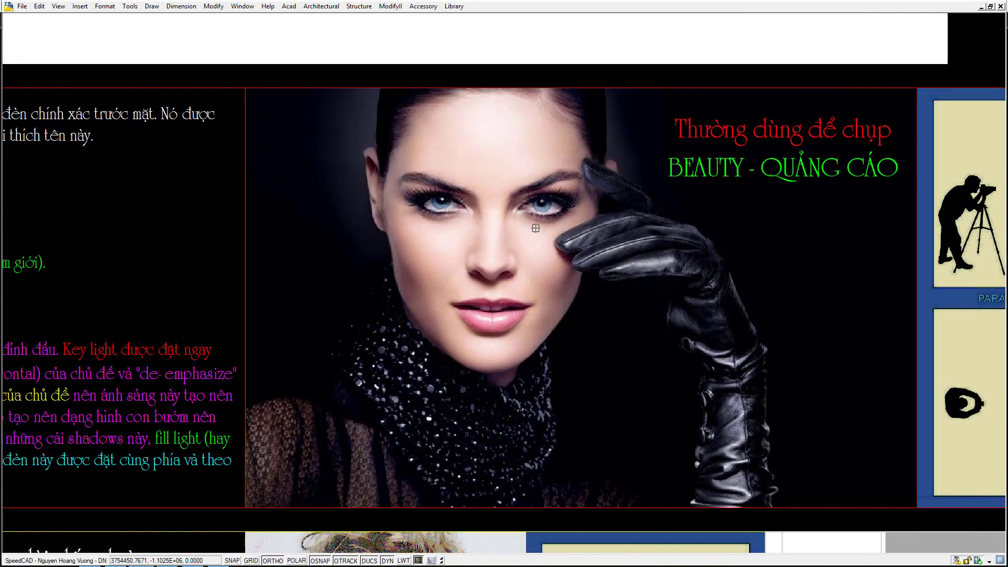
{"action": "middle_click_drag", "start_coordinate": [613, 282], "coordinate": [589, 257]}
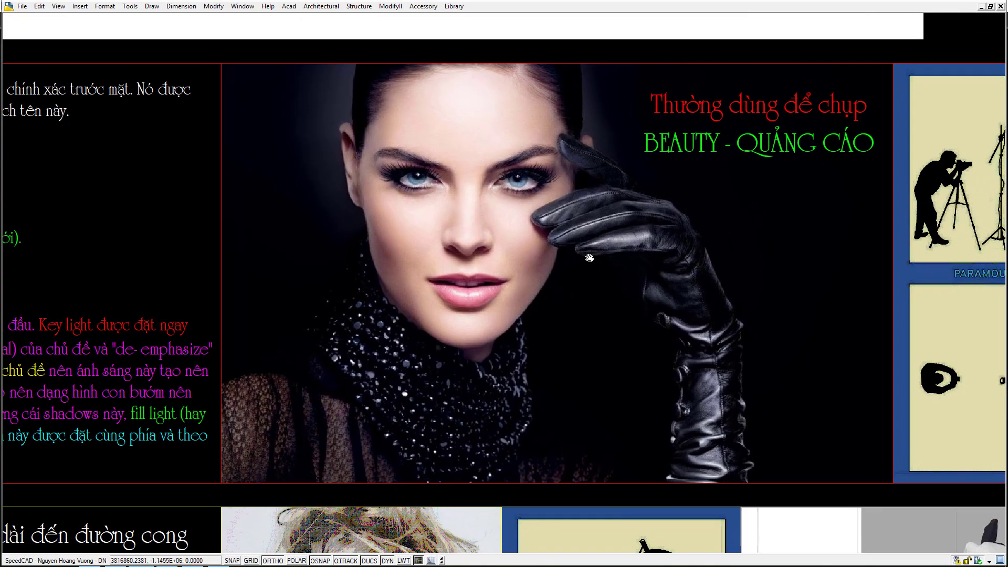
{"action": "type", "text": "z"}
{"action": "key", "text": "Return"}
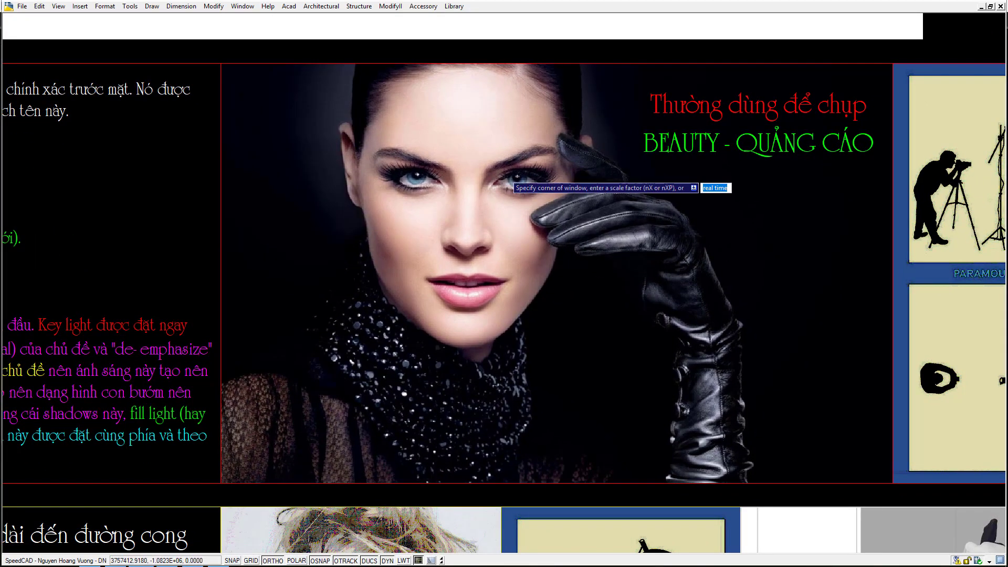
{"action": "left_click", "coordinate": [218, 63]}
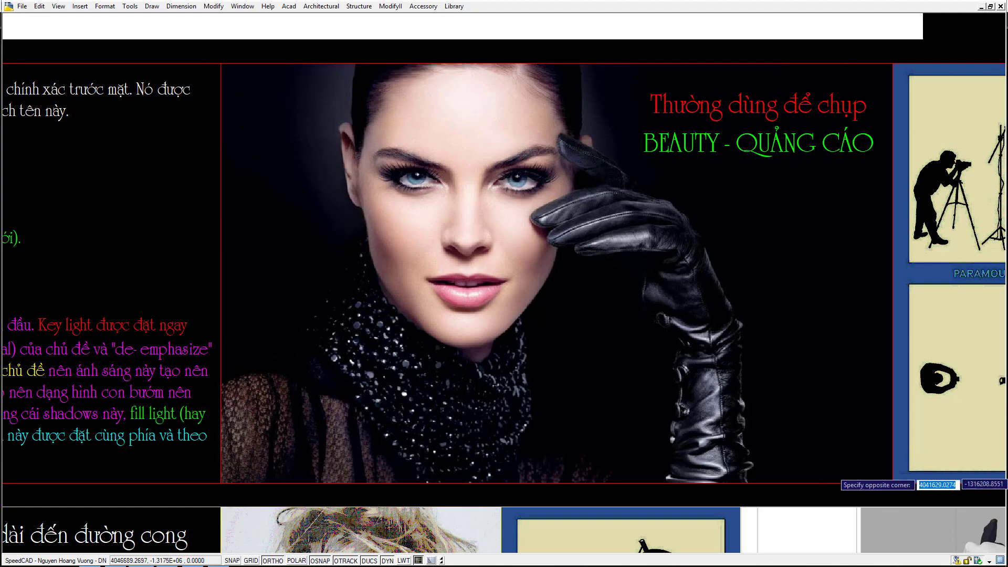
{"action": "left_click", "coordinate": [893, 486]}
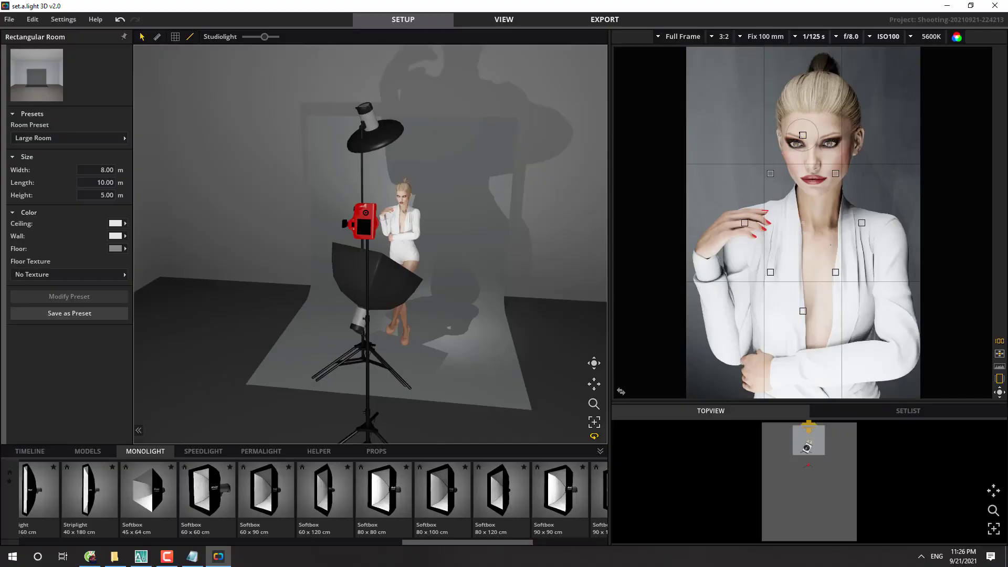
Step: Back in set.a.light 3D, set the studio backdrop's colour to 20 Black
{"action": "left_click", "coordinate": [470, 342]}
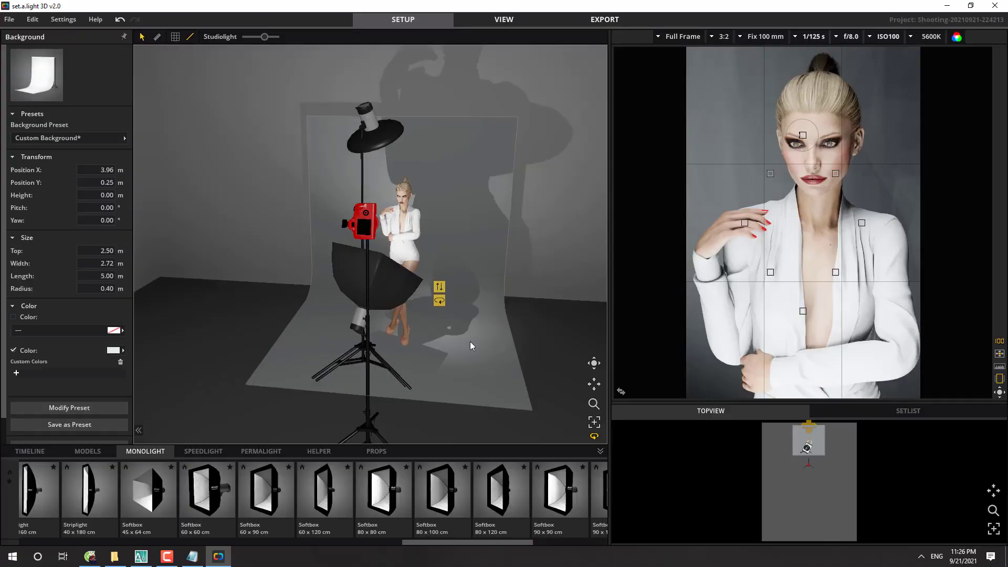
{"action": "left_click", "coordinate": [114, 330]}
{"action": "left_click_drag", "start_coordinate": [255, 334], "coordinate": [250, 418]}
{"action": "scroll", "coordinate": [215, 345], "scroll_direction": "up", "scroll_amount": 5}
{"action": "left_click", "coordinate": [212, 308]}
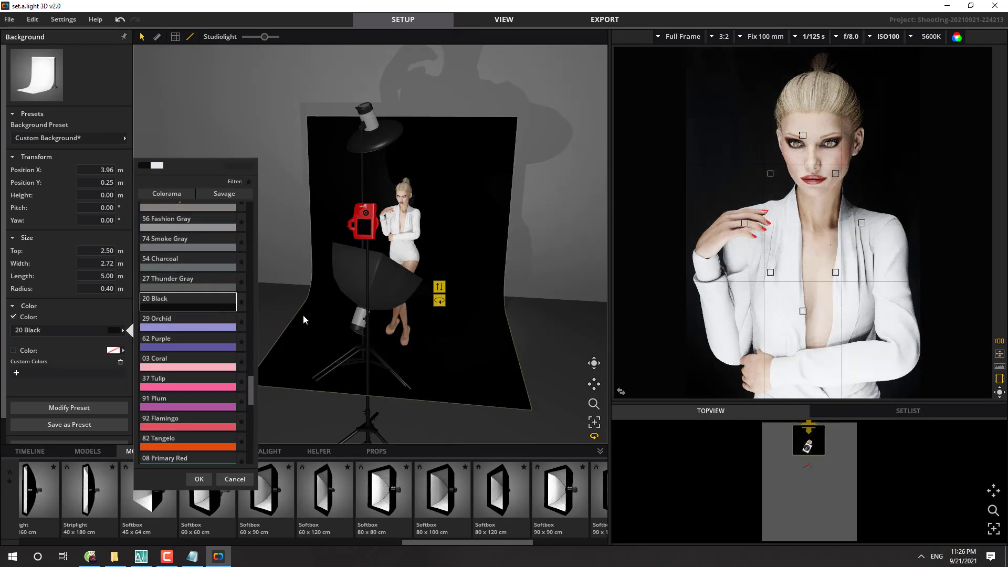
{"action": "left_click", "coordinate": [557, 344]}
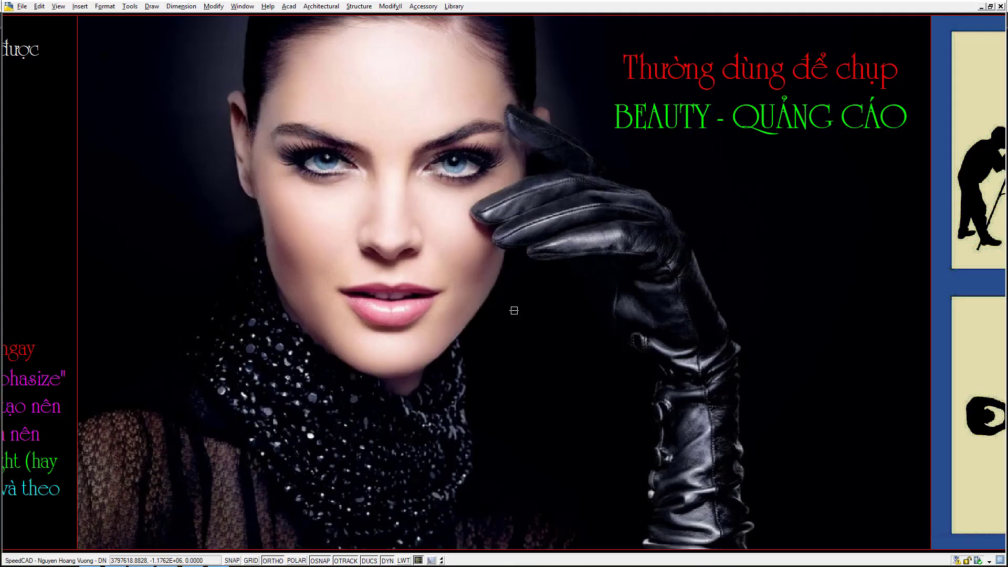
Step: Check the beauty reference photo in SpeedCAD again, and inspect the black-backdrop lighting setup in set.a.light 3D from the side
{"action": "scroll", "coordinate": [500, 216], "scroll_direction": "down", "scroll_amount": 3}
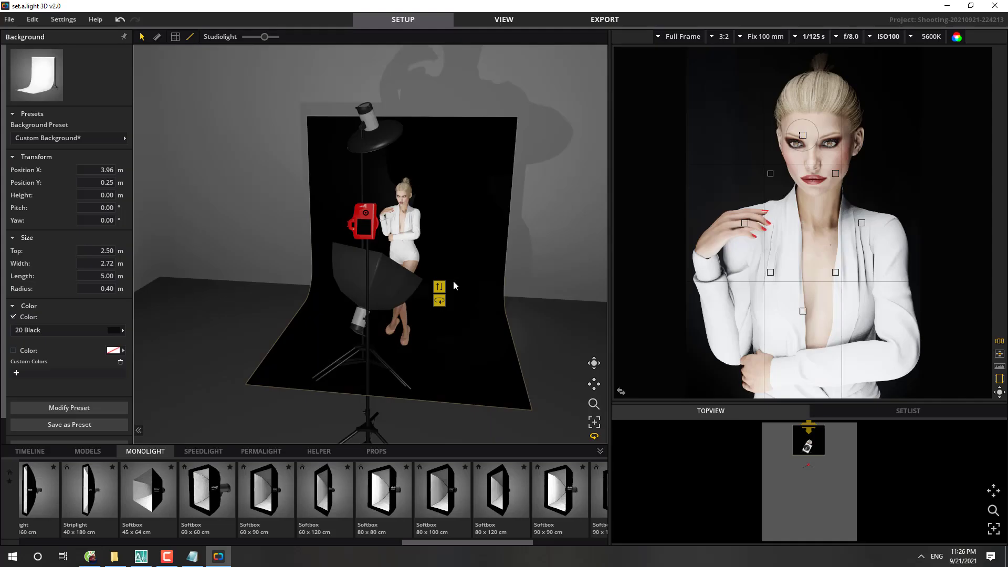
{"action": "right_click_drag", "start_coordinate": [524, 331], "coordinate": [455, 329]}
{"action": "right_click_drag", "start_coordinate": [531, 354], "coordinate": [529, 312]}
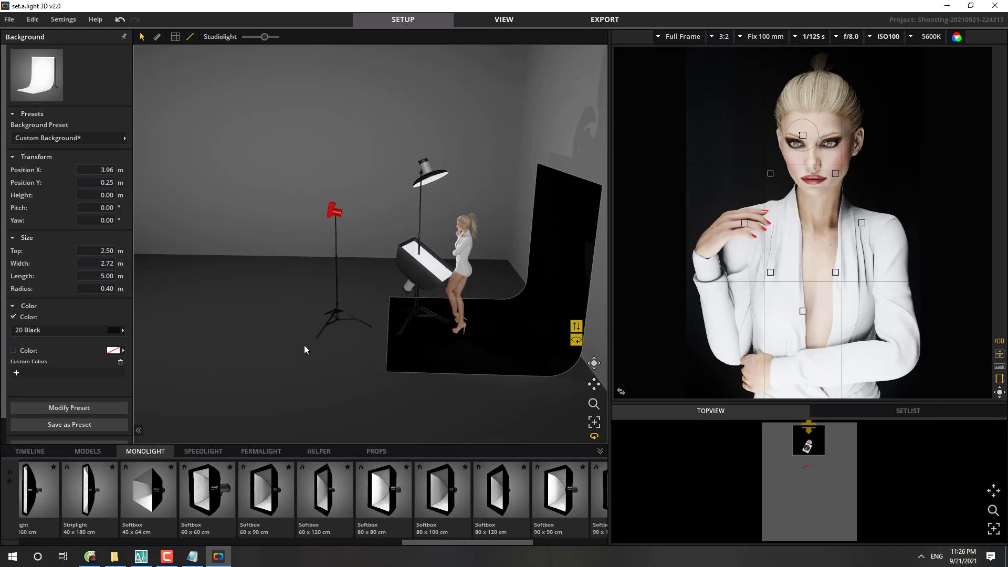
Step: Browse the monolight library and compare the reflector and accent tube light shapers
{"action": "scroll", "coordinate": [304, 490], "scroll_direction": "up", "scroll_amount": 3}
{"action": "left_click_drag", "start_coordinate": [401, 541], "coordinate": [96, 502]}
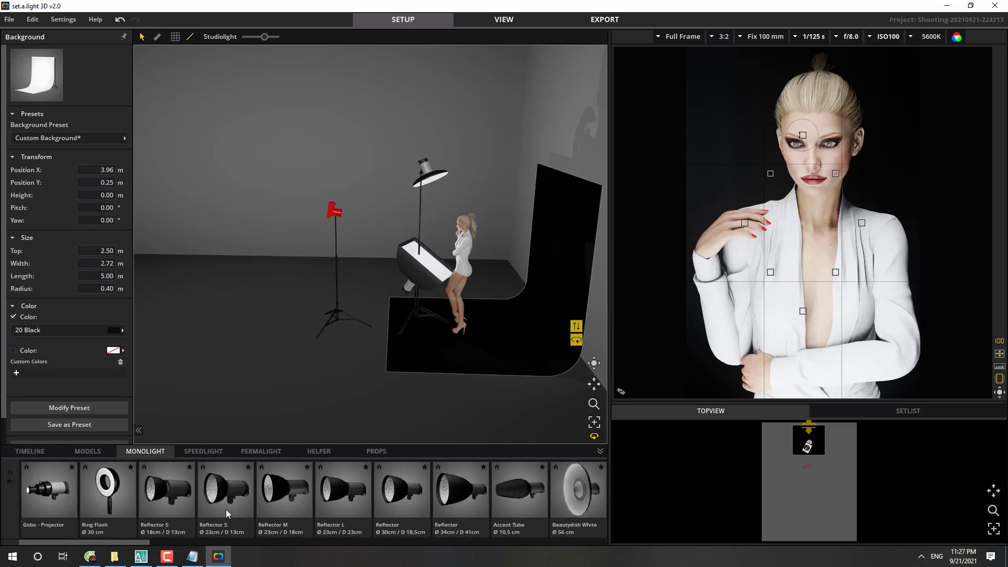
{"action": "left_click", "coordinate": [174, 499]}
{"action": "left_click", "coordinate": [248, 492]}
{"action": "left_click", "coordinate": [397, 501]}
{"action": "left_click", "coordinate": [476, 494]}
{"action": "left_click", "coordinate": [517, 501]}
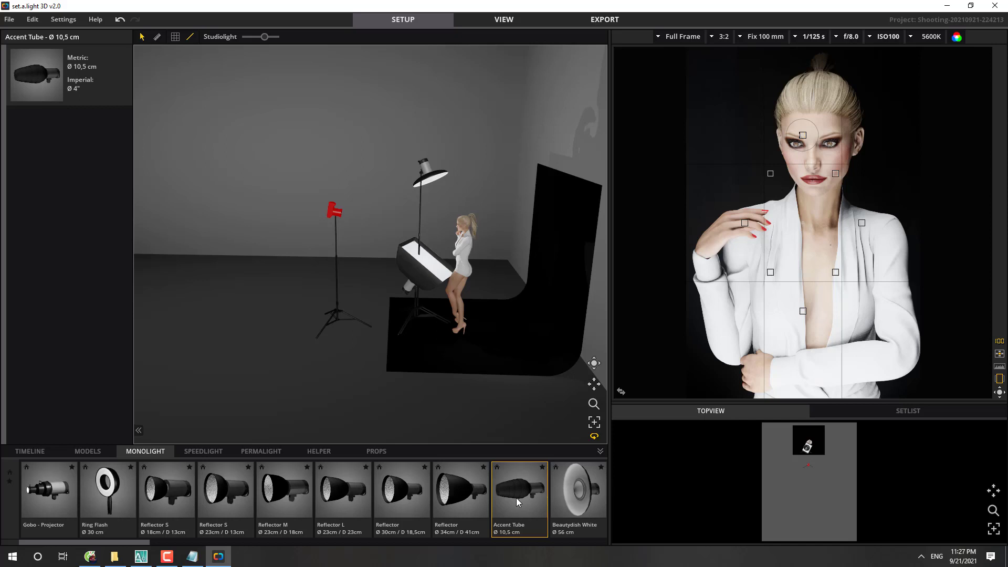
{"action": "left_click", "coordinate": [454, 484]}
{"action": "left_click", "coordinate": [177, 510]}
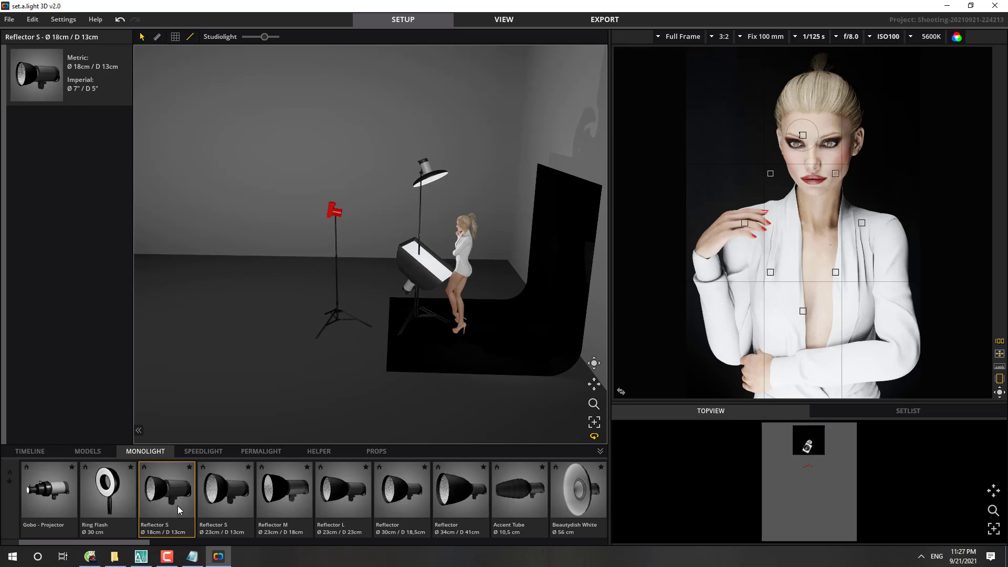
Step: Add a Reflector S - Ø 18cm / D 13cm monolight behind the model, at about X 3.81 m and Y 0.96 m
{"action": "scroll", "coordinate": [165, 502], "scroll_direction": "down", "scroll_amount": 1}
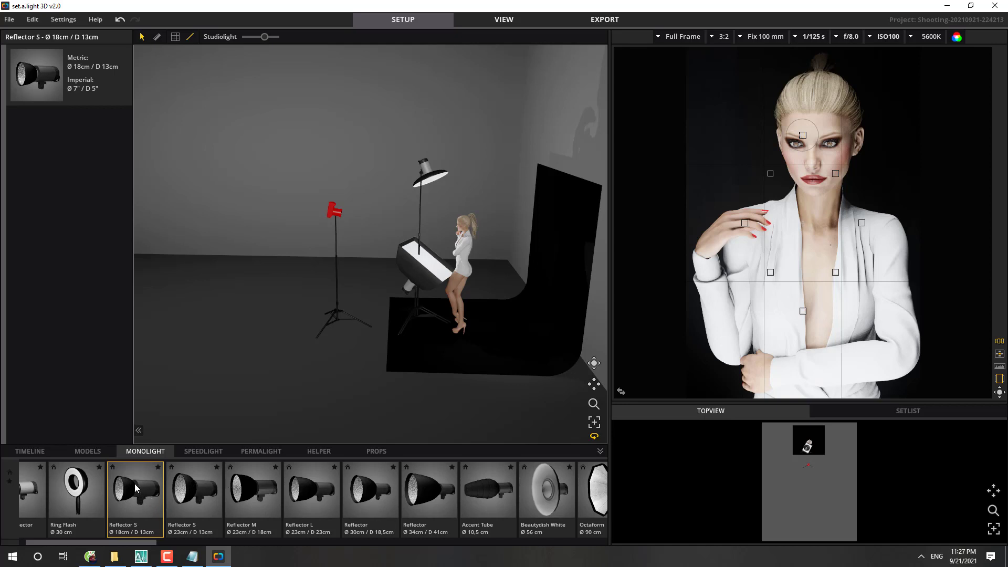
{"action": "left_click_drag", "start_coordinate": [134, 484], "coordinate": [499, 326]}
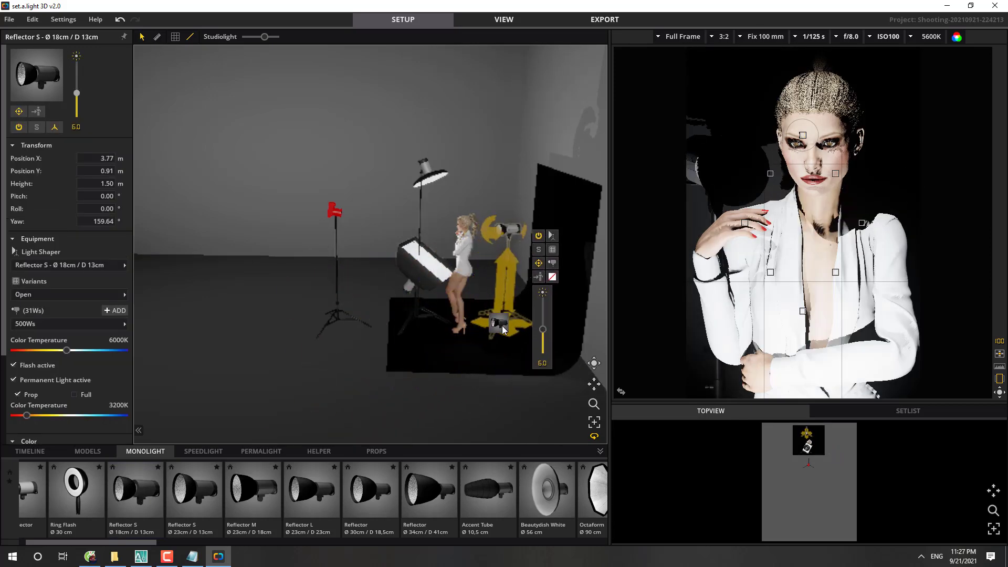
{"action": "scroll", "coordinate": [481, 332], "scroll_direction": "up", "scroll_amount": 3}
{"action": "scroll", "coordinate": [330, 350], "scroll_direction": "down", "scroll_amount": 2}
{"action": "right_click_drag", "start_coordinate": [329, 351], "coordinate": [449, 379]}
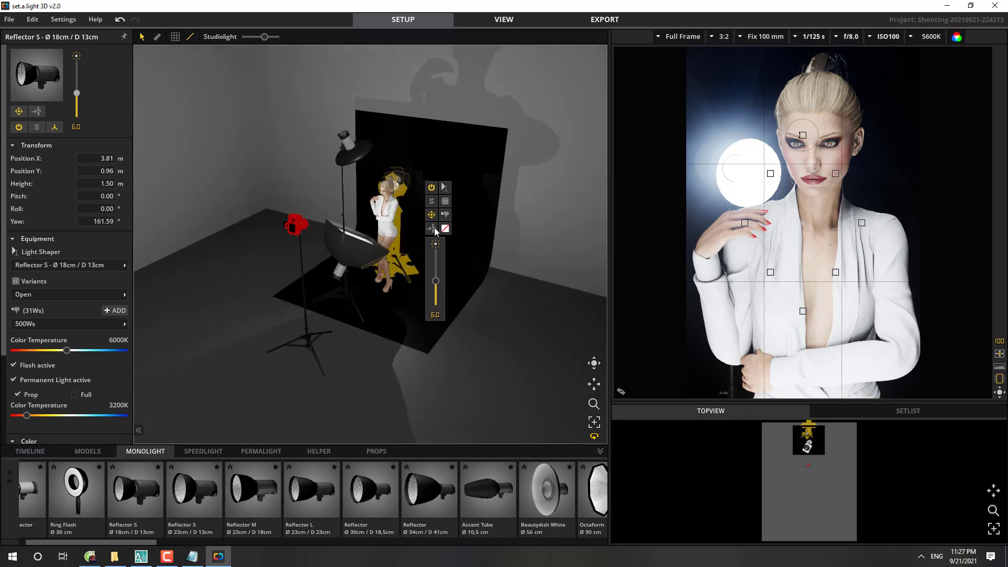
Step: Undo the accidental move of the model
{"action": "scroll", "coordinate": [417, 220], "scroll_direction": "up", "scroll_amount": 5}
{"action": "left_click", "coordinate": [419, 201]}
{"action": "key", "text": "ctrl+z"}
{"action": "key", "text": "ctrl+z"}
{"action": "key", "text": "ctrl+z"}
{"action": "key", "text": "ctrl+z"}
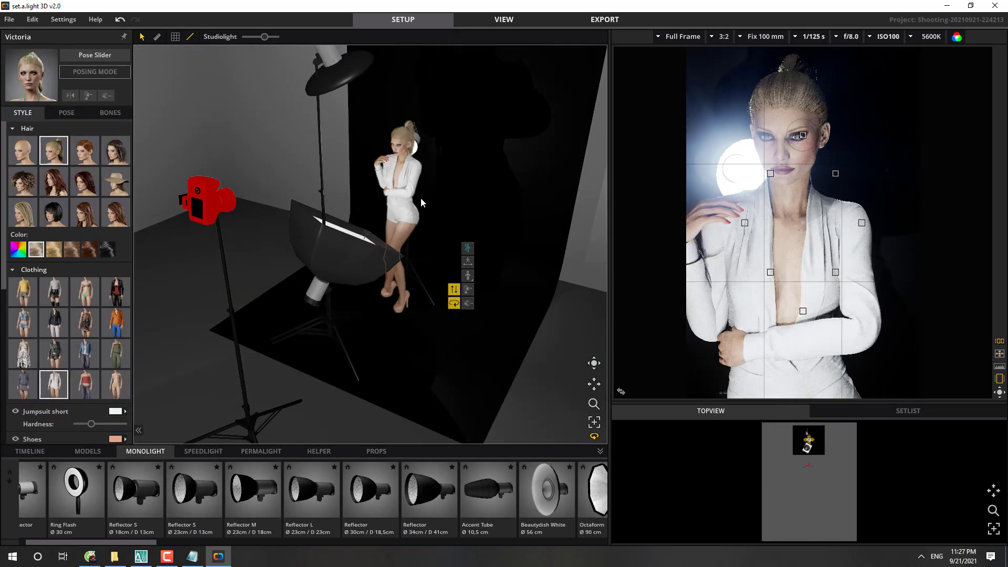
{"action": "key", "text": "ctrl+z"}
{"action": "key", "text": "ctrl+z"}
{"action": "key", "text": "ctrl+z"}
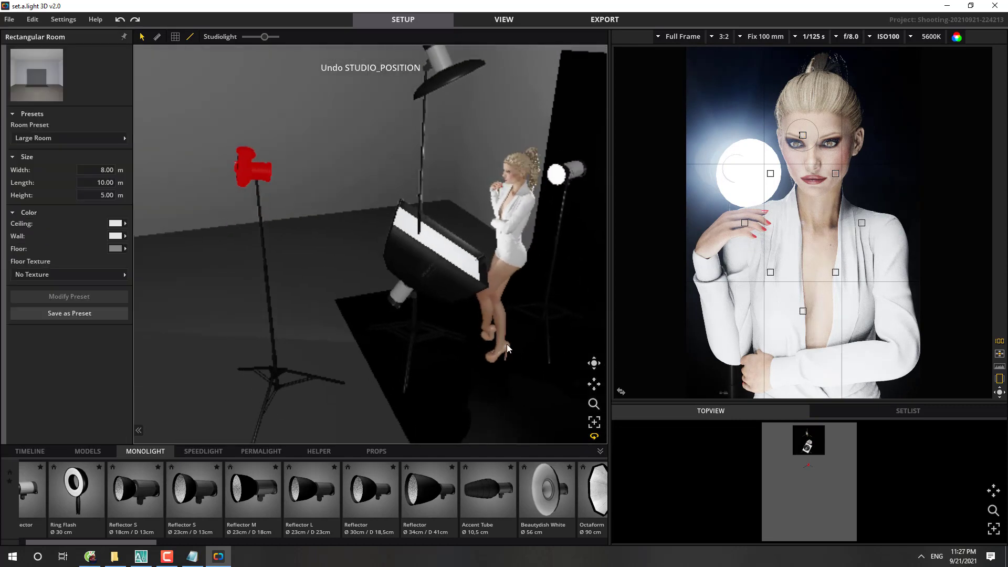
Step: Lower the reflector light behind the model to a height of about 0.67 m
{"action": "left_click", "coordinate": [558, 209]}
{"action": "mouse_move", "coordinate": [556, 228]}
{"action": "left_mouse_down"}
{"action": "mouse_move", "coordinate": [559, 213]}
{"action": "mouse_move", "coordinate": [564, 228]}
{"action": "left_mouse_up"}
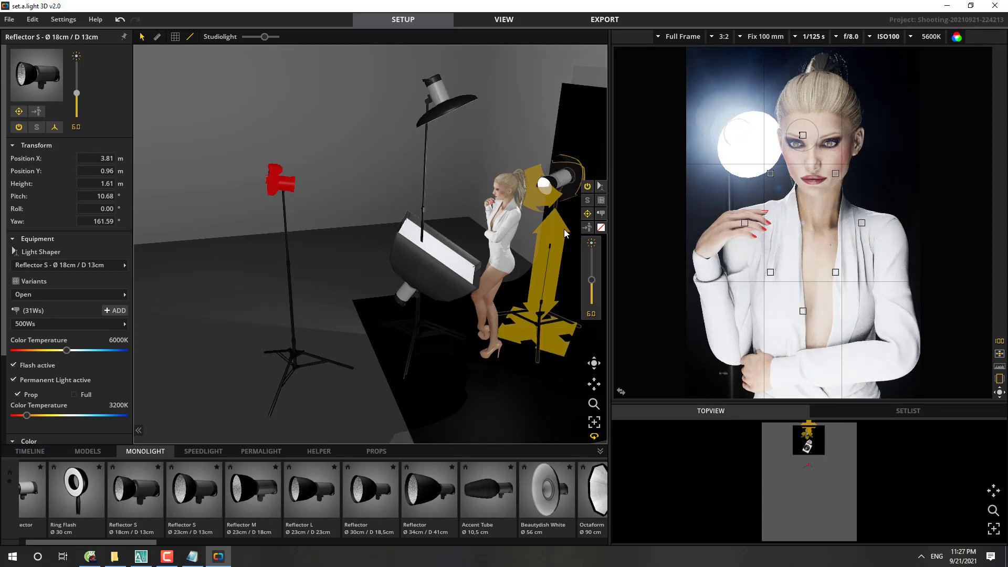
{"action": "left_click_drag", "start_coordinate": [551, 234], "coordinate": [545, 320]}
{"action": "right_click_drag", "start_coordinate": [546, 320], "coordinate": [413, 298]}
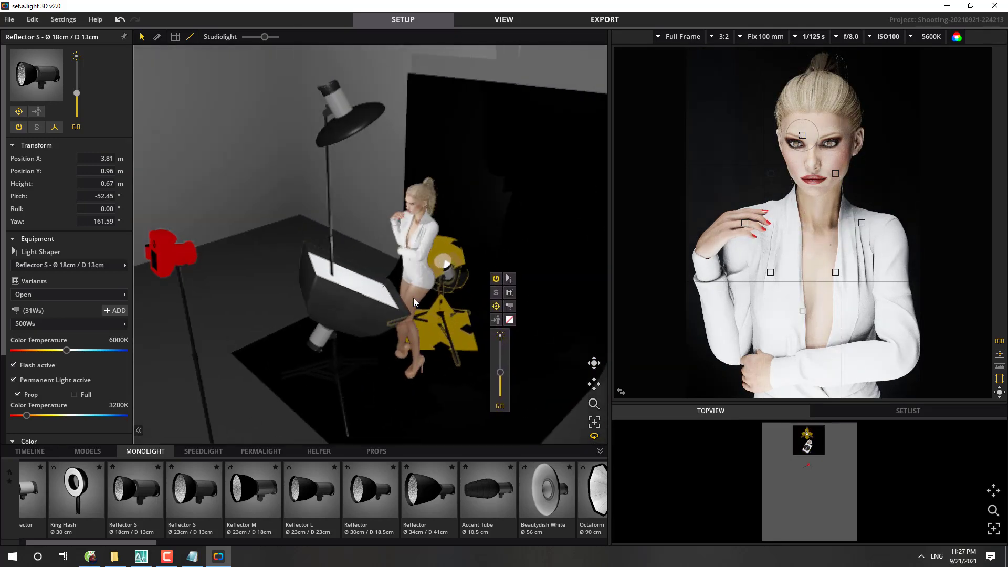
{"action": "scroll", "coordinate": [421, 294], "scroll_direction": "up", "scroll_amount": 10}
{"action": "scroll", "coordinate": [394, 282], "scroll_direction": "down", "scroll_amount": 10}
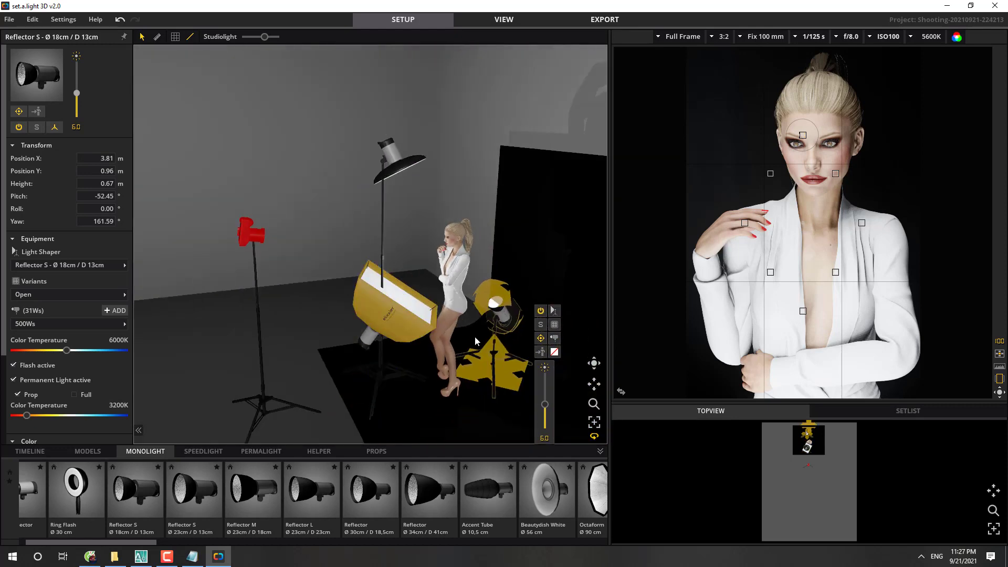
Step: Turn the low reflector light toward the backdrop at about 1° yaw and move it to about X 4.07 m, Y 1.04 m
{"action": "right_click_drag", "start_coordinate": [474, 334], "coordinate": [486, 341]}
{"action": "scroll", "coordinate": [416, 303], "scroll_direction": "up", "scroll_amount": 3}
{"action": "scroll", "coordinate": [417, 302], "scroll_direction": "up", "scroll_amount": 3}
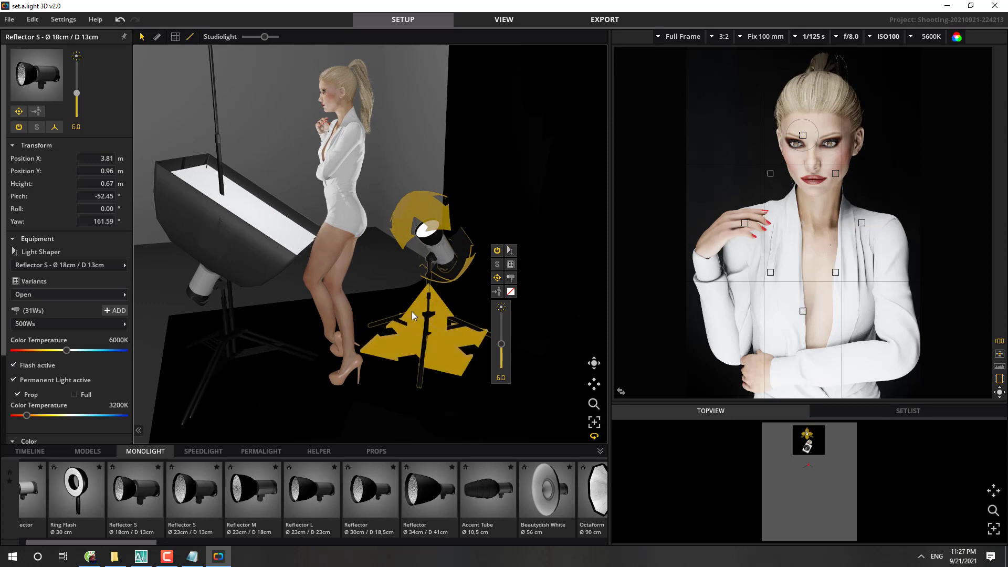
{"action": "left_click_drag", "start_coordinate": [463, 268], "coordinate": [278, 269]}
{"action": "left_click_drag", "start_coordinate": [406, 358], "coordinate": [454, 384]}
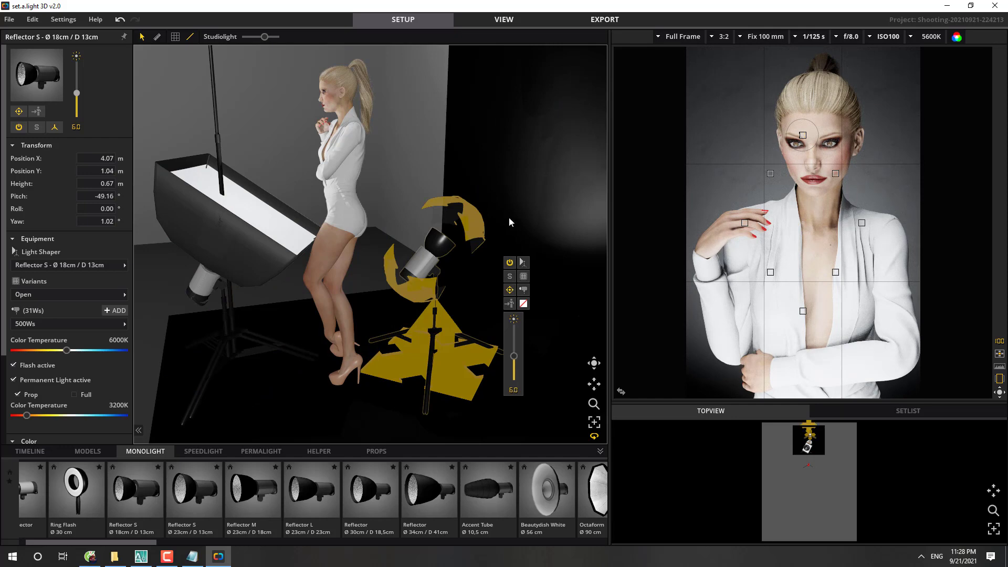
Step: Compare the background light's grid variants, fit Grid No. 2 | 20° and set its power to 6.2
{"action": "left_click_drag", "start_coordinate": [514, 358], "coordinate": [514, 363]}
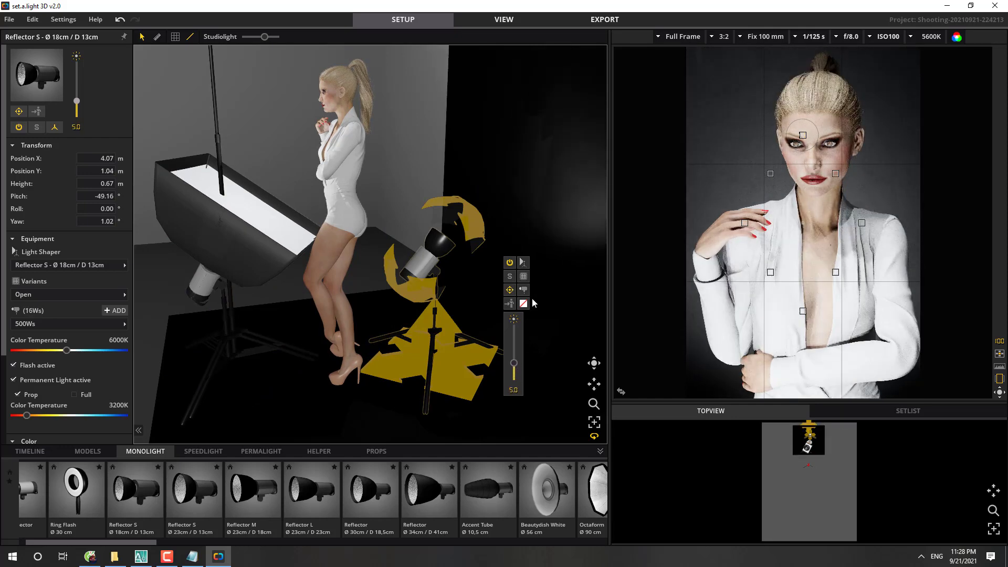
{"action": "left_click", "coordinate": [523, 276]}
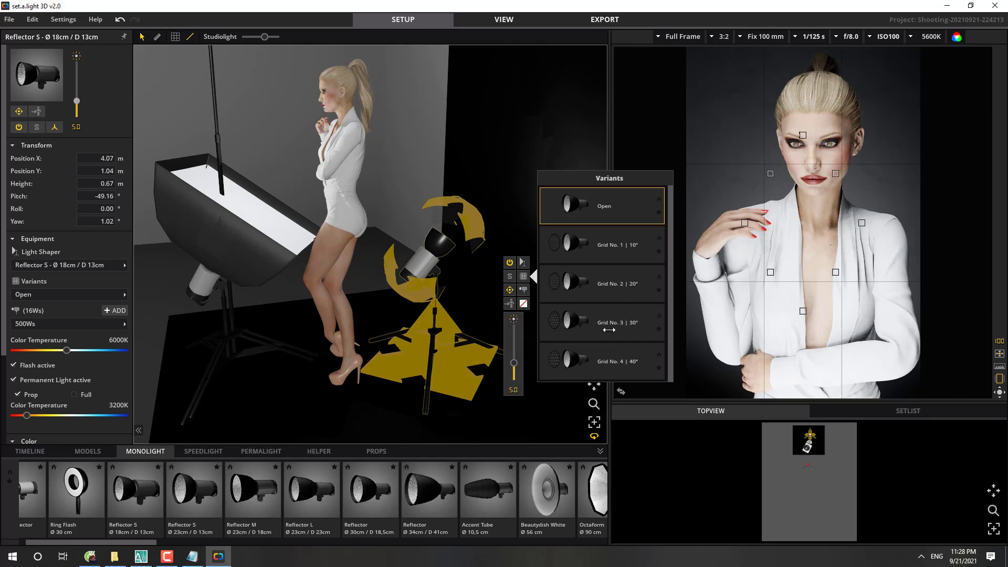
{"action": "left_click", "coordinate": [609, 330]}
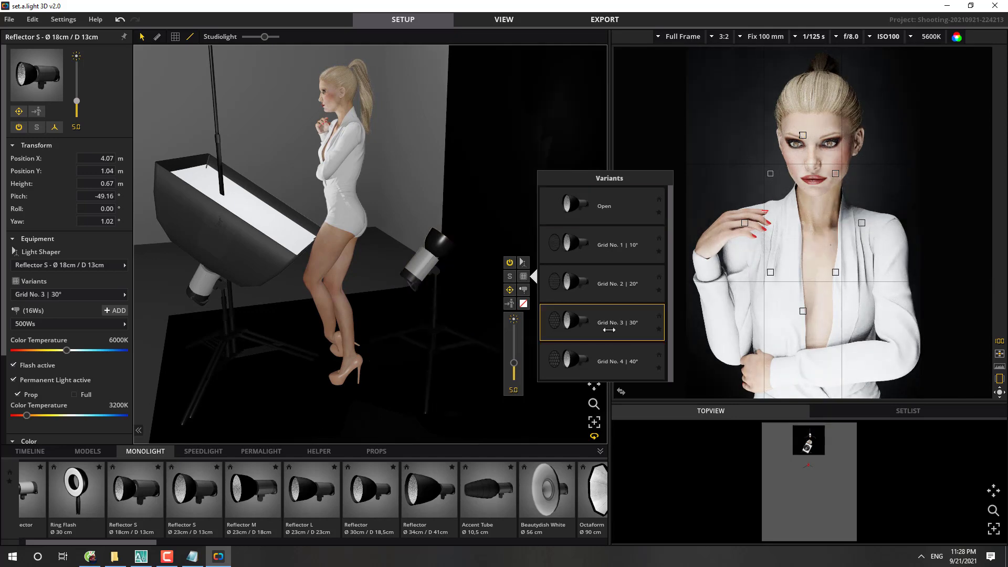
{"action": "left_click", "coordinate": [618, 351]}
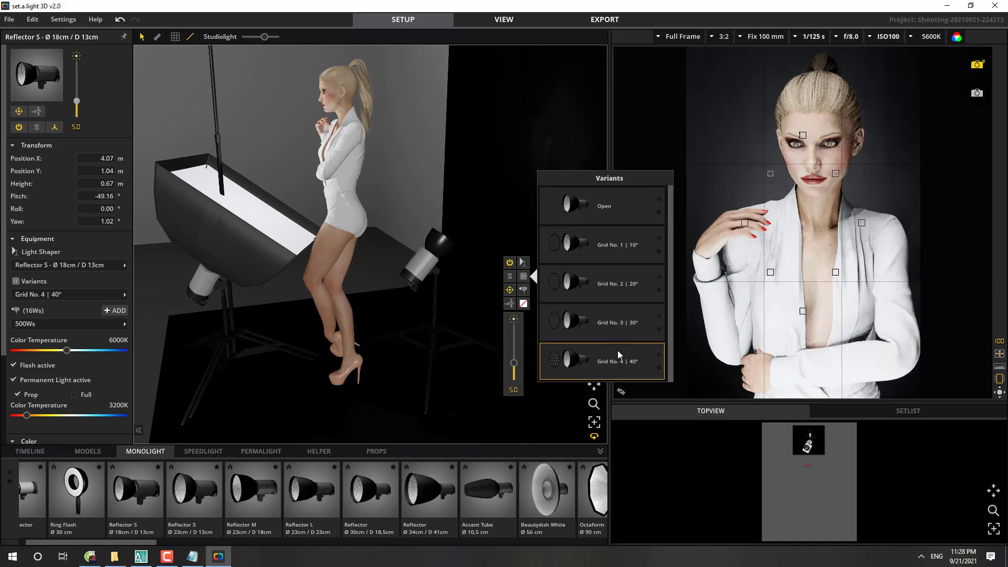
{"action": "left_click", "coordinate": [604, 288]}
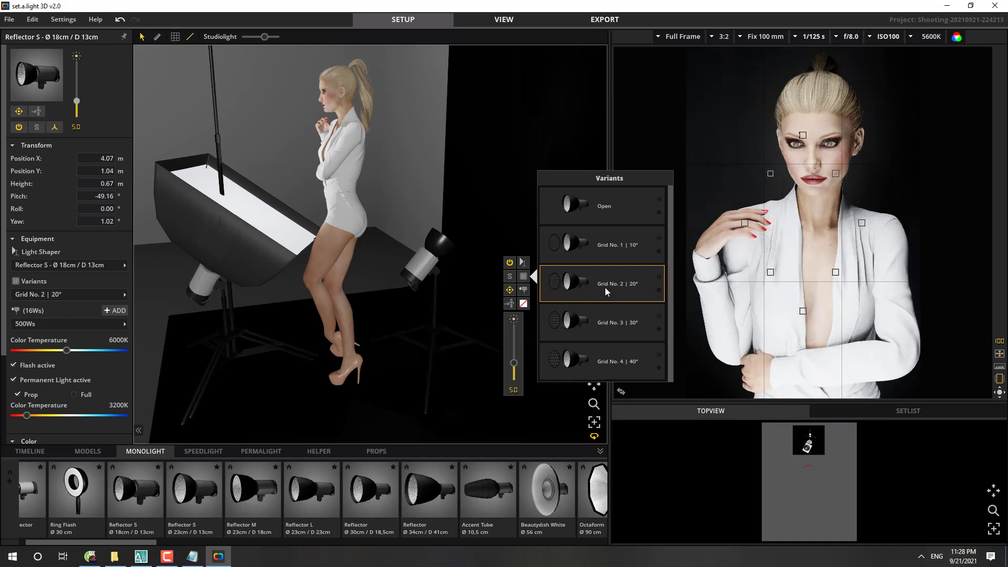
{"action": "left_click", "coordinate": [595, 325]}
{"action": "left_click", "coordinate": [580, 289]}
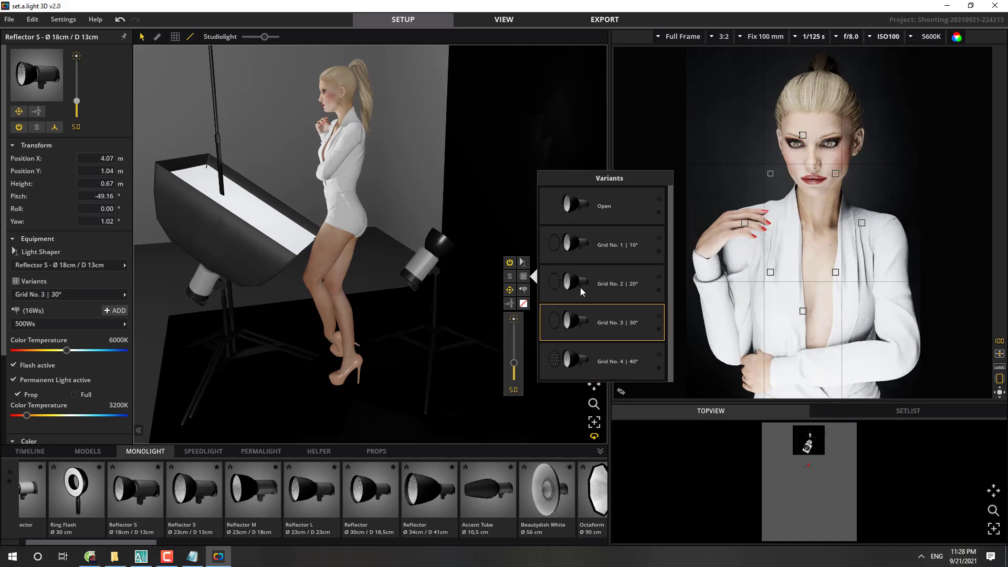
{"action": "left_click", "coordinate": [467, 291]}
{"action": "left_click_drag", "start_coordinate": [515, 366], "coordinate": [514, 358]}
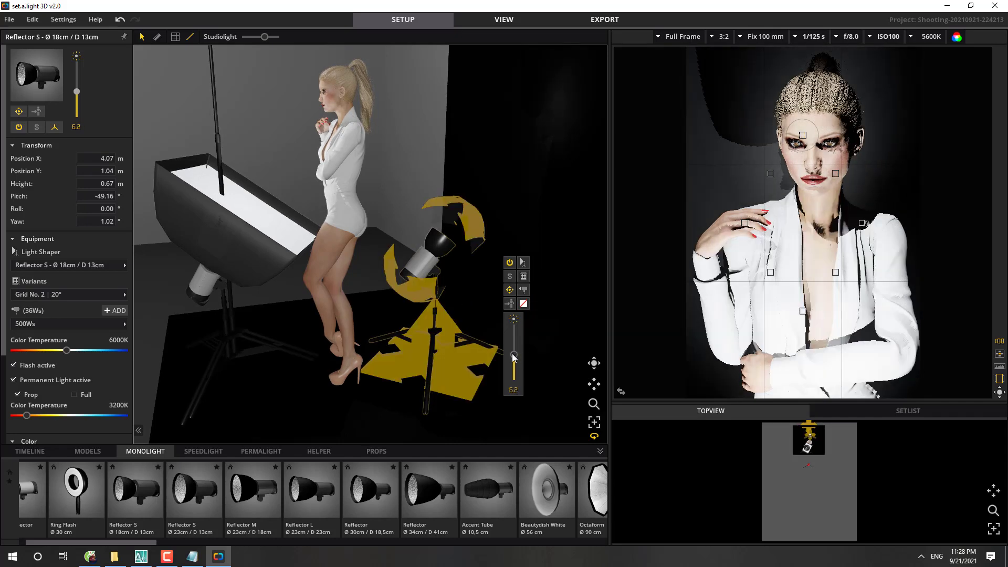
Step: Raise the background light to about 0.82 m and fine-tune its aim at the backdrop to about -40° pitch and 2° yaw
{"action": "left_click_drag", "start_coordinate": [436, 307], "coordinate": [434, 287]}
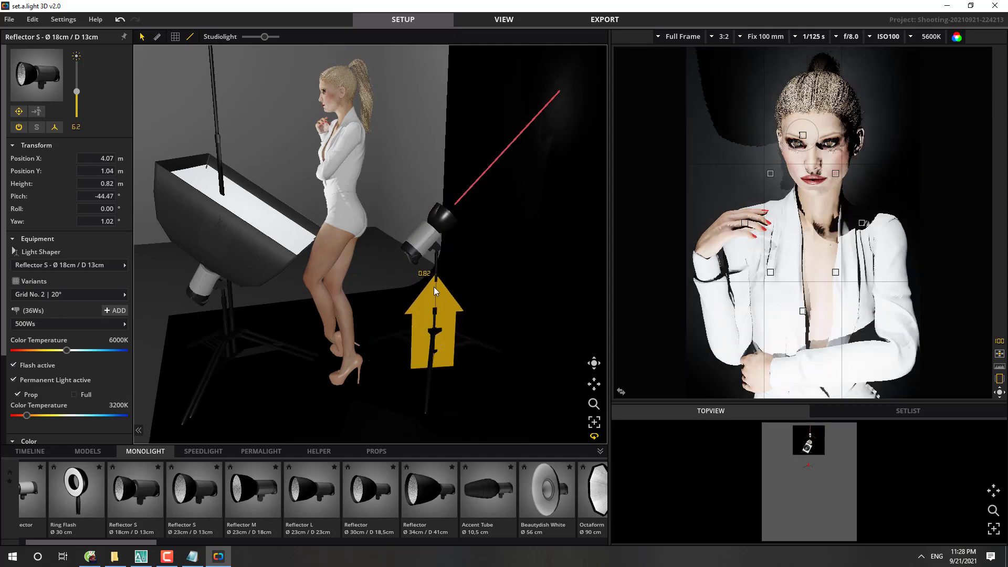
{"action": "left_click_drag", "start_coordinate": [392, 233], "coordinate": [392, 227]}
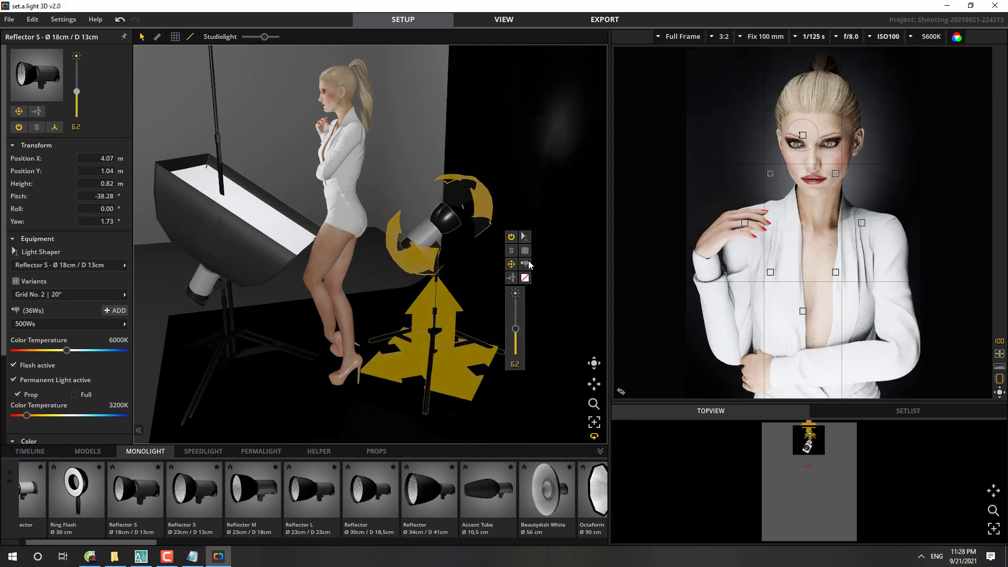
{"action": "left_click", "coordinate": [423, 150]}
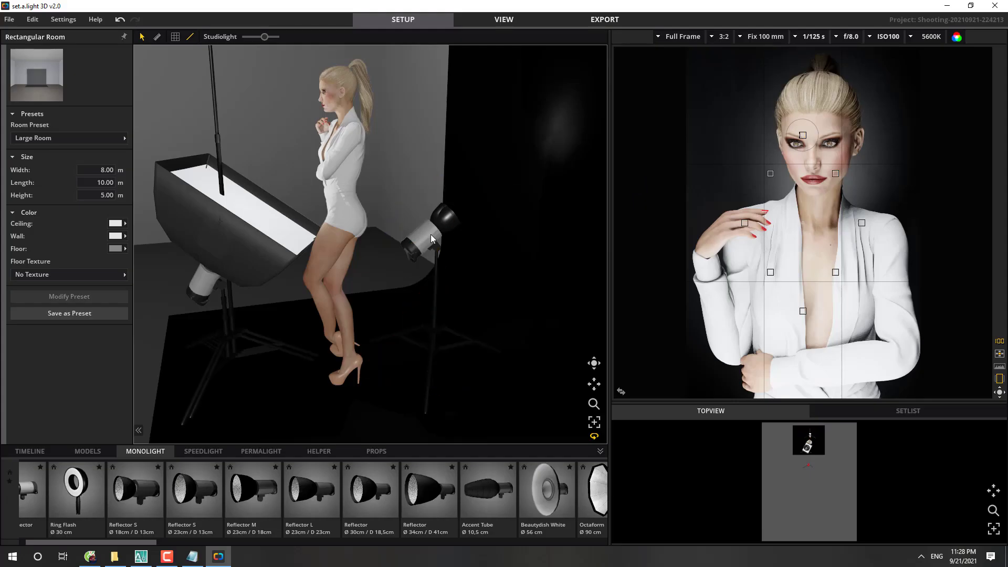
{"action": "left_click", "coordinate": [396, 236]}
{"action": "left_click", "coordinate": [394, 241]}
{"action": "left_click_drag", "start_coordinate": [396, 243], "coordinate": [396, 242]}
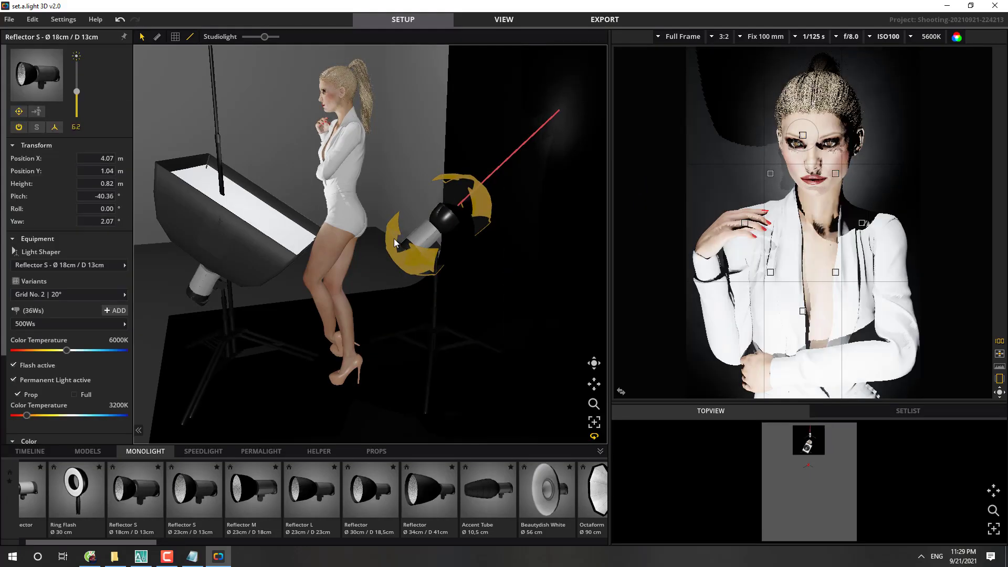
{"action": "left_click", "coordinate": [398, 167]}
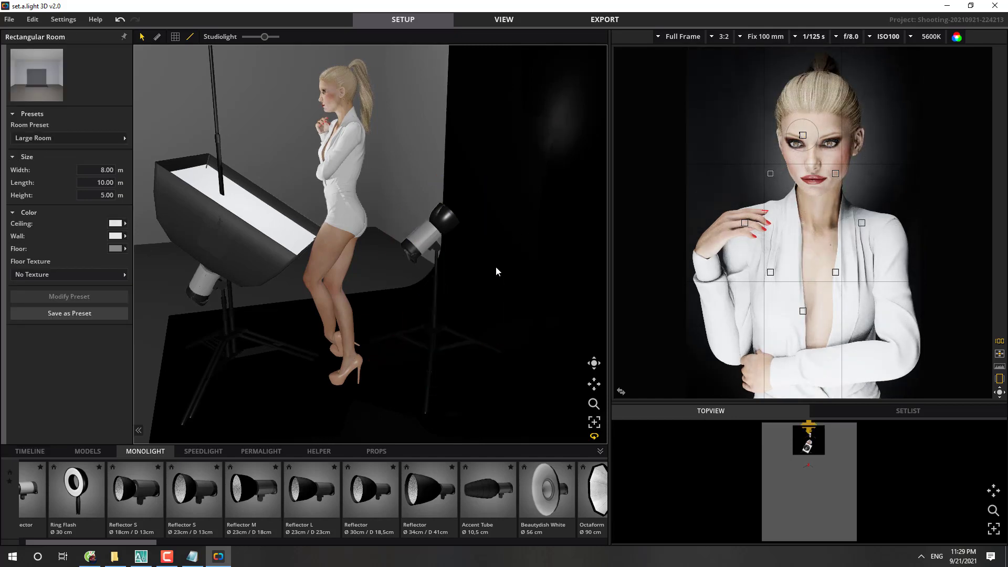
Step: Add a second Reflector S - Ø 18cm / D 13cm monolight behind the model, at about X 4.52 m and Y 1.26 m
{"action": "scroll", "coordinate": [458, 218], "scroll_direction": "down", "scroll_amount": 3}
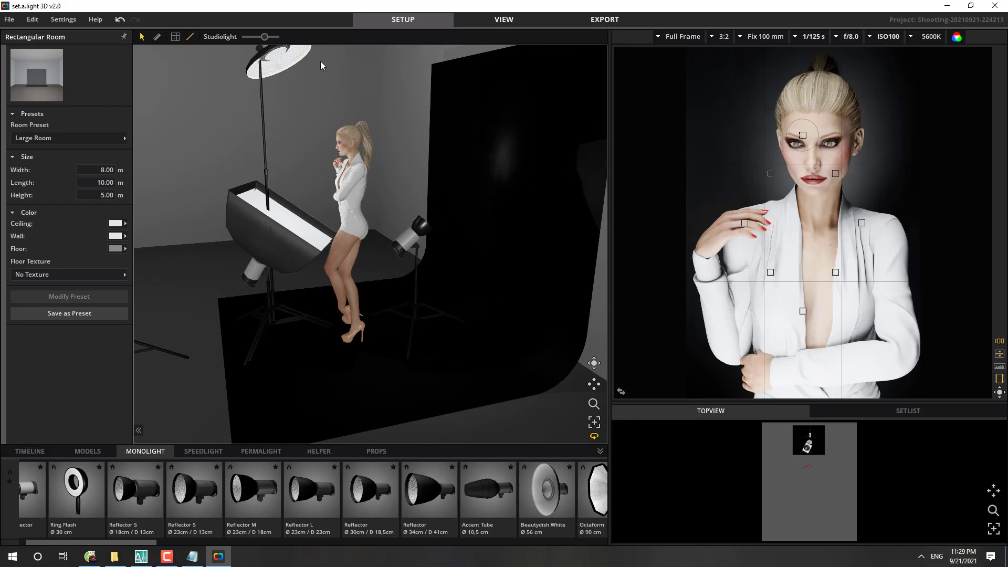
{"action": "scroll", "coordinate": [387, 214], "scroll_direction": "up", "scroll_amount": 5}
{"action": "scroll", "coordinate": [387, 214], "scroll_direction": "down", "scroll_amount": 3}
{"action": "left_click_drag", "start_coordinate": [348, 132], "coordinate": [391, 145]}
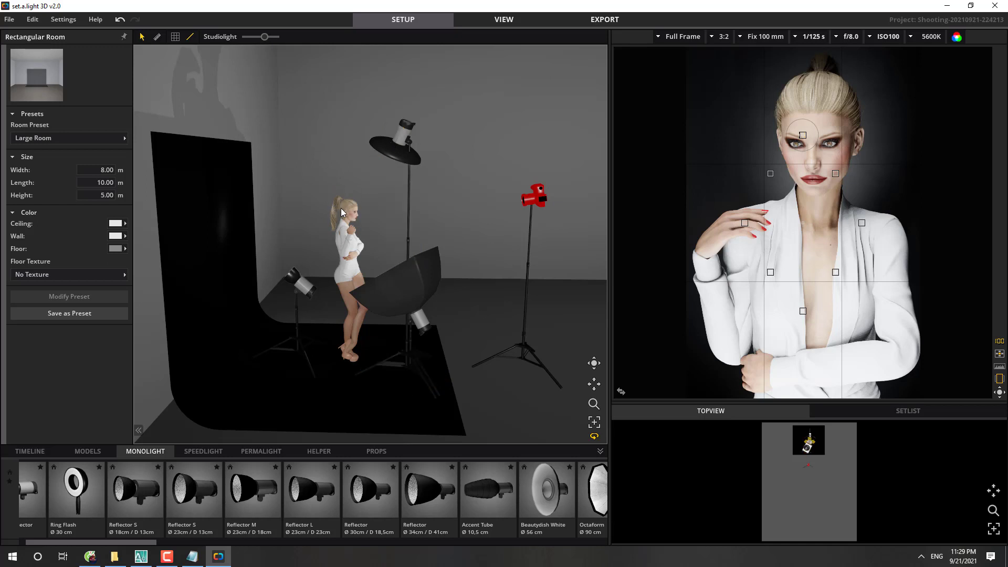
{"action": "left_click_drag", "start_coordinate": [437, 305], "coordinate": [344, 301]}
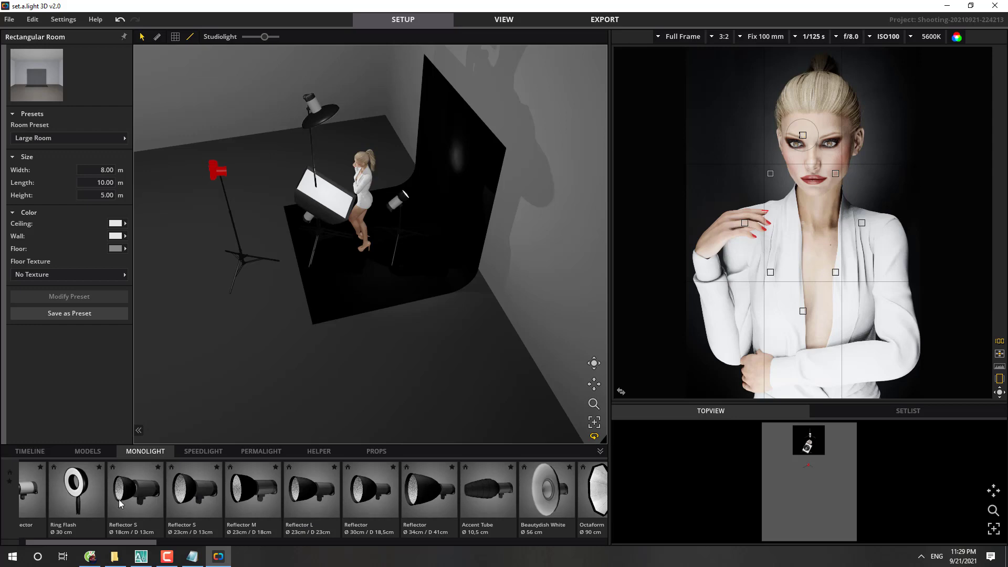
{"action": "left_click_drag", "start_coordinate": [133, 502], "coordinate": [397, 266]}
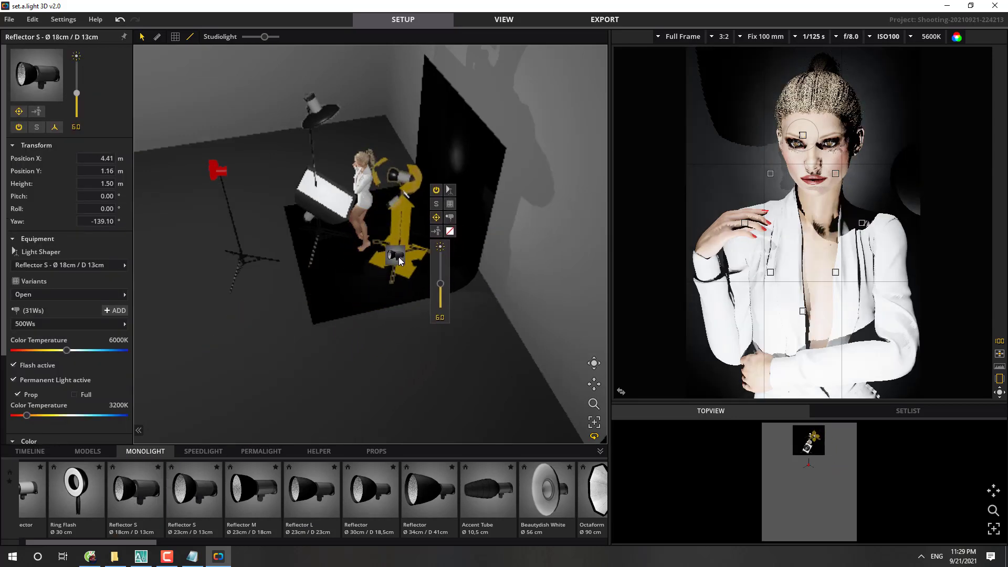
{"action": "scroll", "coordinate": [395, 263], "scroll_direction": "up", "scroll_amount": 3}
{"action": "right_click_drag", "start_coordinate": [379, 147], "coordinate": [395, 243]}
{"action": "scroll", "coordinate": [396, 243], "scroll_direction": "down", "scroll_amount": 5}
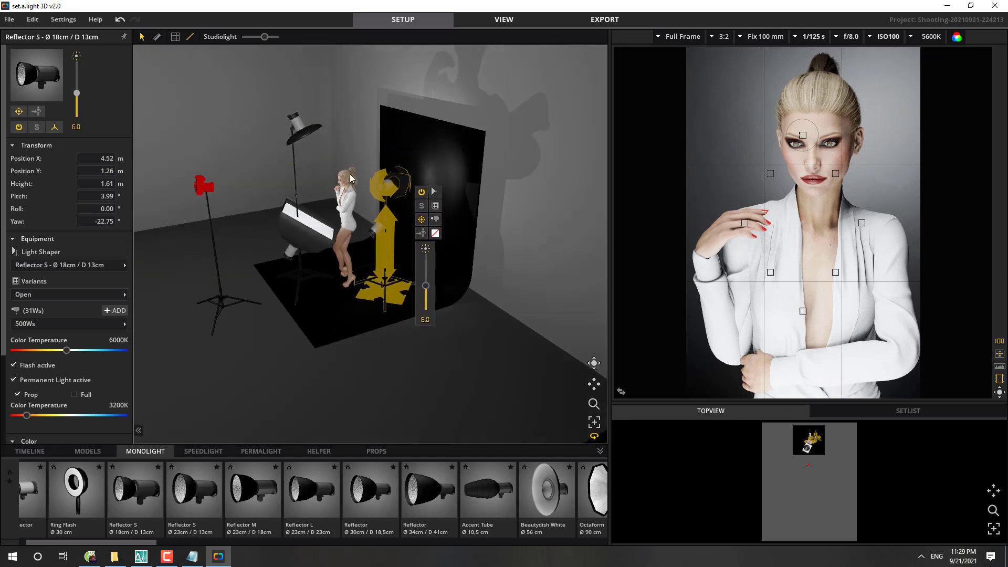
Step: Raise the second reflector to about 2.24 m and aim it down at the model's hair, about 50° pitch and -117° yaw
{"action": "scroll", "coordinate": [383, 193], "scroll_direction": "up", "scroll_amount": 6}
{"action": "right_click_drag", "start_coordinate": [449, 240], "coordinate": [461, 271]}
{"action": "left_click_drag", "start_coordinate": [447, 293], "coordinate": [451, 178]}
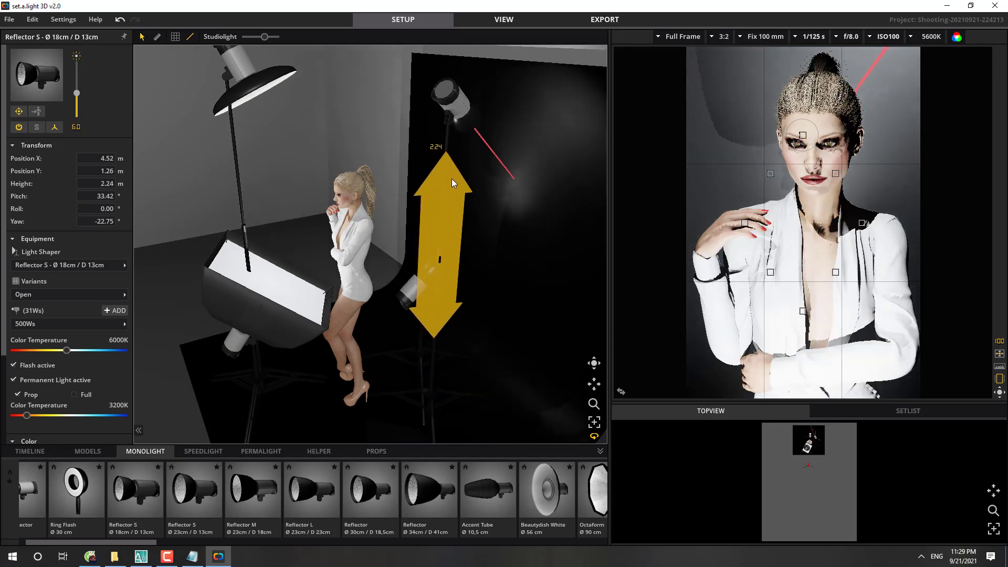
{"action": "left_click_drag", "start_coordinate": [432, 97], "coordinate": [672, 41]}
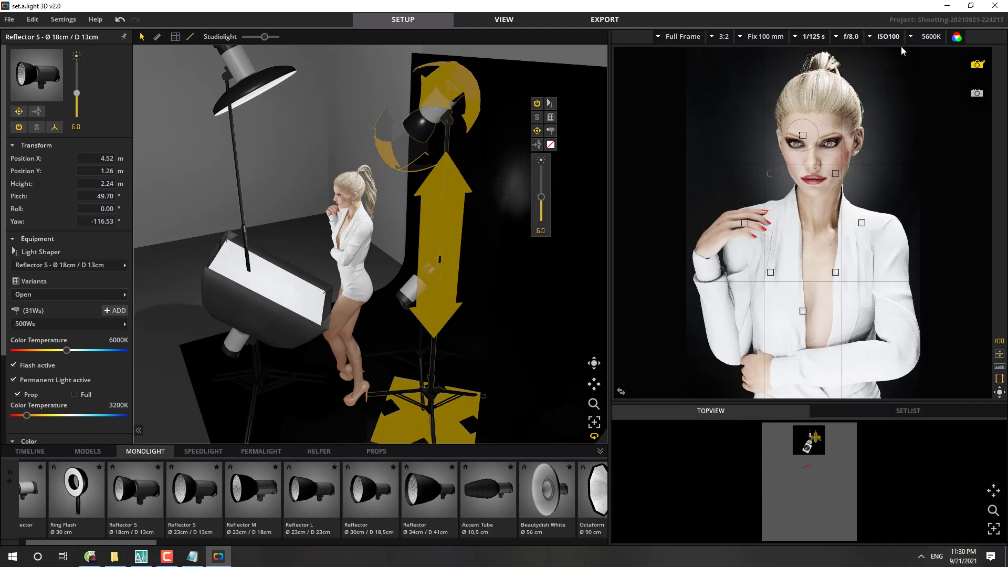
Step: Shift the hair light slightly behind the model to about X 4.54 m and Y 1.22 m, and check its placement from above
{"action": "right_click_drag", "start_coordinate": [509, 172], "coordinate": [391, 214]}
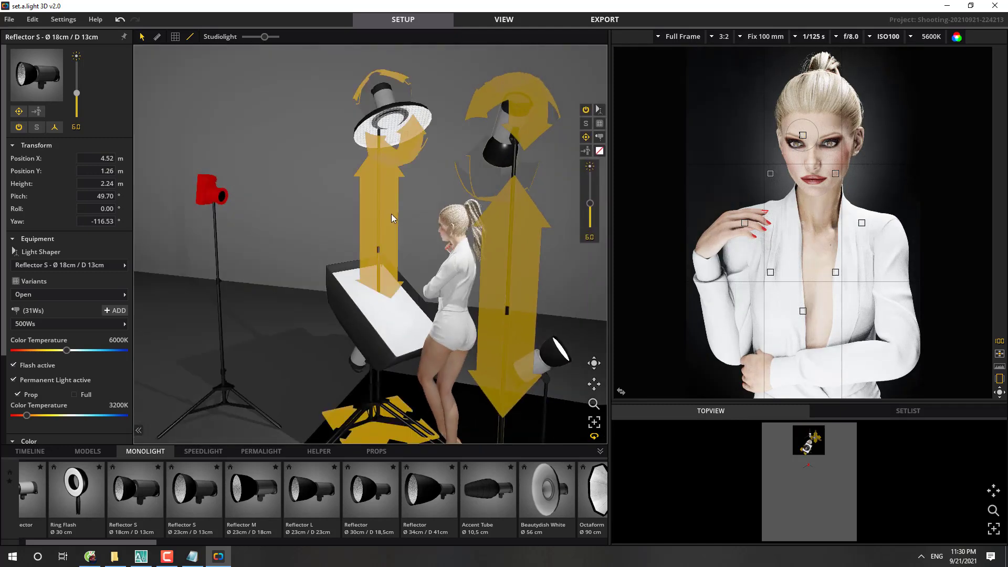
{"action": "scroll", "coordinate": [392, 214], "scroll_direction": "down", "scroll_amount": 3}
{"action": "scroll", "coordinate": [373, 286], "scroll_direction": "up", "scroll_amount": 2}
{"action": "right_click_drag", "start_coordinate": [373, 286], "coordinate": [402, 262]}
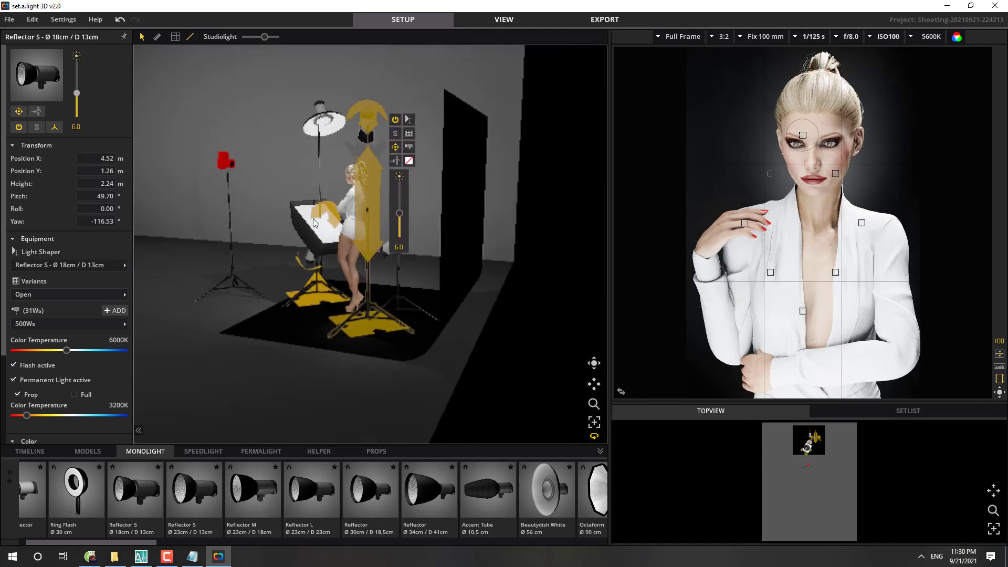
{"action": "mouse_move", "coordinate": [363, 282]}
{"action": "left_mouse_down"}
{"action": "mouse_move", "coordinate": [396, 266]}
{"action": "mouse_move", "coordinate": [358, 266]}
{"action": "mouse_move", "coordinate": [379, 279]}
{"action": "mouse_move", "coordinate": [359, 278]}
{"action": "mouse_move", "coordinate": [365, 284]}
{"action": "left_mouse_up"}
{"action": "left_click", "coordinate": [365, 284]}
{"action": "right_click_drag", "start_coordinate": [365, 284], "coordinate": [315, 100]}
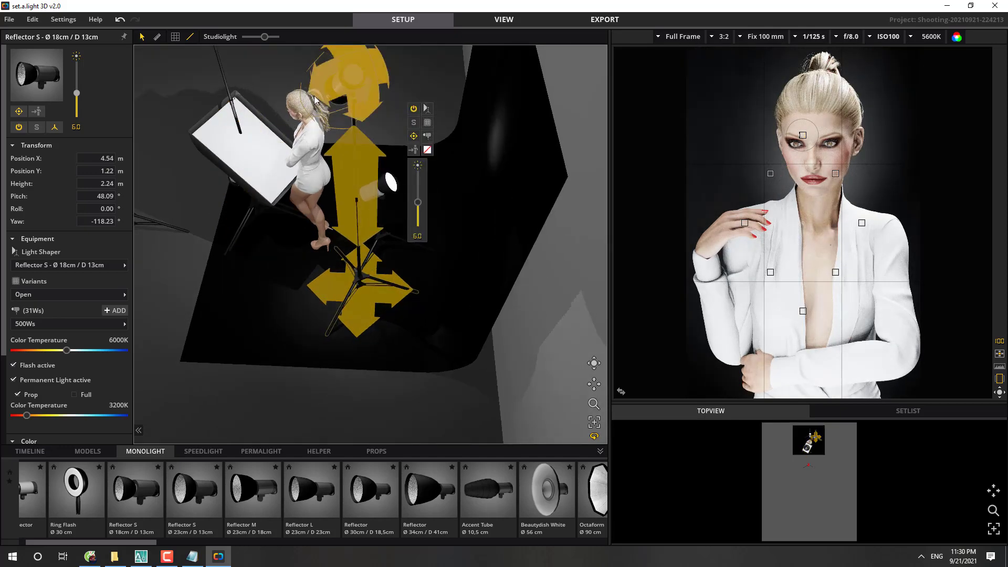
Step: Fit the hair light with Grid No. 2 | 20° and re-aim it to about 45° pitch and -125° yaw
{"action": "left_click", "coordinate": [427, 122]}
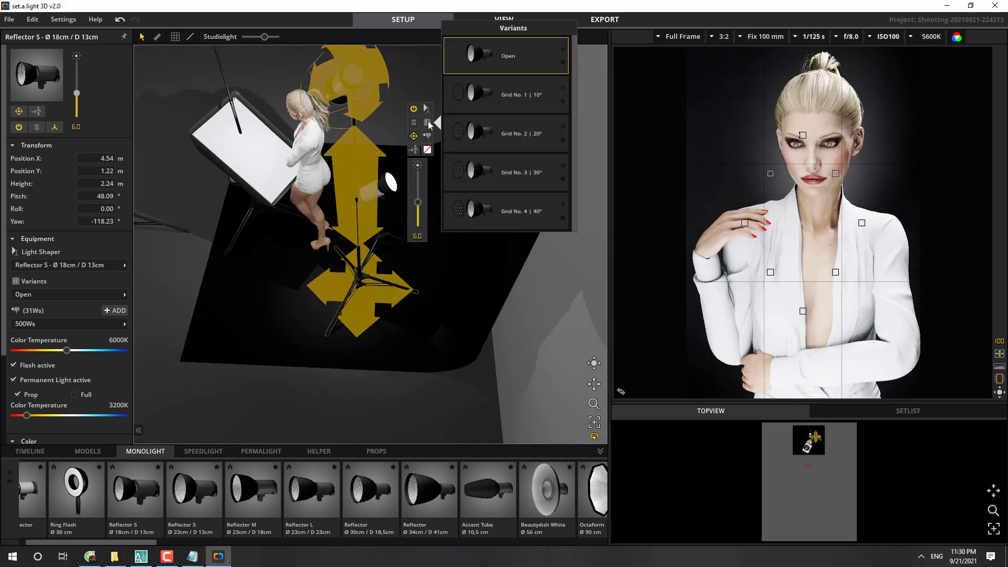
{"action": "left_click", "coordinate": [484, 132]}
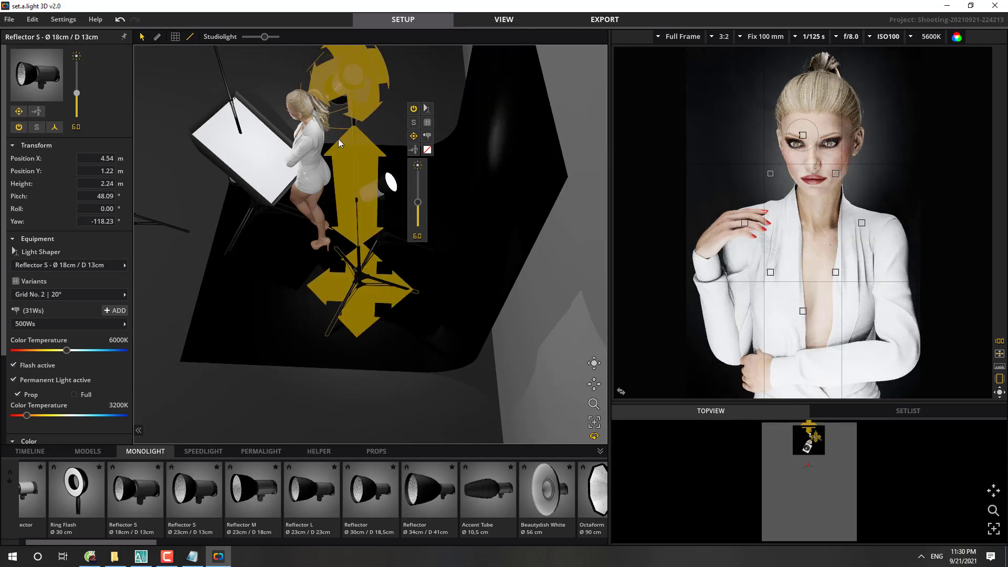
{"action": "left_click_drag", "start_coordinate": [338, 91], "coordinate": [358, 99]}
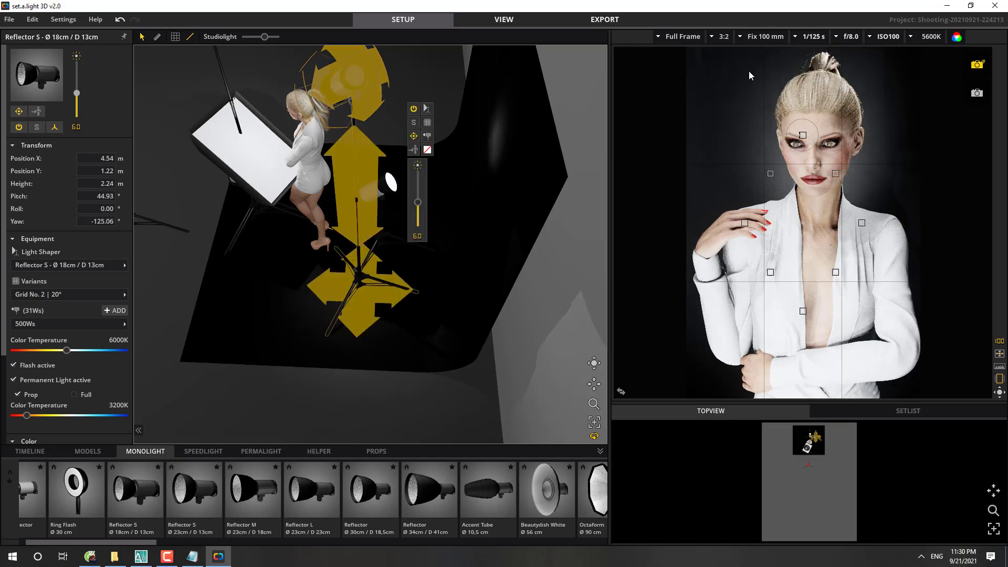
Step: Try the 106 Primary Red and 022 Dark Amber filters on the hair light
{"action": "left_click", "coordinate": [428, 150]}
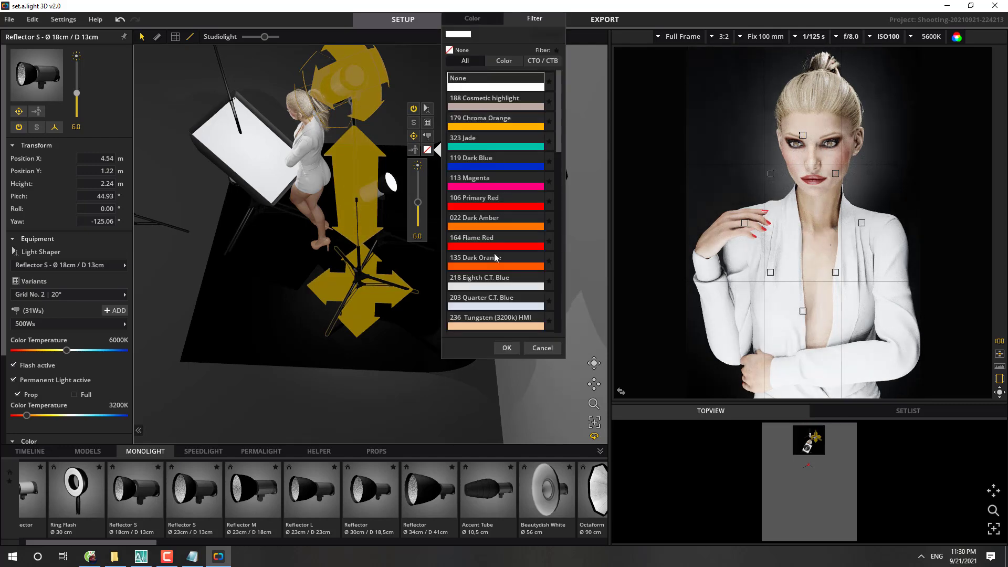
{"action": "left_click", "coordinate": [493, 188]}
{"action": "left_click", "coordinate": [495, 206]}
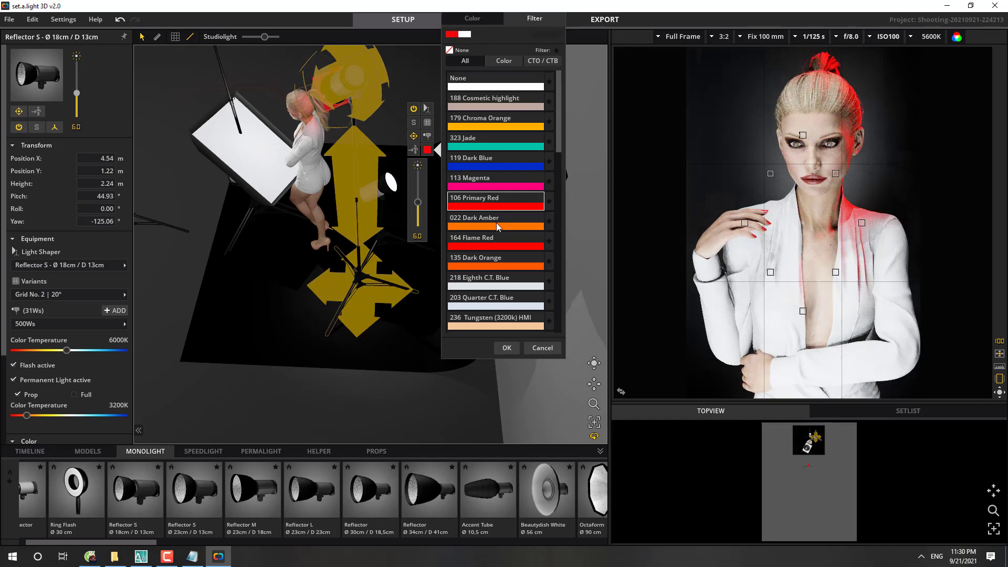
{"action": "left_click", "coordinate": [498, 226]}
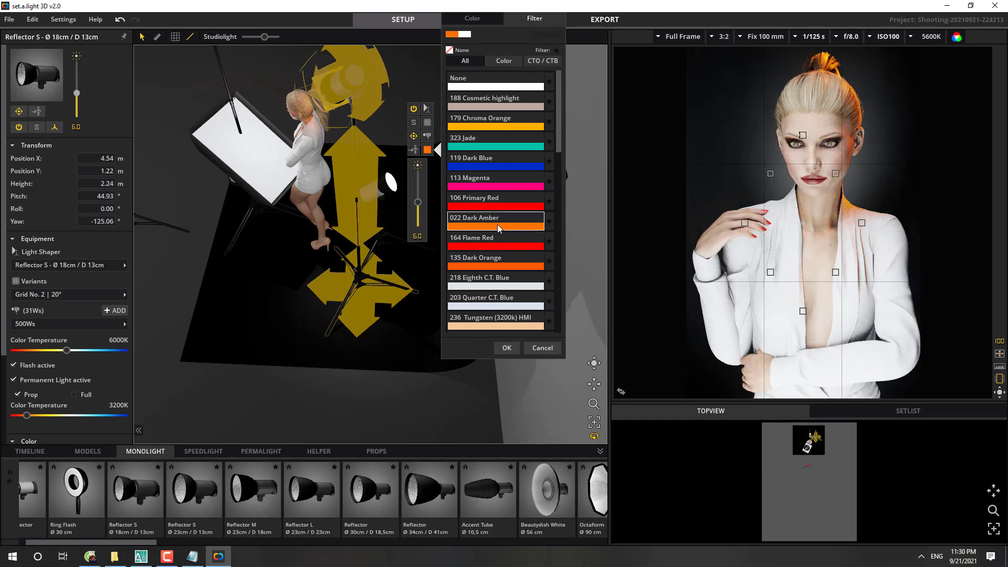
{"action": "left_click", "coordinate": [429, 130]}
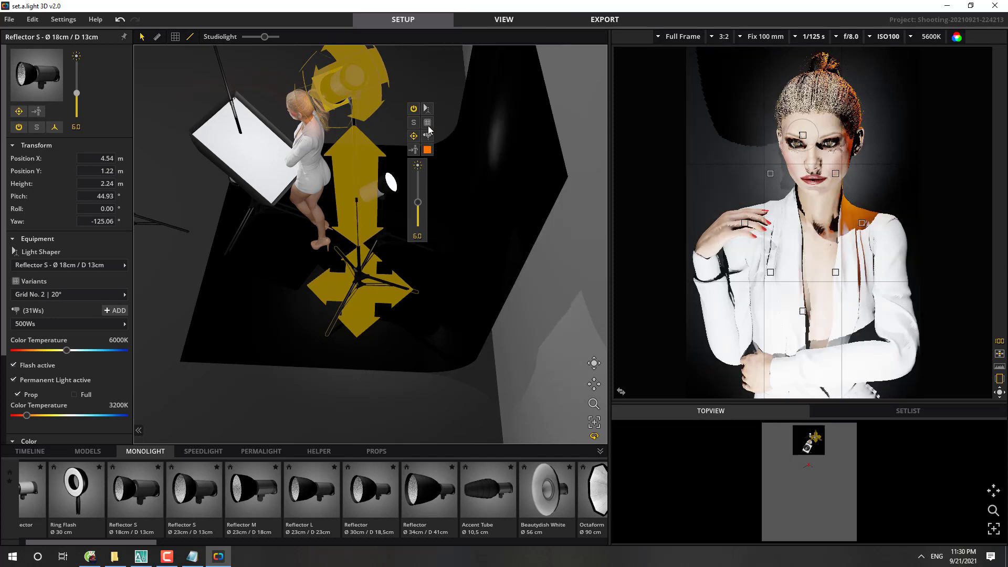
{"action": "left_click", "coordinate": [428, 124]}
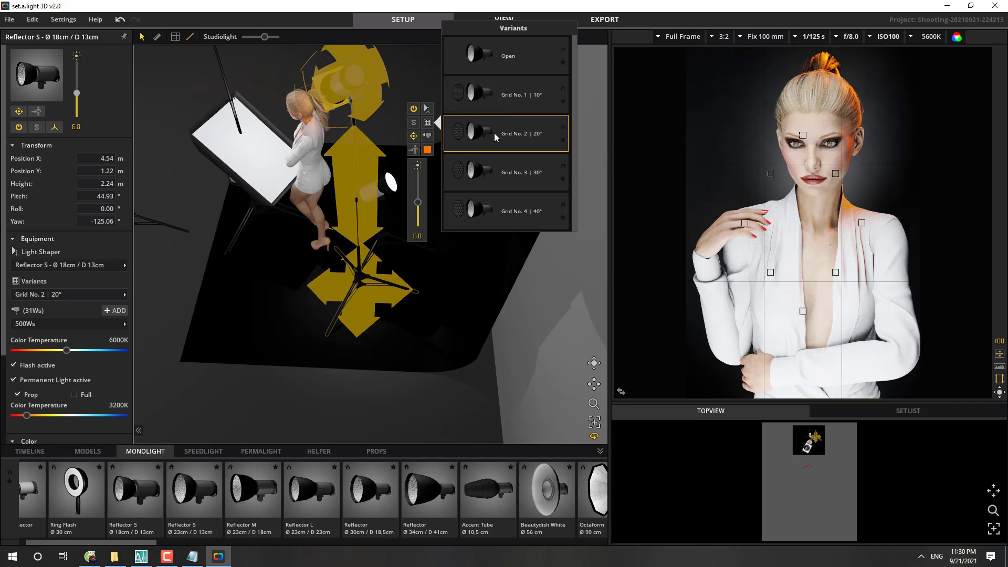
Step: Lower the hair light's power to 4.0 and reposition it to about X 4.43 m, Y 1.04 m, height 2.20 m, pitch 38° and yaw -144°
{"action": "left_click_drag", "start_coordinate": [418, 203], "coordinate": [422, 217]}
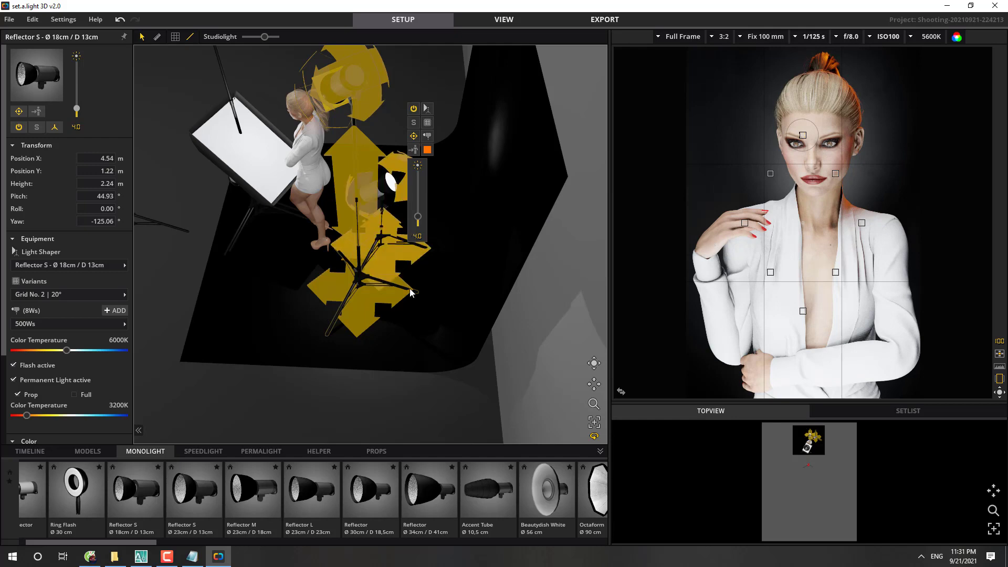
{"action": "mouse_move", "coordinate": [382, 307]}
{"action": "left_mouse_down"}
{"action": "mouse_move", "coordinate": [415, 288]}
{"action": "mouse_move", "coordinate": [392, 302]}
{"action": "mouse_move", "coordinate": [389, 293]}
{"action": "left_mouse_up"}
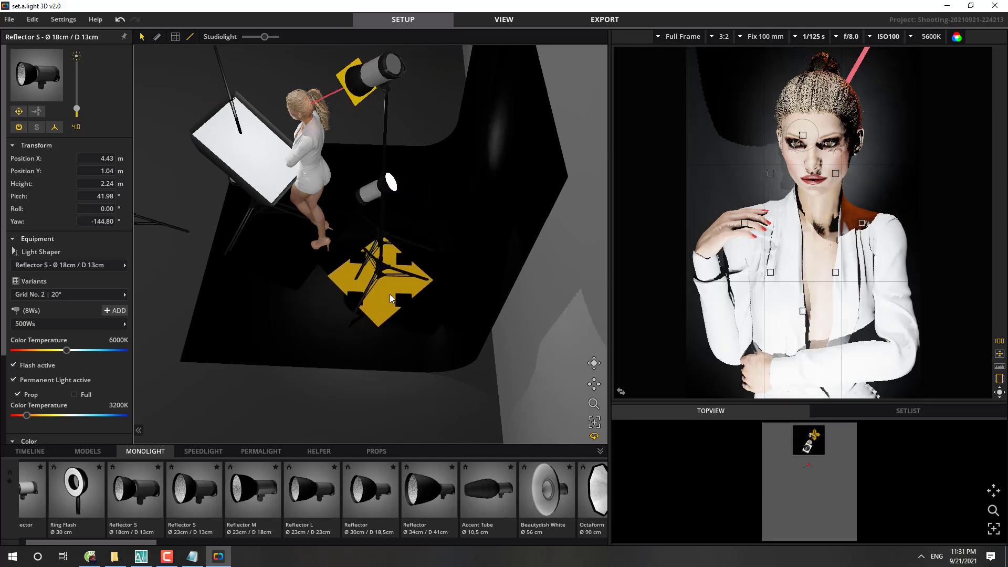
{"action": "mouse_move", "coordinate": [390, 141]}
{"action": "left_mouse_down"}
{"action": "mouse_move", "coordinate": [389, 110]}
{"action": "mouse_move", "coordinate": [389, 147]}
{"action": "left_mouse_up"}
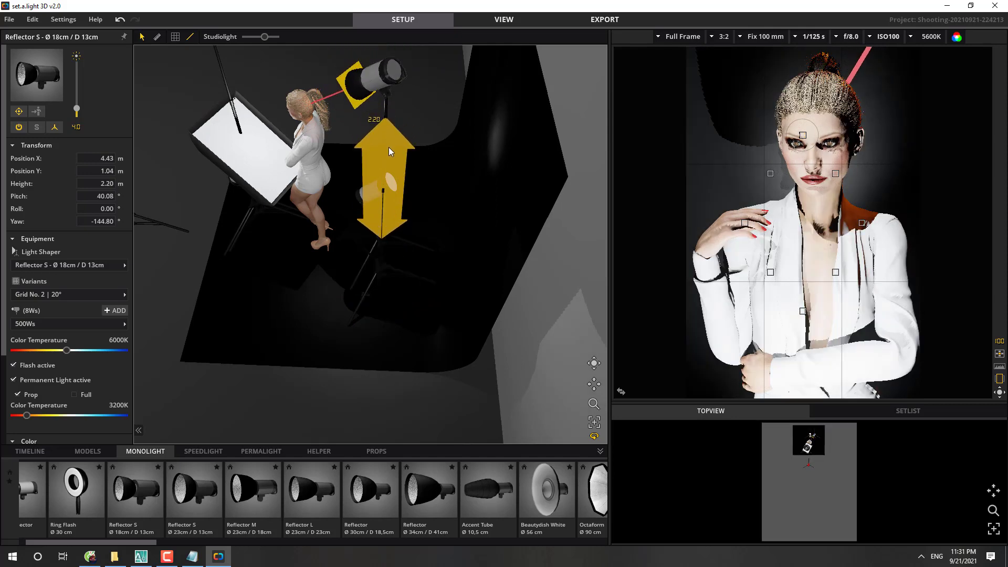
{"action": "left_click_drag", "start_coordinate": [393, 71], "coordinate": [399, 80]}
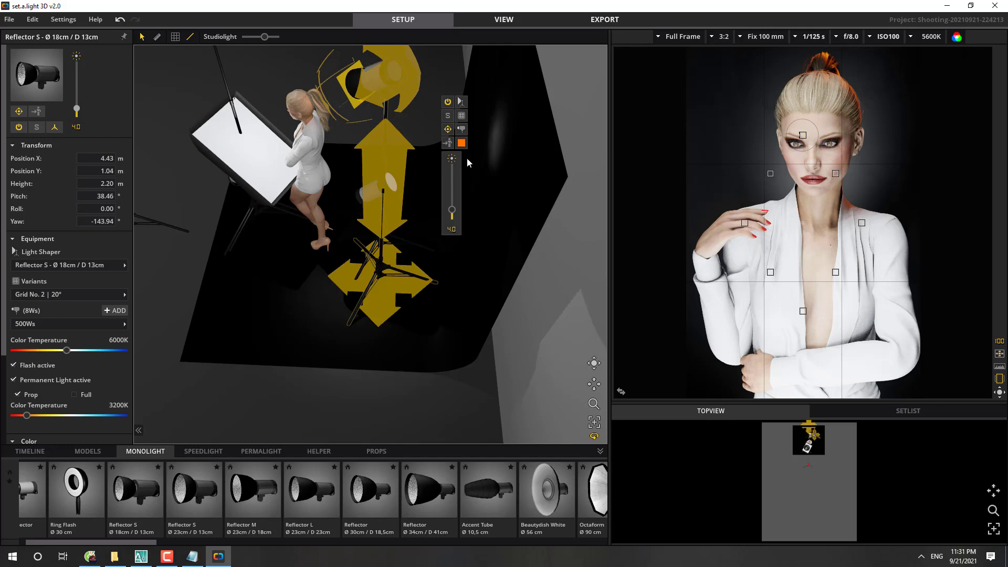
Step: Change the hair light's colour filter to 236 Tungsten (3200k) HMI
{"action": "left_click", "coordinate": [462, 143]}
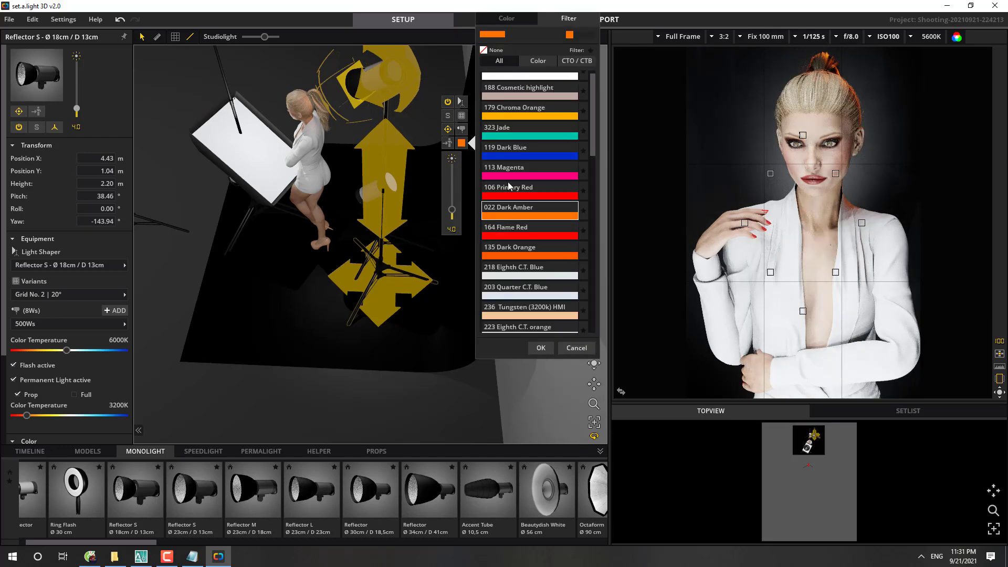
{"action": "left_click", "coordinate": [527, 294]}
{"action": "left_click", "coordinate": [533, 317]}
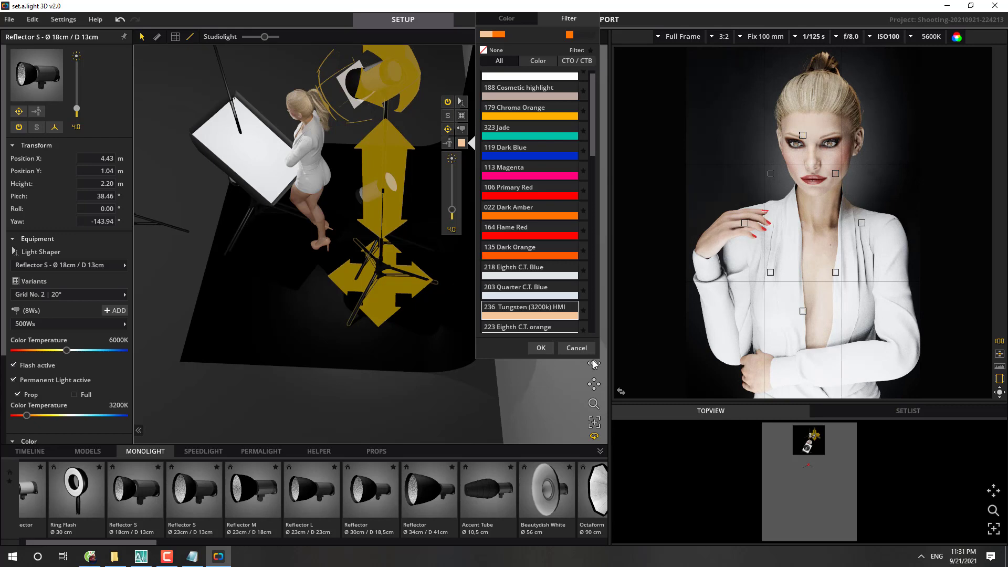
{"action": "left_click", "coordinate": [541, 348]}
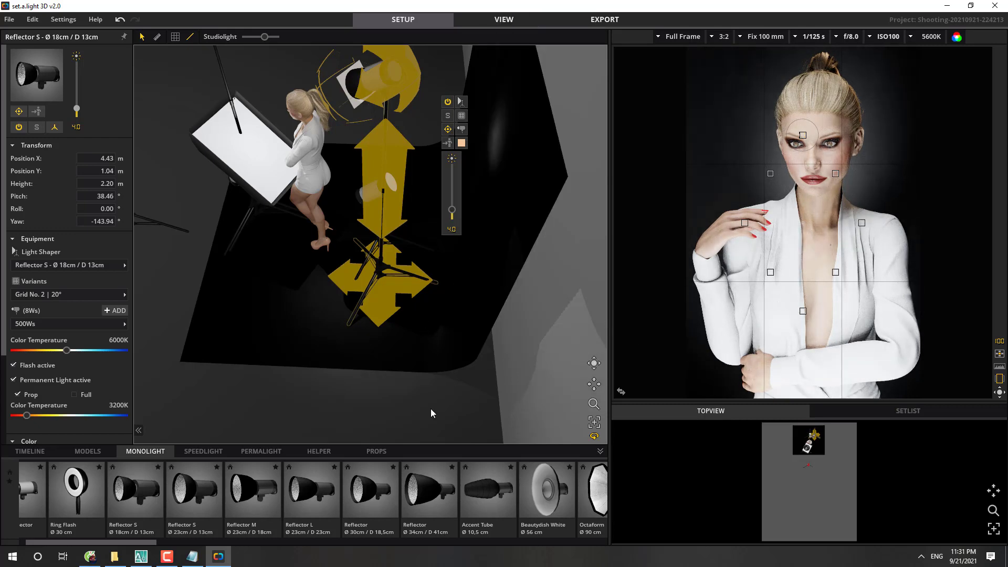
Step: Examine the whole lighting setup from the side, including the beauty dish's placement and settings above the softbox
{"action": "left_click", "coordinate": [415, 393]}
{"action": "right_click_drag", "start_coordinate": [416, 393], "coordinate": [553, 157]}
{"action": "mouse_move", "coordinate": [310, 198]}
{"action": "right_mouse_down"}
{"action": "mouse_move", "coordinate": [414, 222]}
{"action": "mouse_move", "coordinate": [390, 221]}
{"action": "mouse_move", "coordinate": [373, 199]}
{"action": "mouse_move", "coordinate": [315, 211]}
{"action": "right_mouse_up"}
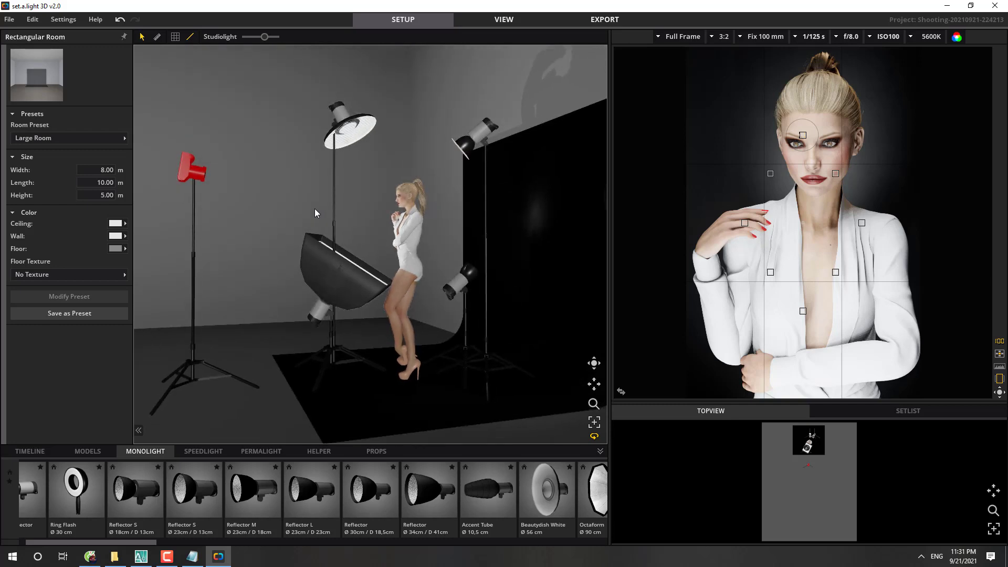
{"action": "left_click", "coordinate": [330, 134]}
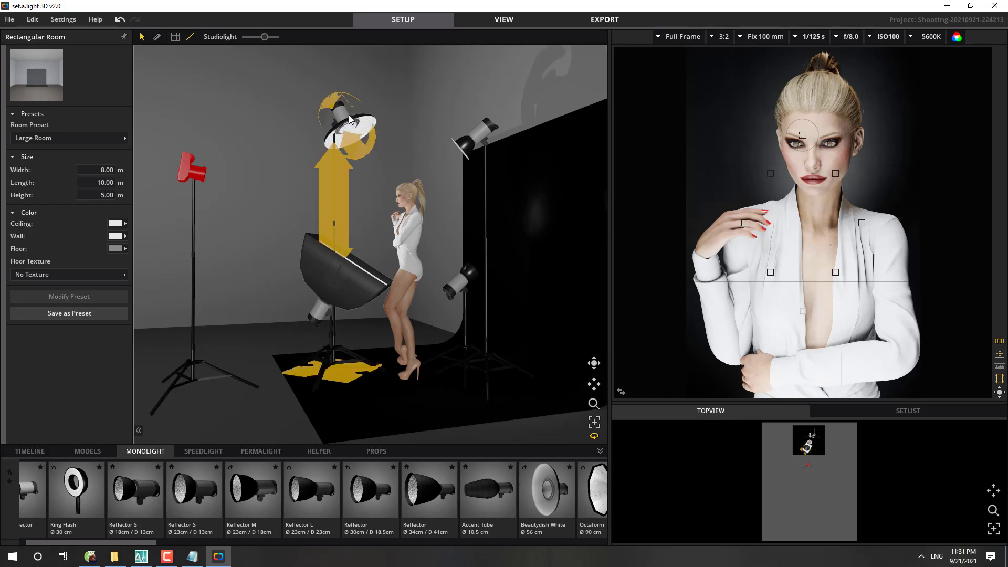
{"action": "left_click", "coordinate": [350, 118]}
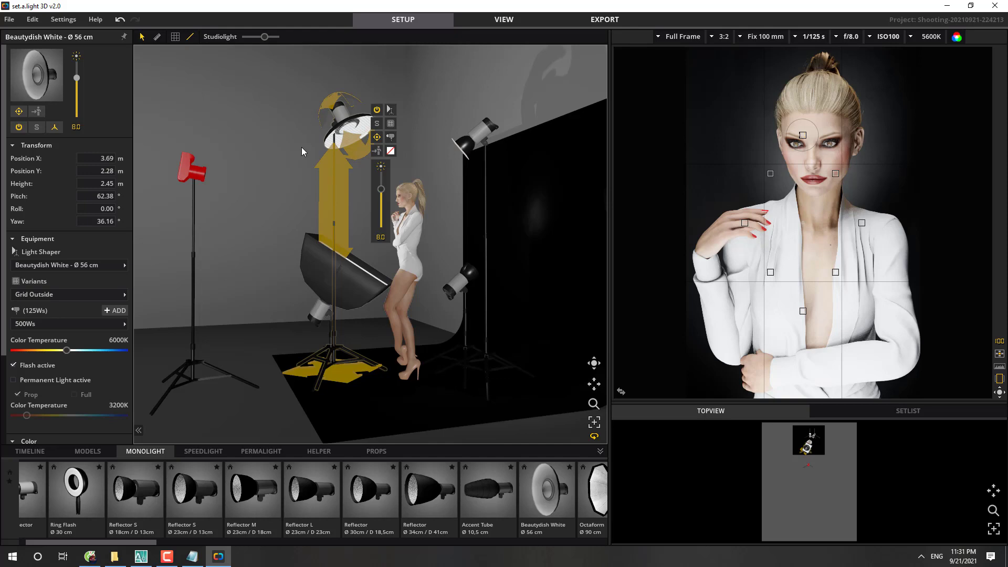
{"action": "left_click", "coordinate": [242, 155]}
{"action": "left_click", "coordinate": [342, 160]}
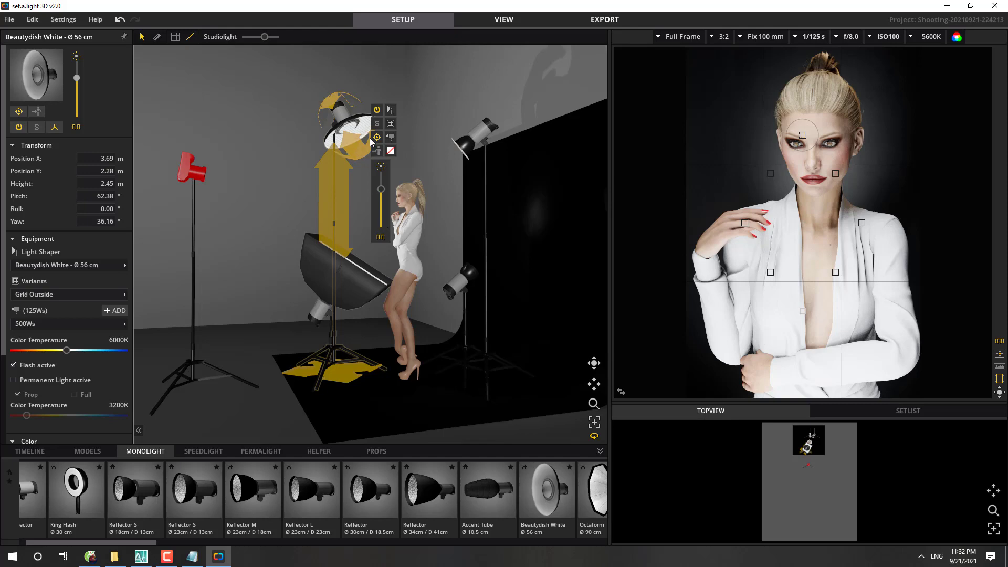
{"action": "left_click", "coordinate": [366, 112]}
{"action": "left_click", "coordinate": [344, 117]}
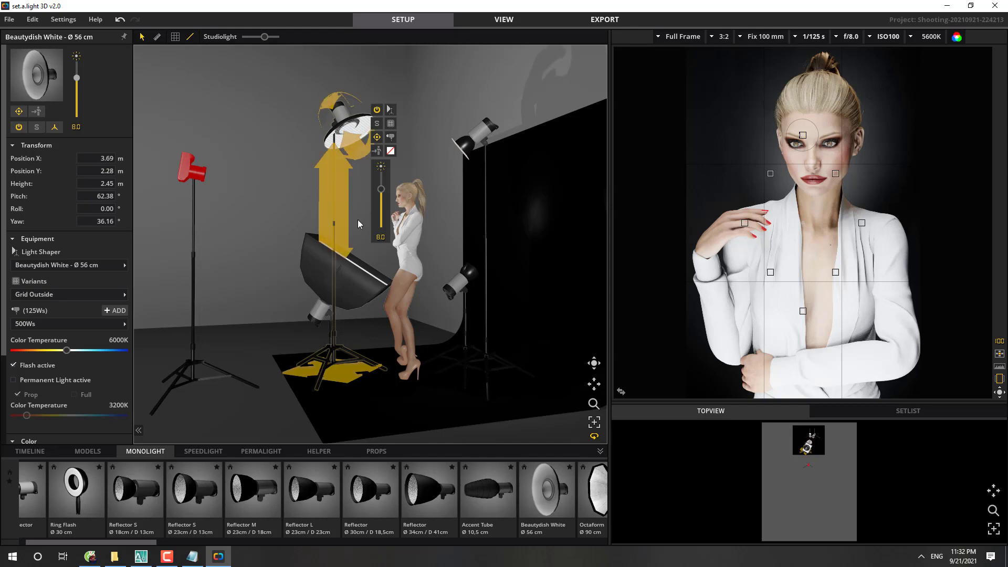
Step: Raise the power of the 60 x 90 cm softbox below the beauty dish to 7.5
{"action": "left_click", "coordinate": [291, 244]}
{"action": "left_click", "coordinate": [327, 277]}
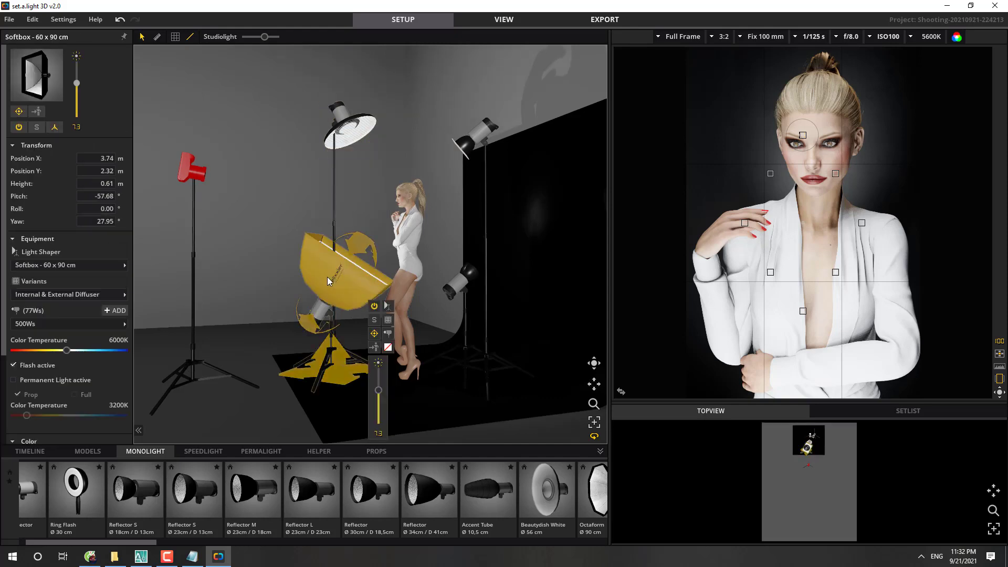
{"action": "left_click_drag", "start_coordinate": [379, 393], "coordinate": [379, 389]}
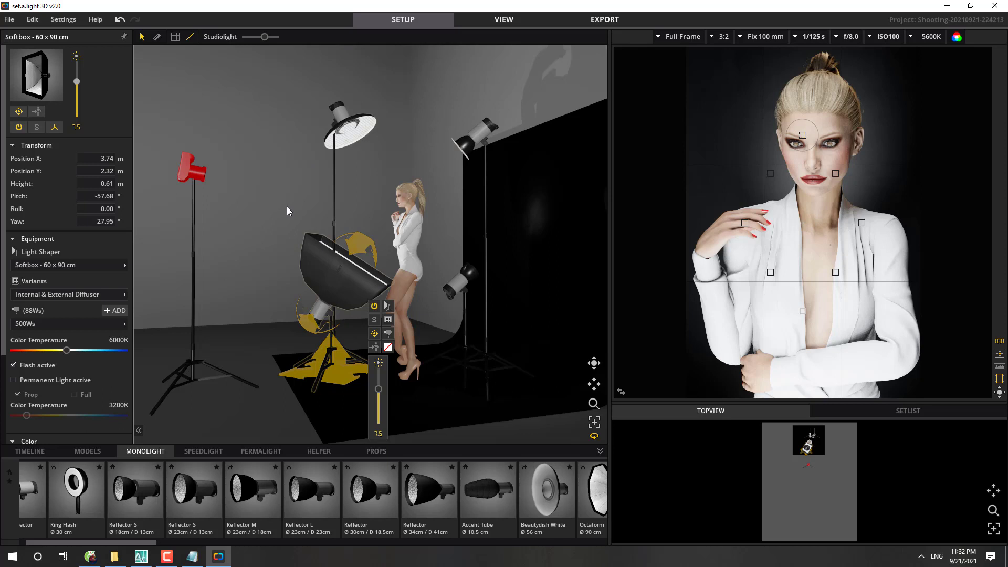
Step: Turn the fill softbox off and back on to compare the portrait with and without fill light
{"action": "left_click", "coordinate": [348, 124]}
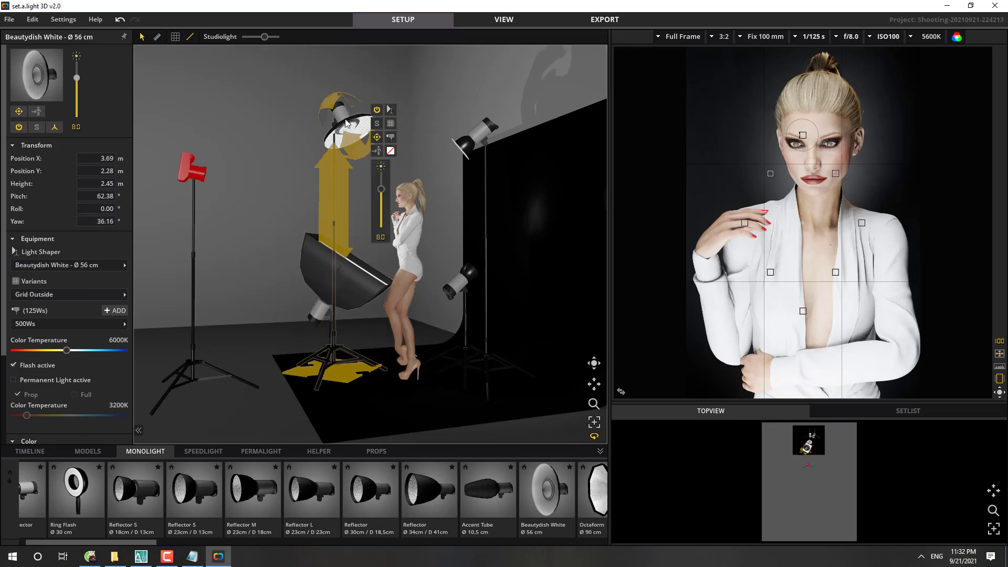
{"action": "left_click", "coordinate": [345, 281]}
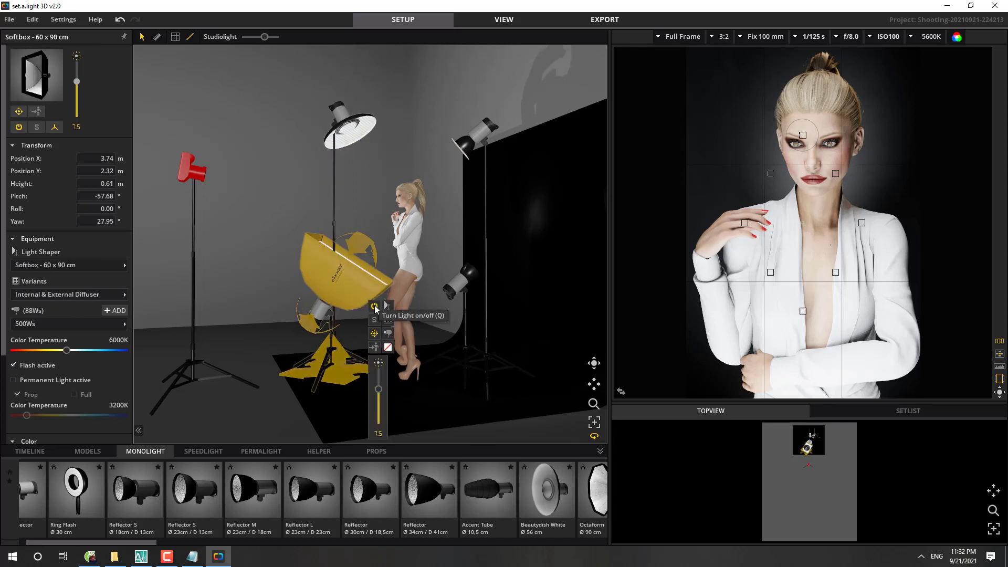
{"action": "left_click", "coordinate": [375, 306]}
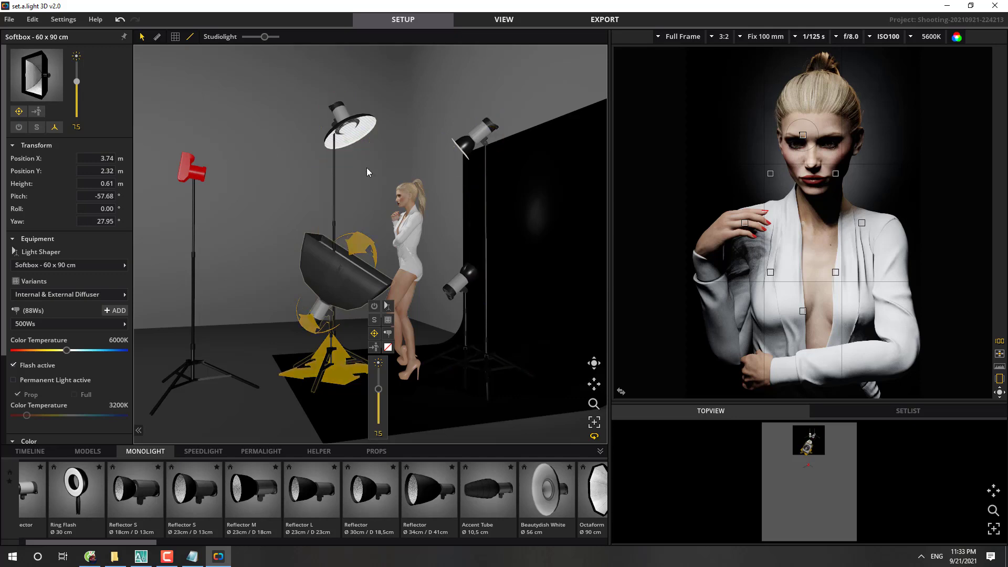
{"action": "left_click", "coordinate": [373, 184]}
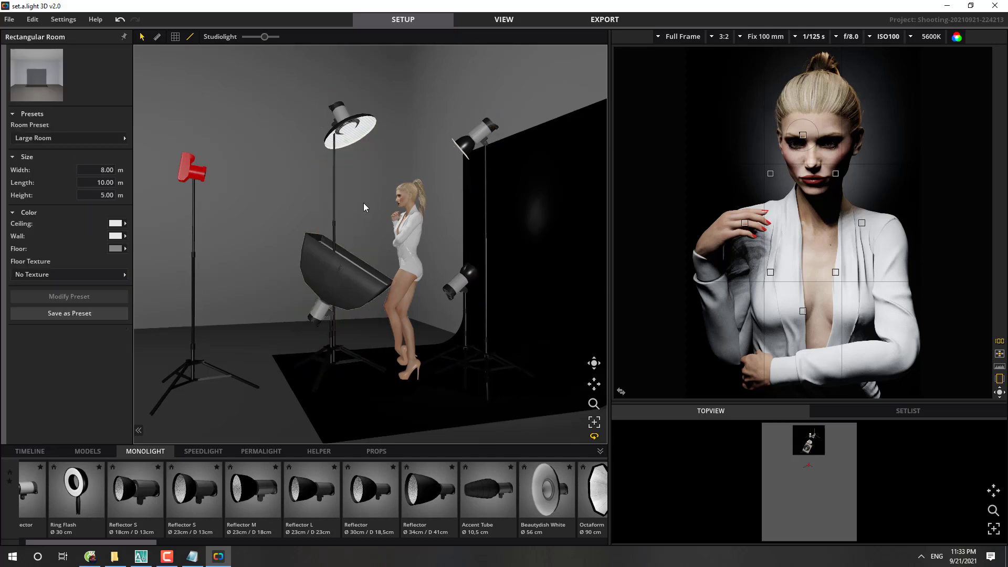
{"action": "left_click", "coordinate": [345, 291]}
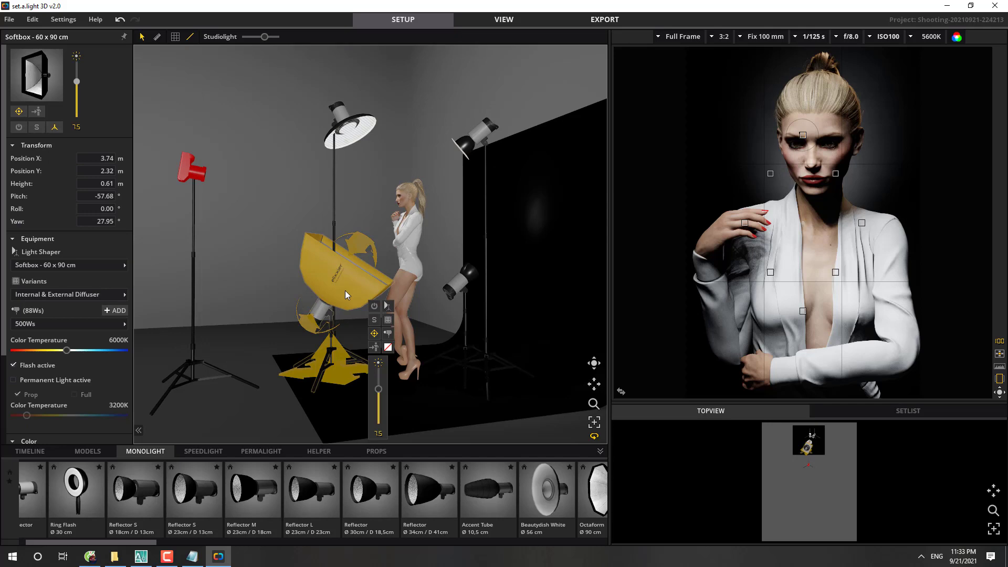
{"action": "left_click", "coordinate": [371, 309]}
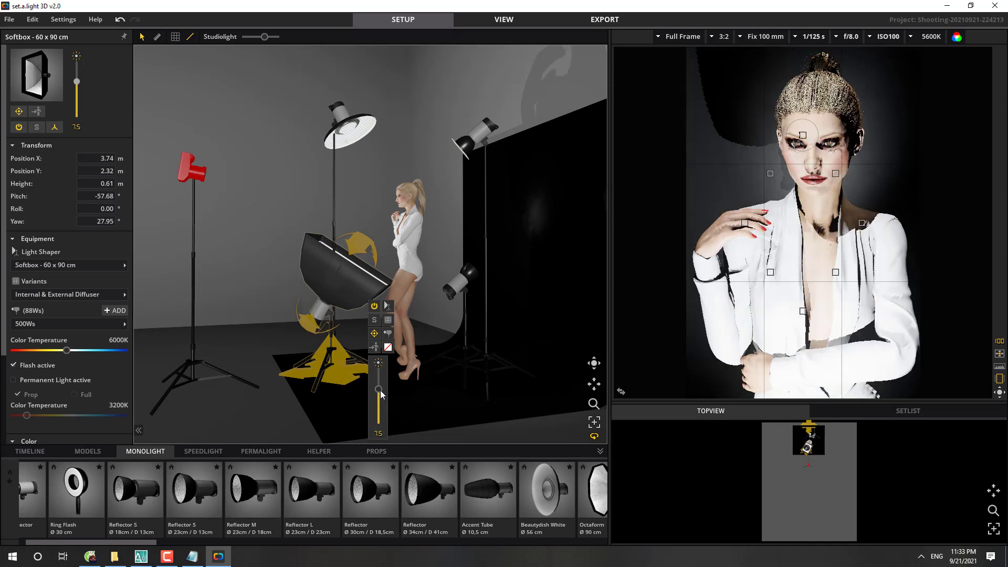
{"action": "scroll", "coordinate": [381, 394], "scroll_direction": "down", "scroll_amount": 1}
{"action": "left_click", "coordinate": [387, 166]}
{"action": "left_click", "coordinate": [357, 125]}
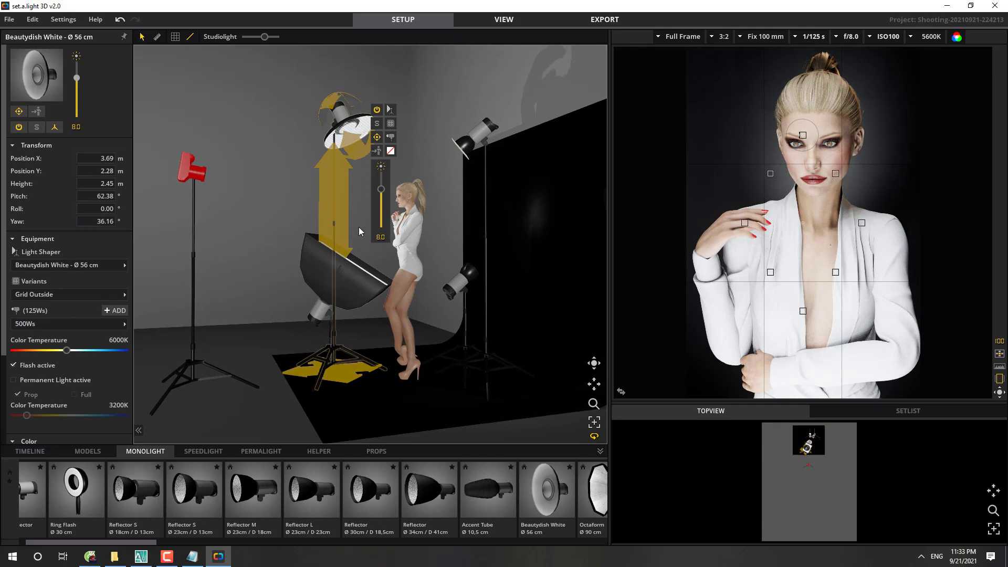
{"action": "mouse_move", "coordinate": [359, 237]}
{"action": "left_click", "coordinate": [421, 172]}
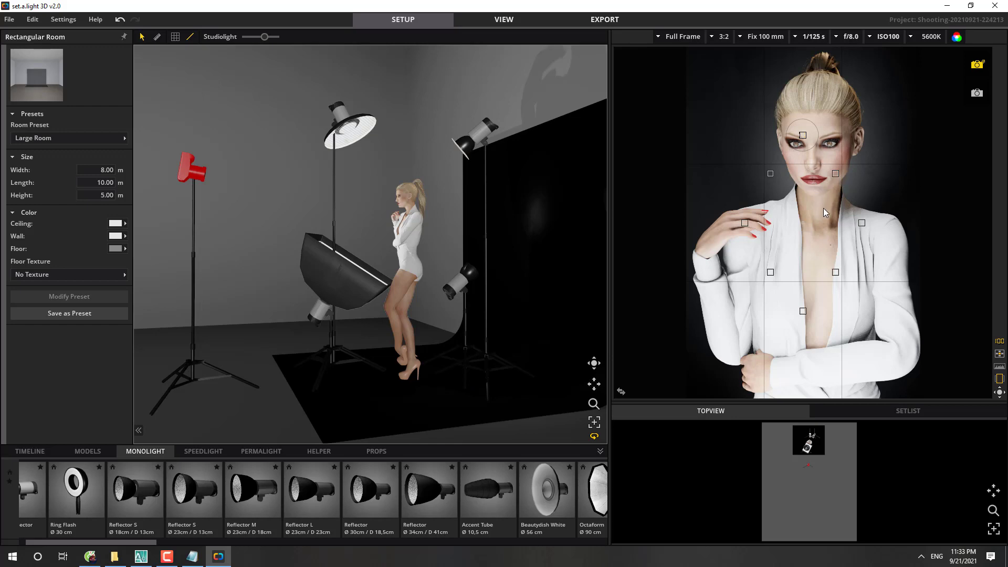
Step: Re-aim the low background light at the backdrop to about -37° pitch and 2° yaw
{"action": "left_click", "coordinate": [443, 274]}
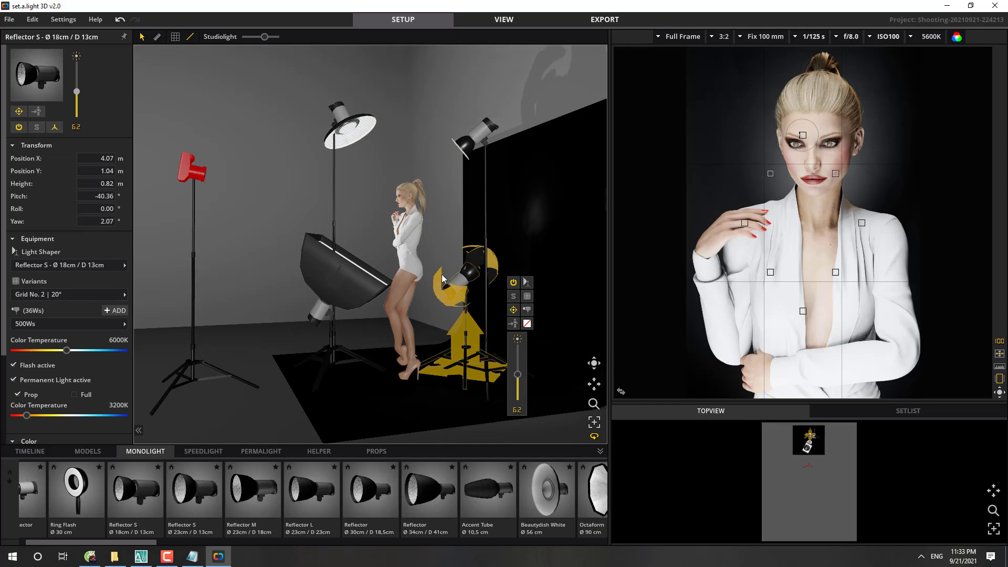
{"action": "left_click_drag", "start_coordinate": [439, 274], "coordinate": [440, 272]}
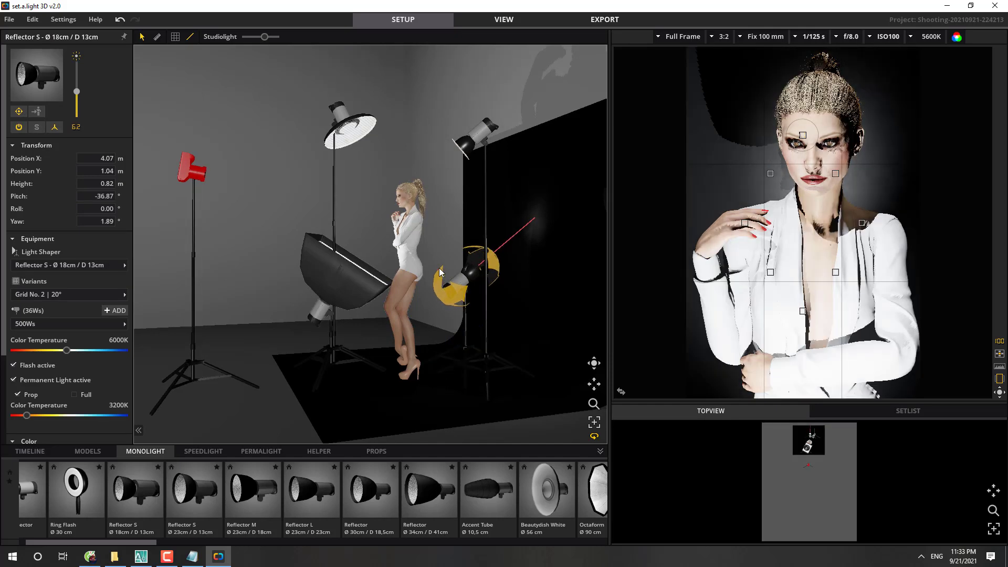
{"action": "left_click", "coordinate": [278, 190]}
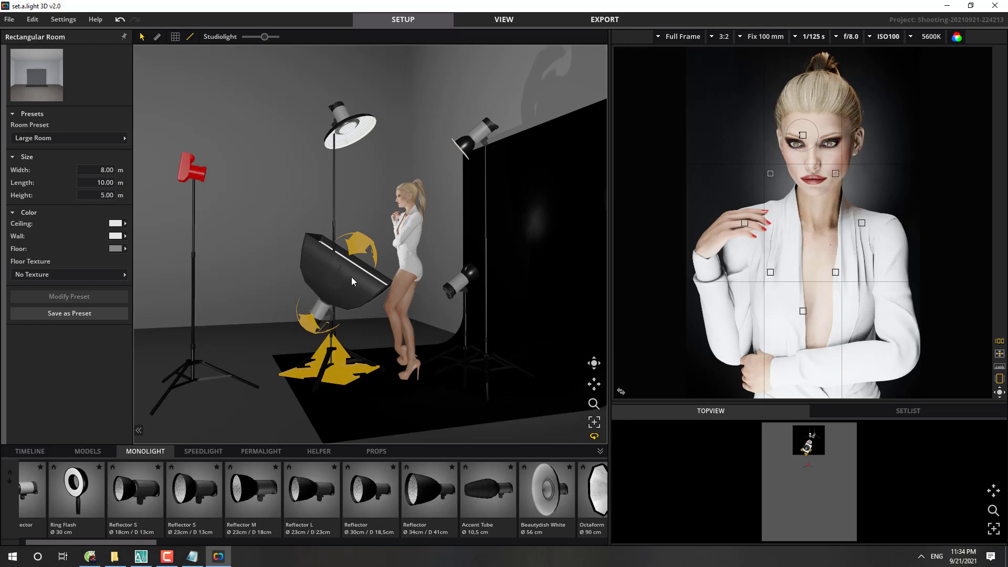
{"action": "left_click", "coordinate": [477, 134]}
{"action": "left_click", "coordinate": [452, 292]}
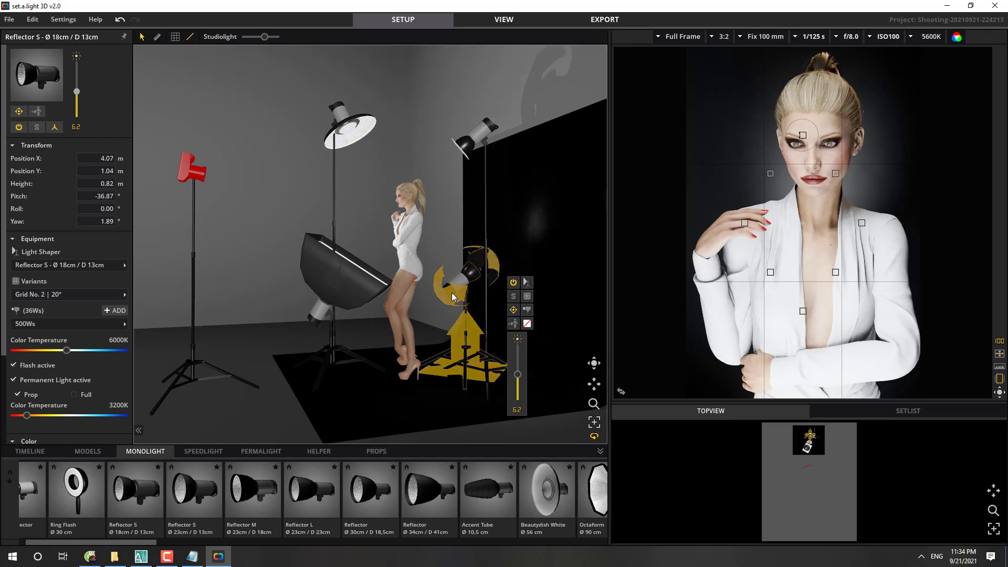
{"action": "left_click", "coordinate": [447, 210]}
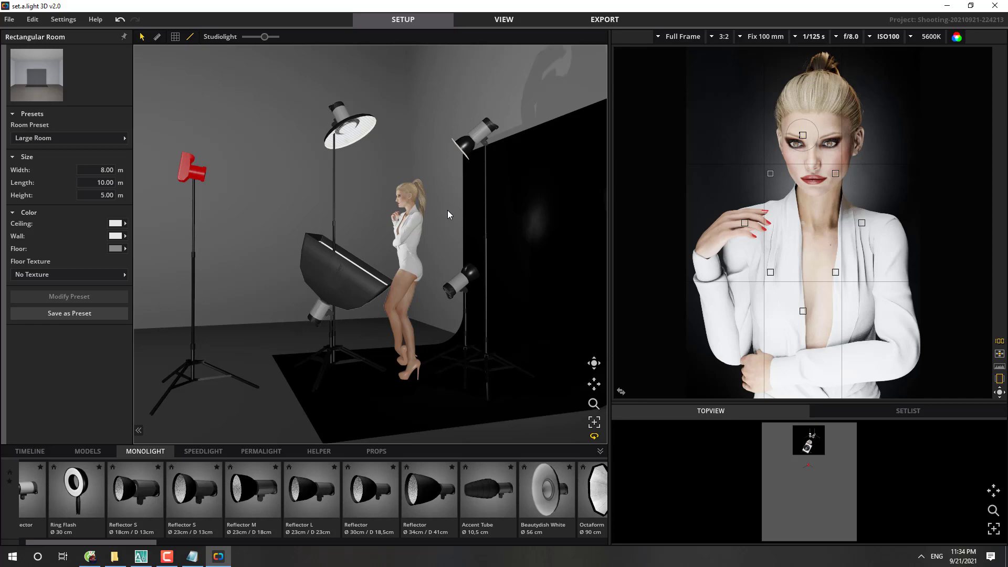
Step: Turn the hair light and the low background light off and back on to compare the portrait with and without them
{"action": "left_click", "coordinate": [479, 140]}
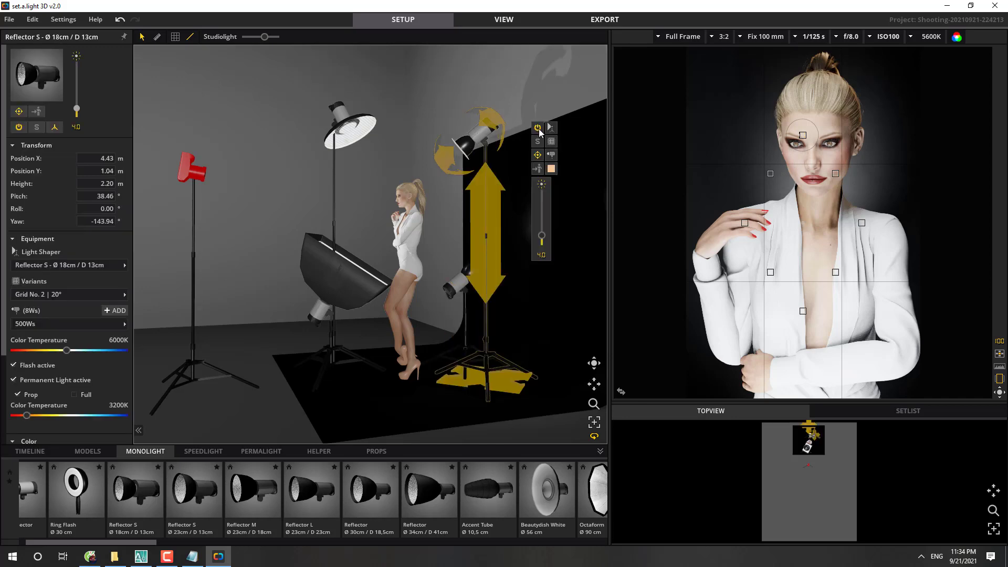
{"action": "left_click", "coordinate": [459, 281]}
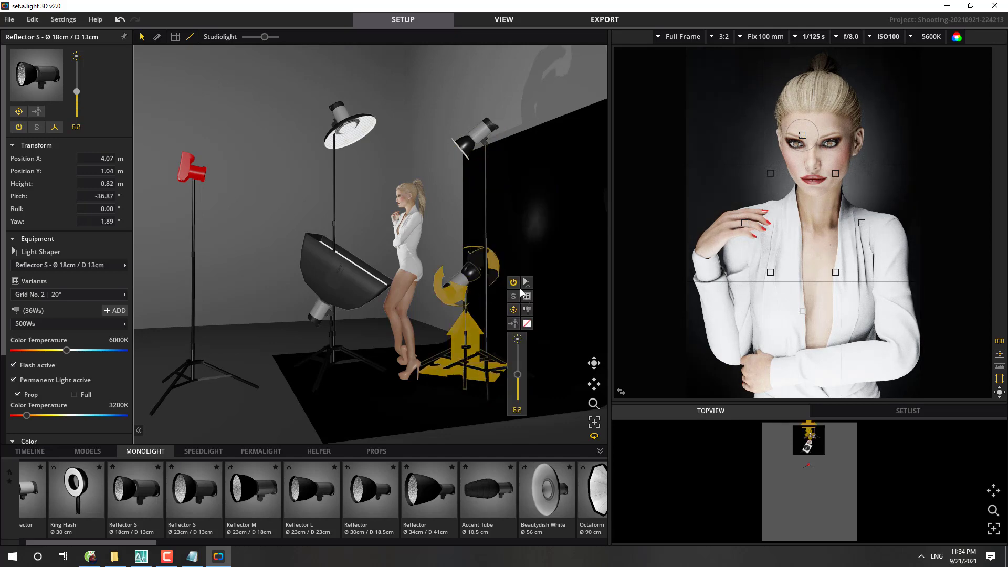
{"action": "left_click", "coordinate": [426, 152]}
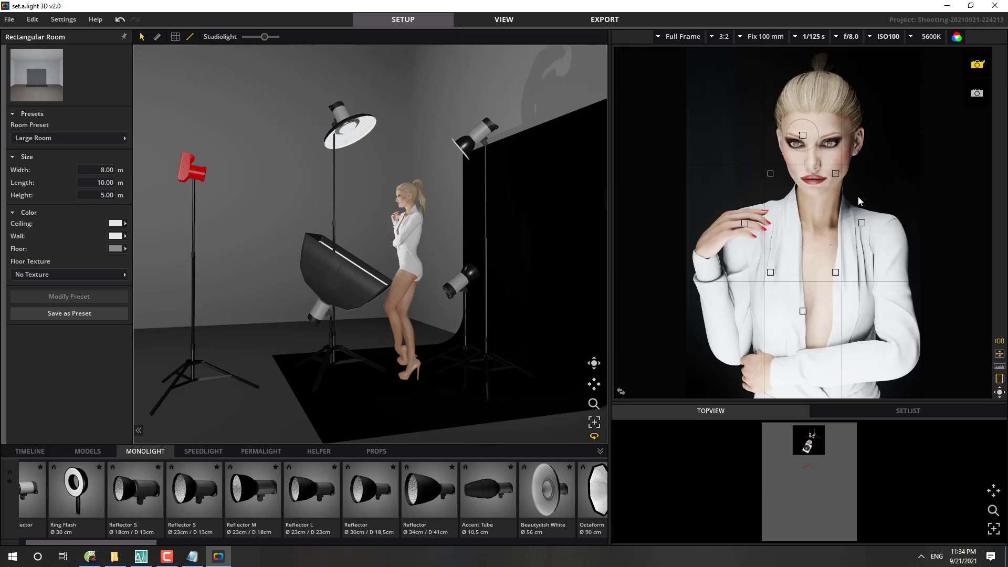
{"action": "left_click", "coordinate": [462, 281]}
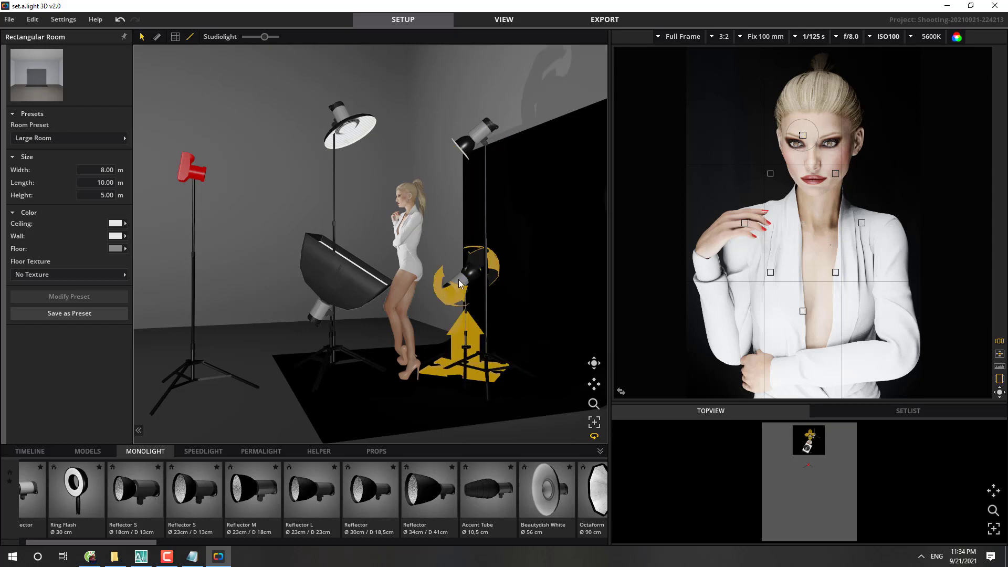
{"action": "left_click", "coordinate": [513, 284]}
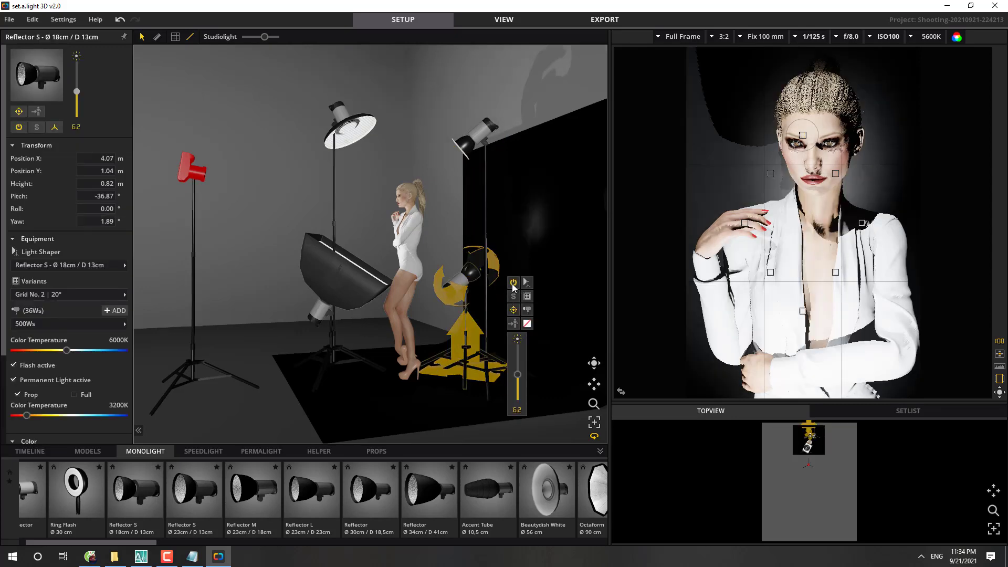
{"action": "left_click", "coordinate": [469, 129]}
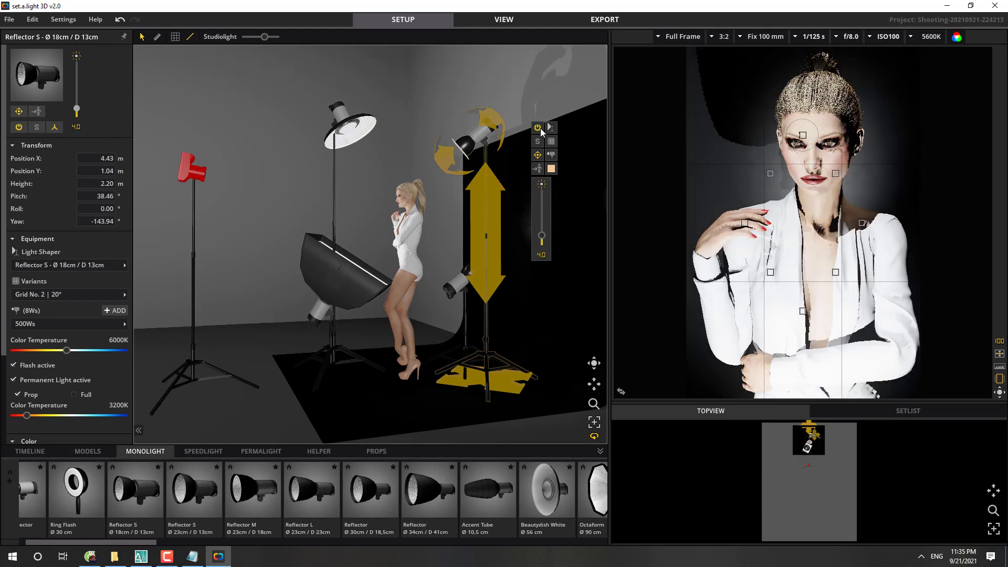
{"action": "left_click", "coordinate": [507, 84]}
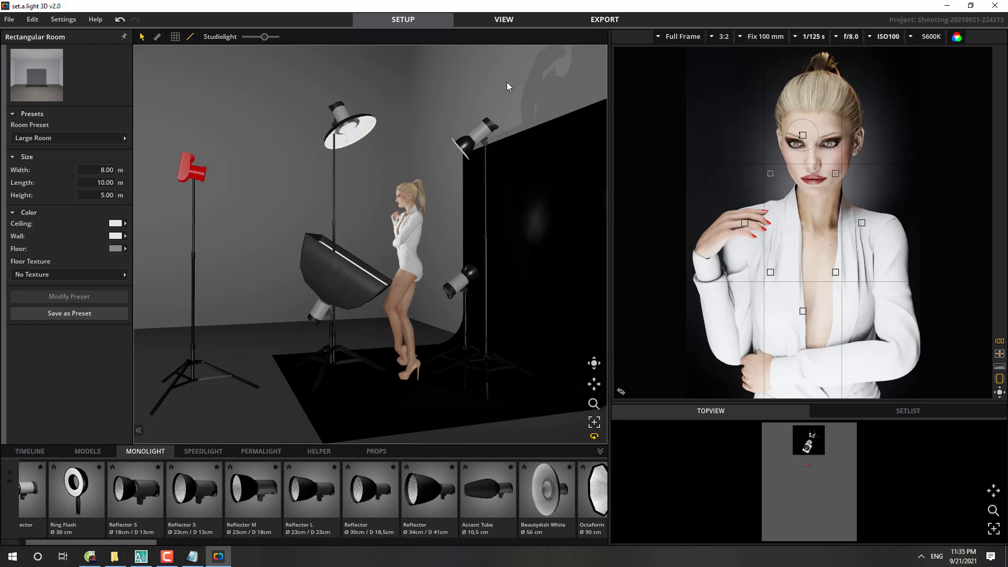
Step: Check the hair light's effect by switching it off and on, and raise it to a height of about 2.28 m
{"action": "left_click", "coordinate": [478, 135]}
{"action": "left_click", "coordinate": [538, 128]}
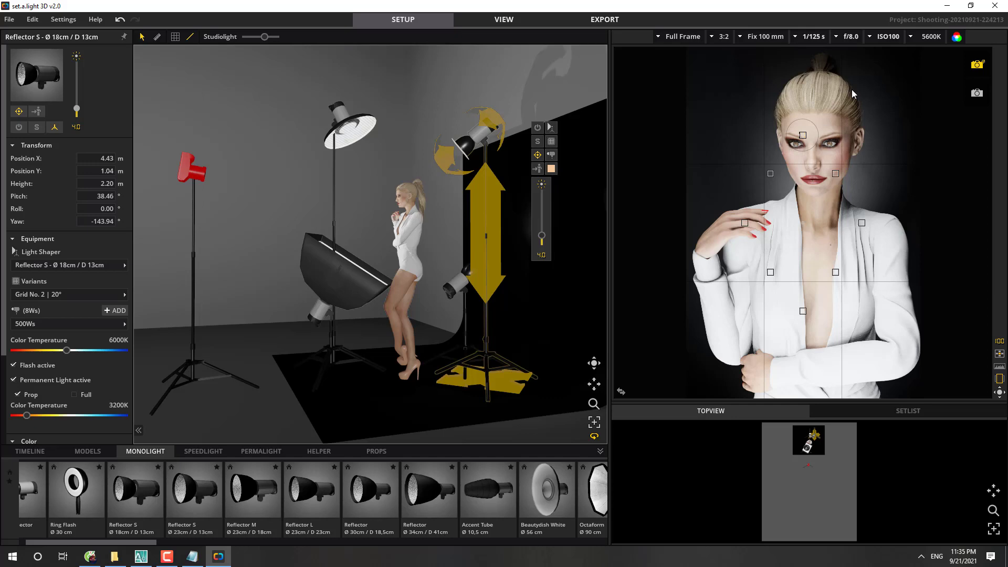
{"action": "left_click", "coordinate": [538, 128]}
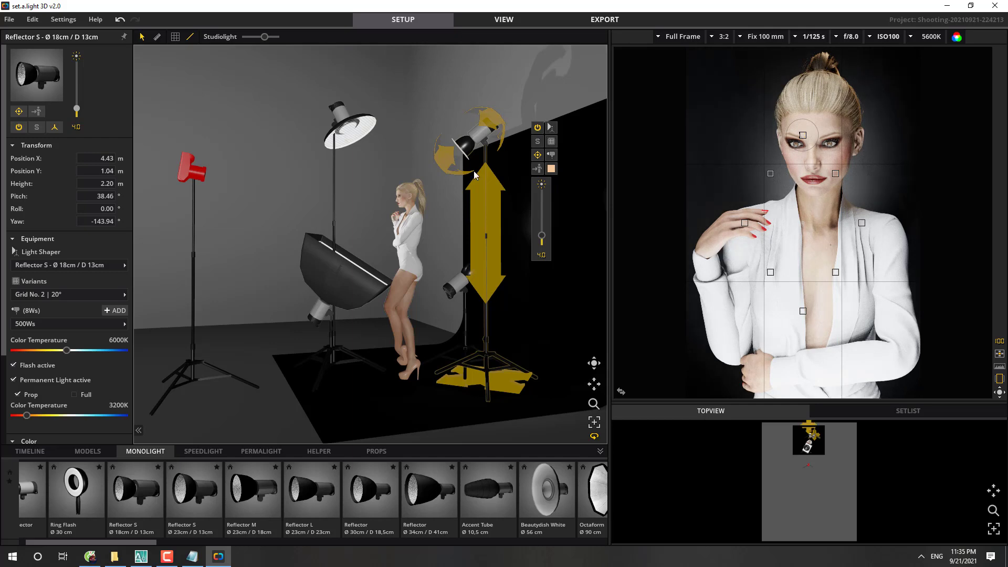
{"action": "left_click_drag", "start_coordinate": [478, 180], "coordinate": [478, 171]}
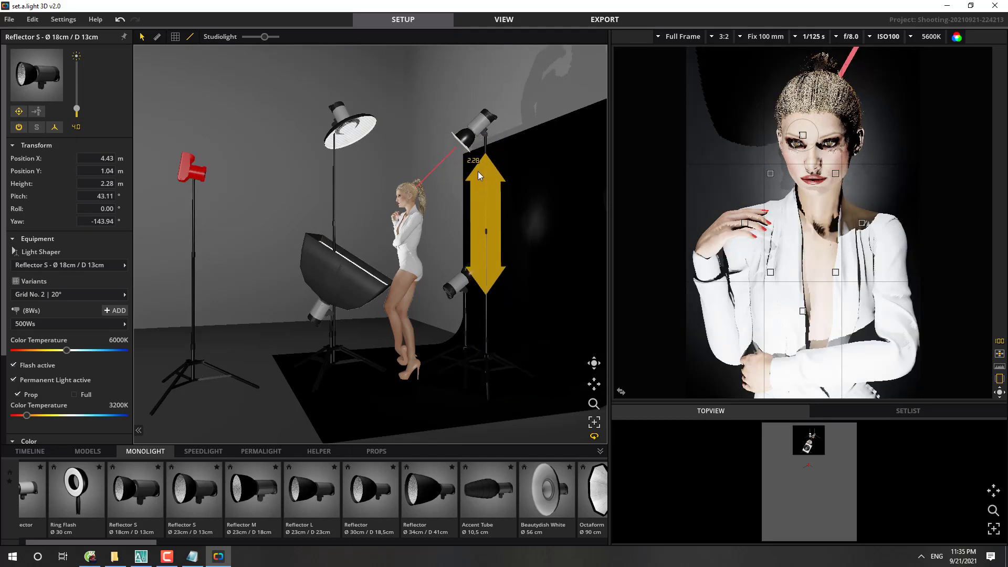
{"action": "left_click", "coordinate": [422, 75]}
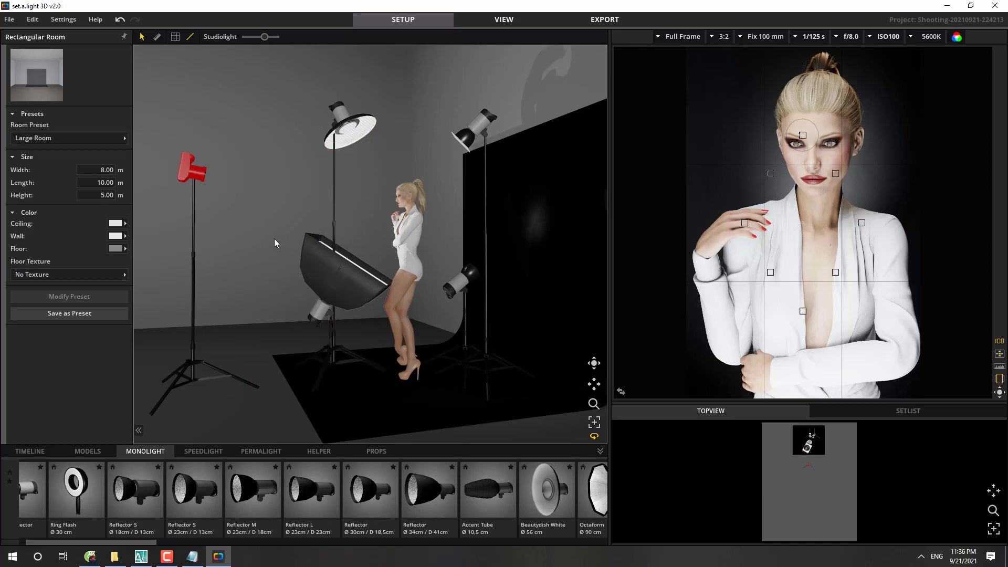
Step: Nudge the camera slightly to reframe the model, at about 9° pitch and 2° yaw
{"action": "left_click_drag", "start_coordinate": [274, 239], "coordinate": [405, 250]}
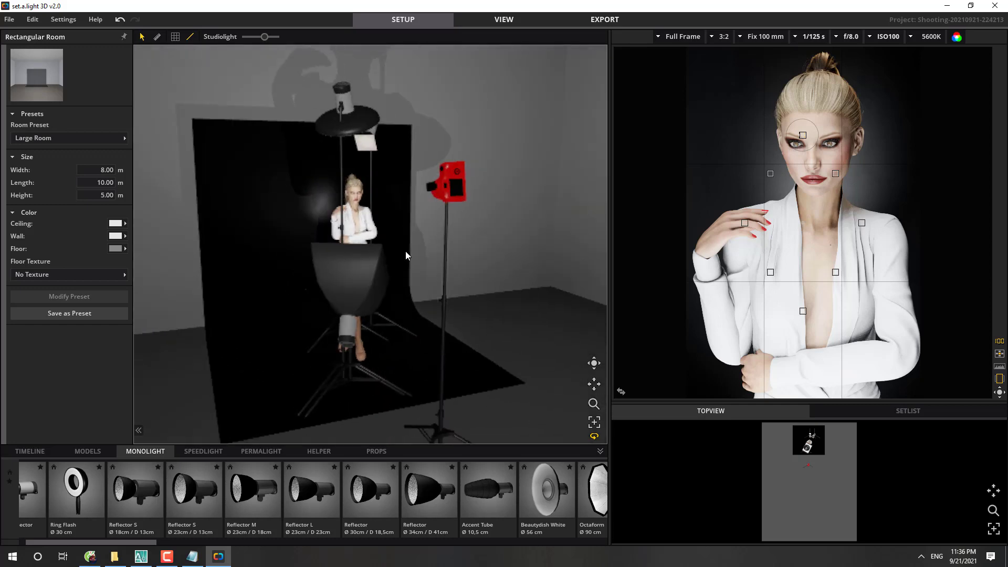
{"action": "left_click", "coordinate": [441, 187]}
{"action": "left_click_drag", "start_coordinate": [441, 186], "coordinate": [438, 185]}
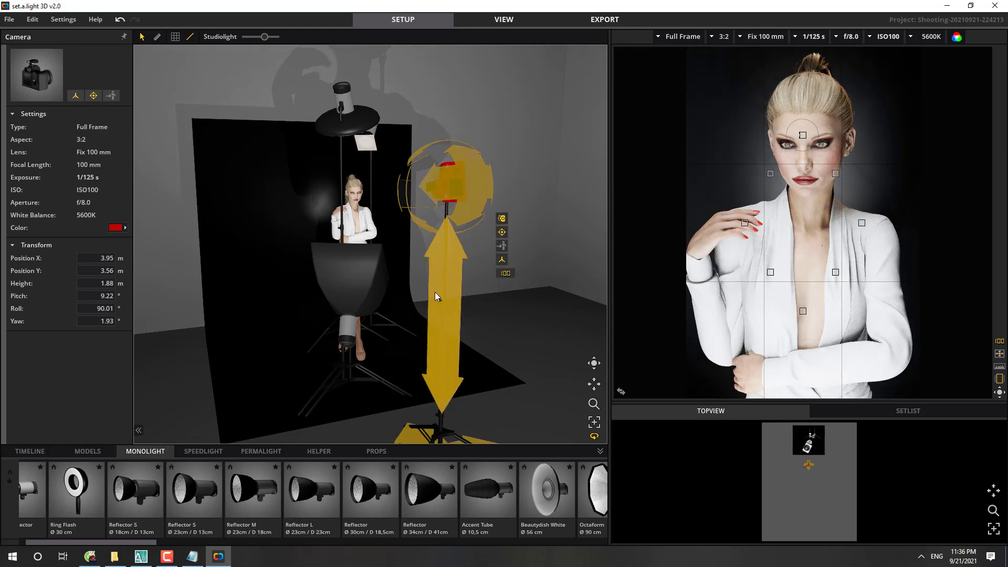
Step: Examine the camera's placement relative to the beauty dish, softbox and model from the front and the side
{"action": "scroll", "coordinate": [468, 373], "scroll_direction": "down", "scroll_amount": 2}
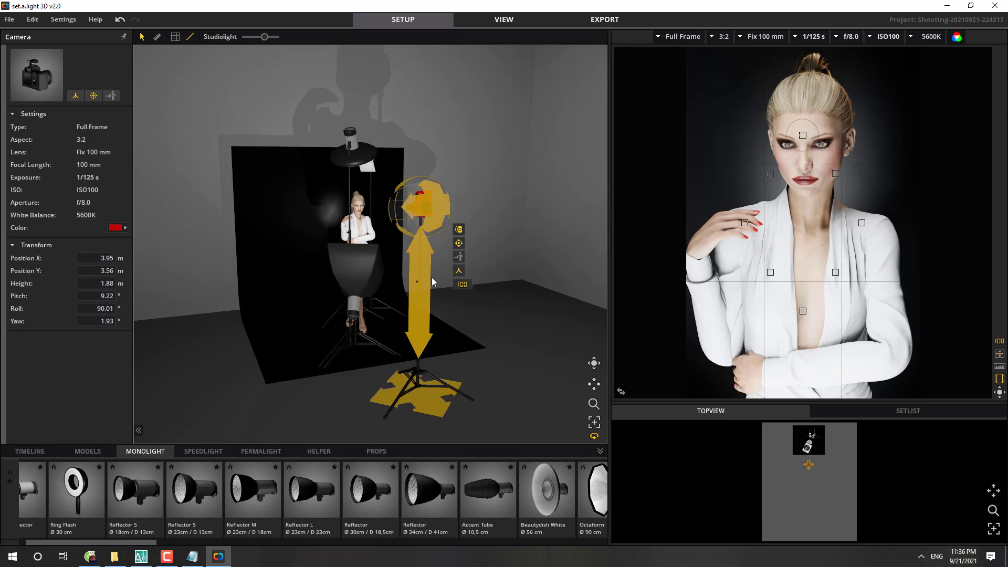
{"action": "right_click_drag", "start_coordinate": [492, 288], "coordinate": [483, 316]}
{"action": "left_click", "coordinate": [539, 237]}
{"action": "left_click", "coordinate": [331, 206]}
{"action": "scroll", "coordinate": [335, 217], "scroll_direction": "up", "scroll_amount": 2}
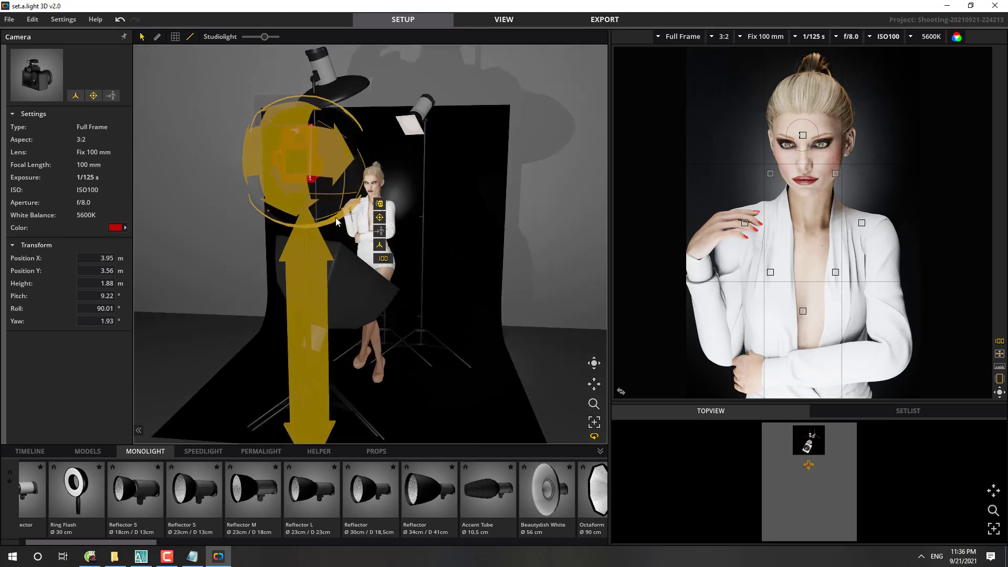
{"action": "right_click_drag", "start_coordinate": [521, 283], "coordinate": [484, 281]}
{"action": "mouse_move", "coordinate": [760, 147]}
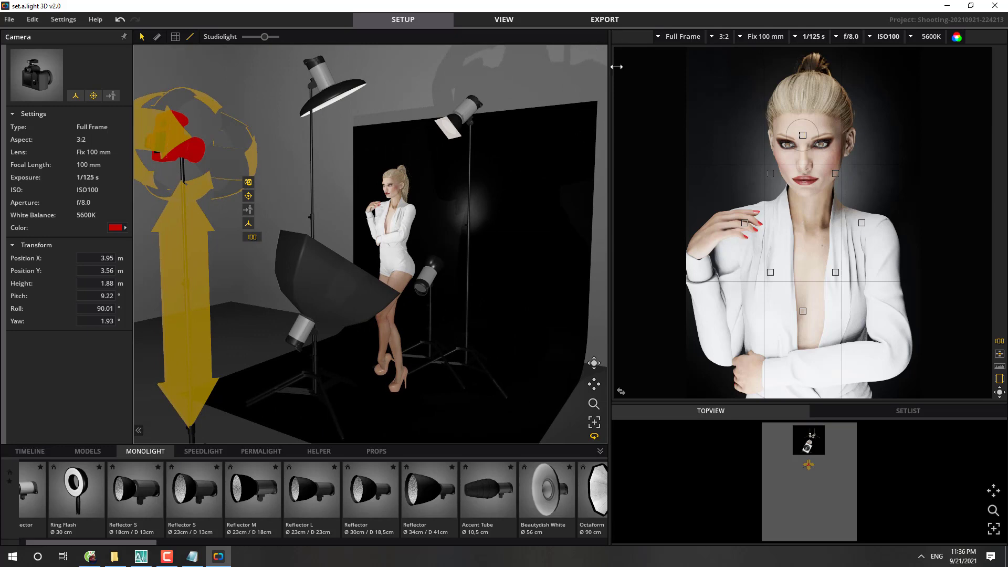
{"action": "left_click", "coordinate": [330, 183]}
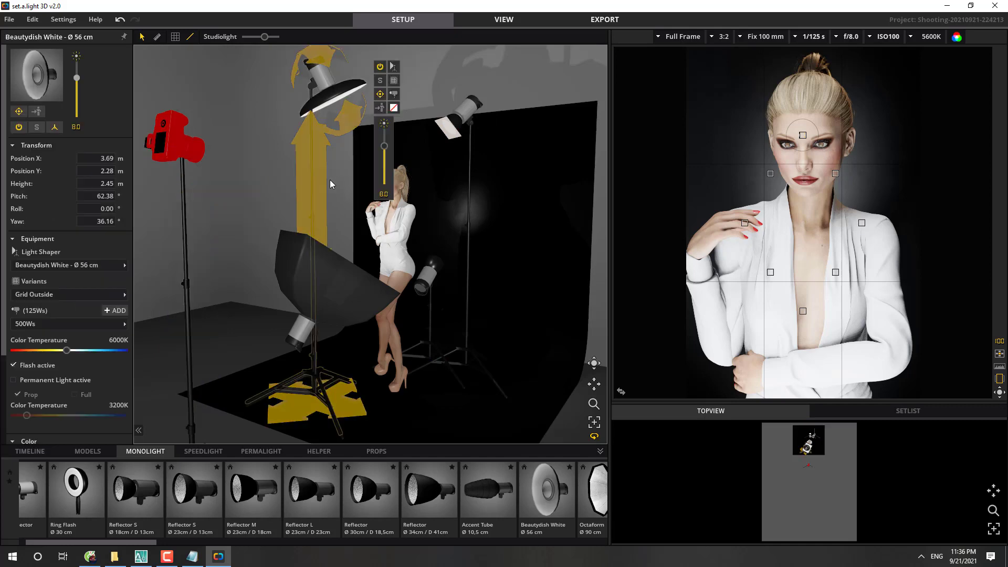
{"action": "left_click", "coordinate": [175, 136]}
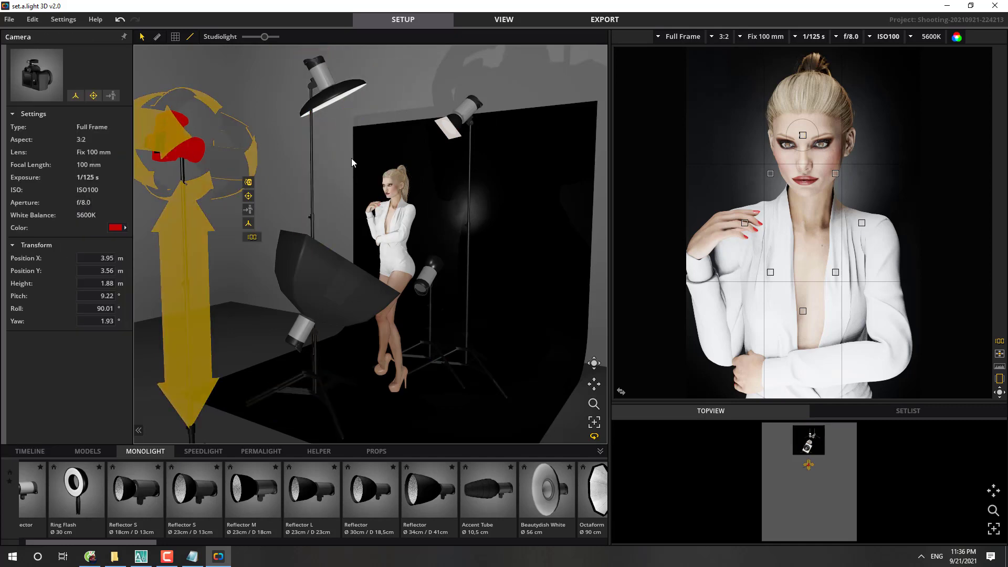
Step: Review the lens options available for the camera, keeping the current fixed lens
{"action": "left_click", "coordinate": [754, 36]}
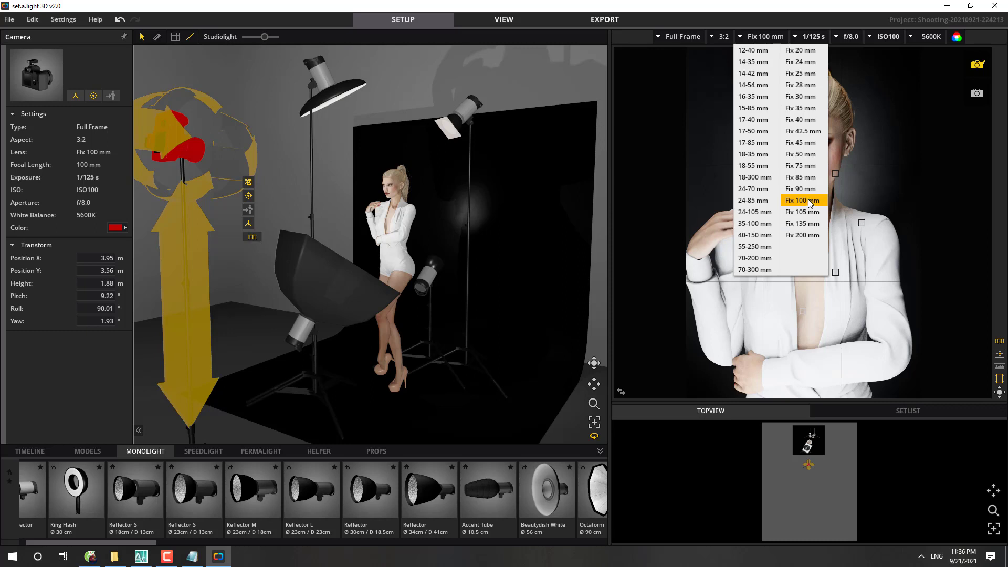
{"action": "left_click", "coordinate": [671, 195]}
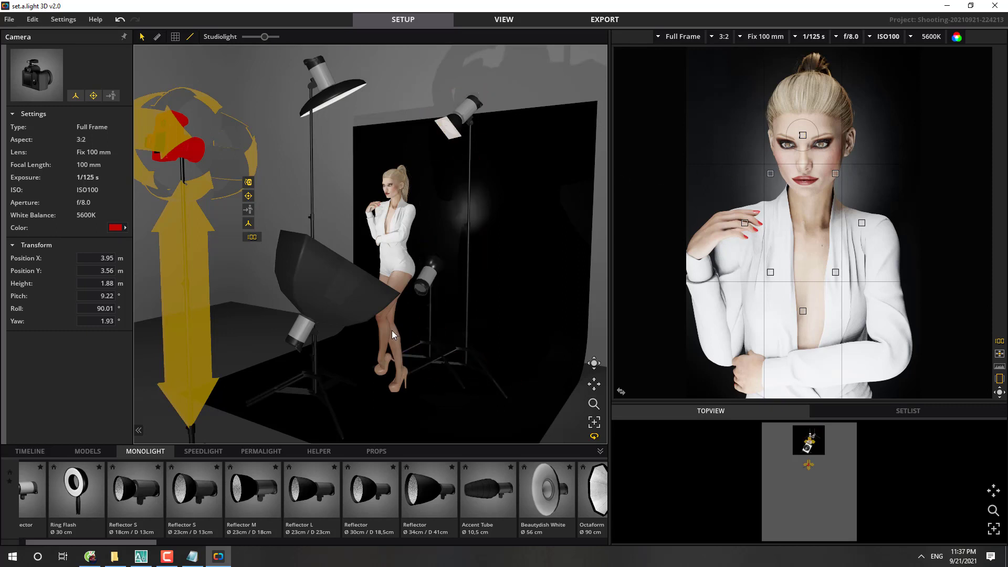
{"action": "mouse_move", "coordinate": [703, 138]}
{"action": "left_click", "coordinate": [322, 72]}
{"action": "left_click", "coordinate": [259, 106]}
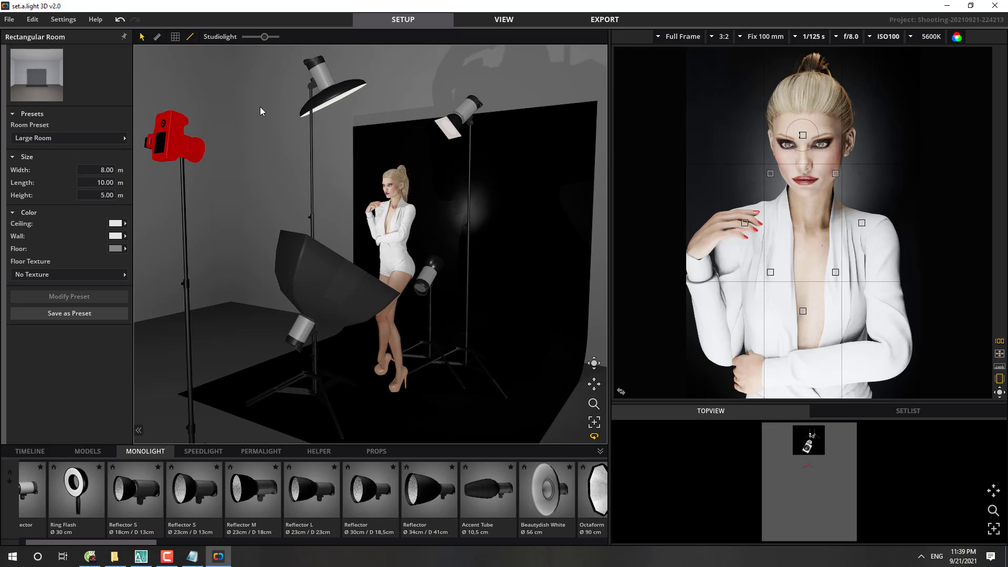
Step: Review the camera's shutter speed, ISO and aperture options without changing them
{"action": "left_click", "coordinate": [820, 40]}
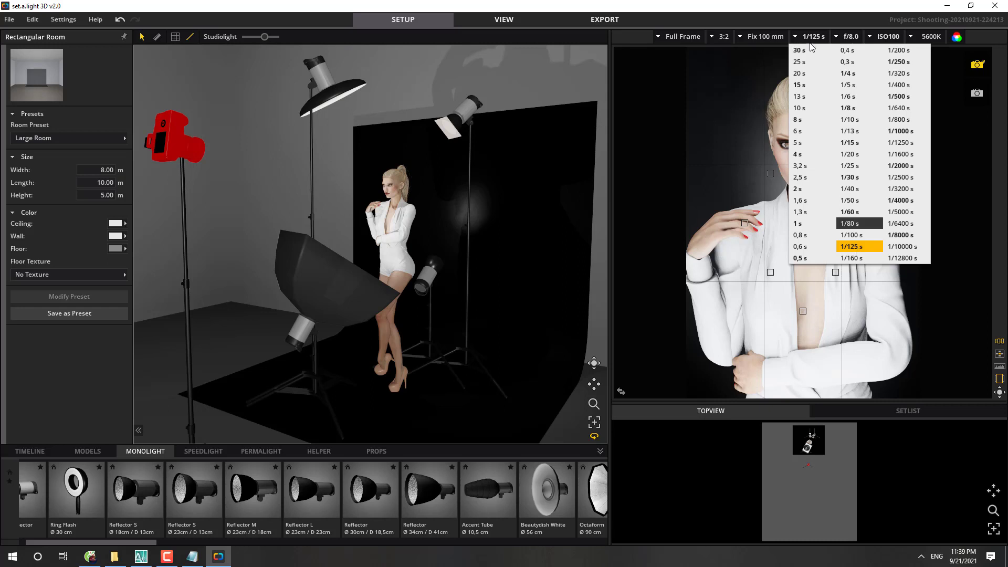
{"action": "left_click", "coordinate": [770, 107]}
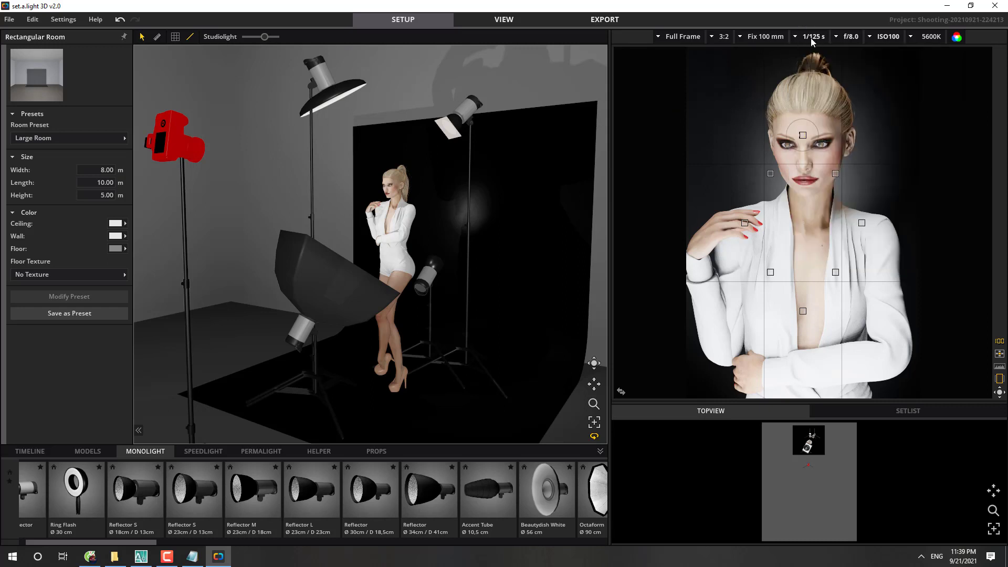
{"action": "left_click", "coordinate": [889, 37]}
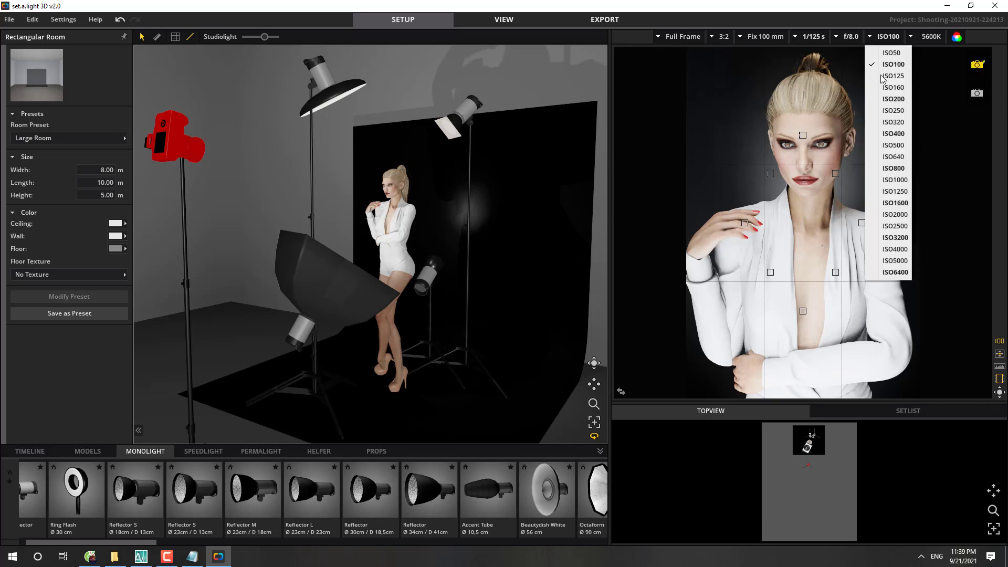
{"action": "left_click", "coordinate": [666, 89]}
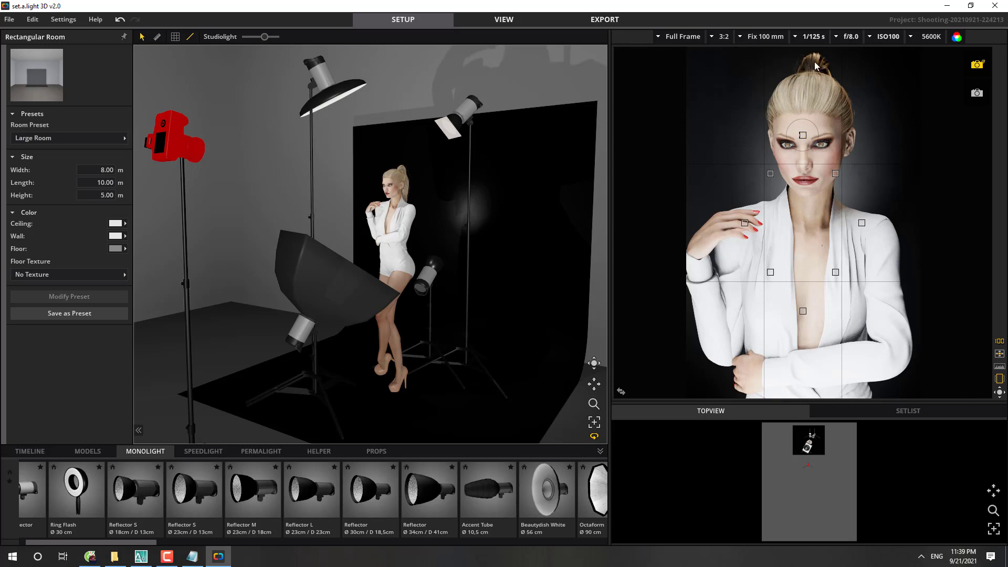
{"action": "left_click", "coordinate": [836, 37]}
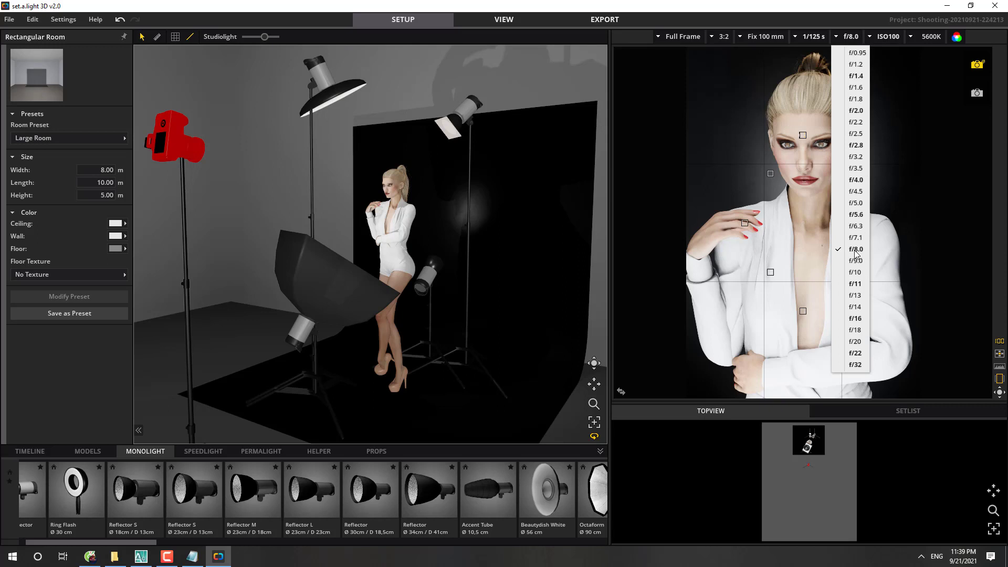
{"action": "left_click", "coordinate": [659, 177]}
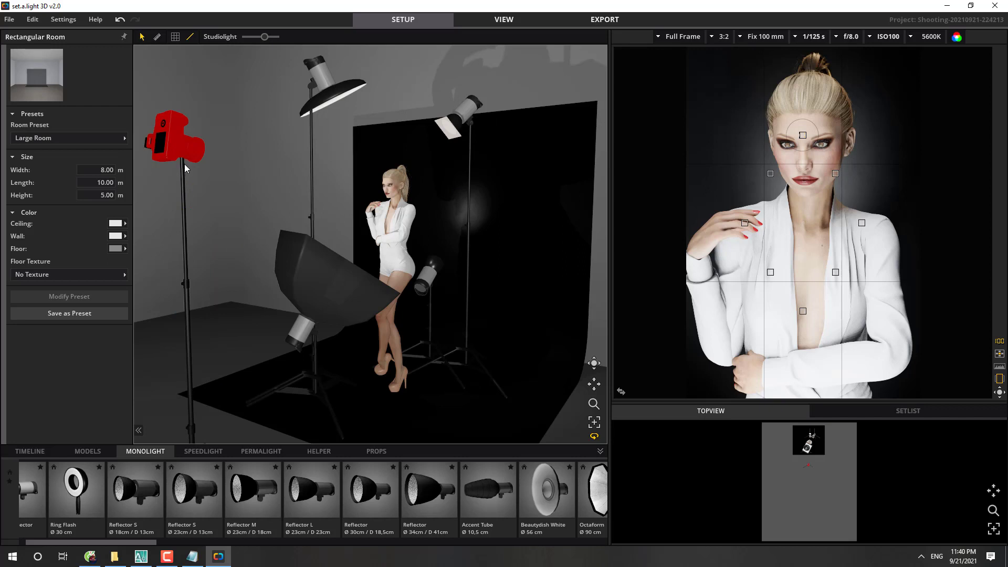
Step: Set the camera's white balance to 5500K
{"action": "left_click", "coordinate": [190, 183]}
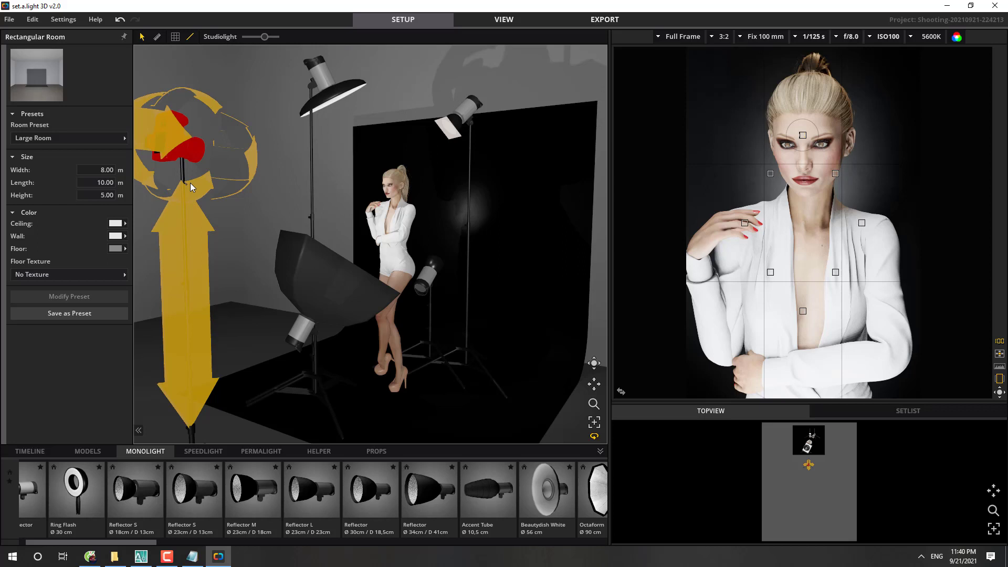
{"action": "left_click", "coordinate": [262, 232]}
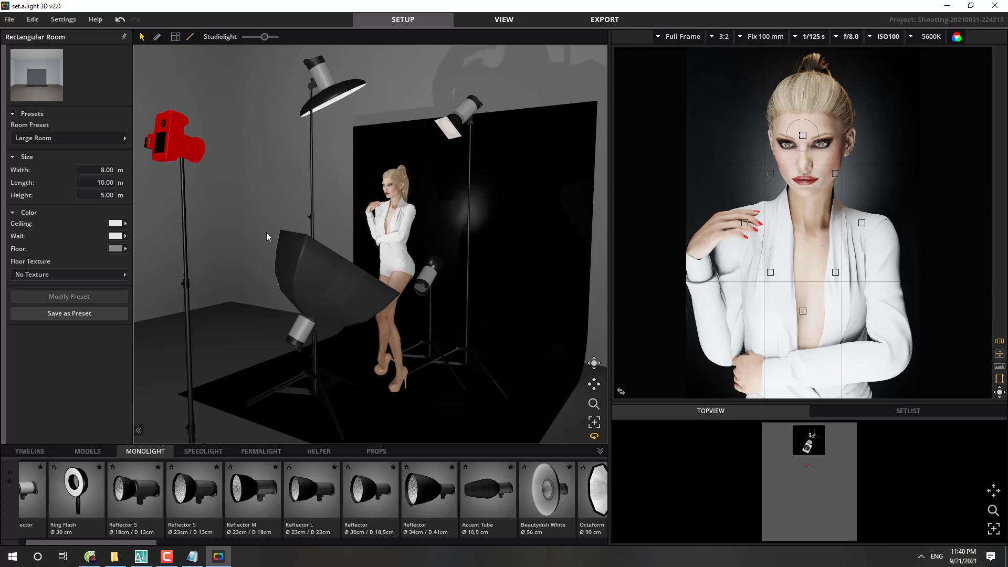
{"action": "left_click", "coordinate": [159, 143]}
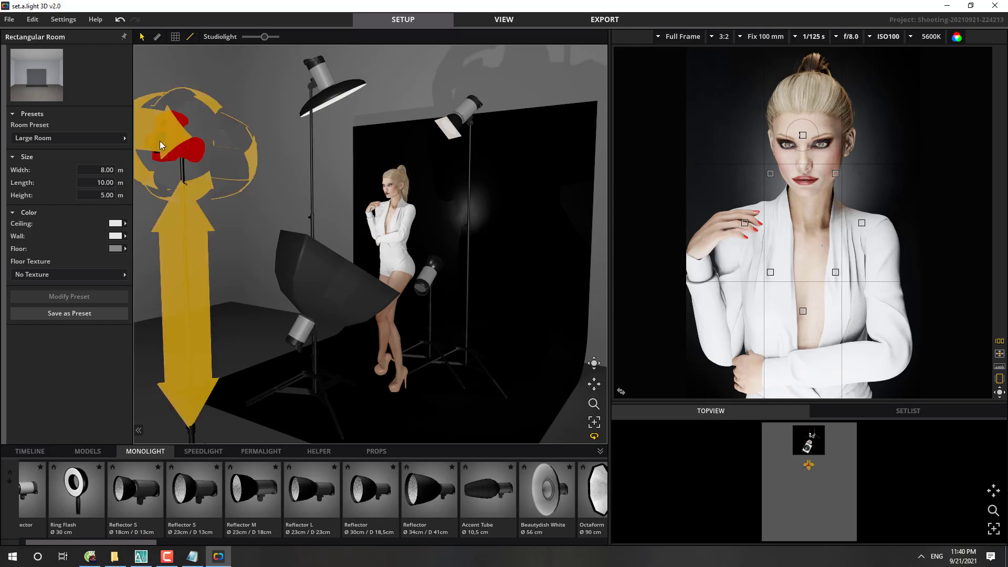
{"action": "left_click", "coordinate": [187, 156]}
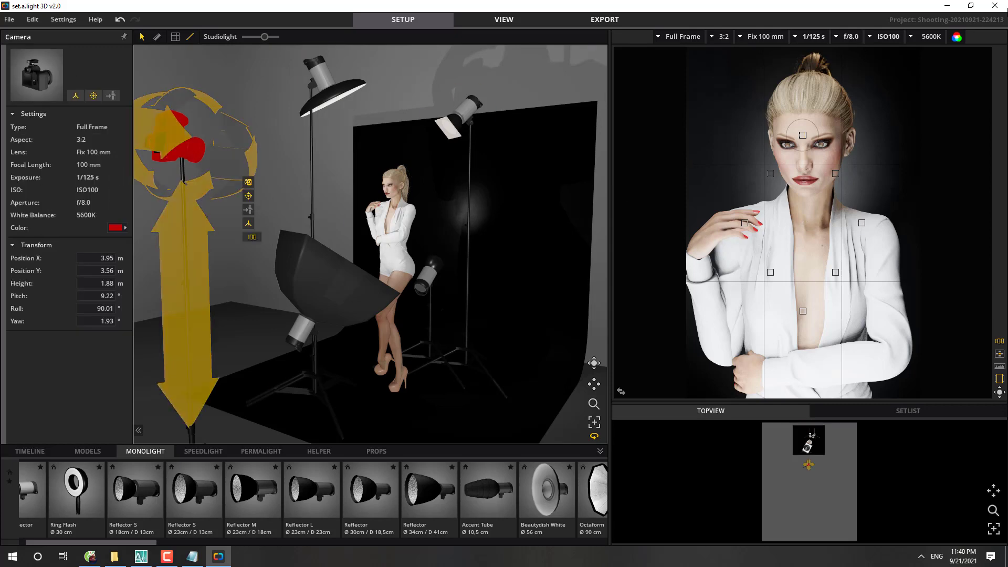
{"action": "left_click", "coordinate": [931, 37]}
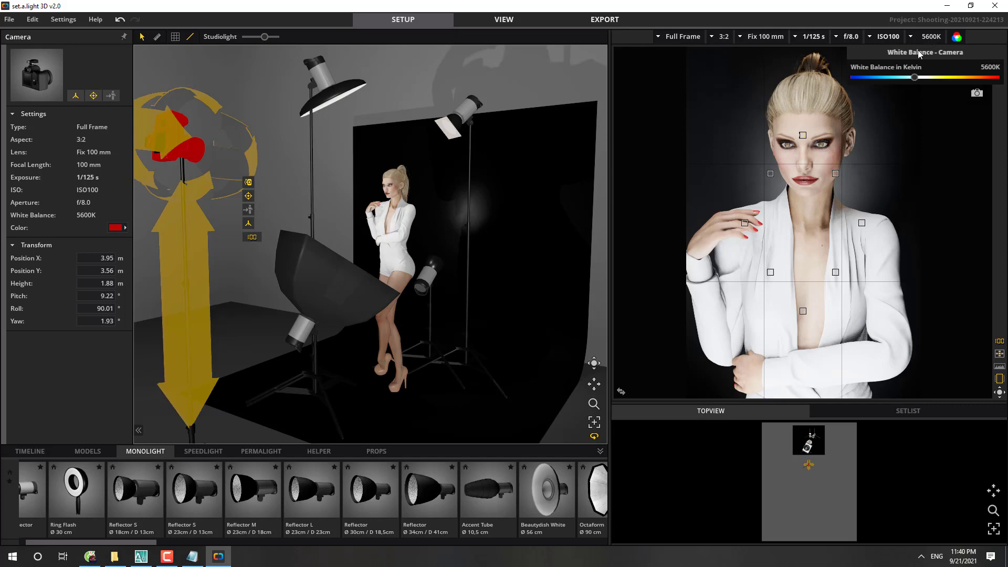
{"action": "left_click_drag", "start_coordinate": [911, 77], "coordinate": [909, 77]}
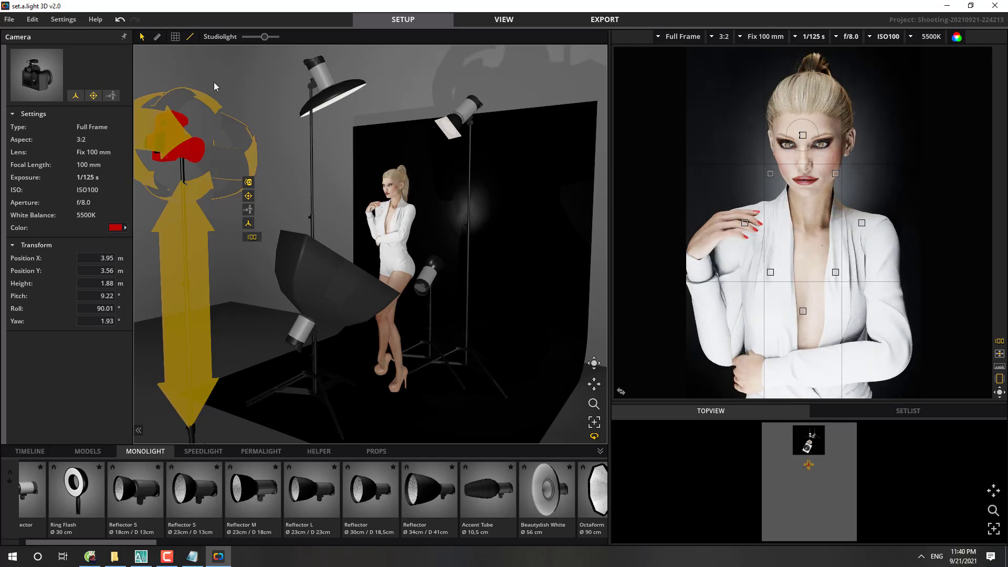
{"action": "left_click", "coordinate": [229, 74]}
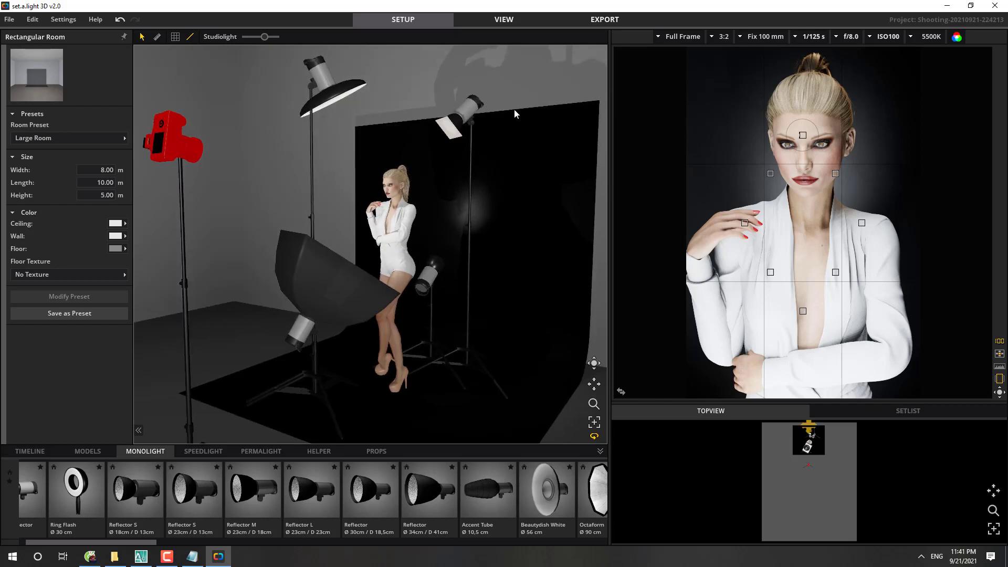
Step: Apply the light setup changes to the existing snapshot and render the shot at full quality
{"action": "left_click", "coordinate": [510, 23]}
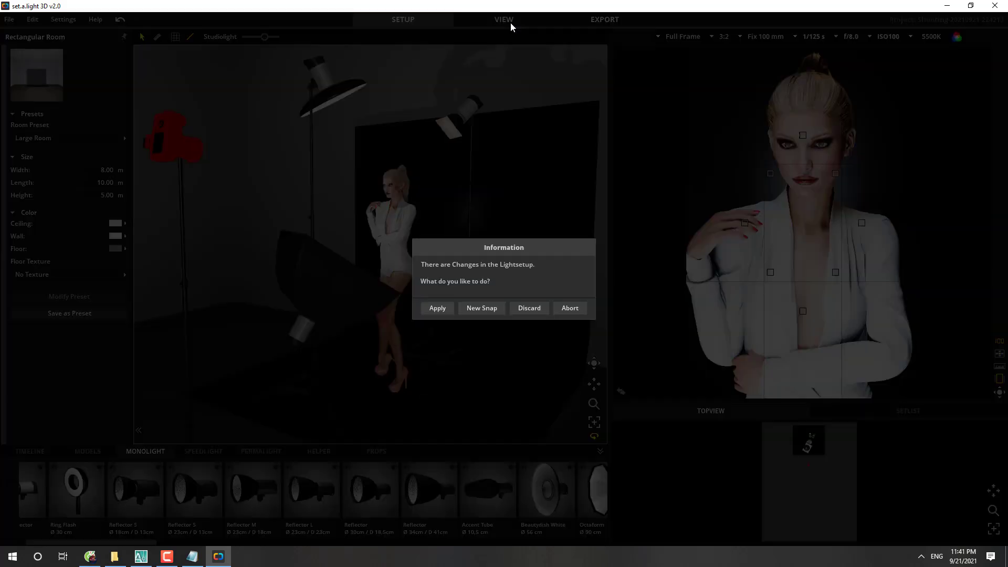
{"action": "left_click", "coordinate": [451, 304]}
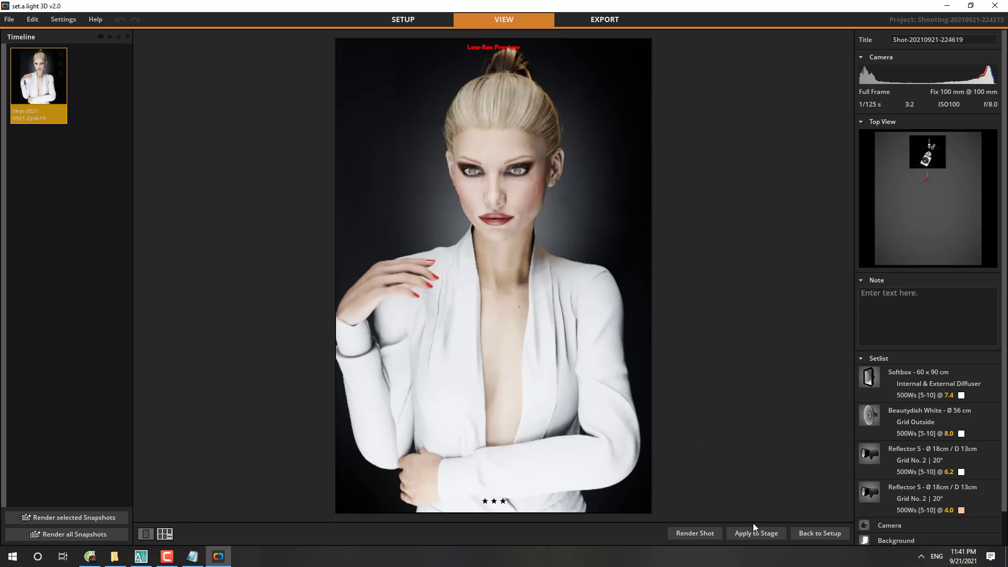
{"action": "left_click", "coordinate": [706, 533]}
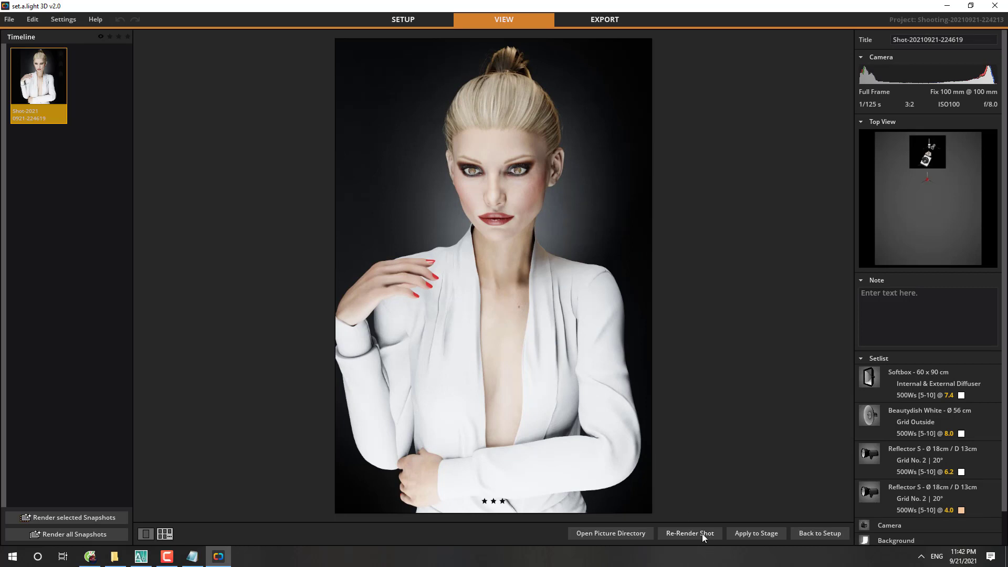
{"action": "left_click", "coordinate": [701, 533]}
Step: Open the export layout and switch to SpeedCAD to examine the example sheet combining a top-view lighting diagram, portrait and studio view
{"action": "left_click", "coordinate": [605, 19]}
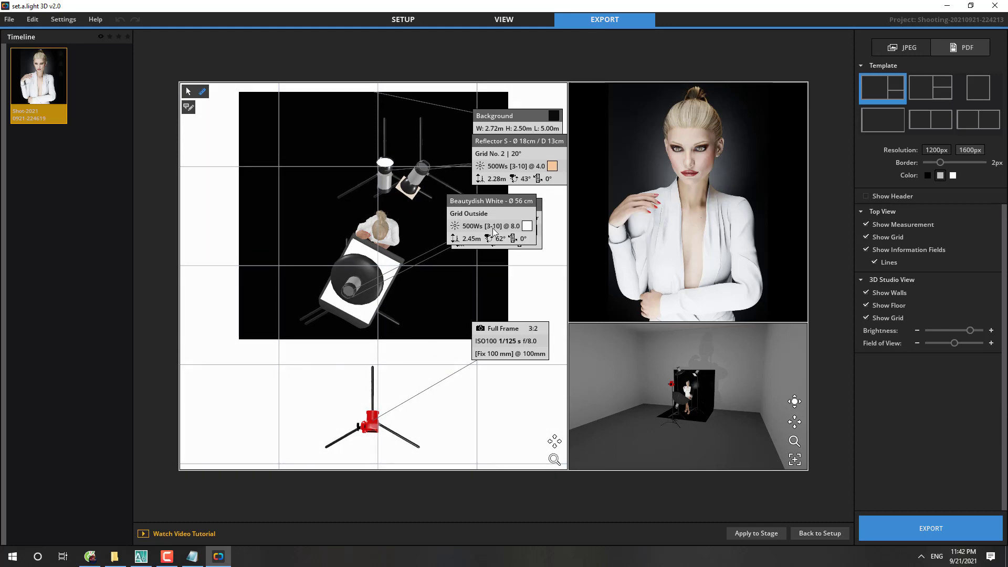
{"action": "key", "text": "alt+Tab"}
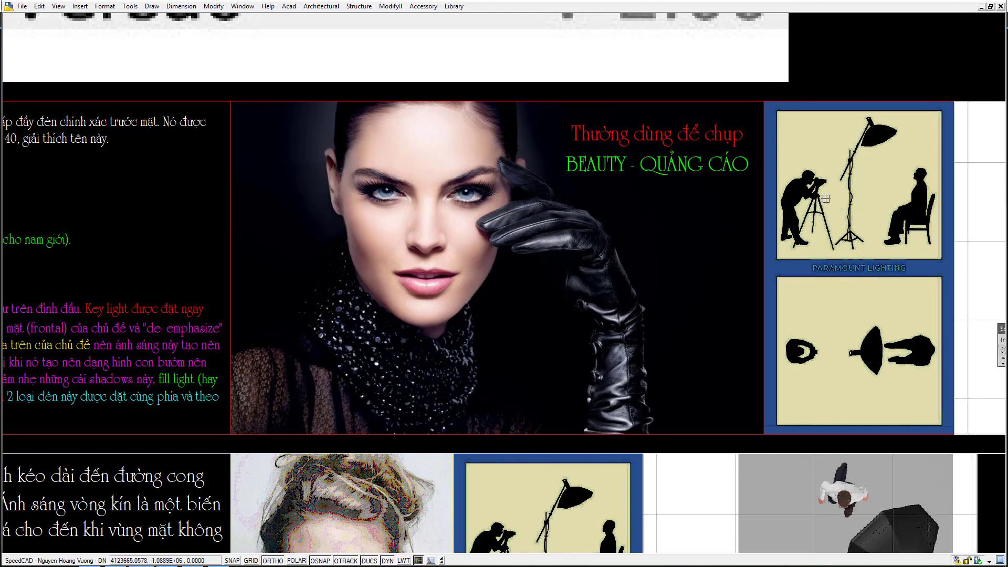
{"action": "middle_click_drag", "start_coordinate": [997, 238], "coordinate": [382, 242]}
{"action": "scroll", "coordinate": [503, 231], "scroll_direction": "up", "scroll_amount": 3}
{"action": "middle_click_drag", "start_coordinate": [625, 179], "coordinate": [503, 164]}
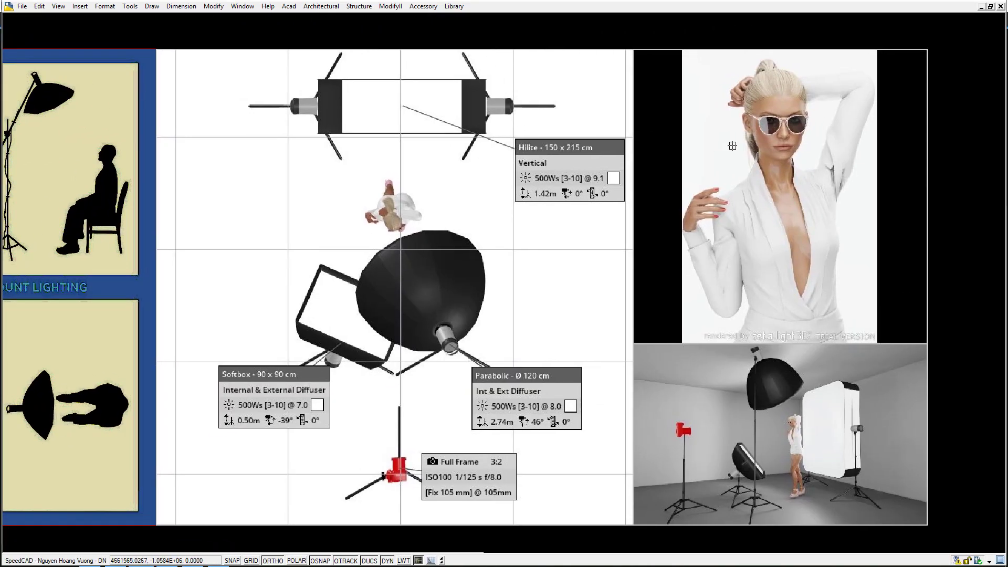
{"action": "mouse_move", "coordinate": [732, 143]}
{"action": "middle_mouse_down"}
{"action": "mouse_move", "coordinate": [753, 133]}
{"action": "mouse_move", "coordinate": [734, 126]}
{"action": "middle_mouse_up"}
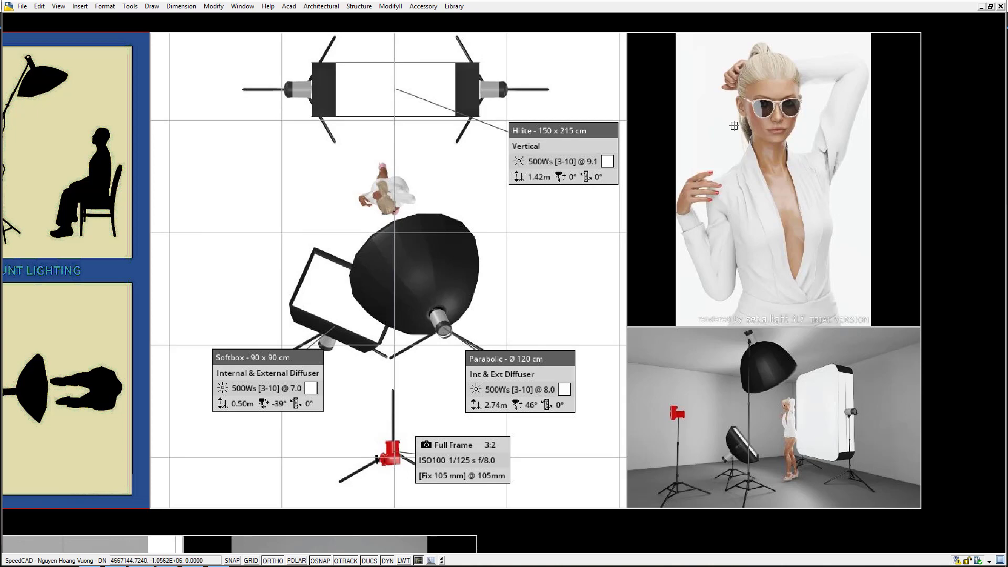
{"action": "scroll", "coordinate": [734, 126], "scroll_direction": "down", "scroll_amount": 1}
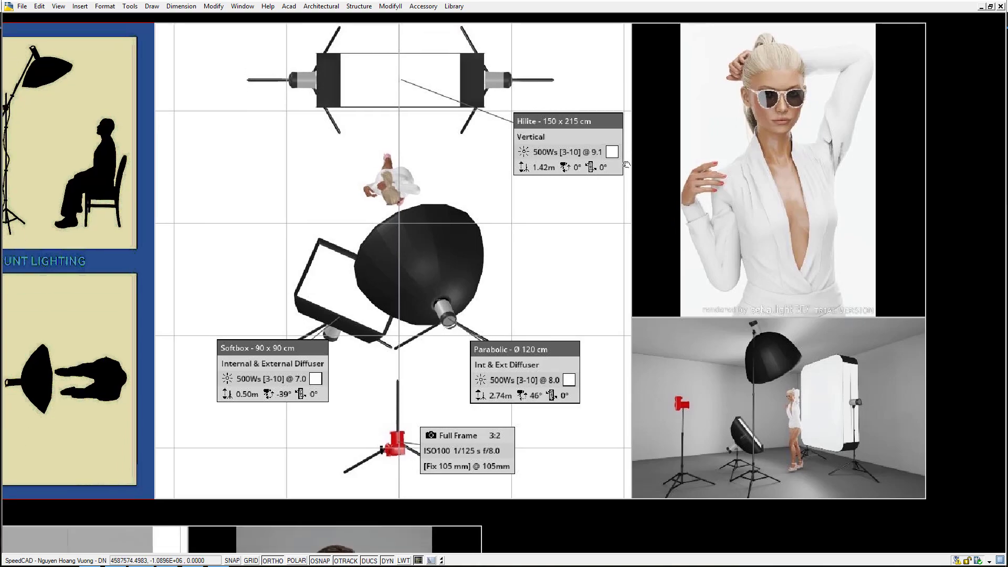
{"action": "scroll", "coordinate": [635, 176], "scroll_direction": "up", "scroll_amount": 1}
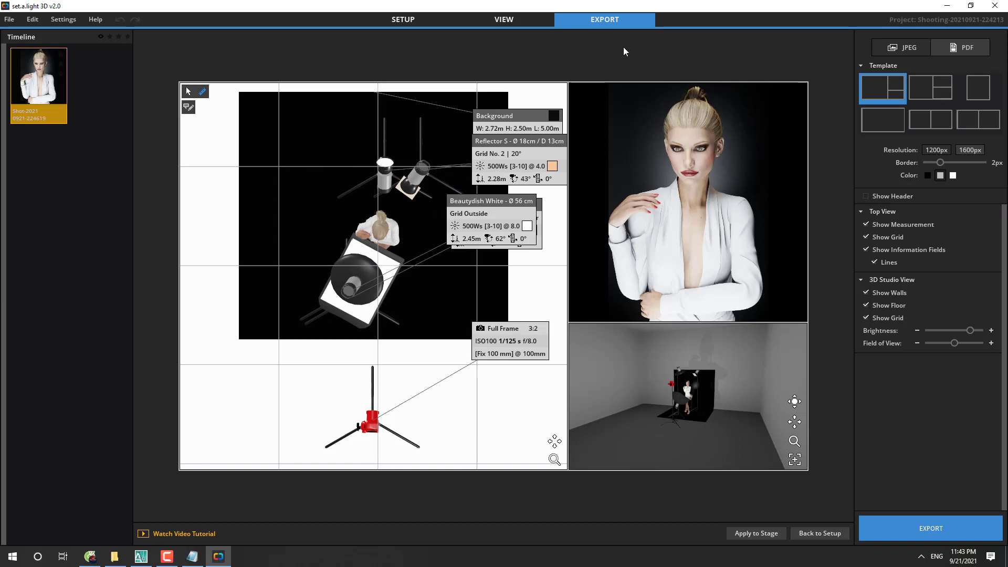
Step: Compare the export template with two studio views against the one combining top view, portrait and studio view, keeping the latter
{"action": "left_click", "coordinate": [928, 92]}
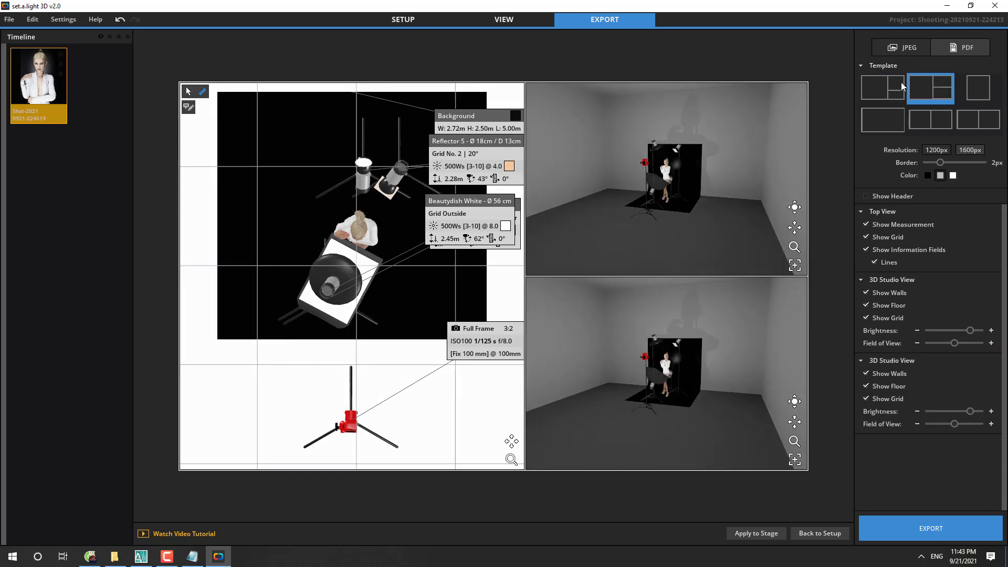
{"action": "left_click", "coordinate": [901, 82]}
{"action": "left_click", "coordinate": [927, 94]}
{"action": "left_click", "coordinate": [889, 97]}
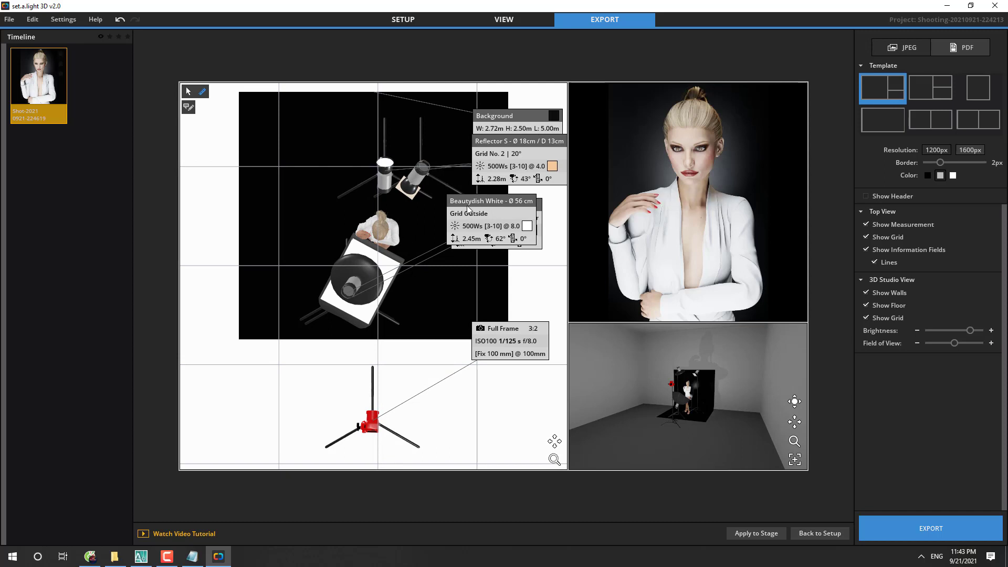
Step: Move the softbox and beauty dish information fields to the left side of the top-view diagram so they do not overlap
{"action": "left_click_drag", "start_coordinate": [442, 218], "coordinate": [266, 397]}
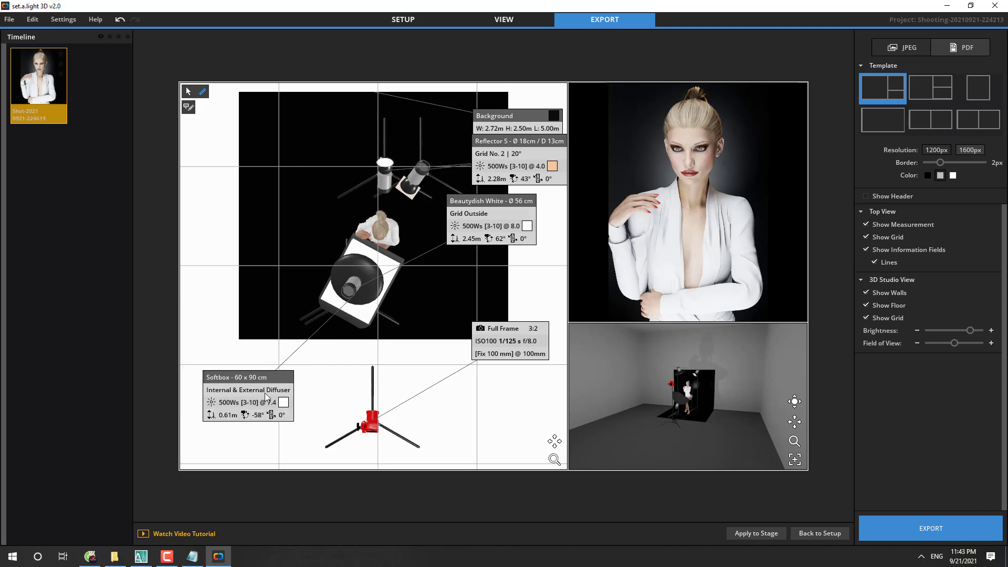
{"action": "left_click_drag", "start_coordinate": [471, 218], "coordinate": [217, 227]}
{"action": "left_click_drag", "start_coordinate": [253, 375], "coordinate": [232, 371]}
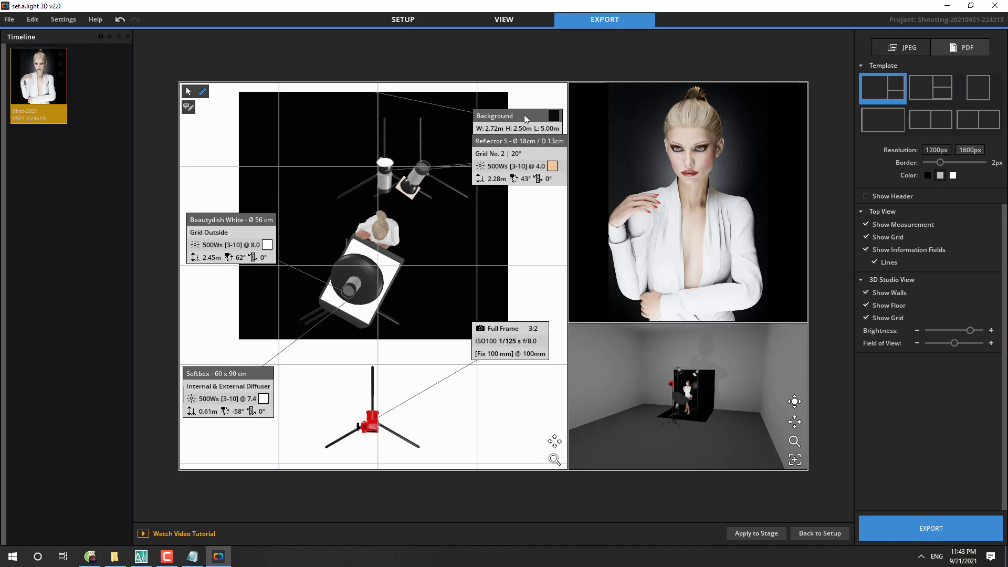
Step: Spread the two Reflector S information fields and the background field around the diagram's edges, and place the camera's field beside the camera
{"action": "left_click_drag", "start_coordinate": [523, 140], "coordinate": [292, 150]}
{"action": "left_click_drag", "start_coordinate": [508, 118], "coordinate": [508, 100]}
{"action": "left_click_drag", "start_coordinate": [515, 142], "coordinate": [512, 221]}
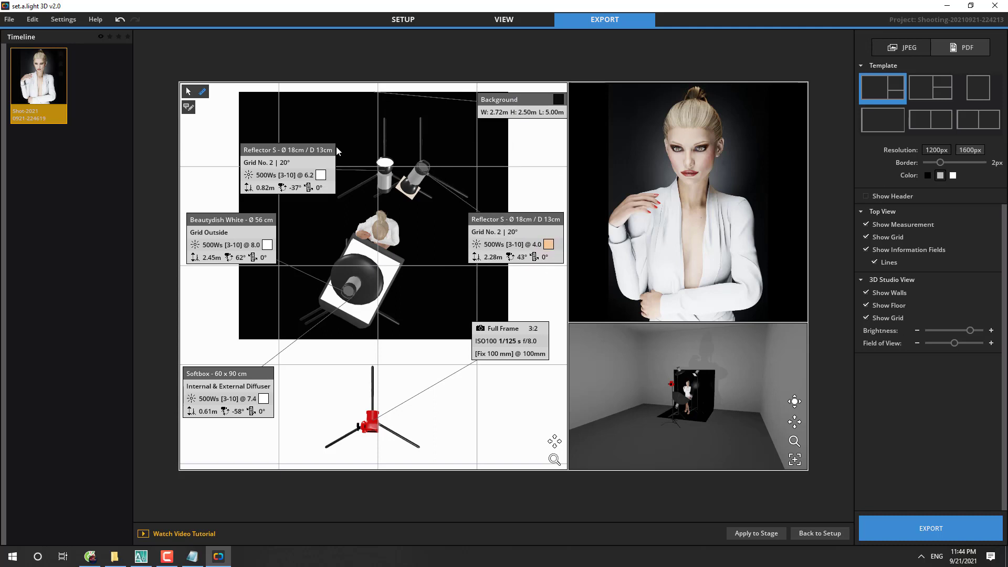
{"action": "left_click_drag", "start_coordinate": [312, 149], "coordinate": [251, 118]}
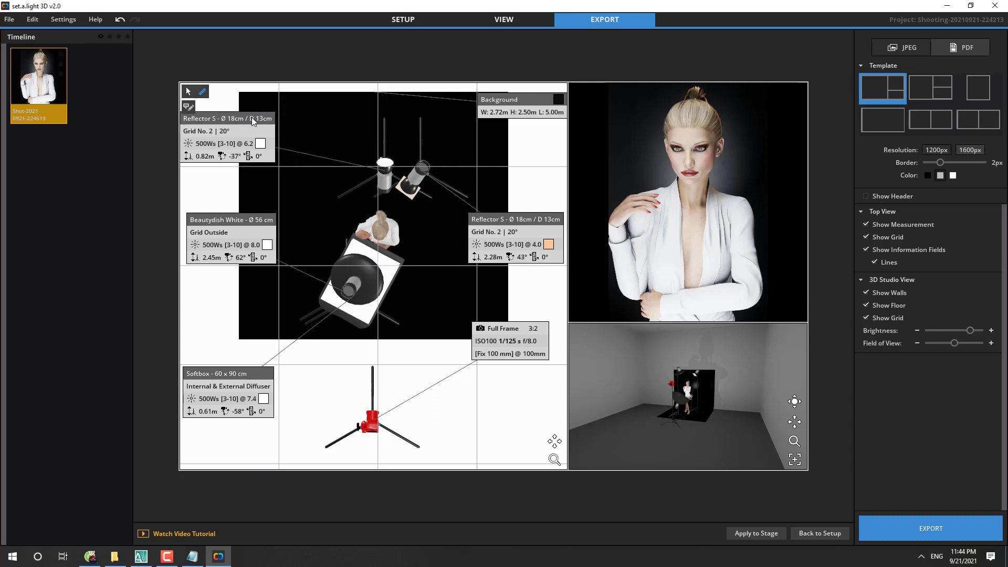
{"action": "left_click_drag", "start_coordinate": [501, 329], "coordinate": [422, 390]}
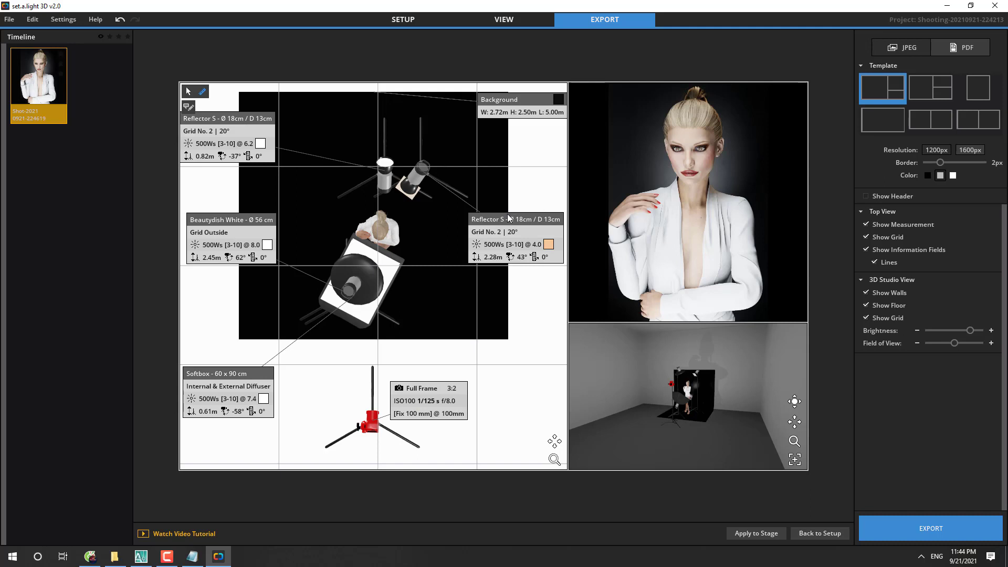
Step: Frame the 3D studio view as a closer side view showing the camera, all the lights, the model and the black background
{"action": "mouse_move", "coordinate": [639, 181]}
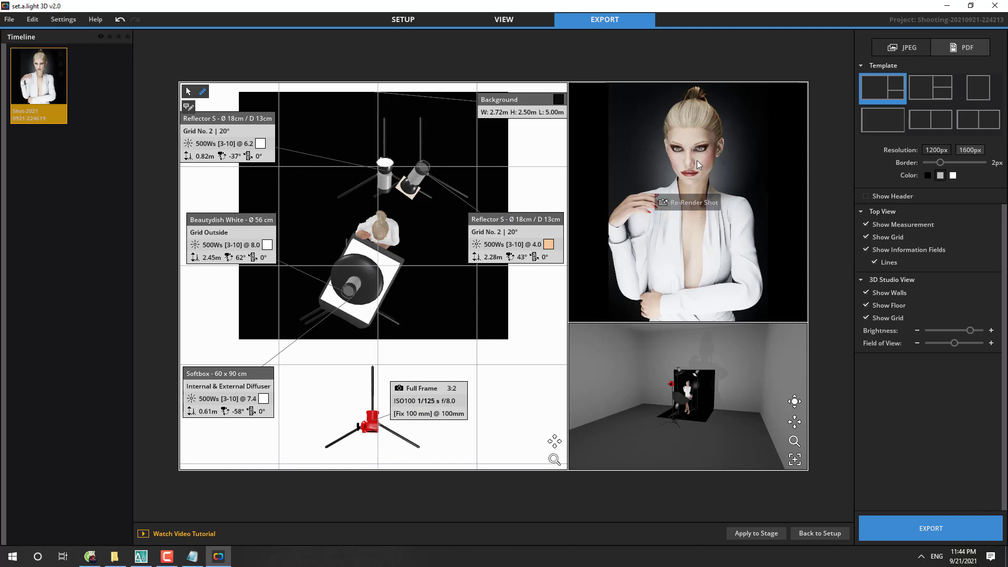
{"action": "scroll", "coordinate": [692, 392], "scroll_direction": "up", "scroll_amount": 5}
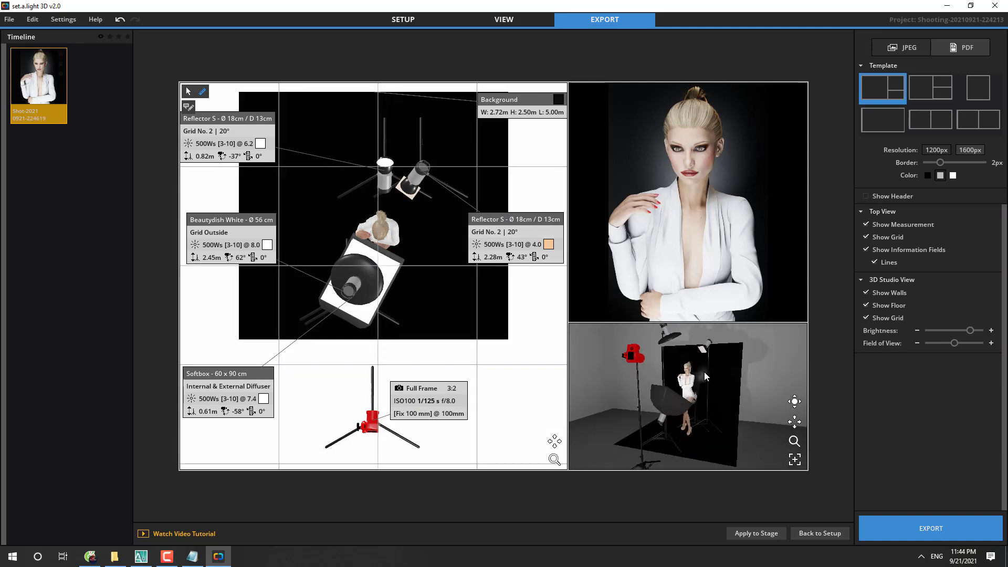
{"action": "left_click_drag", "start_coordinate": [704, 371], "coordinate": [656, 360]}
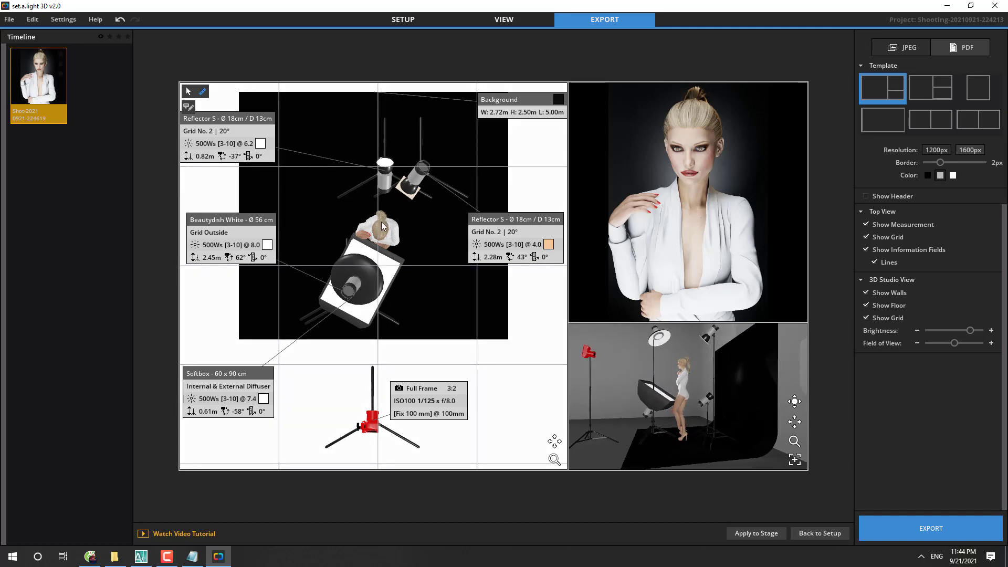
{"action": "left_click_drag", "start_coordinate": [673, 355], "coordinate": [753, 397]}
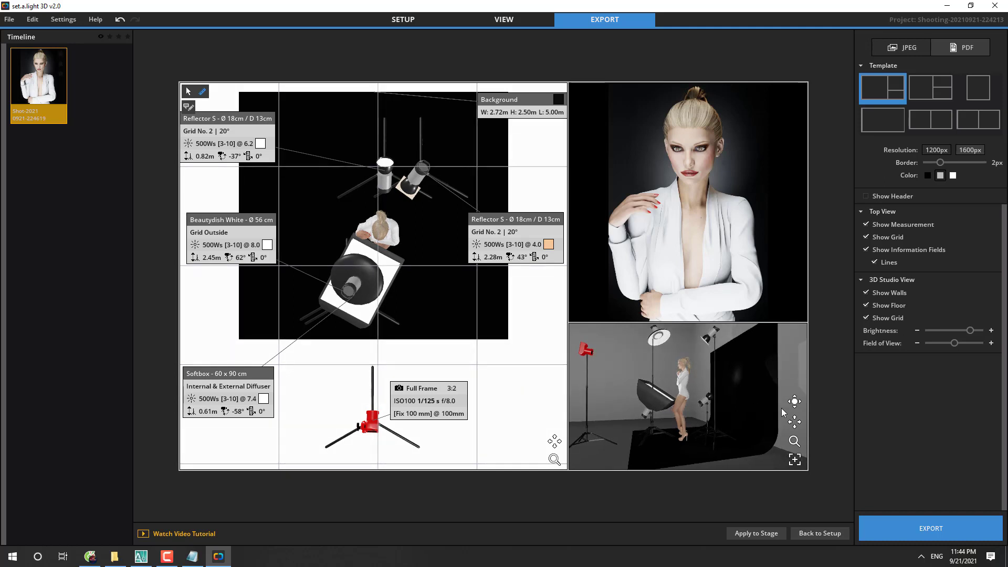
{"action": "scroll", "coordinate": [691, 370], "scroll_direction": "up", "scroll_amount": 3}
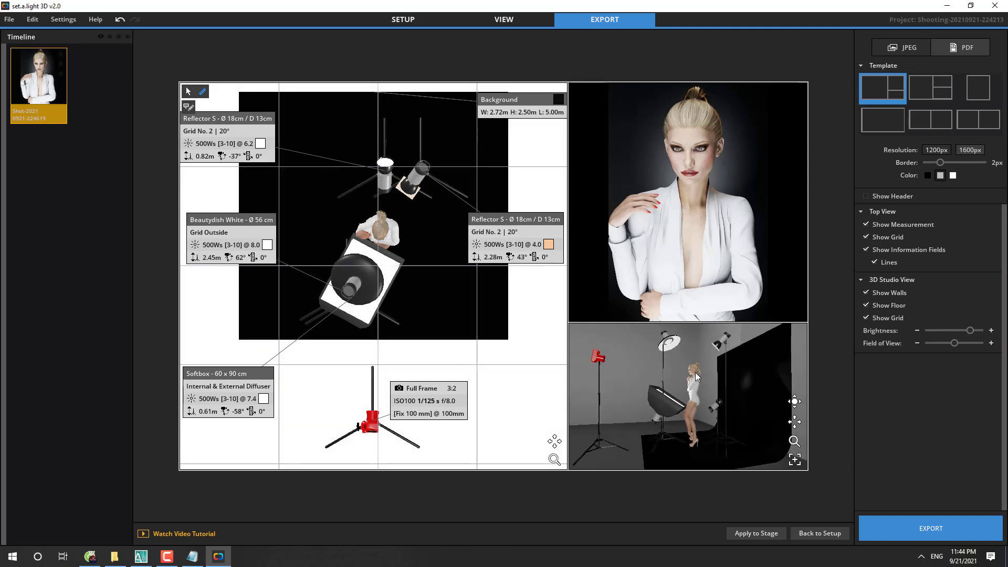
{"action": "scroll", "coordinate": [697, 378], "scroll_direction": "up", "scroll_amount": 2}
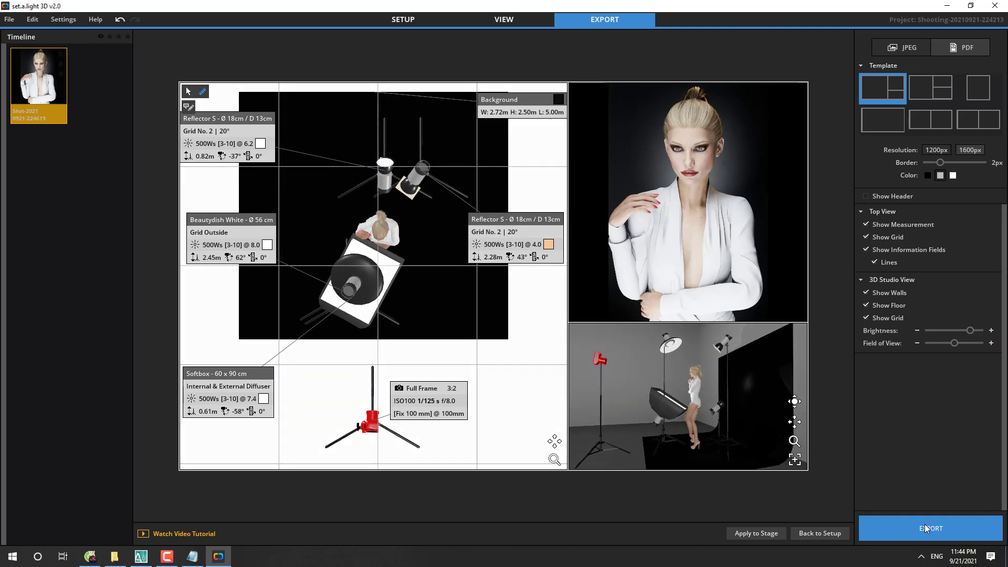
Step: Set the export layout's border to 5 px and its resolution to 1600 px
{"action": "mouse_move", "coordinate": [681, 175]}
{"action": "left_click_drag", "start_coordinate": [949, 161], "coordinate": [962, 160]}
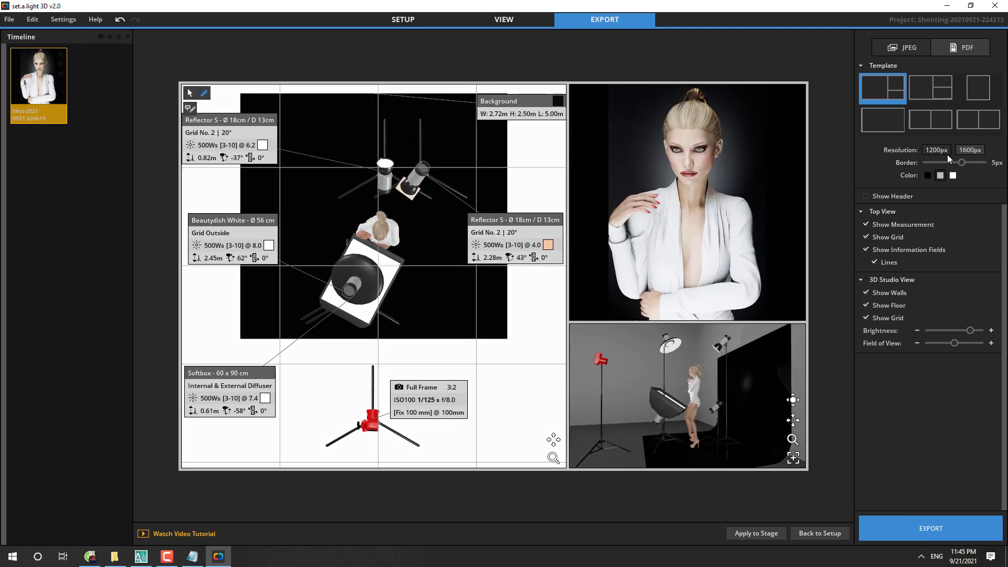
{"action": "left_click", "coordinate": [970, 150]}
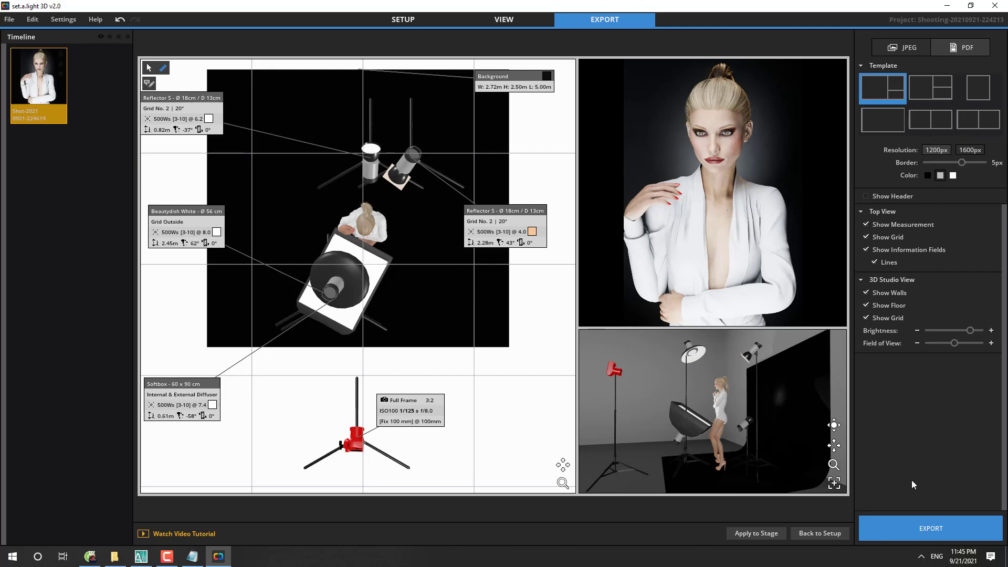
Step: Export the lighting sheet to the Desktop as a JPG file named "pramount lighting"
{"action": "left_click", "coordinate": [919, 534]}
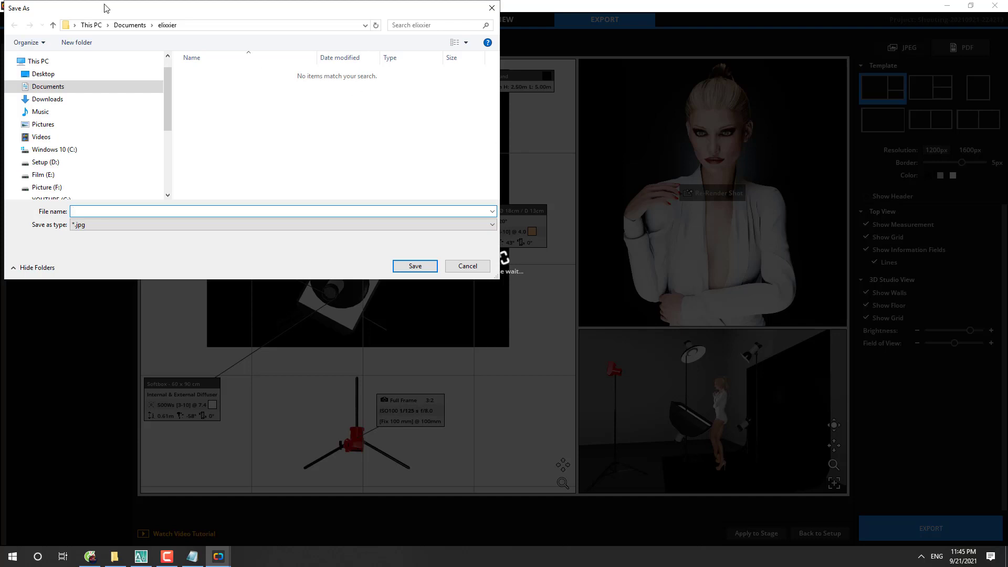
{"action": "left_click", "coordinate": [42, 73]}
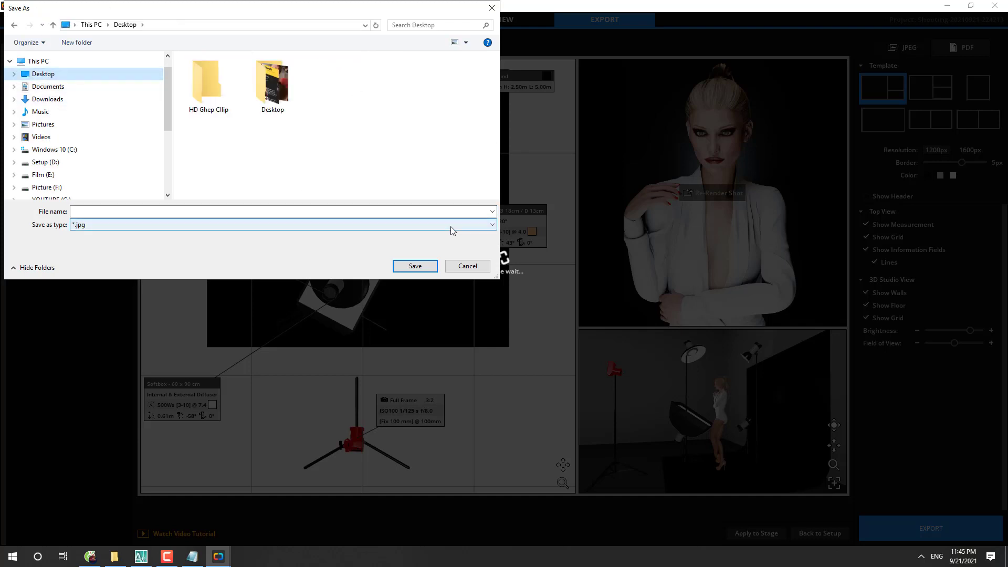
{"action": "left_click", "coordinate": [176, 211]}
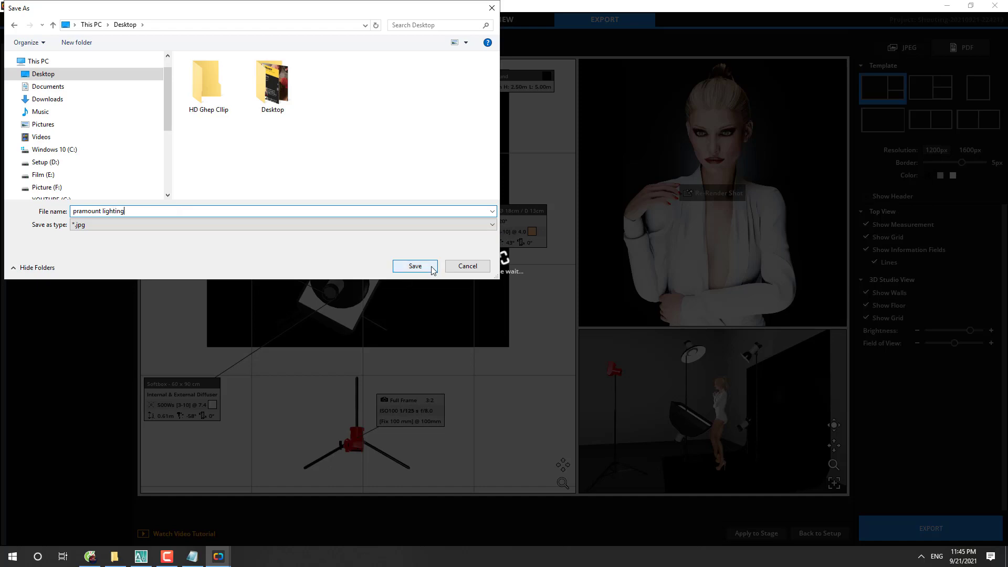
{"action": "left_click", "coordinate": [414, 266]}
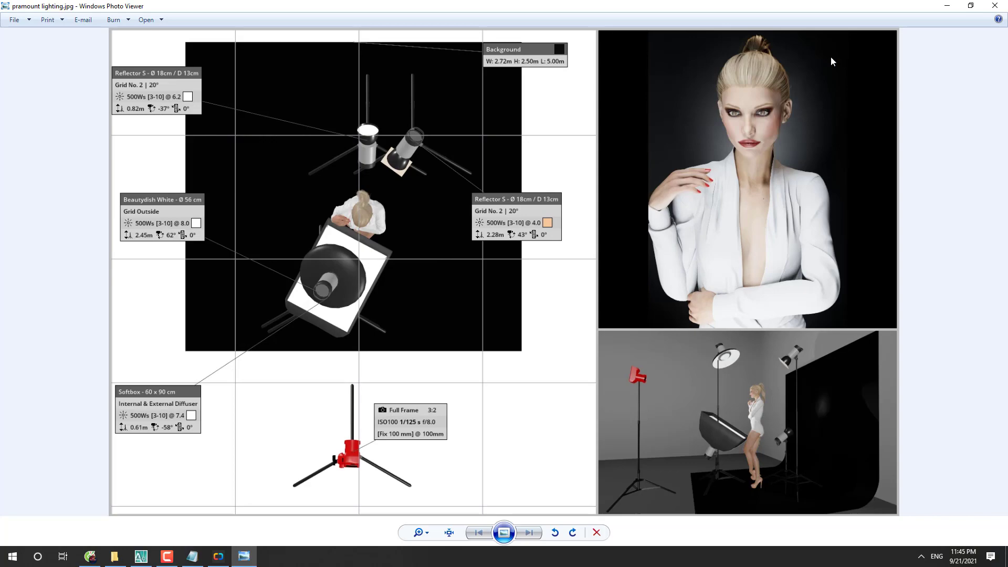
Step: Examine the exported sheet's overall layout, including the lighting diagram, the portrait and the studio side view
{"action": "scroll", "coordinate": [558, 223], "scroll_direction": "up", "scroll_amount": 5}
{"action": "scroll", "coordinate": [558, 223], "scroll_direction": "down", "scroll_amount": 5}
{"action": "scroll", "coordinate": [635, 283], "scroll_direction": "up", "scroll_amount": 3}
{"action": "scroll", "coordinate": [639, 353], "scroll_direction": "down", "scroll_amount": 4}
{"action": "scroll", "coordinate": [362, 251], "scroll_direction": "up", "scroll_amount": 2}
{"action": "scroll", "coordinate": [416, 235], "scroll_direction": "down", "scroll_amount": 2}
{"action": "scroll", "coordinate": [161, 223], "scroll_direction": "up", "scroll_amount": 1}
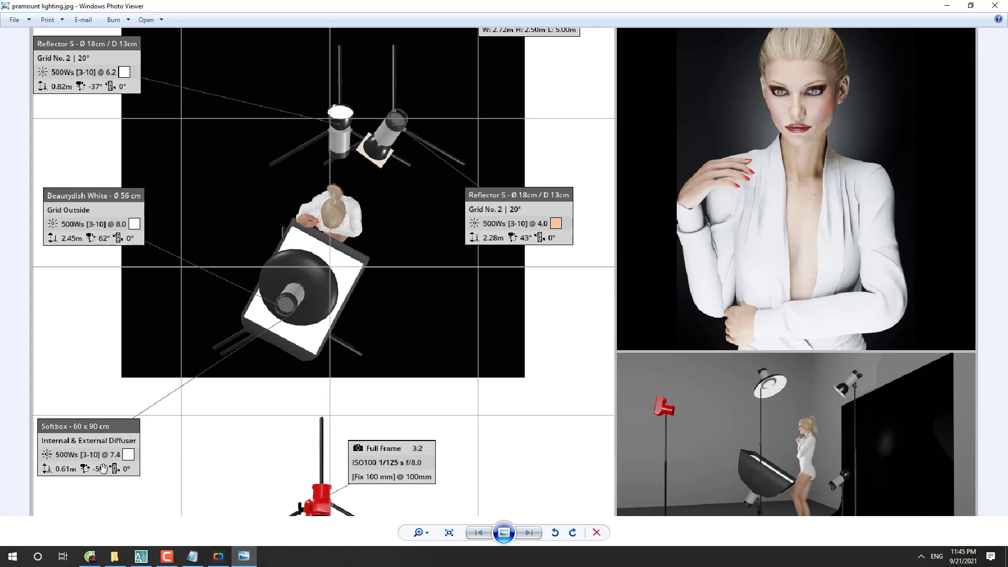
Step: Examine the power, height and tilt angle listed for the beauty dish and the softbox in the exported diagram
{"action": "scroll", "coordinate": [85, 195], "scroll_direction": "up", "scroll_amount": 1}
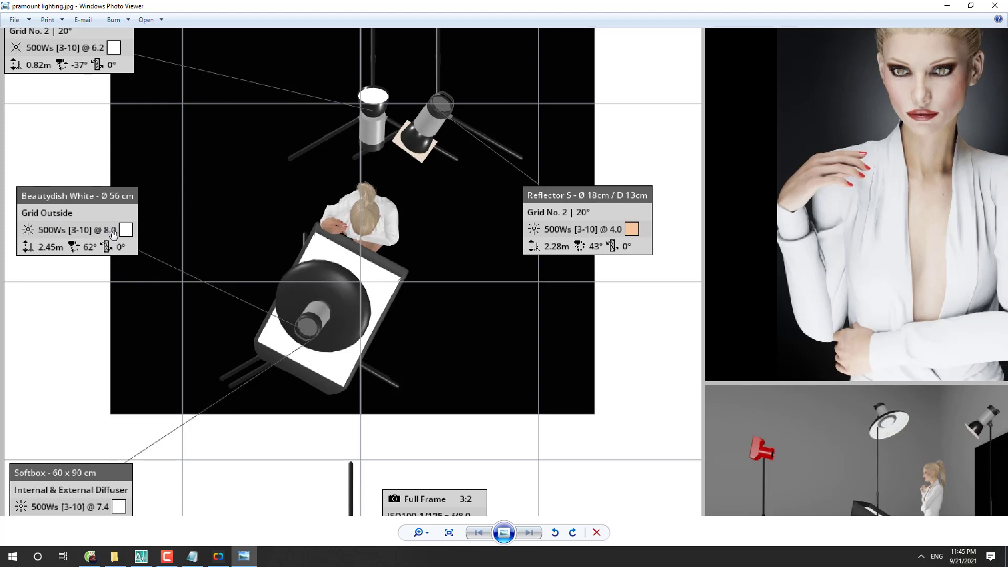
{"action": "scroll", "coordinate": [126, 231], "scroll_direction": "down", "scroll_amount": 2}
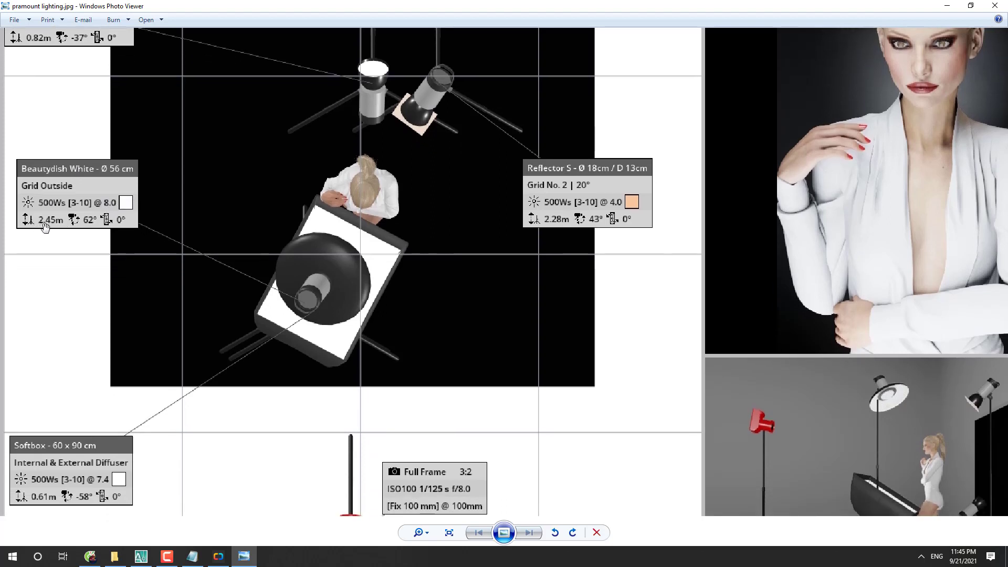
{"action": "scroll", "coordinate": [87, 224], "scroll_direction": "up", "scroll_amount": 2}
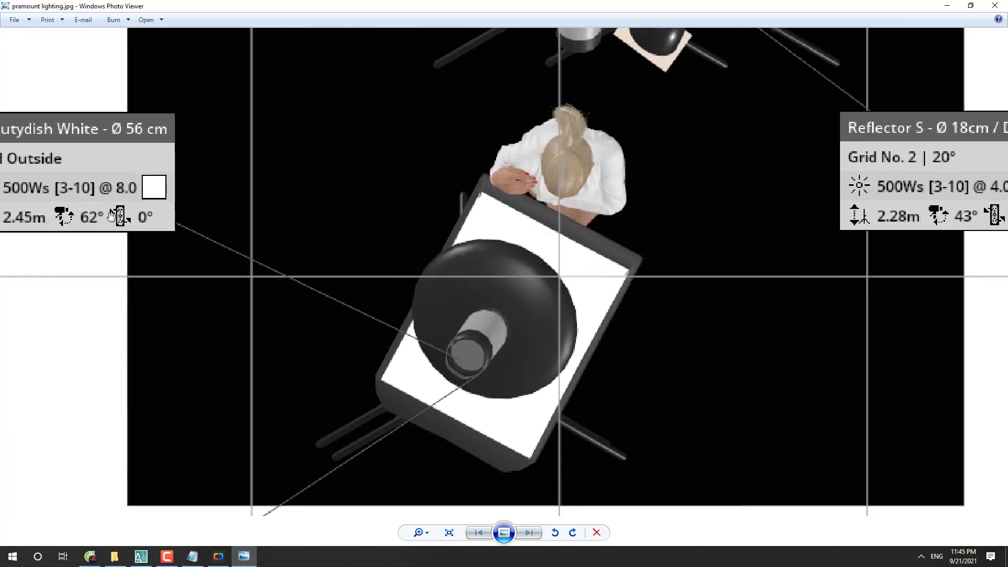
{"action": "scroll", "coordinate": [224, 394], "scroll_direction": "down", "scroll_amount": 3}
{"action": "scroll", "coordinate": [233, 389], "scroll_direction": "up", "scroll_amount": 4}
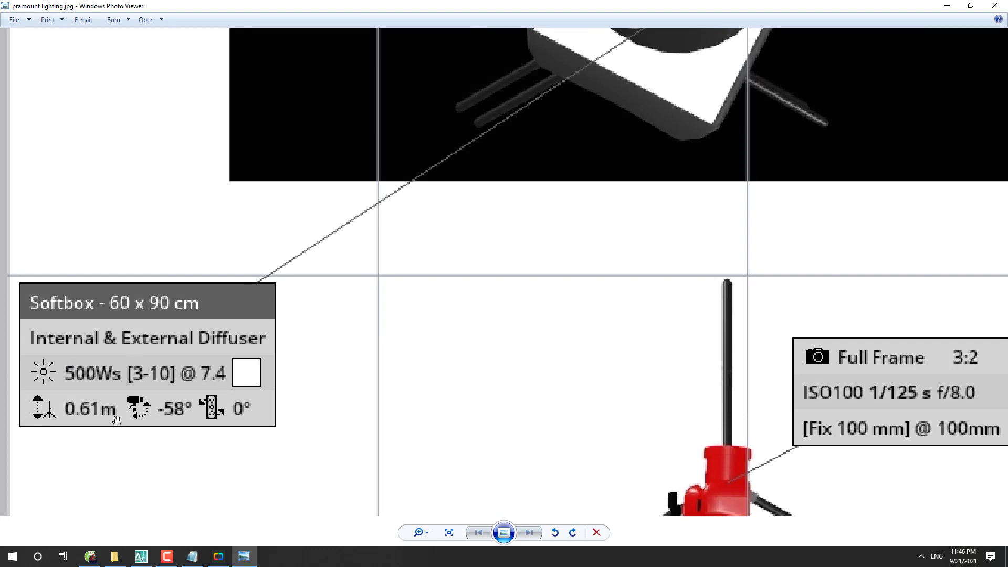
{"action": "scroll", "coordinate": [111, 419], "scroll_direction": "up", "scroll_amount": 1}
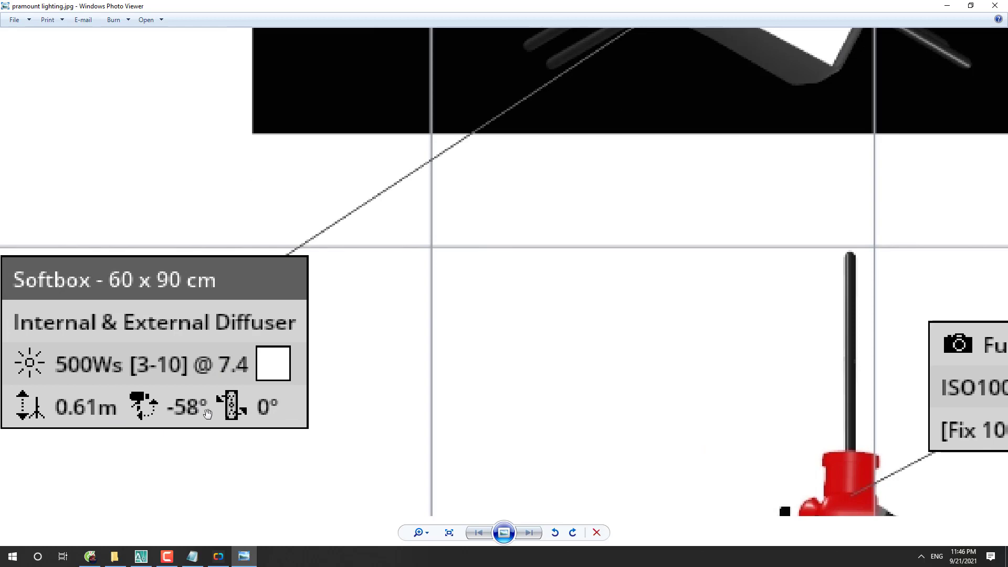
{"action": "scroll", "coordinate": [278, 414], "scroll_direction": "down", "scroll_amount": 3}
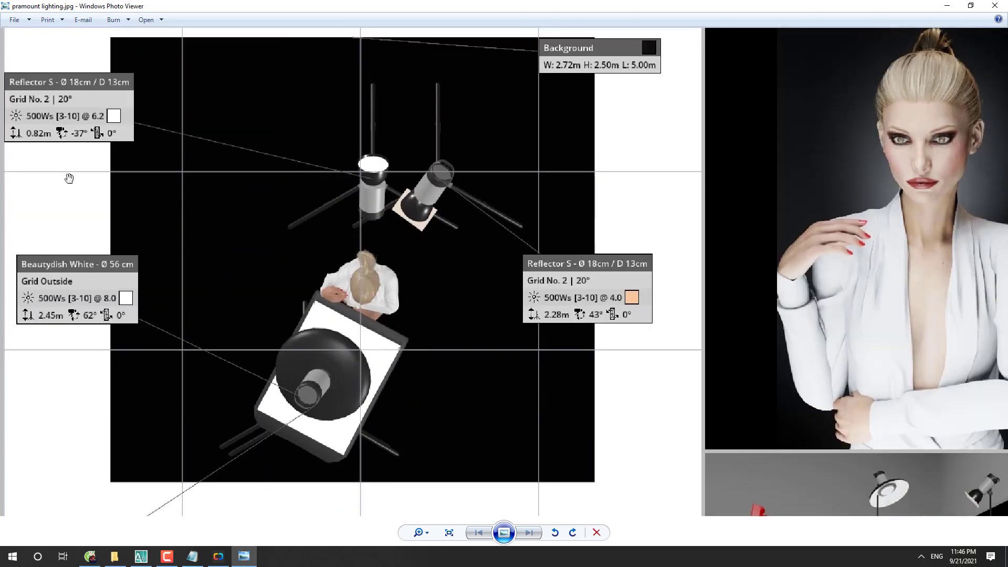
Step: Examine the background's width, height and length listed in the exported lighting diagram
{"action": "scroll", "coordinate": [206, 184], "scroll_direction": "down", "scroll_amount": 2}
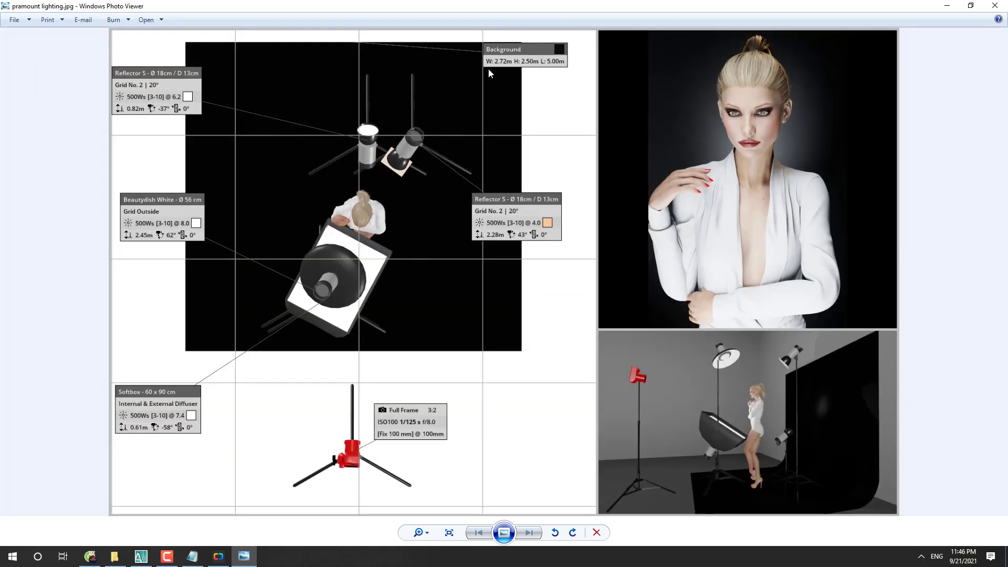
{"action": "scroll", "coordinate": [457, 120], "scroll_direction": "up", "scroll_amount": 2}
{"action": "scroll", "coordinate": [527, 62], "scroll_direction": "down", "scroll_amount": 1}
{"action": "scroll", "coordinate": [493, 68], "scroll_direction": "up", "scroll_amount": 3}
{"action": "scroll", "coordinate": [463, 76], "scroll_direction": "up", "scroll_amount": 3}
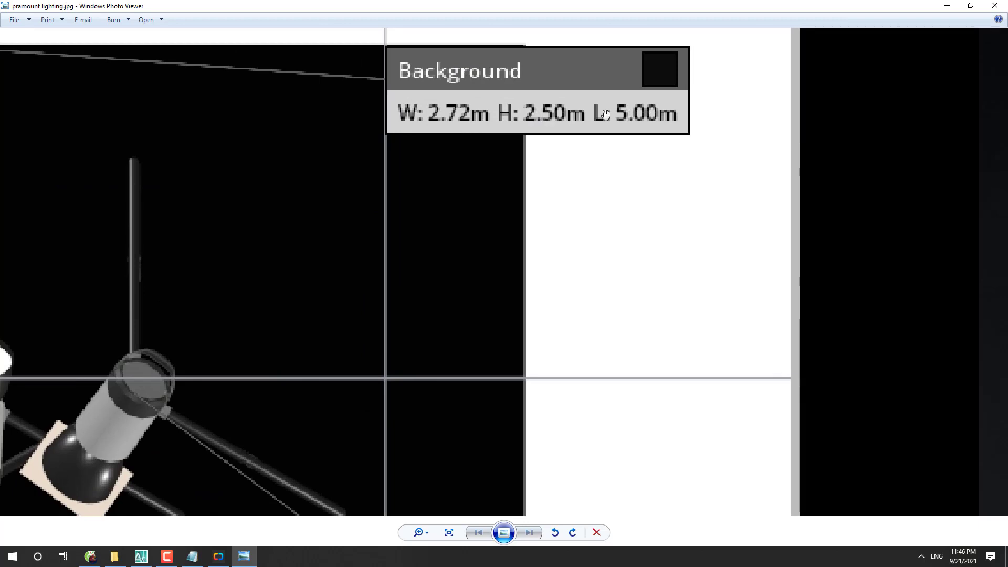
{"action": "scroll", "coordinate": [533, 114], "scroll_direction": "down", "scroll_amount": 3}
{"action": "scroll", "coordinate": [525, 101], "scroll_direction": "up", "scroll_amount": 3}
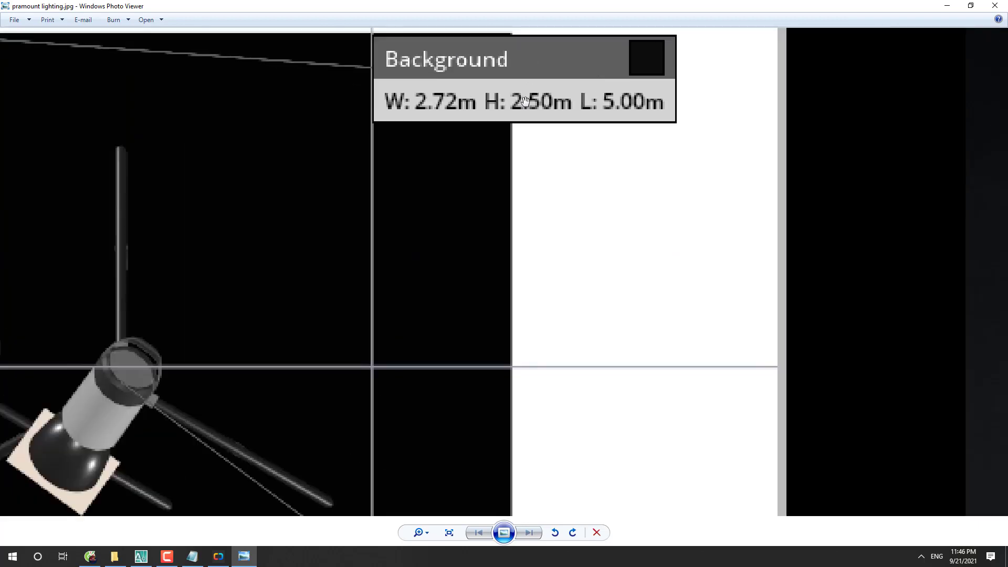
{"action": "scroll", "coordinate": [525, 99], "scroll_direction": "down", "scroll_amount": 5}
Step: Examine the camera's frame format, ISO, shutter speed, aperture and focal length in the exported diagram
{"action": "scroll", "coordinate": [673, 216], "scroll_direction": "up", "scroll_amount": 3}
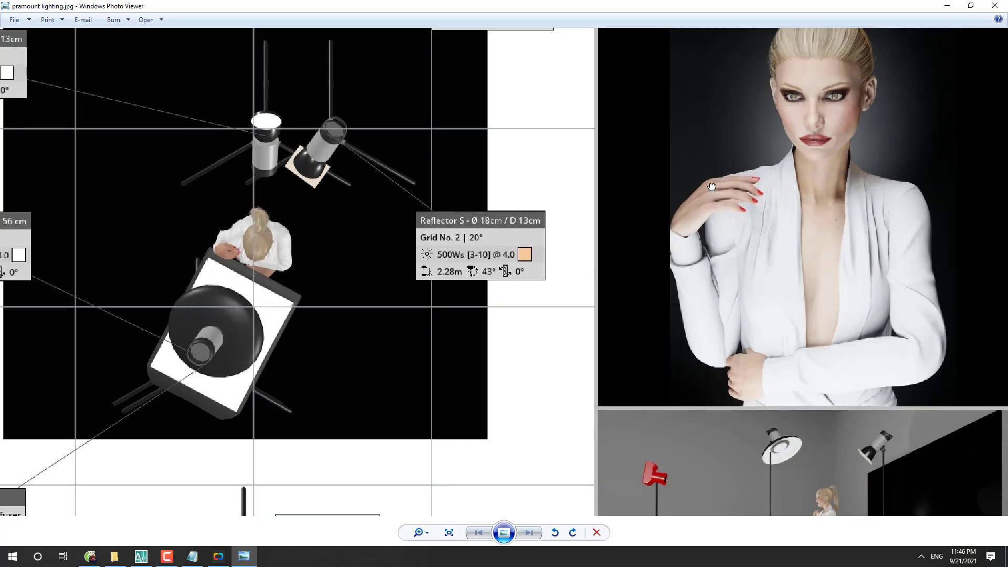
{"action": "left_click_drag", "start_coordinate": [747, 201], "coordinate": [724, 108]}
{"action": "scroll", "coordinate": [474, 307], "scroll_direction": "up", "scroll_amount": 4}
{"action": "scroll", "coordinate": [474, 307], "scroll_direction": "up", "scroll_amount": 2}
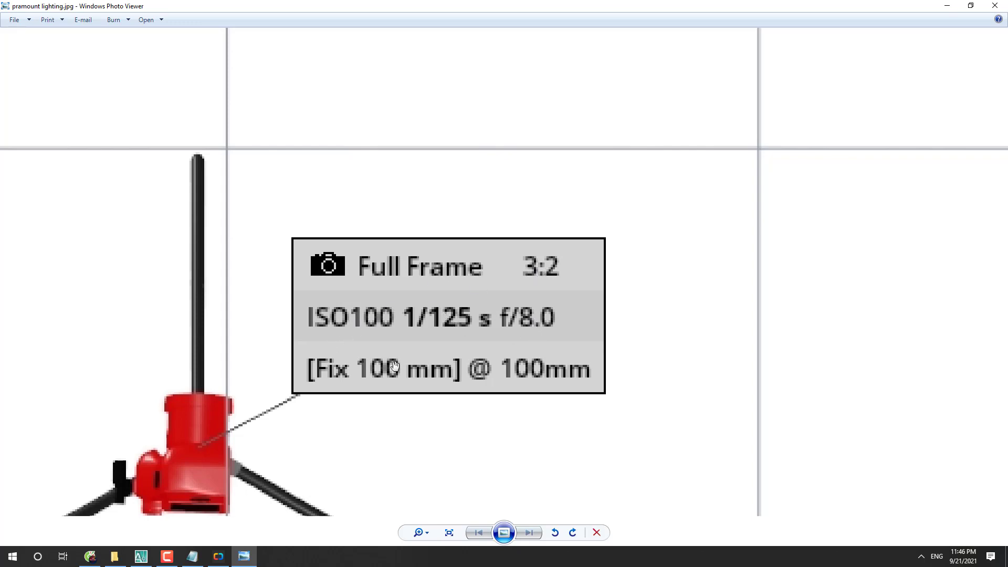
{"action": "scroll", "coordinate": [395, 366], "scroll_direction": "down", "scroll_amount": 5}
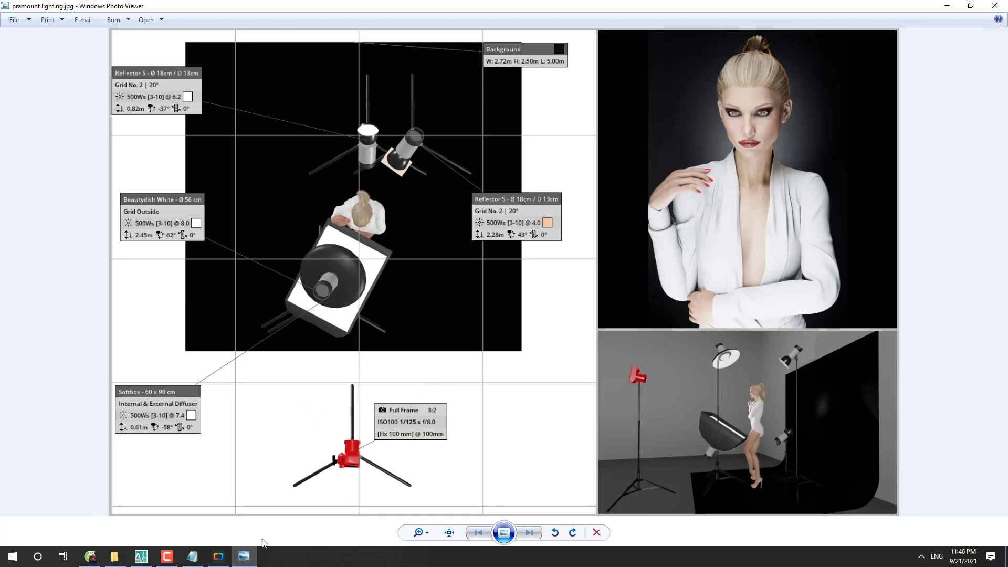
Step: Switch to set.a.light 3D, return to the studio setup and select the room
{"action": "left_click", "coordinate": [218, 557]}
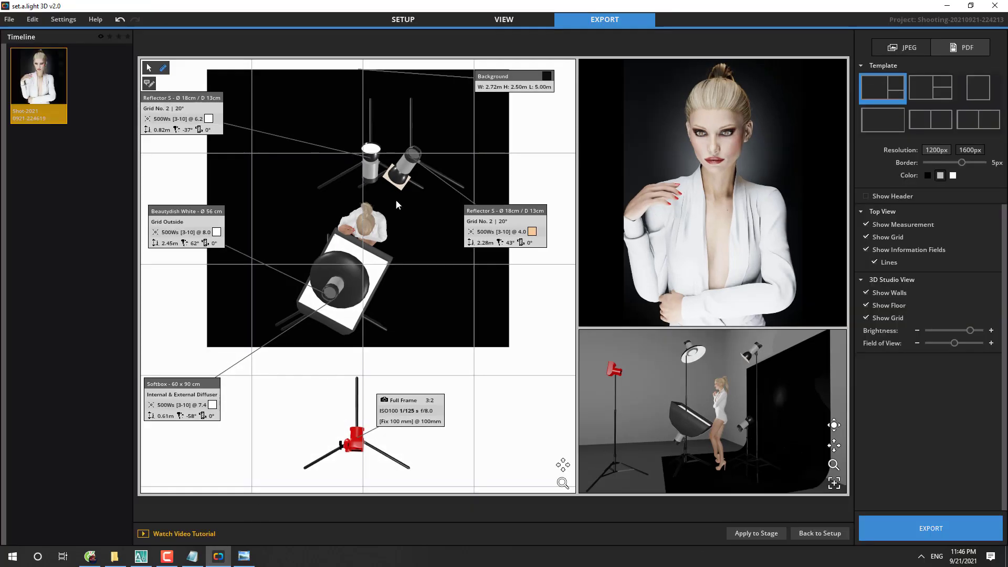
{"action": "left_click", "coordinate": [405, 21]}
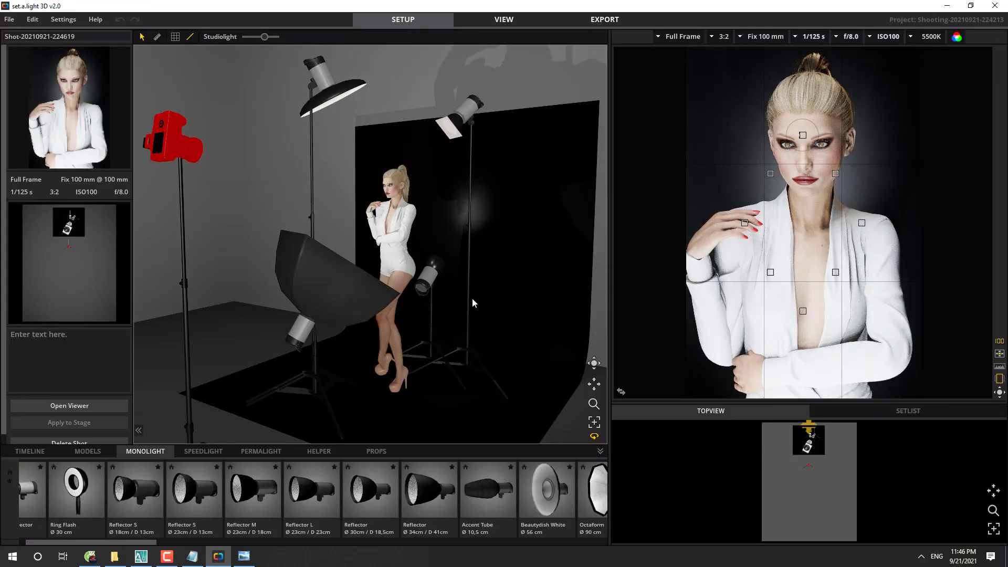
{"action": "left_click", "coordinate": [478, 272]}
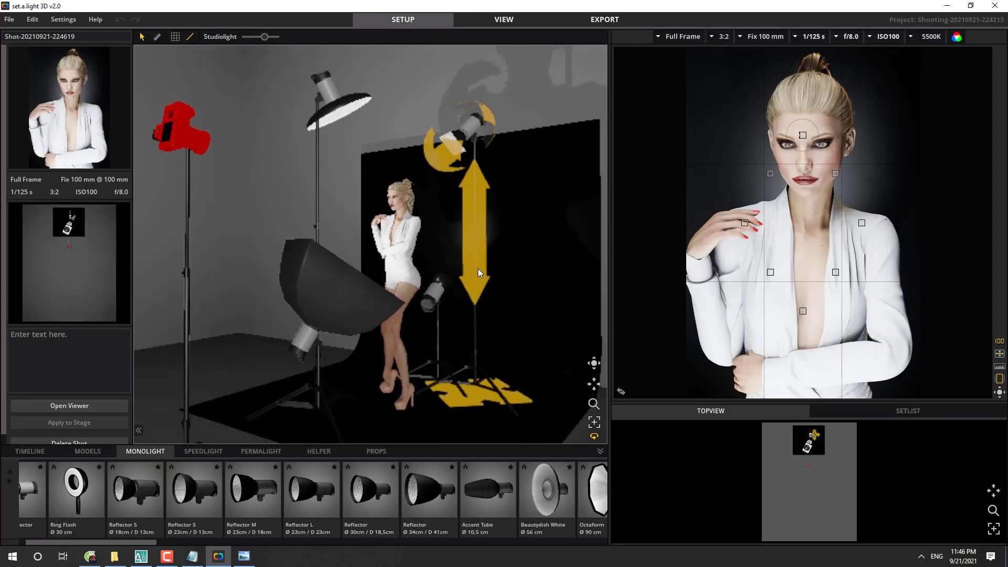
{"action": "left_click", "coordinate": [281, 262]}
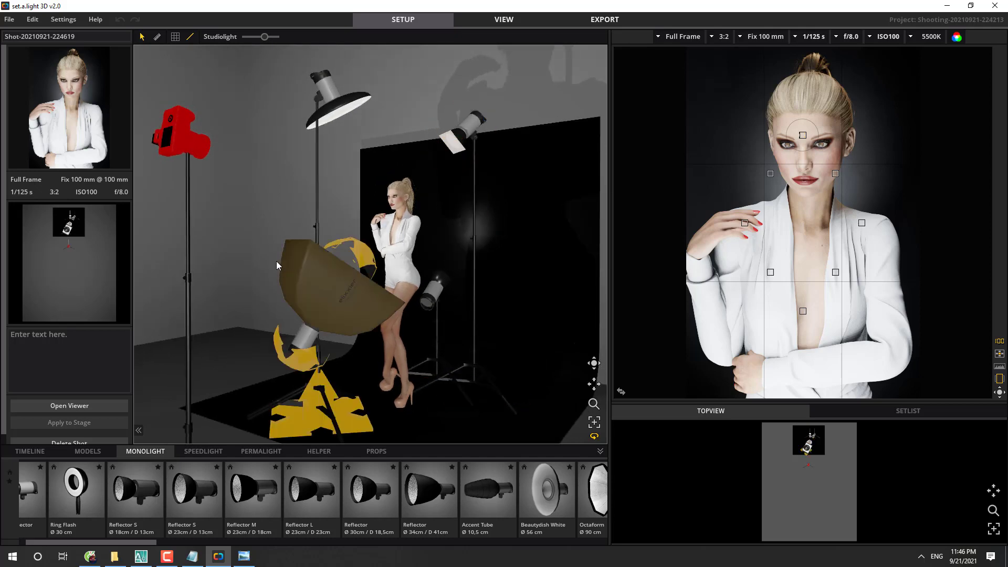
{"action": "left_click", "coordinate": [249, 251]}
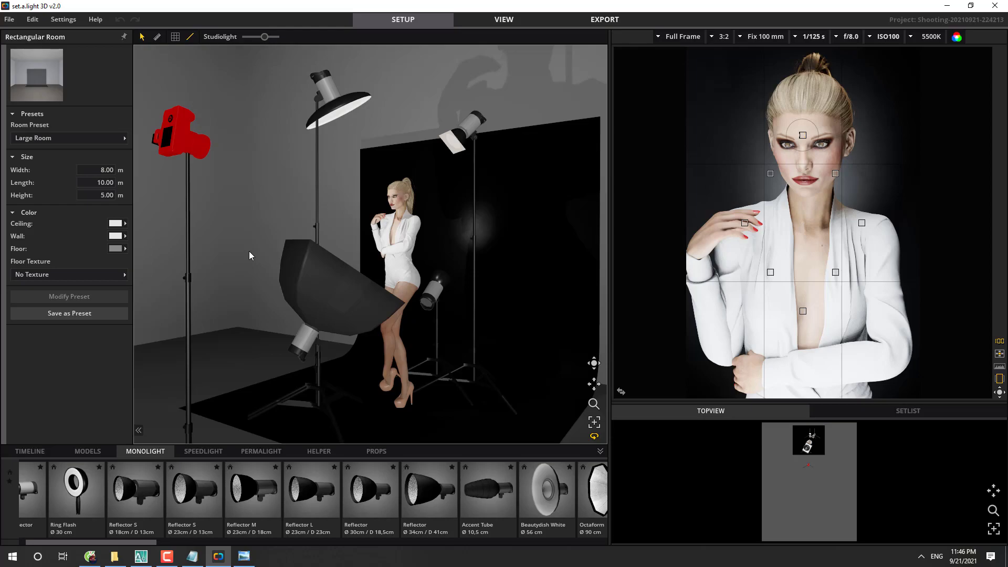
Step: Switch to the SpeedCAD lighting chart and look from the Paramount example to the Loop Lighting entry
{"action": "left_click", "coordinate": [141, 557]}
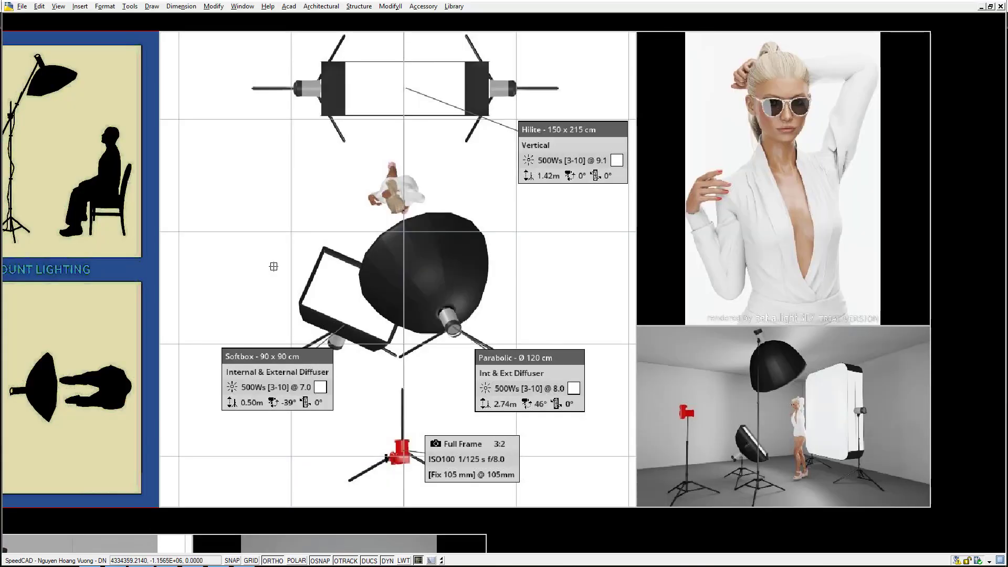
{"action": "scroll", "coordinate": [292, 269], "scroll_direction": "down", "scroll_amount": 3}
{"action": "middle_click_drag", "start_coordinate": [373, 304], "coordinate": [710, 286]}
{"action": "middle_click_drag", "start_coordinate": [294, 294], "coordinate": [924, 309]}
{"action": "scroll", "coordinate": [354, 307], "scroll_direction": "up", "scroll_amount": 3}
{"action": "scroll", "coordinate": [354, 307], "scroll_direction": "down", "scroll_amount": 3}
{"action": "middle_click_drag", "start_coordinate": [355, 307], "coordinate": [386, 284]}
{"action": "scroll", "coordinate": [310, 189], "scroll_direction": "up", "scroll_amount": 3}
{"action": "scroll", "coordinate": [310, 189], "scroll_direction": "up", "scroll_amount": 2}
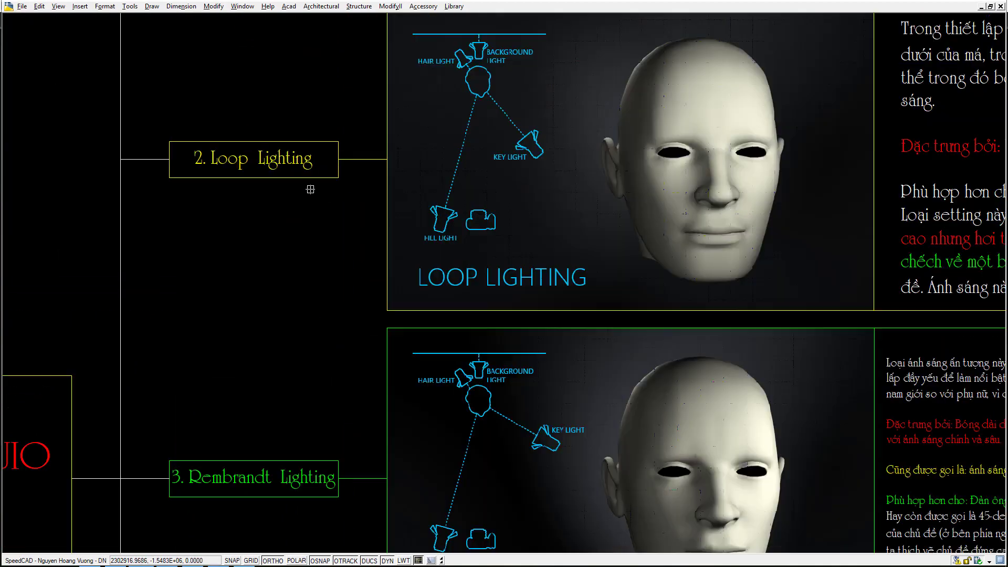
Step: Look through the Rembrandt, Split and Side (Profile) Lighting diagrams in the chart
{"action": "middle_click_drag", "start_coordinate": [270, 361], "coordinate": [299, 281]}
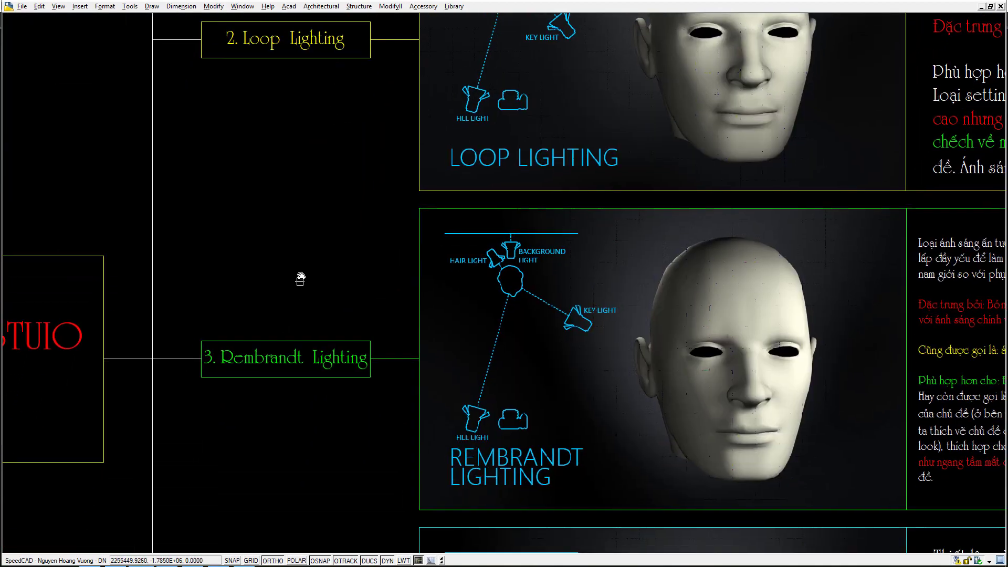
{"action": "middle_click_drag", "start_coordinate": [313, 414], "coordinate": [332, 191]}
{"action": "mouse_move", "coordinate": [308, 466]}
{"action": "middle_mouse_down"}
{"action": "mouse_move", "coordinate": [326, 387]}
{"action": "mouse_move", "coordinate": [326, 264]}
{"action": "middle_mouse_up"}
{"action": "scroll", "coordinate": [327, 309], "scroll_direction": "down", "scroll_amount": 3}
{"action": "scroll", "coordinate": [322, 478], "scroll_direction": "up", "scroll_amount": 4}
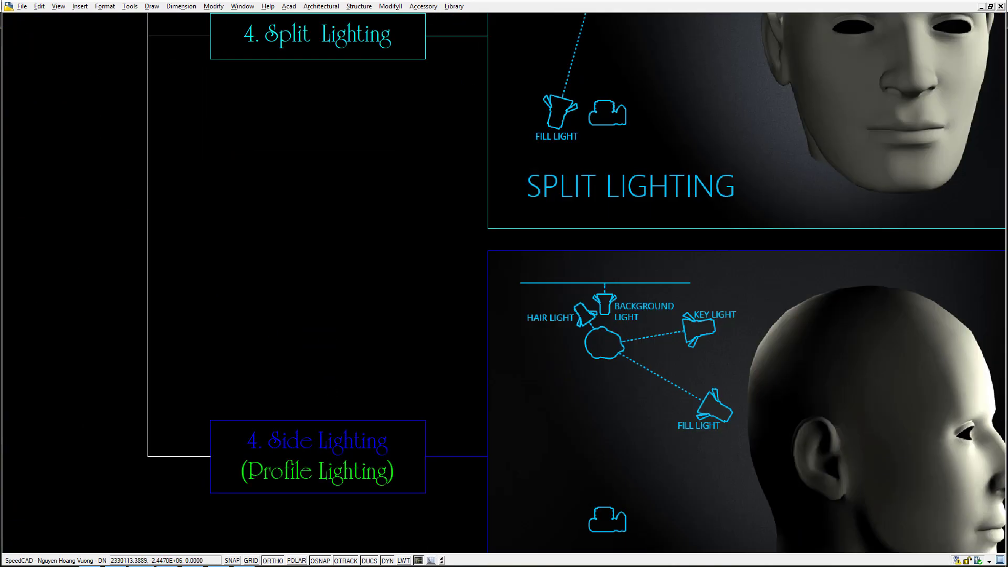
{"action": "scroll", "coordinate": [415, 289], "scroll_direction": "down", "scroll_amount": 4}
{"action": "mouse_move", "coordinate": [407, 294]}
{"action": "middle_mouse_down"}
{"action": "mouse_move", "coordinate": [279, 337]}
{"action": "mouse_move", "coordinate": [238, 368]}
{"action": "middle_mouse_up"}
{"action": "middle_click_drag", "start_coordinate": [276, 319], "coordinate": [258, 360]}
{"action": "middle_click_drag", "start_coordinate": [308, 326], "coordinate": [281, 378]}
Step: Read the Loop Lighting description, including its characteristic shadow, suitable face shapes and key light placement
{"action": "scroll", "coordinate": [414, 231], "scroll_direction": "up", "scroll_amount": 2}
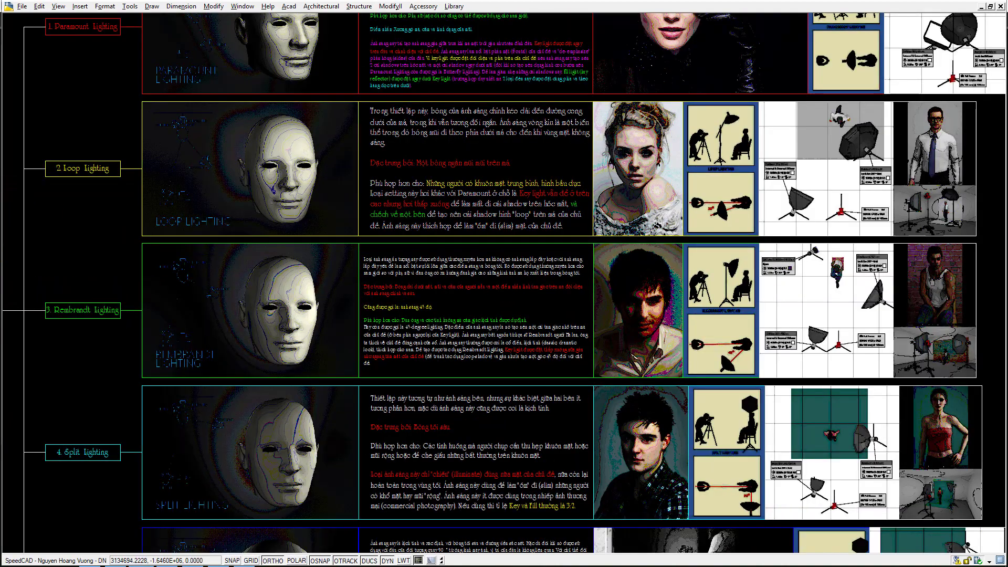
{"action": "scroll", "coordinate": [524, 158], "scroll_direction": "up", "scroll_amount": 2}
{"action": "scroll", "coordinate": [524, 190], "scroll_direction": "up", "scroll_amount": 1}
{"action": "middle_click_drag", "start_coordinate": [523, 190], "coordinate": [531, 219]}
{"action": "scroll", "coordinate": [514, 216], "scroll_direction": "up", "scroll_amount": 1}
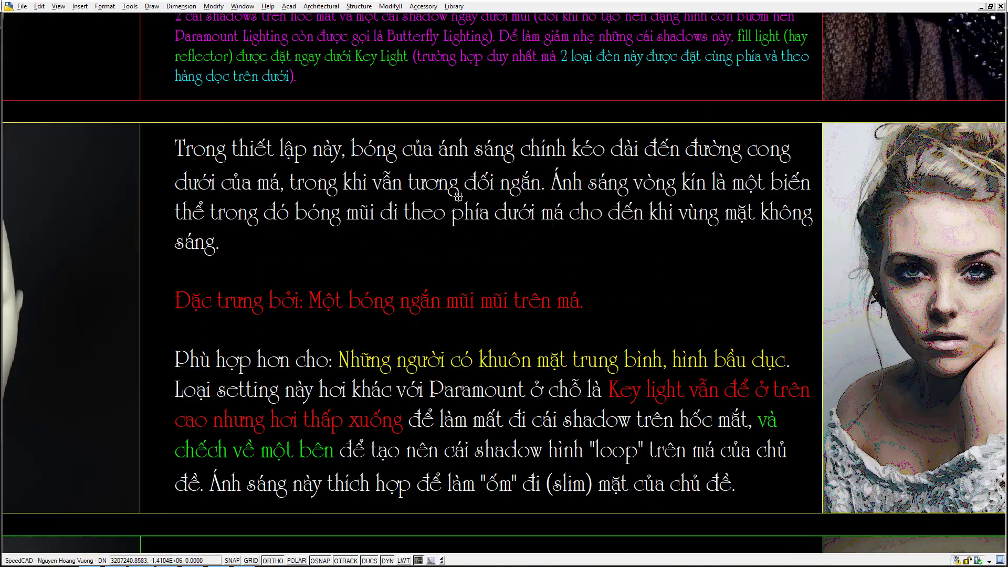
{"action": "scroll", "coordinate": [499, 216], "scroll_direction": "down", "scroll_amount": 1}
{"action": "scroll", "coordinate": [484, 216], "scroll_direction": "up", "scroll_amount": 2}
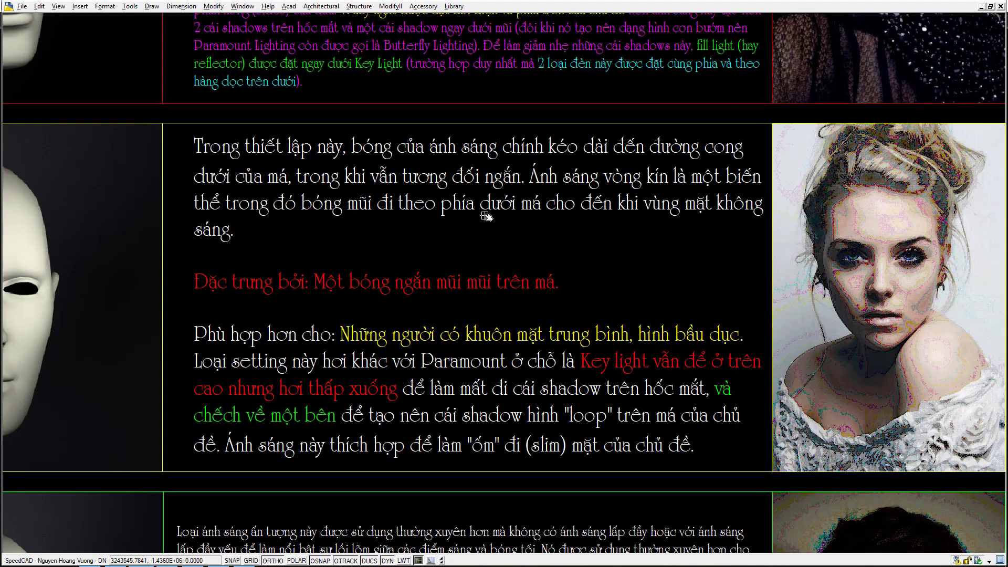
{"action": "scroll", "coordinate": [484, 216], "scroll_direction": "down", "scroll_amount": 4}
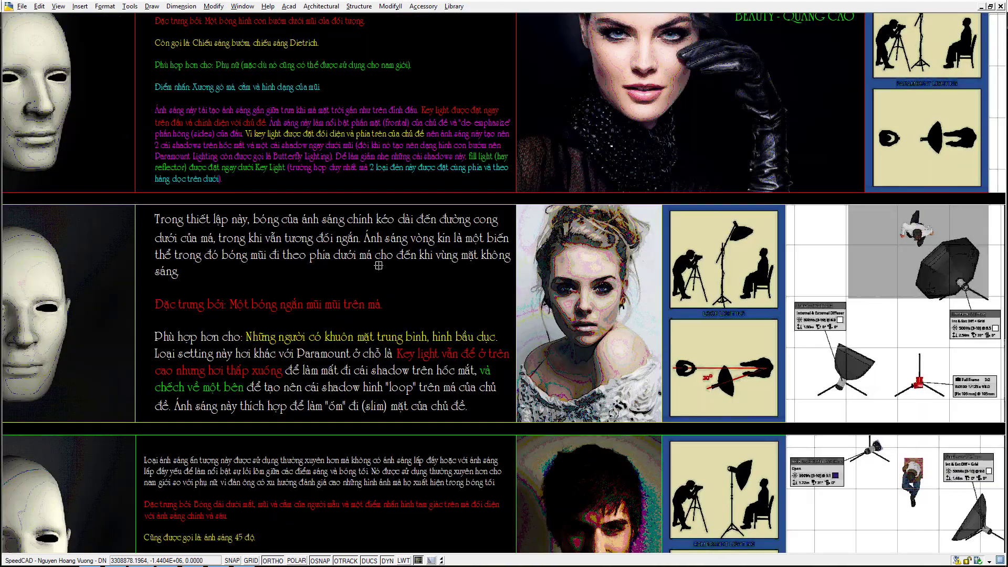
{"action": "scroll", "coordinate": [378, 265], "scroll_direction": "up", "scroll_amount": 4}
{"action": "scroll", "coordinate": [285, 303], "scroll_direction": "up", "scroll_amount": 1}
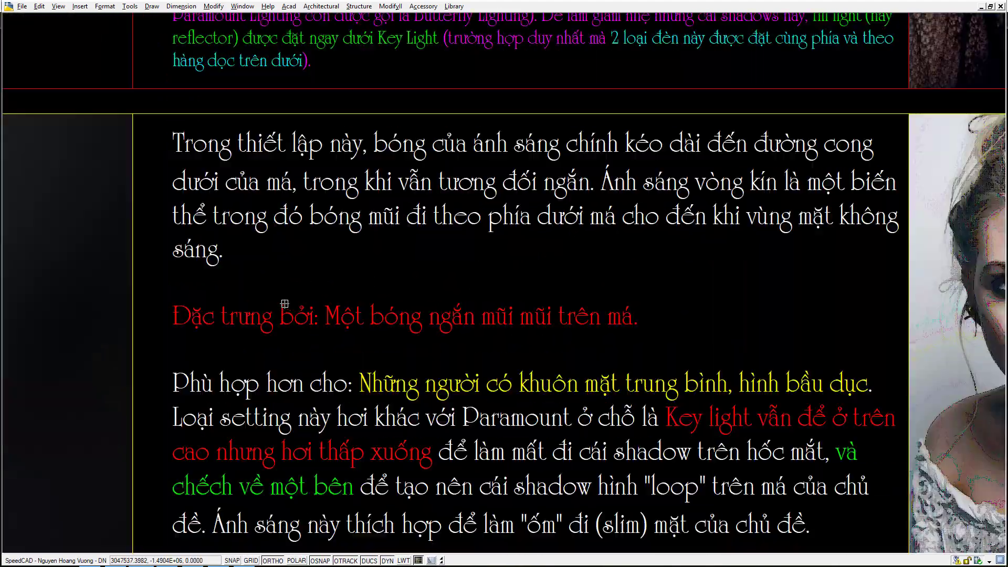
{"action": "scroll", "coordinate": [542, 244], "scroll_direction": "down", "scroll_amount": 3}
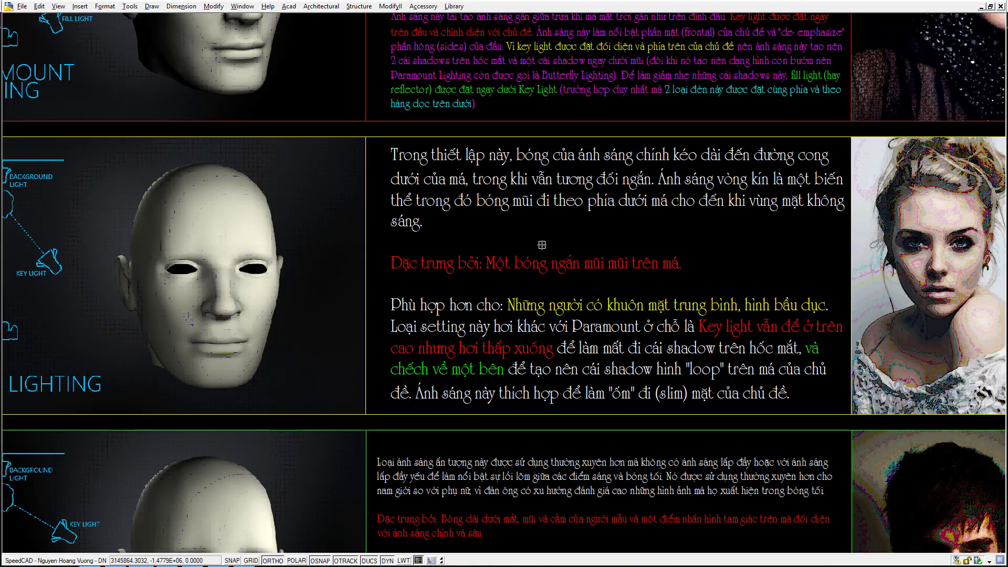
Step: Examine the Loop Lighting diagram's key, fill, hair and background lights and compare its row with Paramount Lighting
{"action": "scroll", "coordinate": [537, 244], "scroll_direction": "down", "scroll_amount": 3}
{"action": "scroll", "coordinate": [335, 247], "scroll_direction": "up", "scroll_amount": 3}
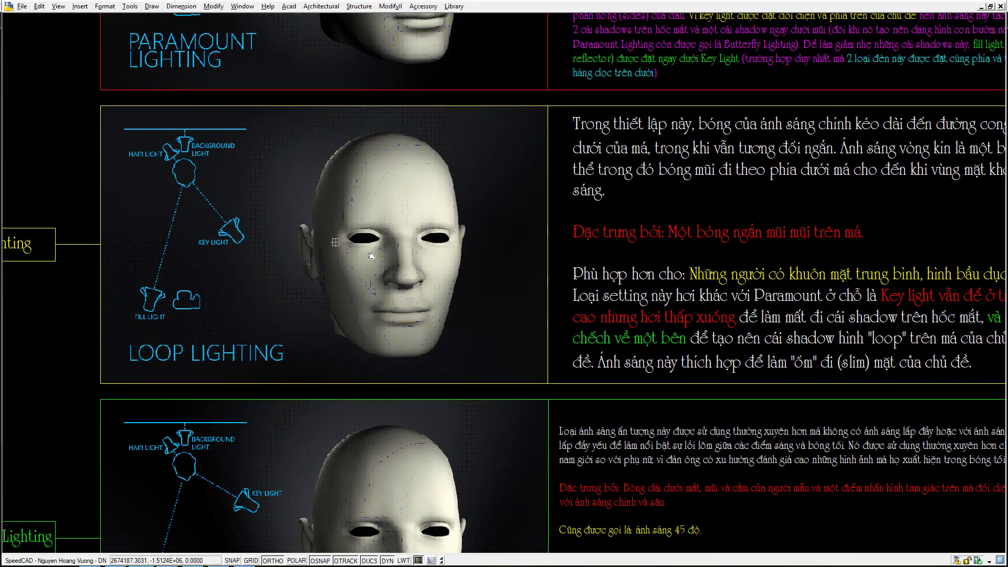
{"action": "scroll", "coordinate": [339, 244], "scroll_direction": "up", "scroll_amount": 4}
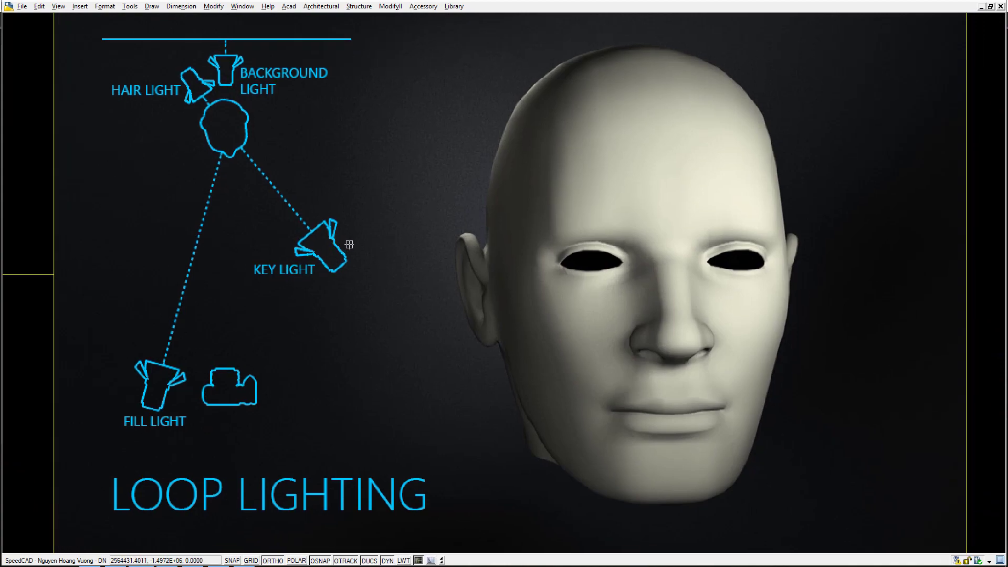
{"action": "scroll", "coordinate": [349, 244], "scroll_direction": "down", "scroll_amount": 5}
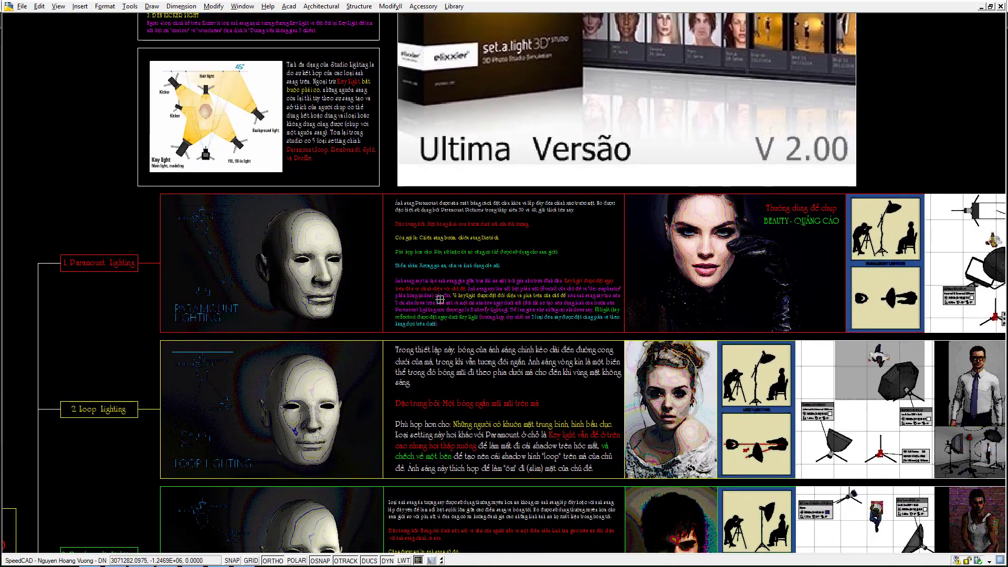
{"action": "scroll", "coordinate": [729, 265], "scroll_direction": "up", "scroll_amount": 2}
{"action": "scroll", "coordinate": [493, 274], "scroll_direction": "down", "scroll_amount": 6}
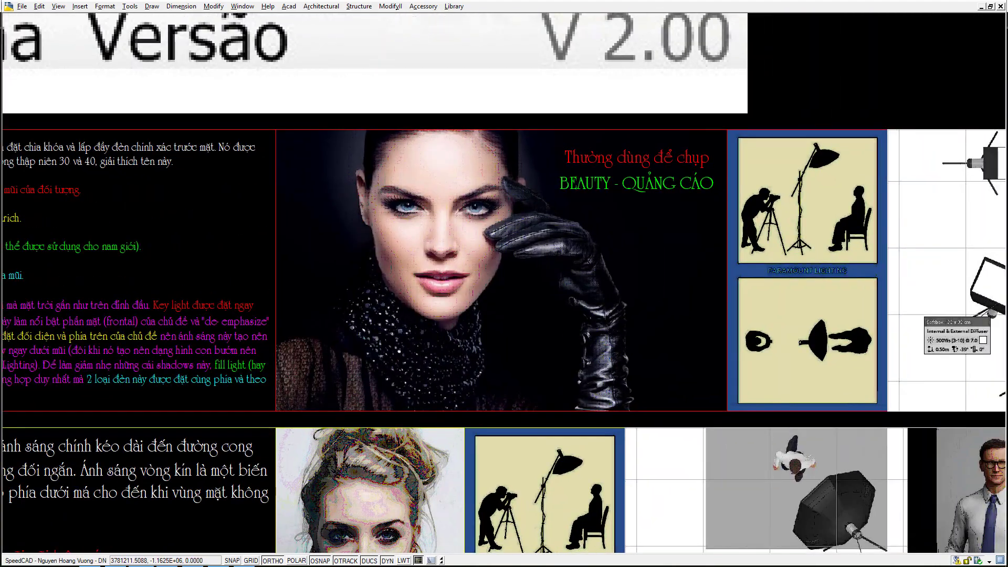
{"action": "scroll", "coordinate": [374, 263], "scroll_direction": "up", "scroll_amount": 2}
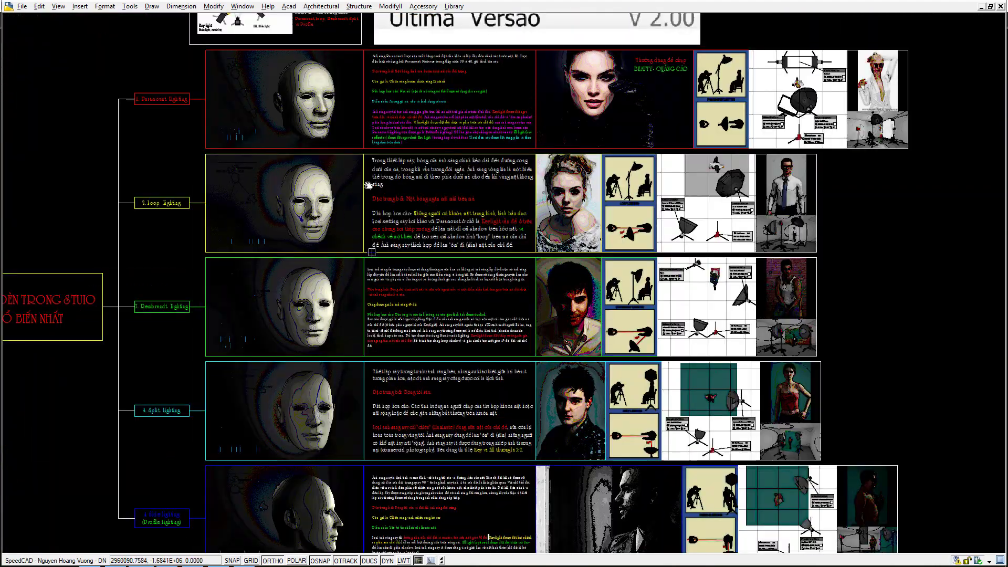
Step: Look over the chart's high-key, low-key and color lighting studio setups with their sample photos
{"action": "middle_click_drag", "start_coordinate": [223, 205], "coordinate": [218, 135]}
{"action": "scroll", "coordinate": [222, 327], "scroll_direction": "down", "scroll_amount": 2}
{"action": "middle_click_drag", "start_coordinate": [252, 525], "coordinate": [357, 273]}
{"action": "scroll", "coordinate": [368, 310], "scroll_direction": "up", "scroll_amount": 2}
{"action": "scroll", "coordinate": [554, 290], "scroll_direction": "up", "scroll_amount": 3}
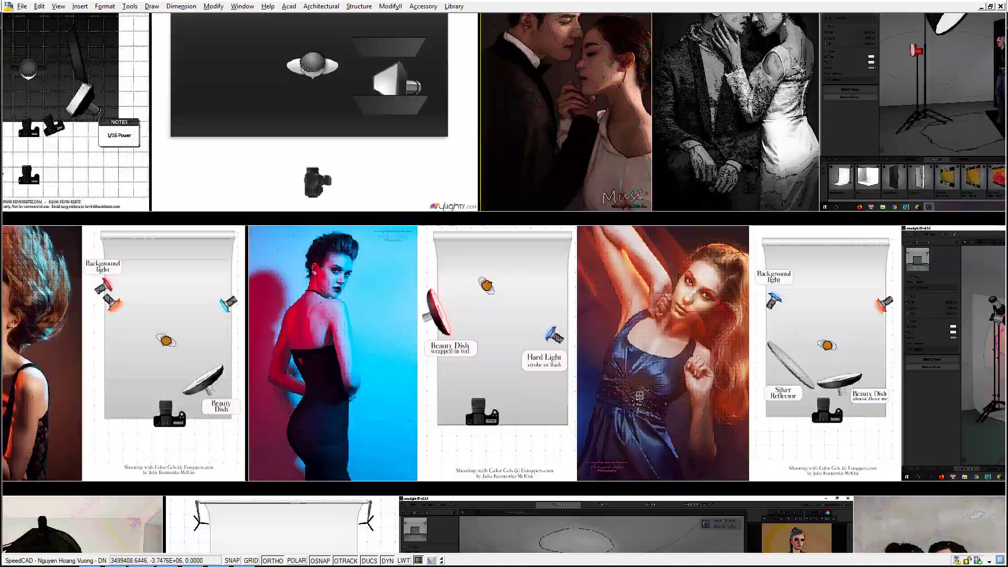
{"action": "scroll", "coordinate": [555, 290], "scroll_direction": "down", "scroll_amount": 2}
{"action": "scroll", "coordinate": [554, 290], "scroll_direction": "up", "scroll_amount": 1}
{"action": "scroll", "coordinate": [345, 333], "scroll_direction": "up", "scroll_amount": 3}
{"action": "mouse_move", "coordinate": [360, 200]}
{"action": "middle_mouse_down"}
{"action": "mouse_move", "coordinate": [461, 209]}
{"action": "mouse_move", "coordinate": [403, 446]}
{"action": "middle_mouse_up"}
{"action": "scroll", "coordinate": [403, 446], "scroll_direction": "down", "scroll_amount": 4}
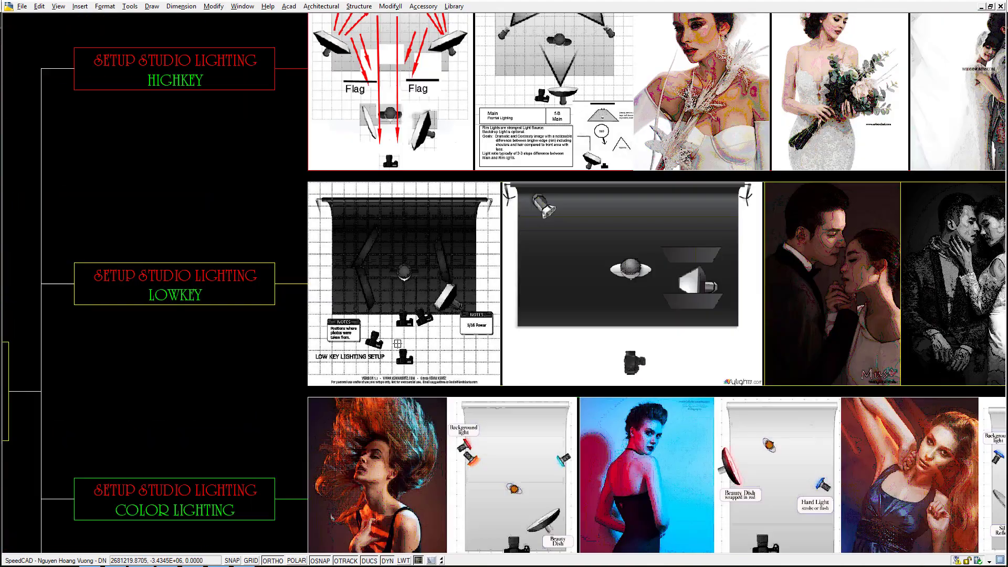
{"action": "middle_click_drag", "start_coordinate": [698, 271], "coordinate": [624, 324]}
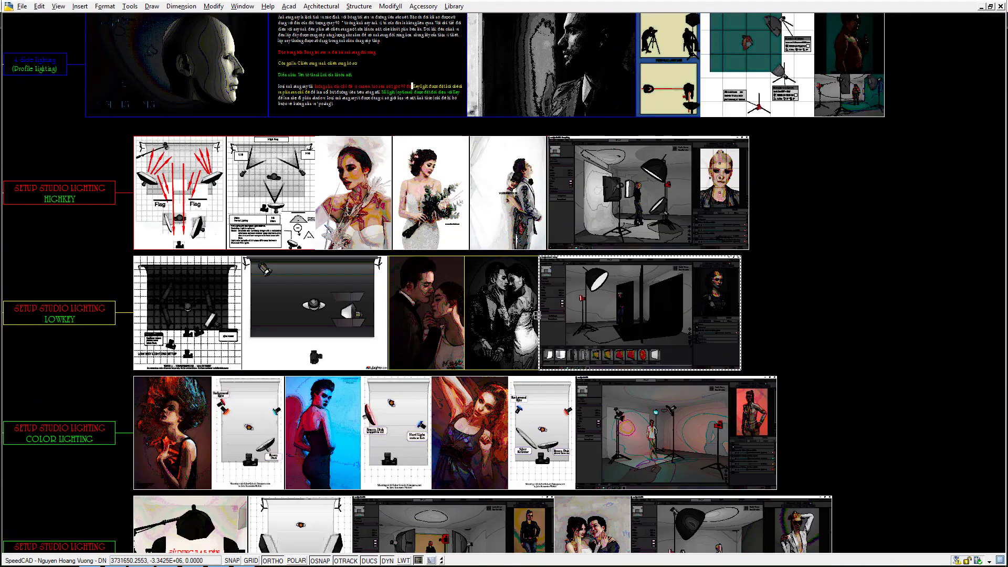
Step: Examine the color lighting setup's gel portrait, its light diagram and the matching 3D studio simulation
{"action": "scroll", "coordinate": [269, 413], "scroll_direction": "up", "scroll_amount": 5}
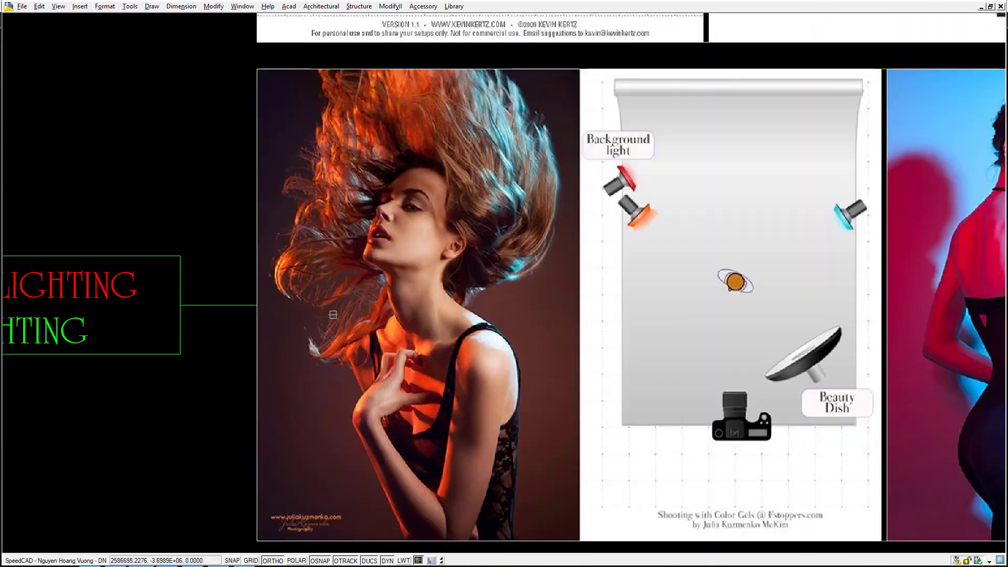
{"action": "scroll", "coordinate": [427, 191], "scroll_direction": "down", "scroll_amount": 4}
{"action": "middle_click_drag", "start_coordinate": [427, 191], "coordinate": [122, 254]}
{"action": "scroll", "coordinate": [640, 278], "scroll_direction": "up", "scroll_amount": 6}
{"action": "scroll", "coordinate": [698, 226], "scroll_direction": "down", "scroll_amount": 3}
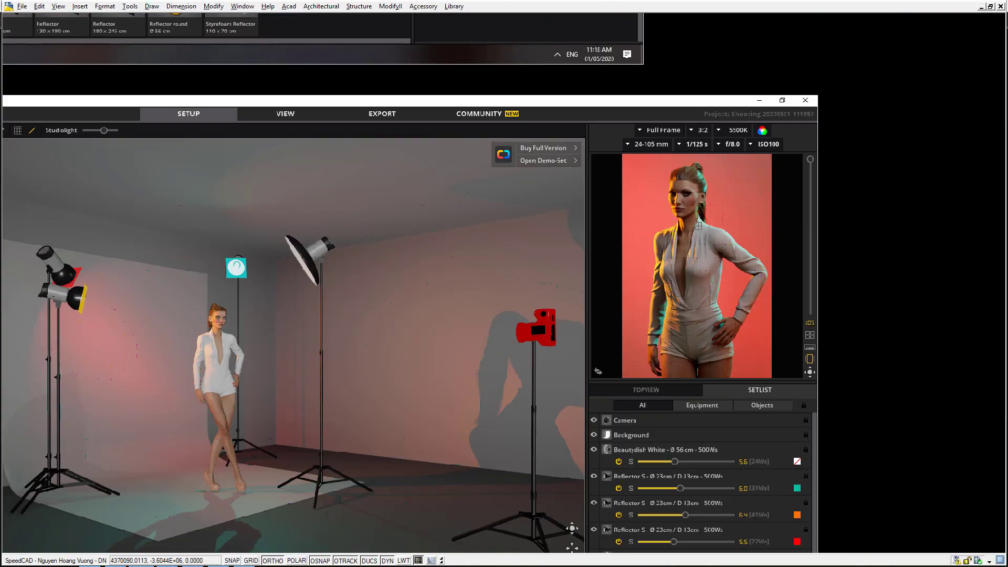
{"action": "scroll", "coordinate": [698, 226], "scroll_direction": "down", "scroll_amount": 4}
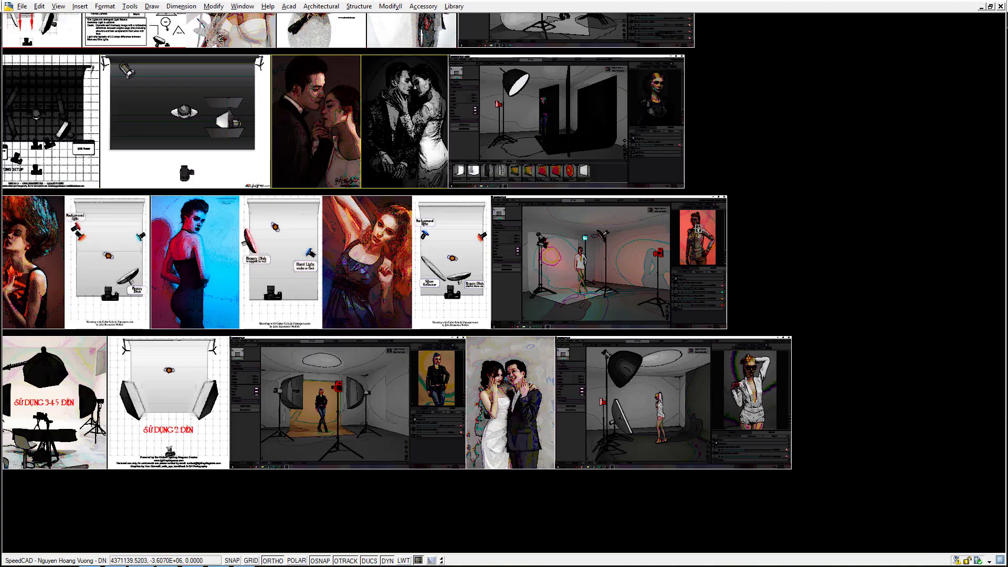
Step: Examine the wedding couple portrait and the neighbouring two-softbox studio simulation in the chart's last row
{"action": "scroll", "coordinate": [698, 229], "scroll_direction": "up", "scroll_amount": 2}
{"action": "middle_click_drag", "start_coordinate": [805, 245], "coordinate": [929, 144]}
{"action": "scroll", "coordinate": [655, 322], "scroll_direction": "up", "scroll_amount": 5}
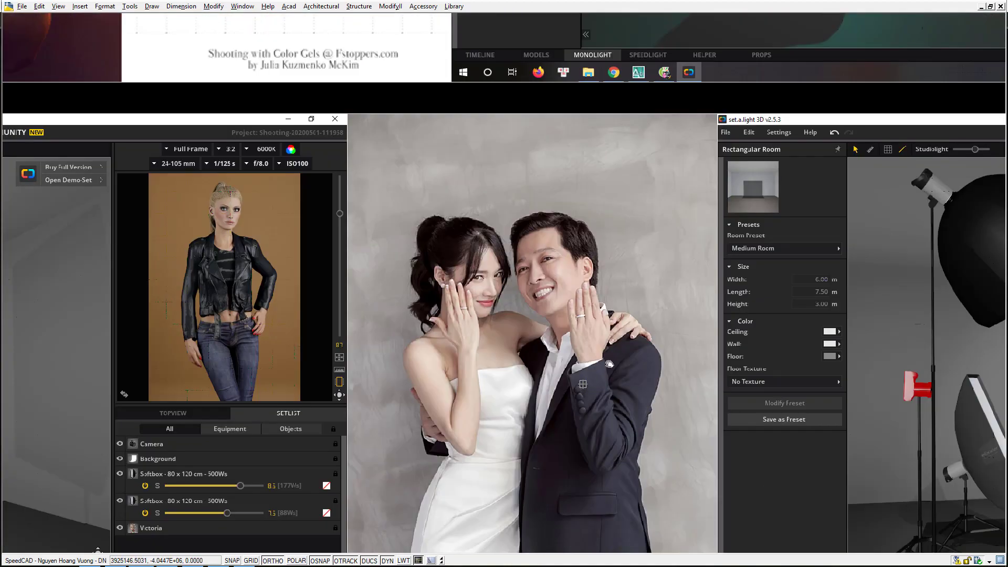
{"action": "scroll", "coordinate": [587, 349], "scroll_direction": "down", "scroll_amount": 5}
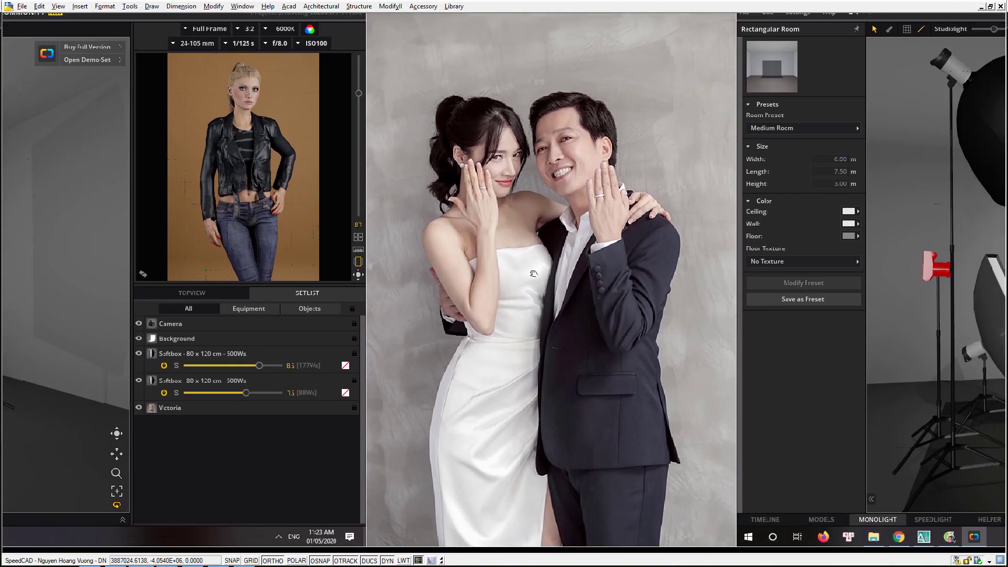
{"action": "scroll", "coordinate": [632, 293], "scroll_direction": "down", "scroll_amount": 5}
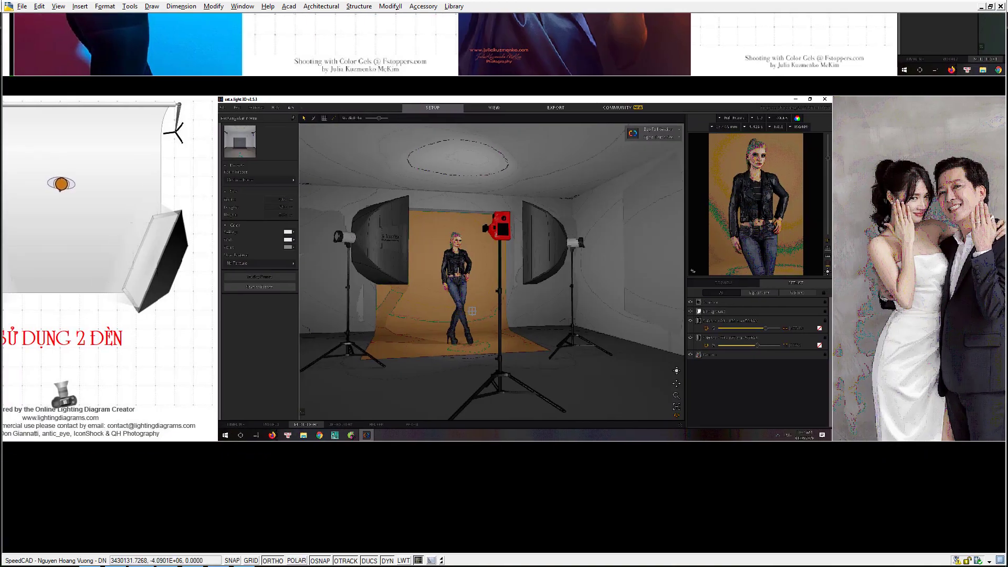
Step: Look over the last-row 3D studio simulations on both sides of the wedding couple portrait
{"action": "scroll", "coordinate": [546, 200], "scroll_direction": "up", "scroll_amount": 5}
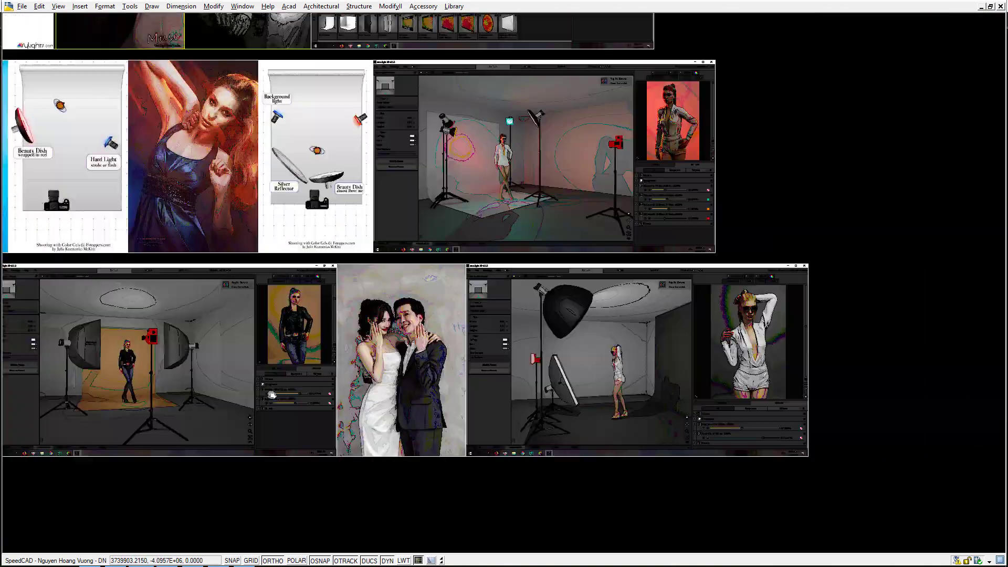
{"action": "scroll", "coordinate": [521, 462], "scroll_direction": "down", "scroll_amount": 8}
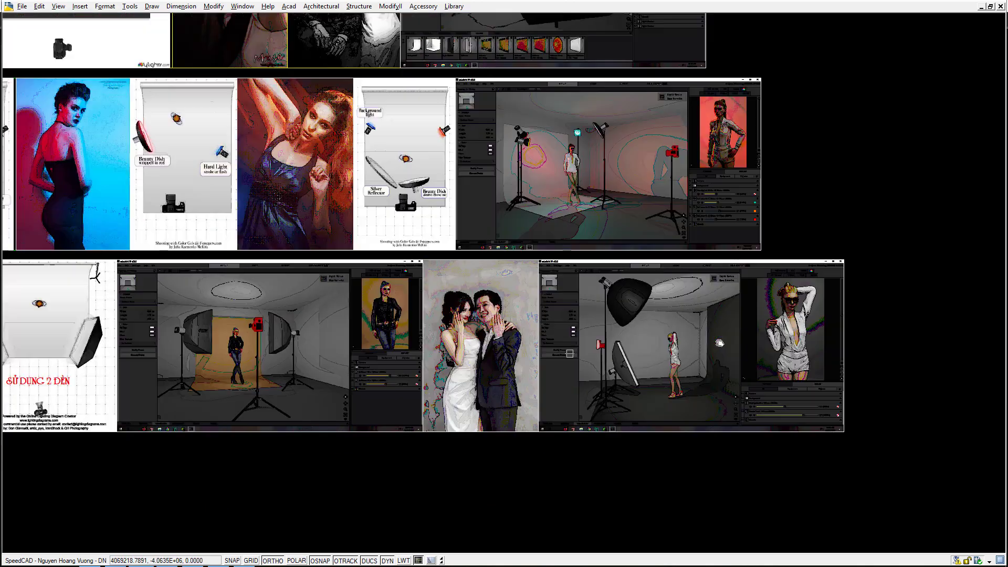
{"action": "scroll", "coordinate": [521, 462], "scroll_direction": "up", "scroll_amount": 5}
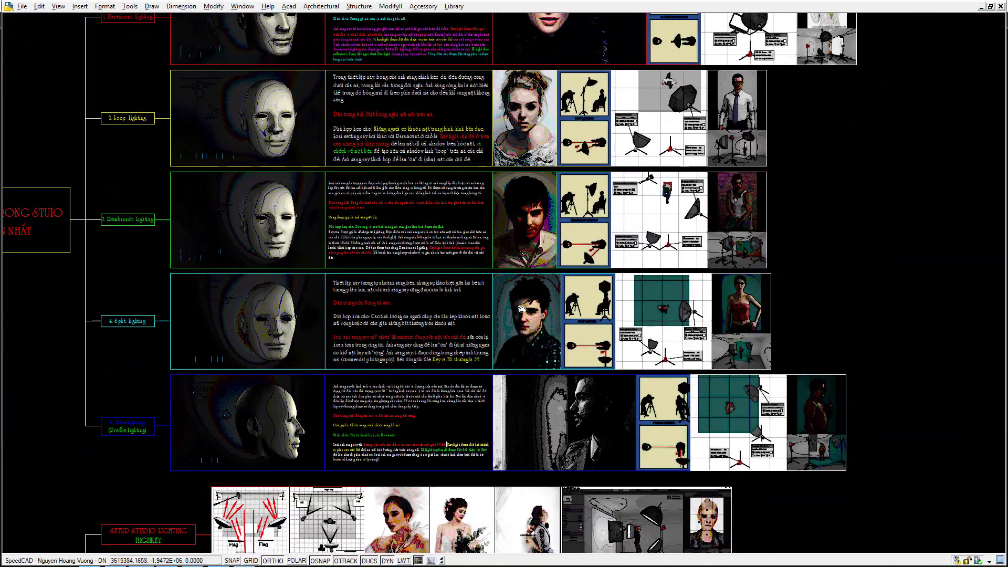
Step: Return to the Paramount Lighting row and examine its beauty and advertising portrait beside the silhouette light-placement diagrams
{"action": "middle_click_drag", "start_coordinate": [521, 308], "coordinate": [508, 525]}
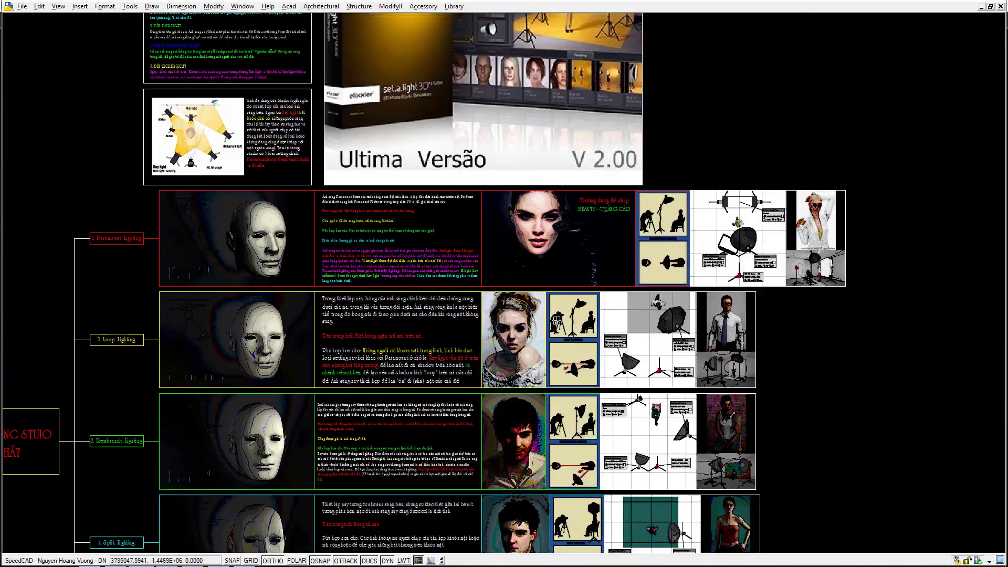
{"action": "scroll", "coordinate": [595, 267], "scroll_direction": "up", "scroll_amount": 2}
{"action": "scroll", "coordinate": [546, 220], "scroll_direction": "up", "scroll_amount": 6}
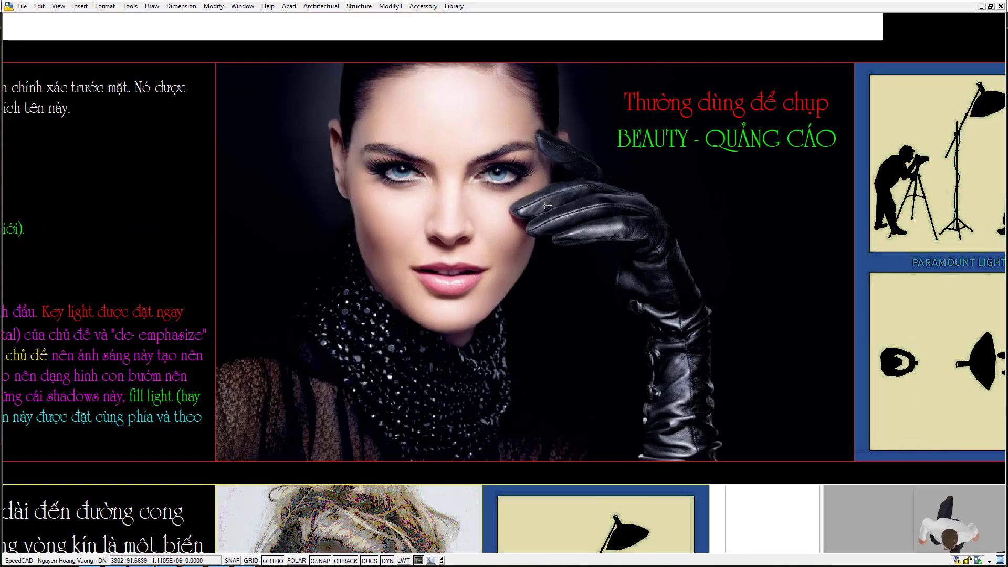
{"action": "middle_click_drag", "start_coordinate": [513, 216], "coordinate": [431, 242]}
{"action": "middle_click_drag", "start_coordinate": [542, 273], "coordinate": [369, 293]}
{"action": "scroll", "coordinate": [381, 303], "scroll_direction": "down", "scroll_amount": 3}
{"action": "scroll", "coordinate": [571, 348], "scroll_direction": "up", "scroll_amount": 2}
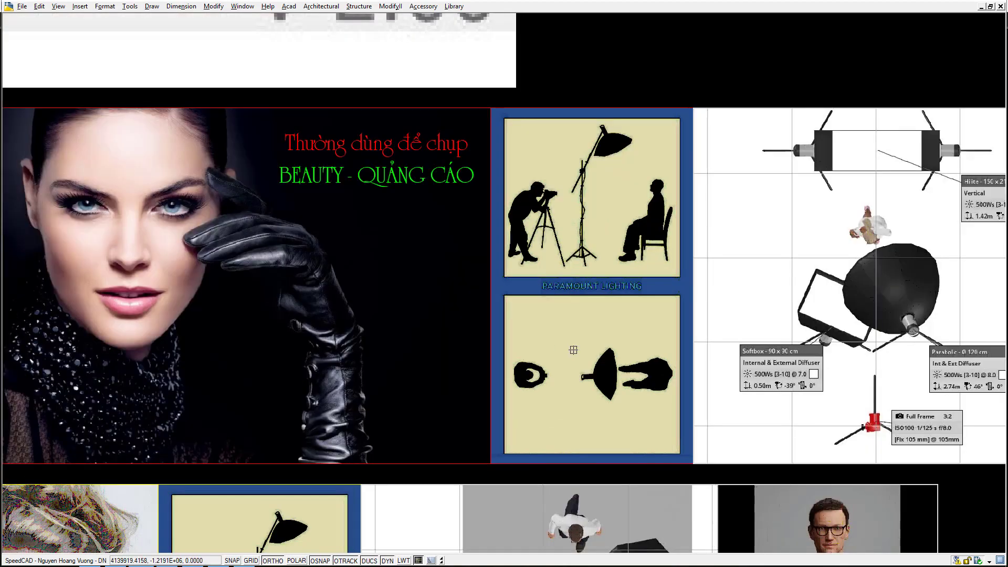
Step: Examine the Paramount row's labelled top-view diagram with its Hilite, softbox, parabolic and camera settings, plus the rendered model and studio view
{"action": "middle_click_drag", "start_coordinate": [571, 349], "coordinate": [346, 330]}
{"action": "middle_click_drag", "start_coordinate": [577, 319], "coordinate": [376, 342]}
{"action": "middle_click_drag", "start_coordinate": [529, 325], "coordinate": [547, 323]}
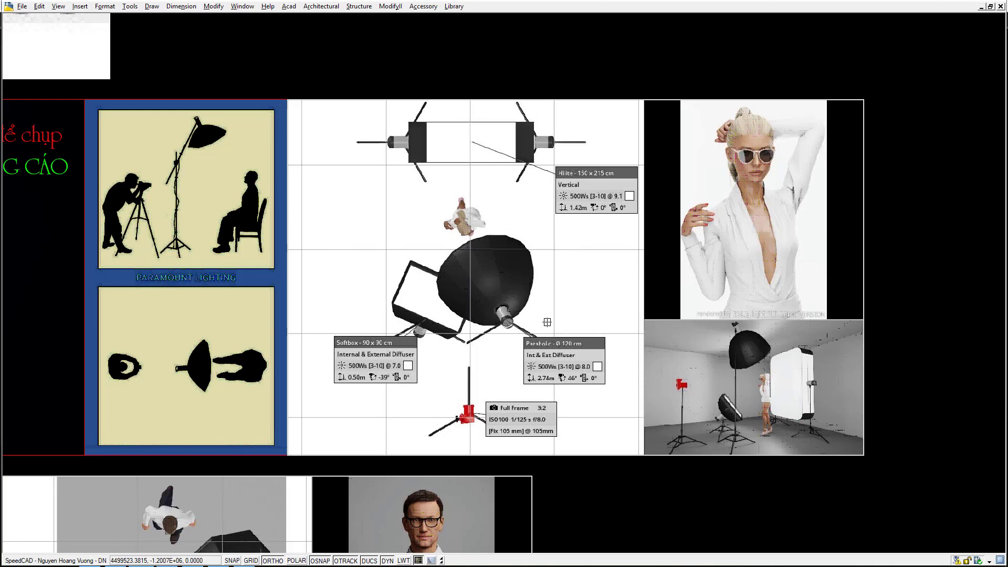
{"action": "middle_click_drag", "start_coordinate": [578, 314], "coordinate": [616, 303]}
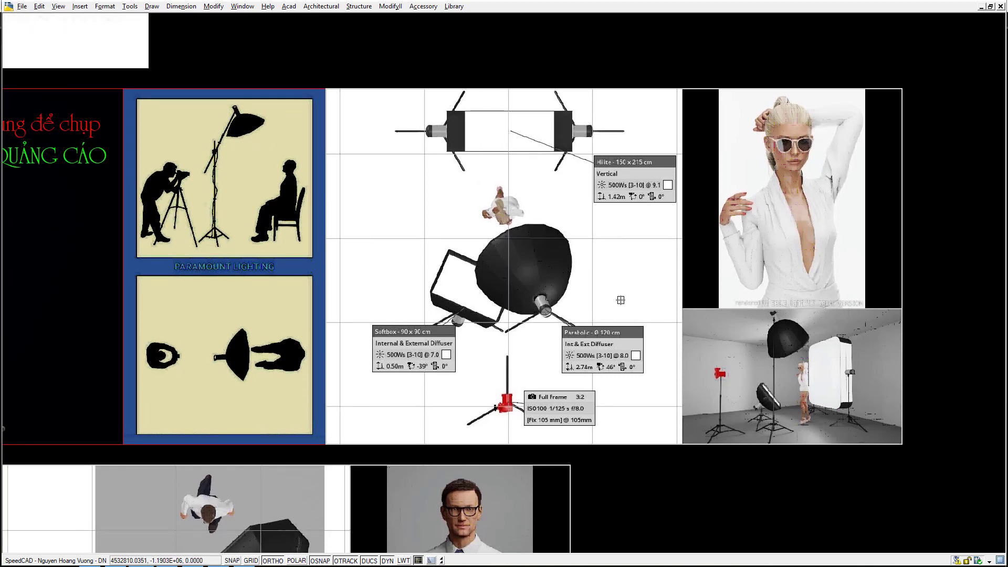
{"action": "scroll", "coordinate": [763, 189], "scroll_direction": "up", "scroll_amount": 2}
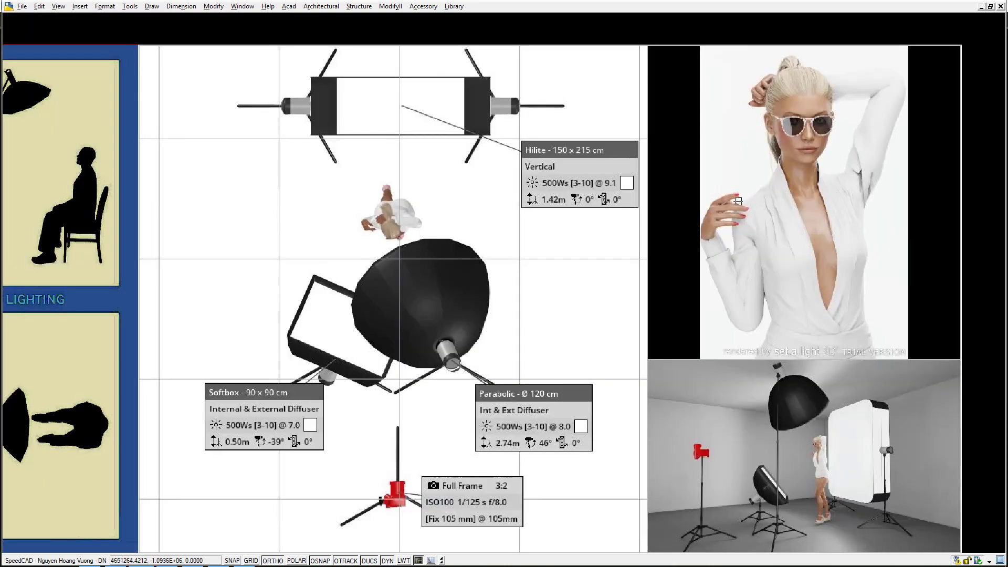
Step: Look over the set.a.light 3D studio simulation software image above the Paramount row and the neighbouring studio light descriptions
{"action": "scroll", "coordinate": [695, 277], "scroll_direction": "down", "scroll_amount": 4}
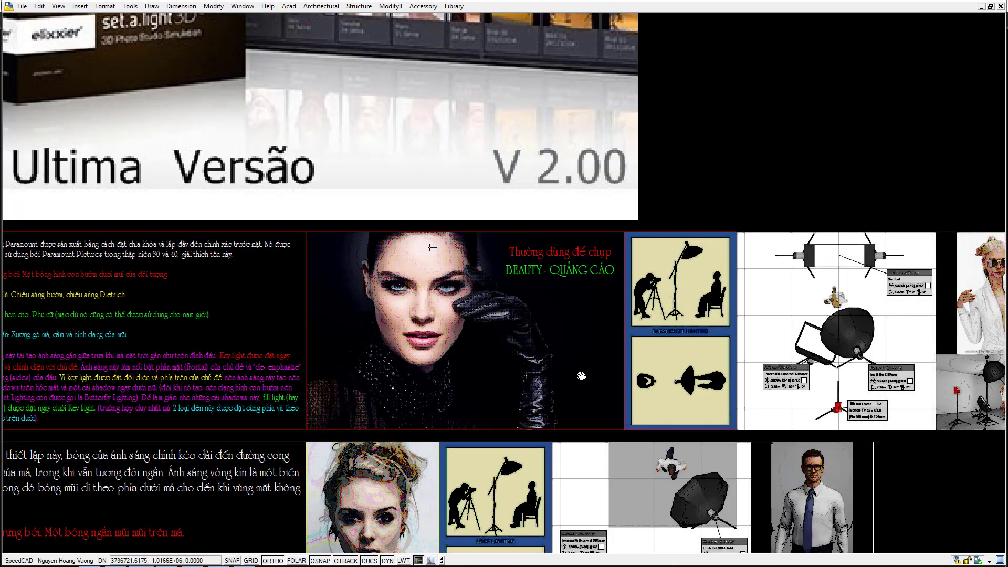
{"action": "scroll", "coordinate": [432, 248], "scroll_direction": "down", "scroll_amount": 2}
{"action": "middle_click_drag", "start_coordinate": [433, 247], "coordinate": [509, 294]}
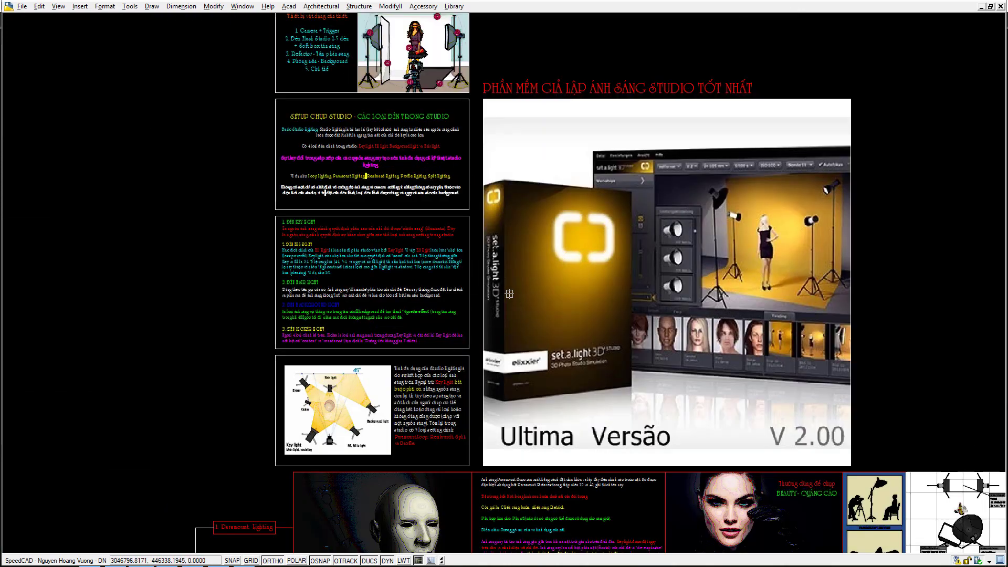
{"action": "scroll", "coordinate": [719, 280], "scroll_direction": "up", "scroll_amount": 2}
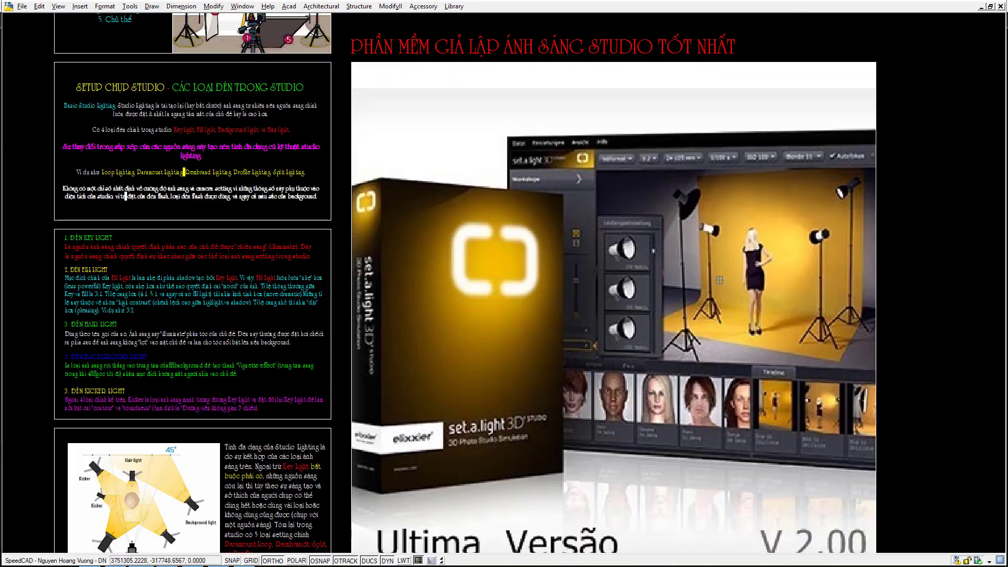